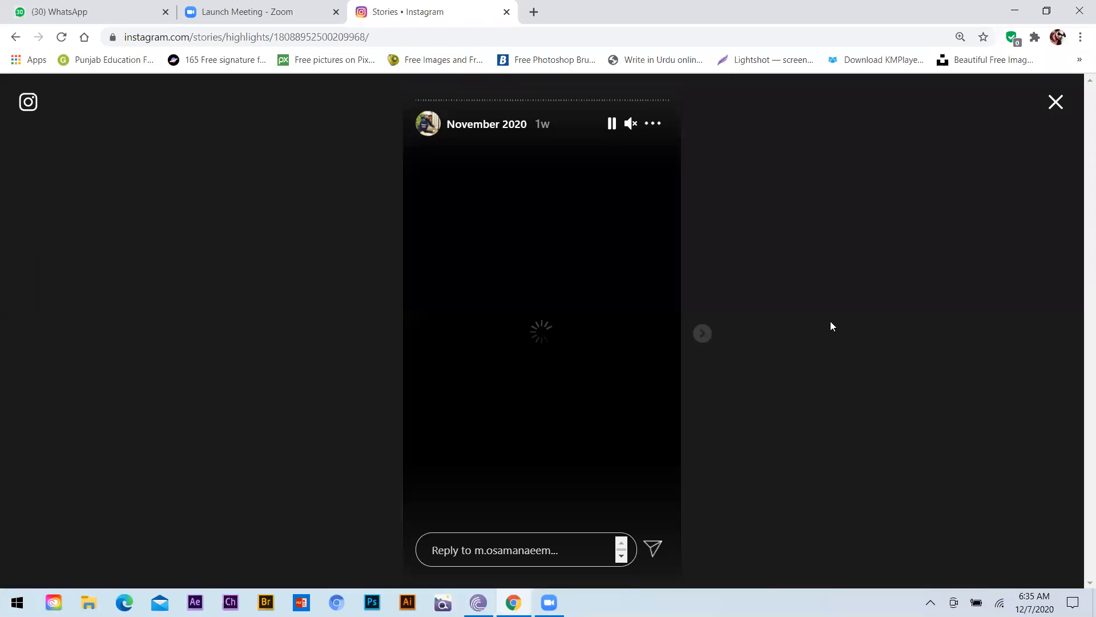
- Look through the graphic design stories in the November 2020 highlight and close the story viewer
left_click(702, 335)
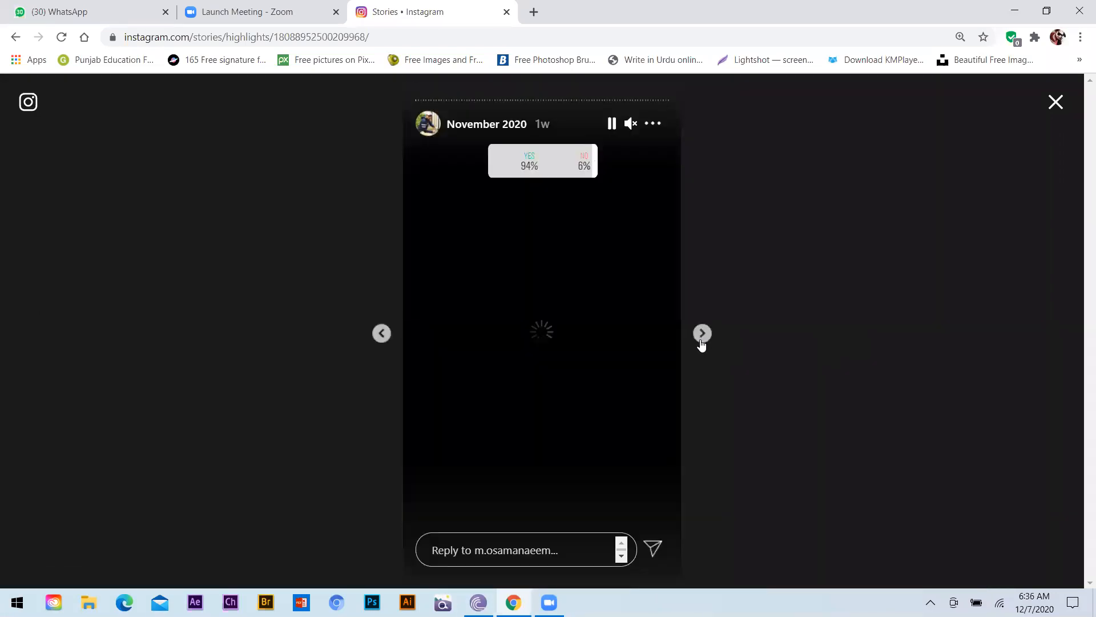
left_click(703, 335)
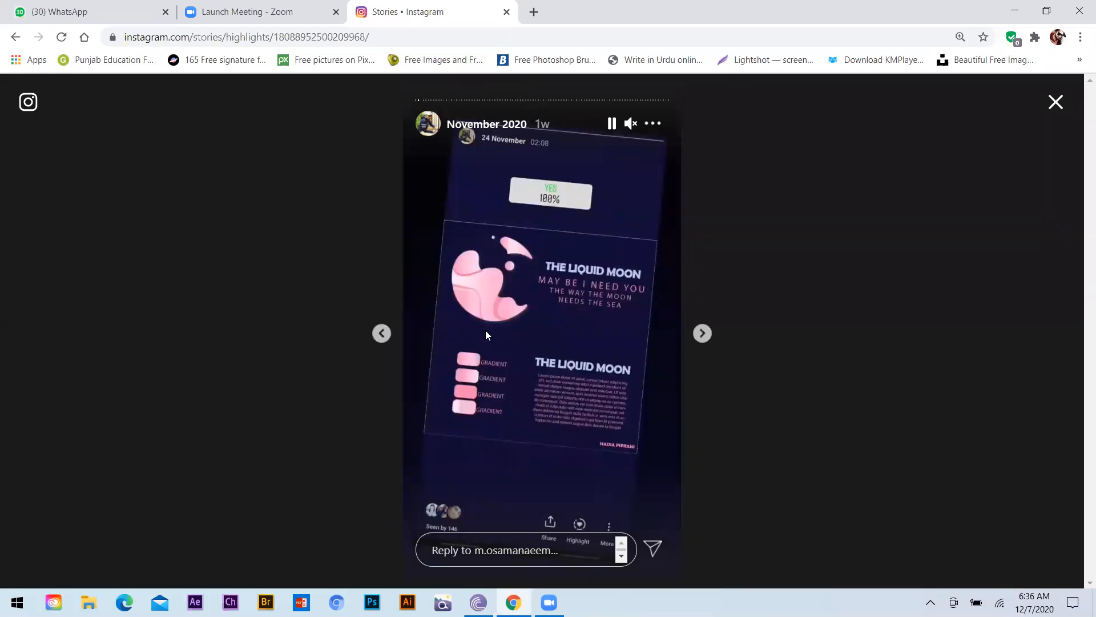
left_click(381, 333)
left_click(702, 343)
left_click(703, 343)
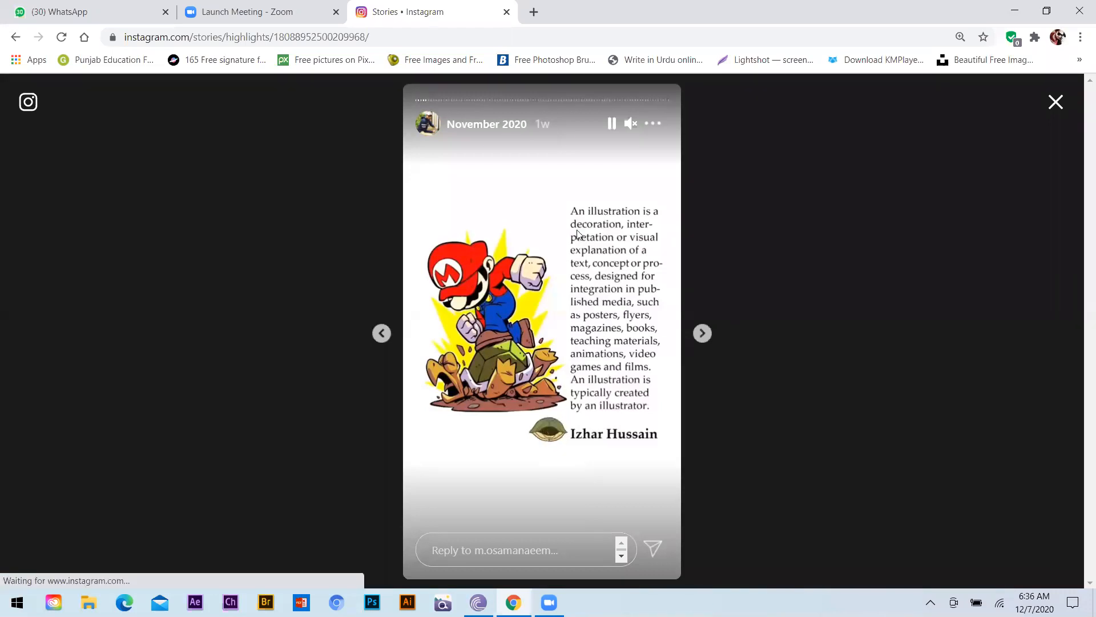
left_click(702, 336)
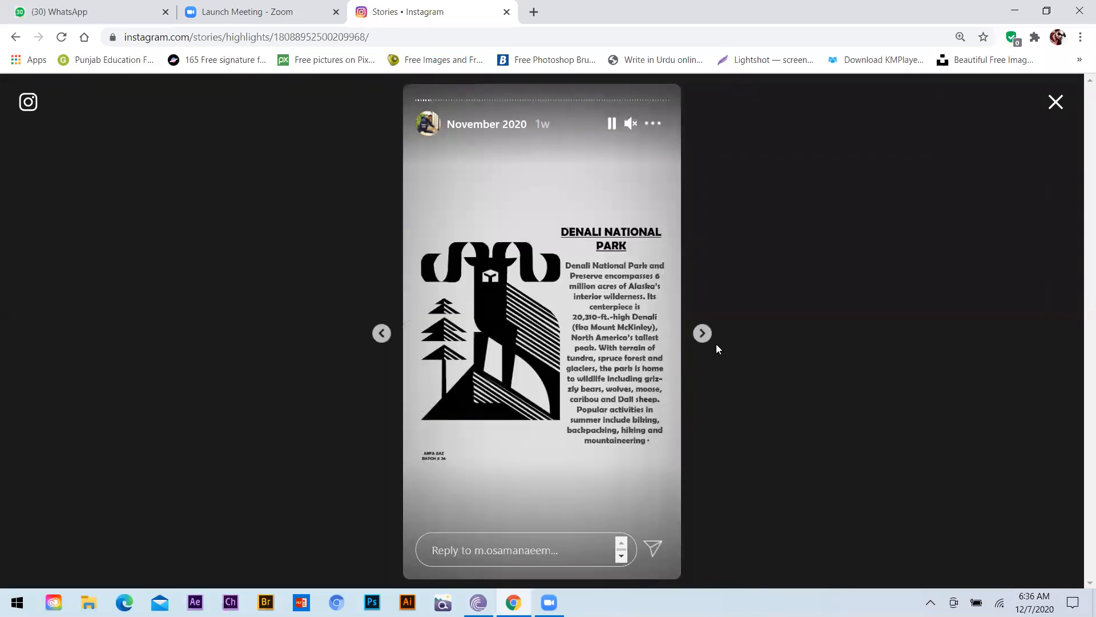
left_click(702, 334)
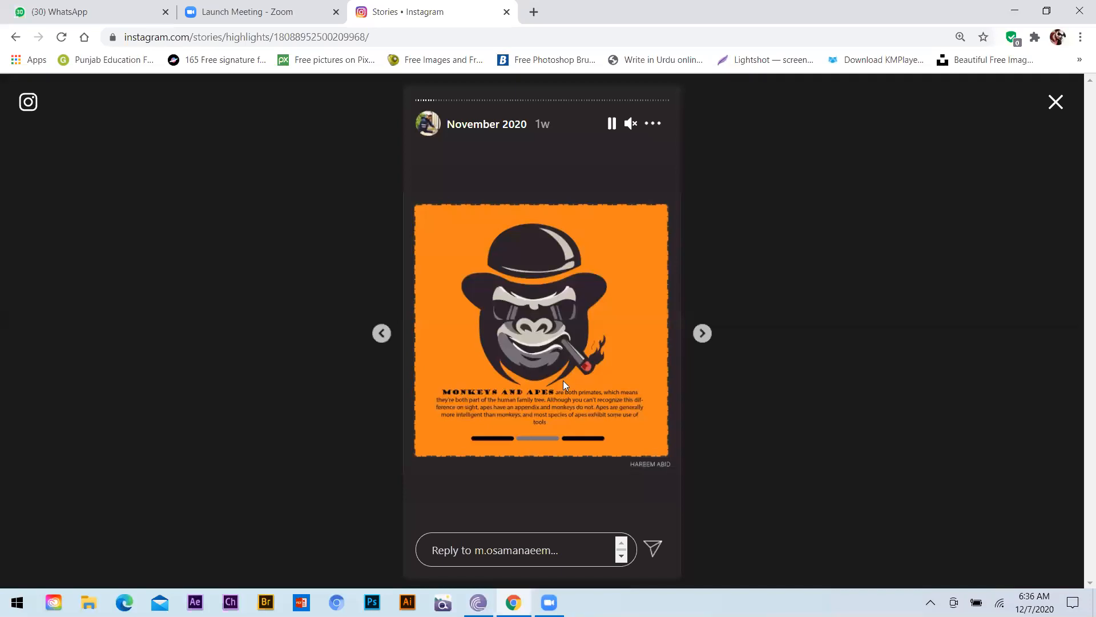
left_click(702, 336)
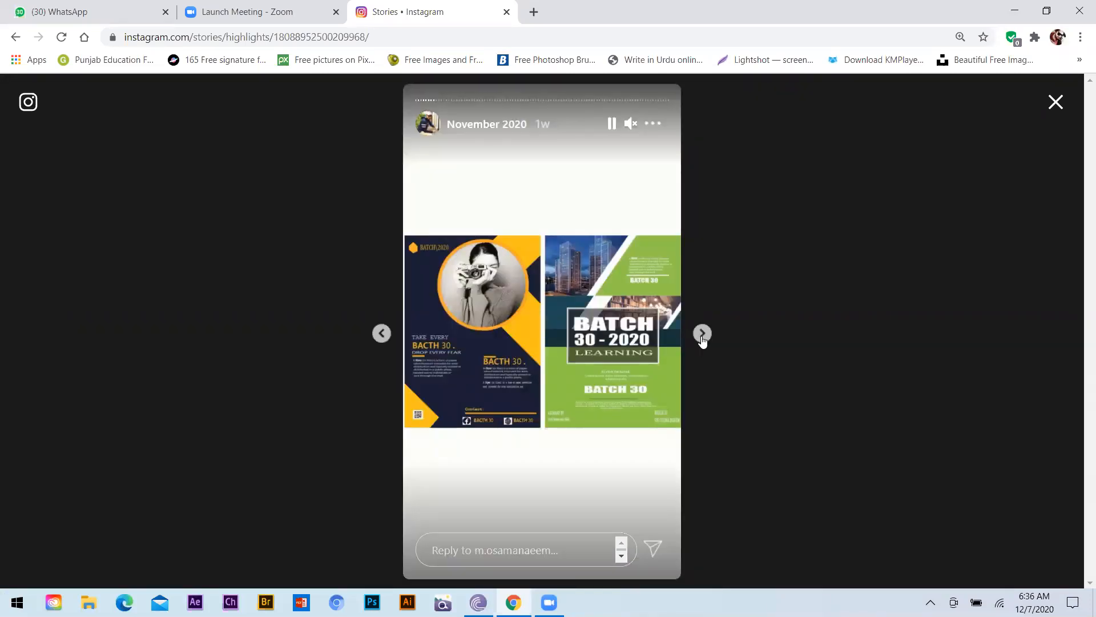
left_click(702, 337)
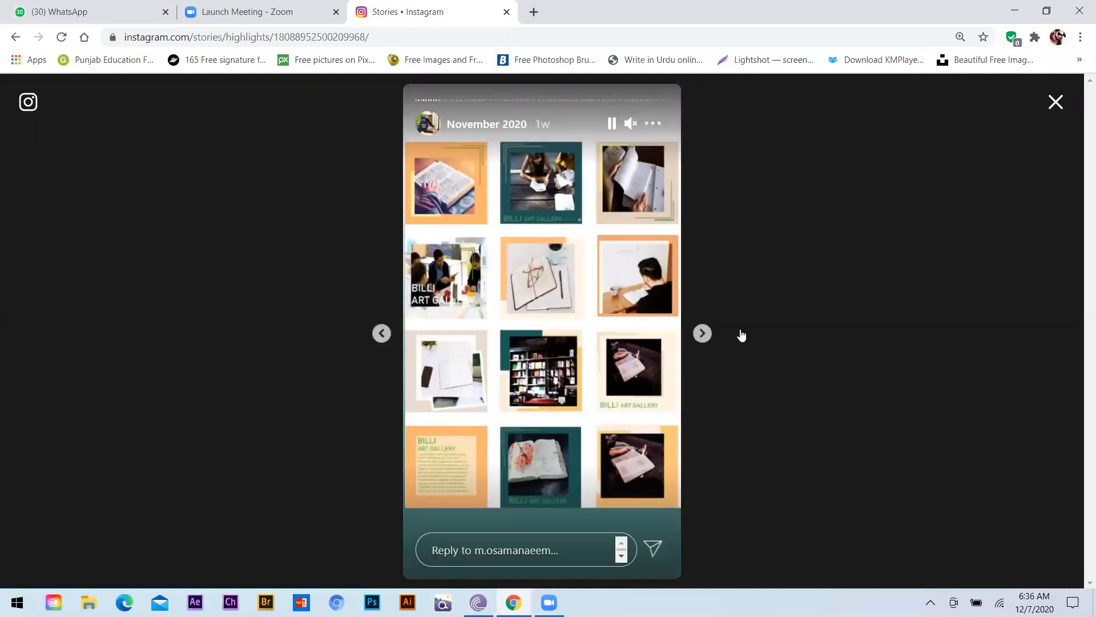
left_click(703, 335)
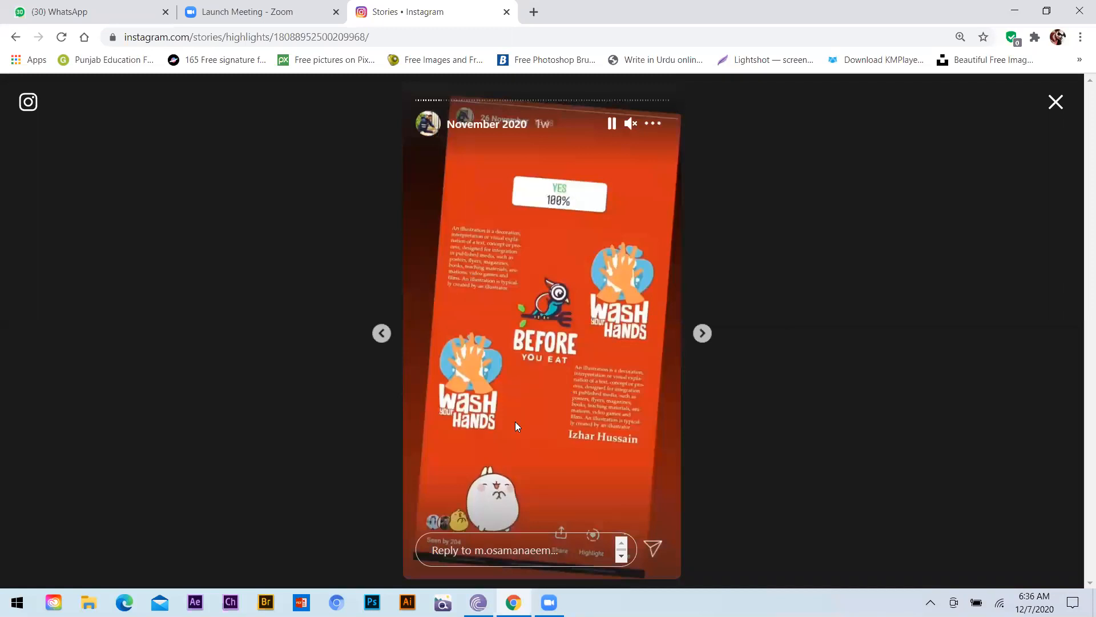
left_click(702, 336)
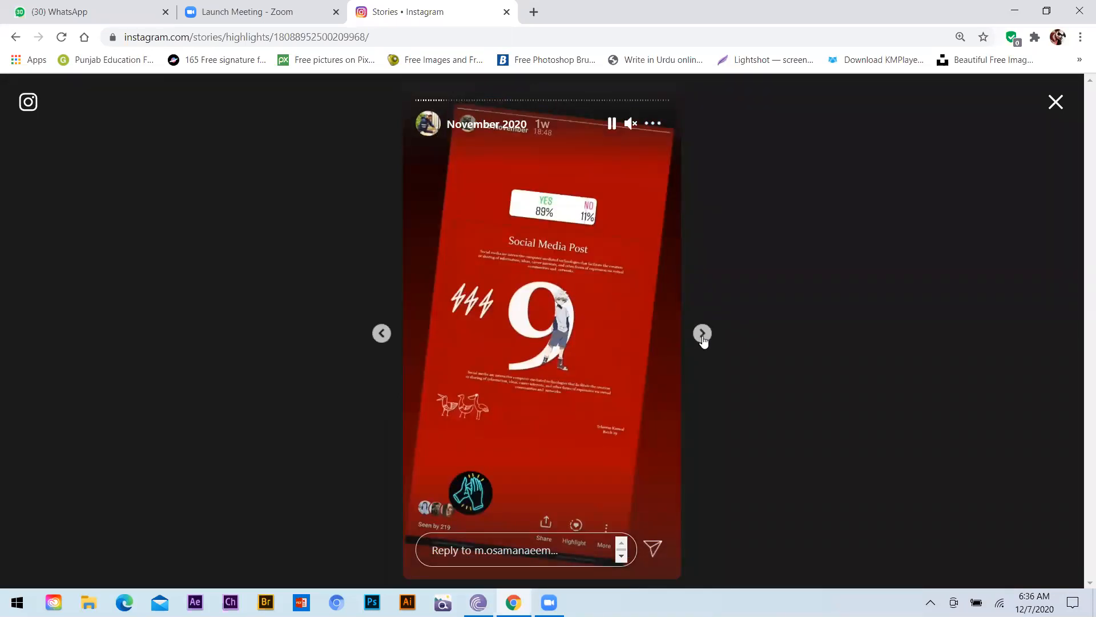
left_click(703, 336)
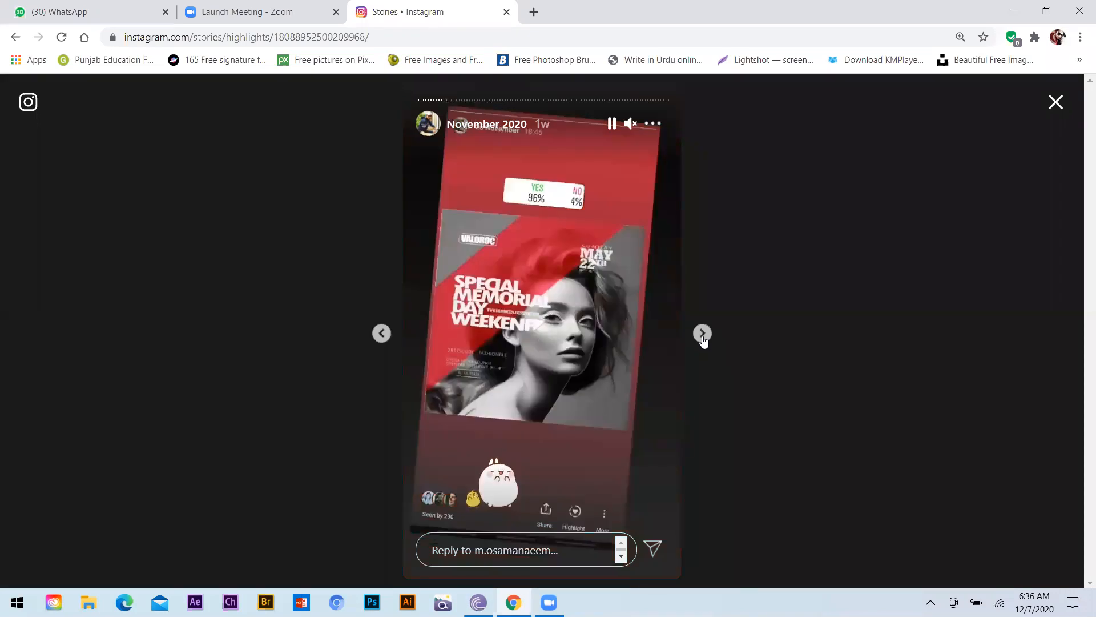
left_click(703, 336)
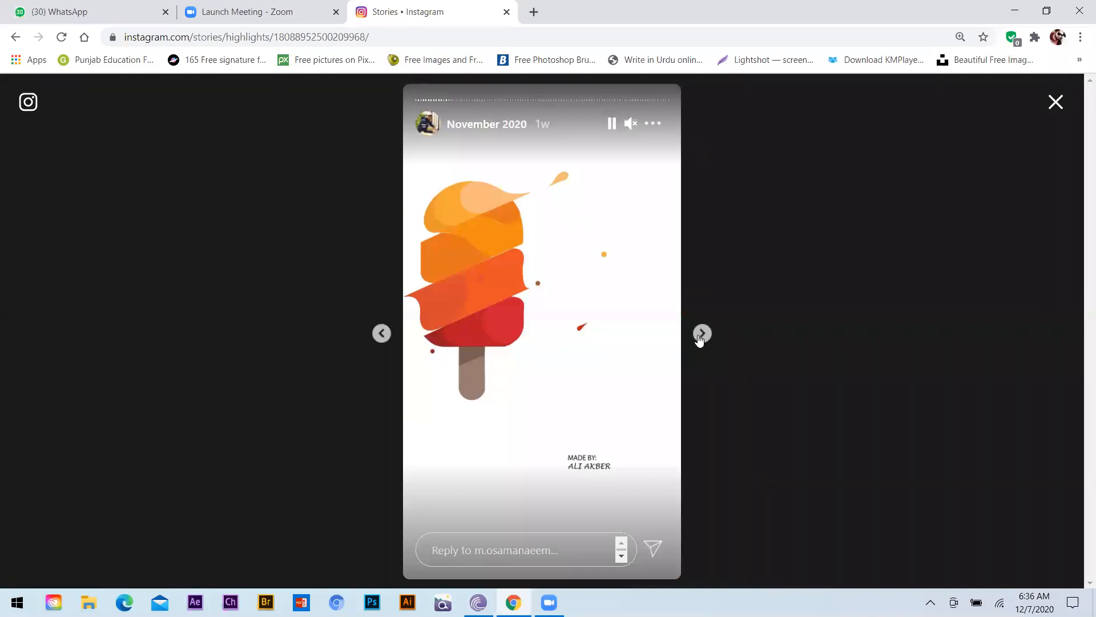
left_click(702, 337)
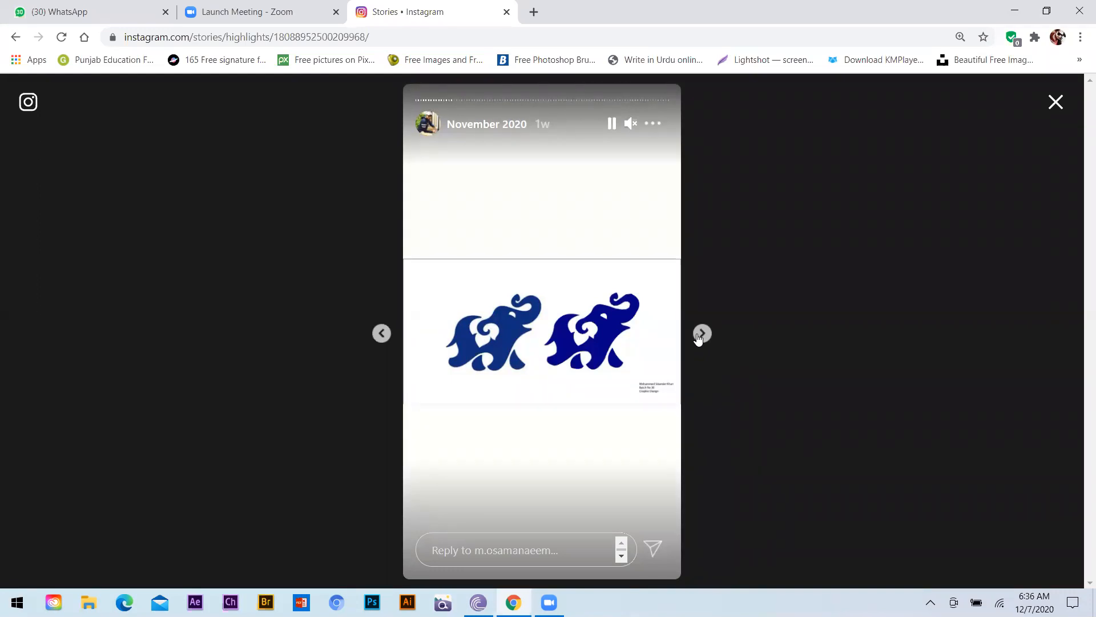
left_click(700, 337)
left_click(704, 334)
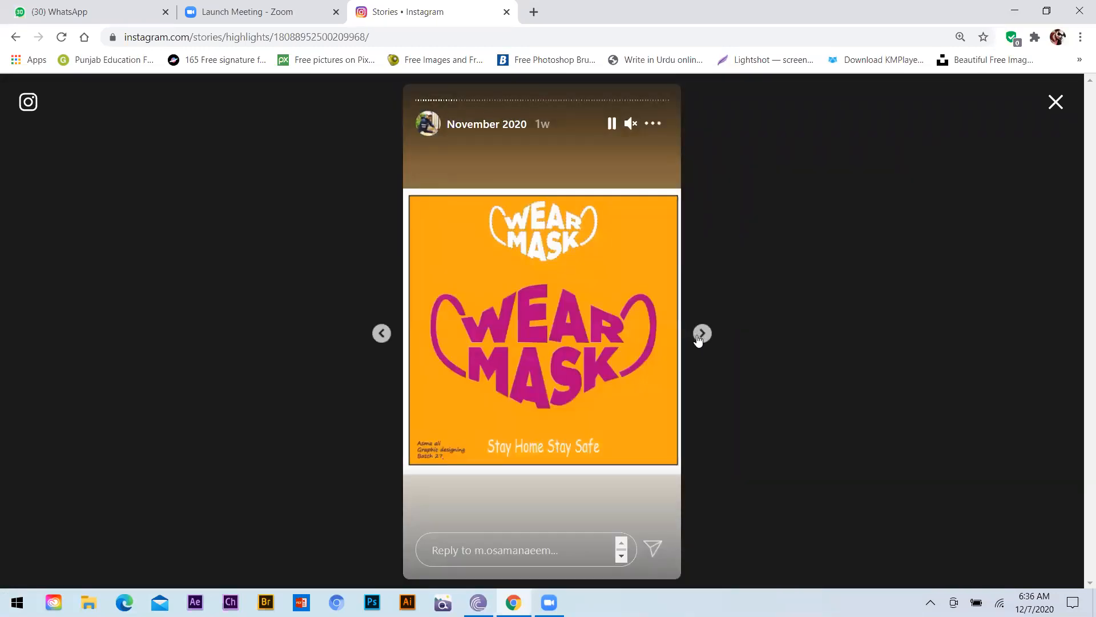
left_click(703, 336)
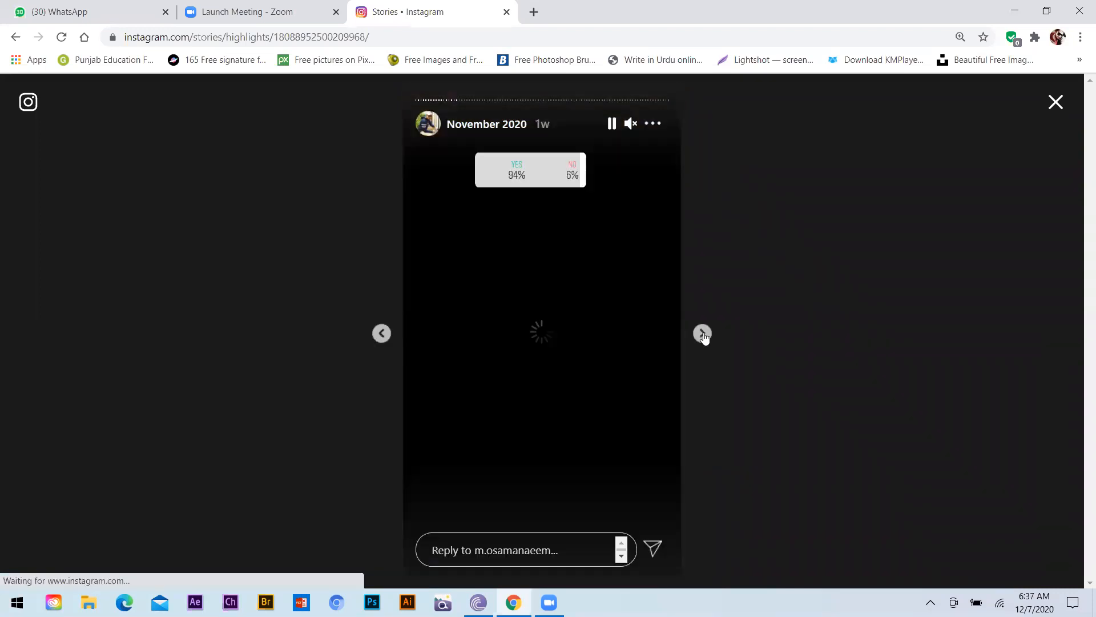
left_click(704, 335)
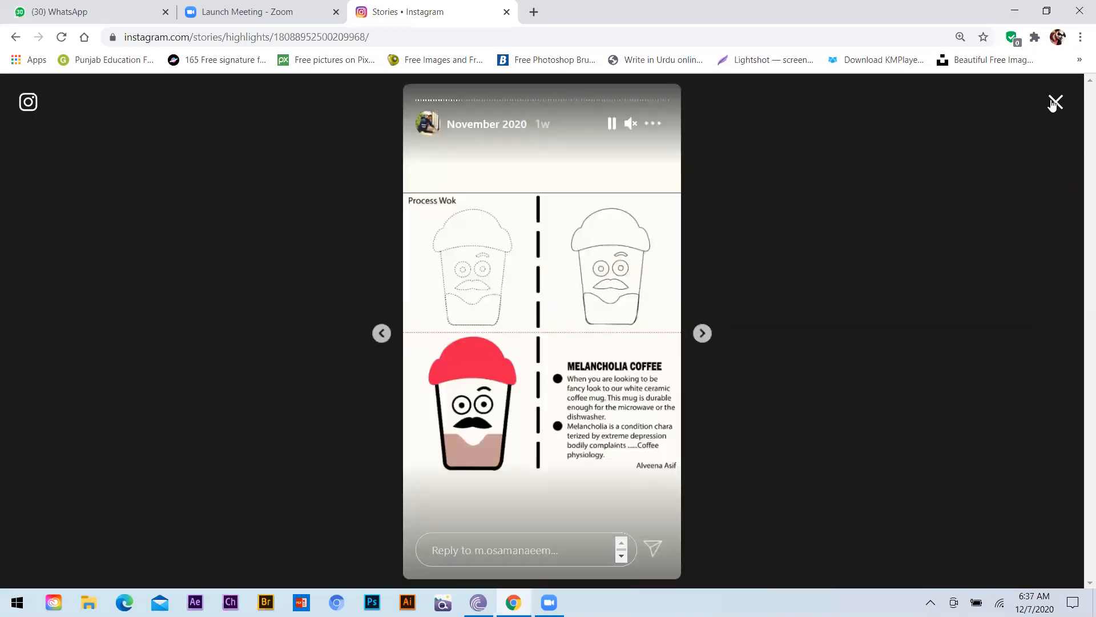
left_click(857, 127)
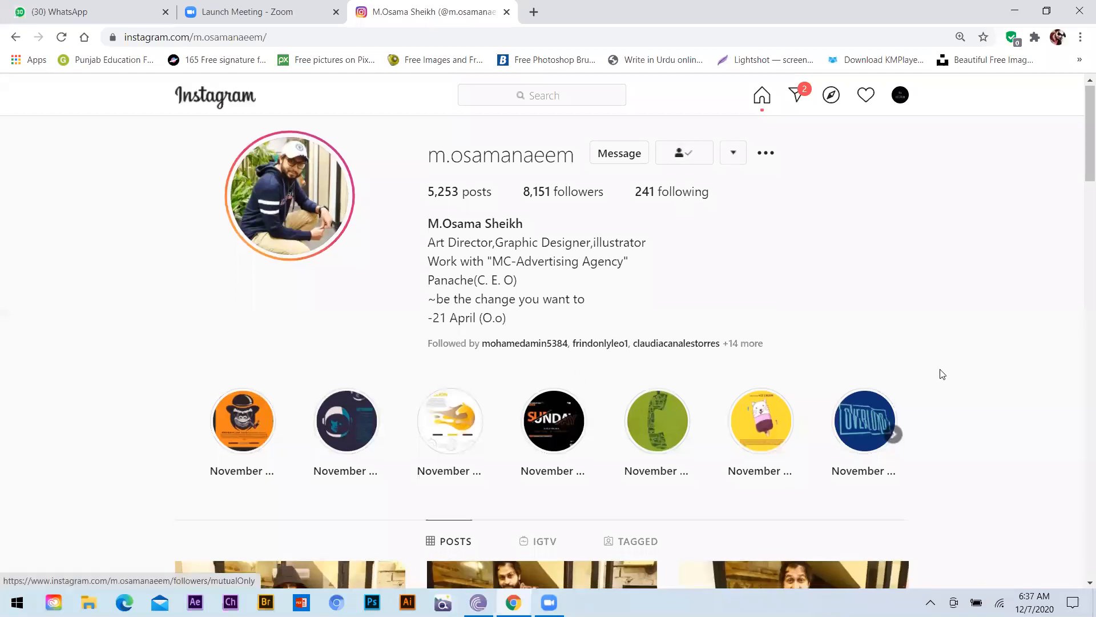
- Skim the profile's posts, look through the accounts it follows and open the minimalism account
scroll(921, 330, "down", 8)
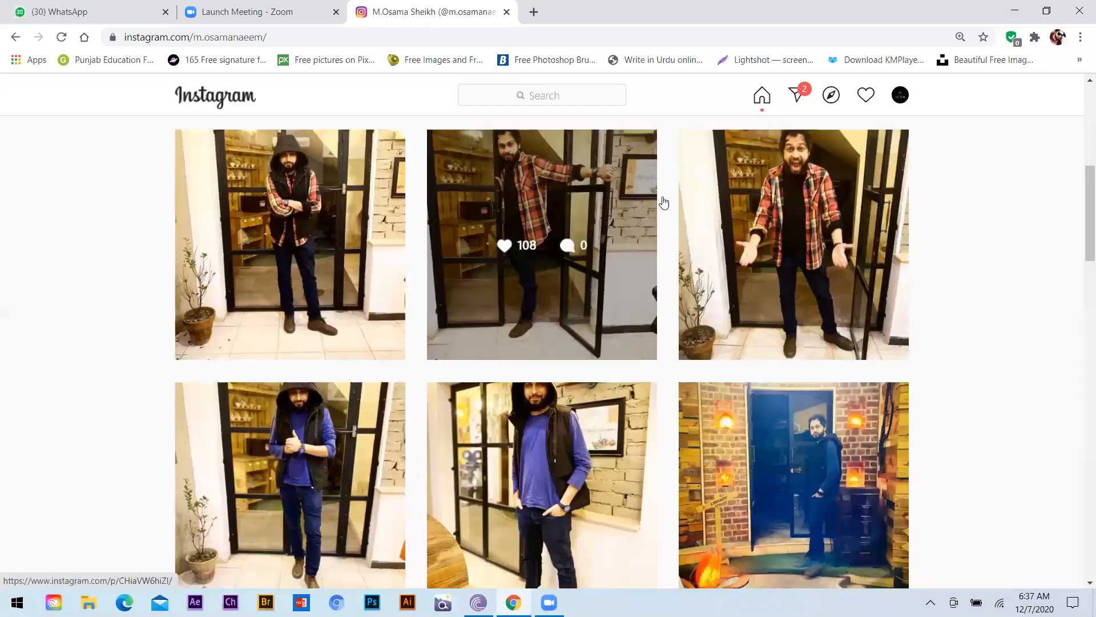
scroll(663, 199, "up", 8)
left_click(663, 195)
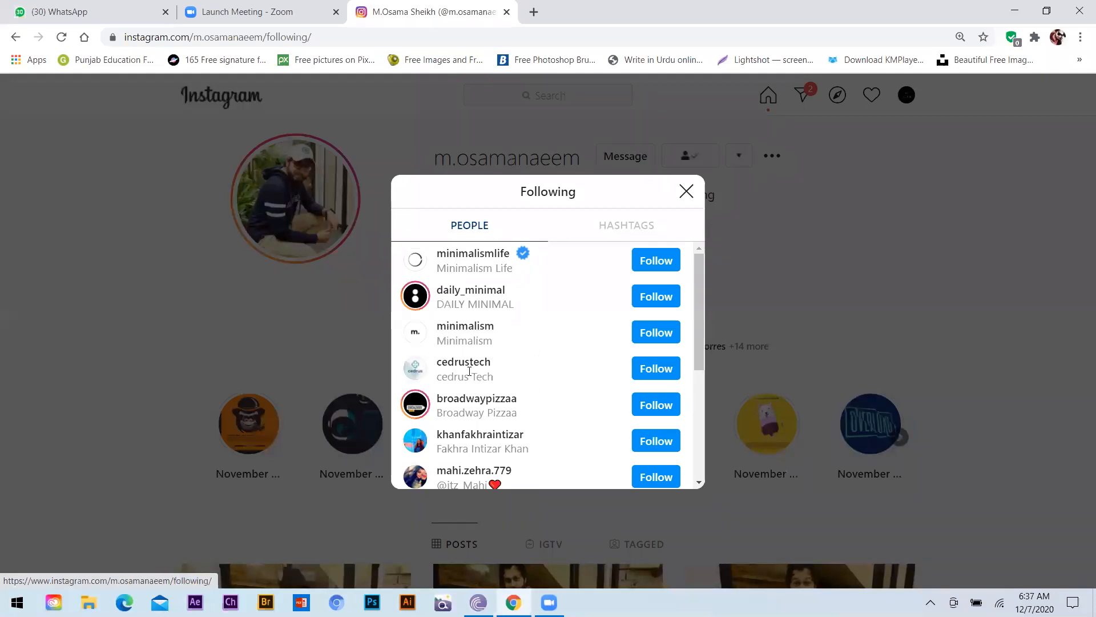
scroll(481, 391, "down", 1)
scroll(565, 410, "down", 2)
scroll(457, 417, "up", 4)
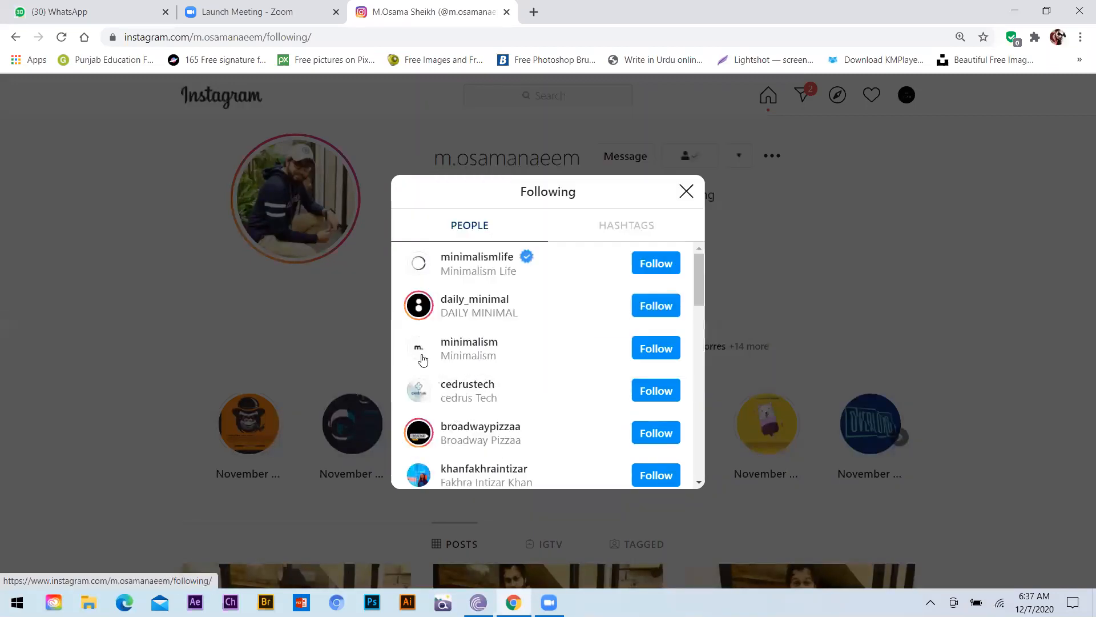
left_click(469, 342)
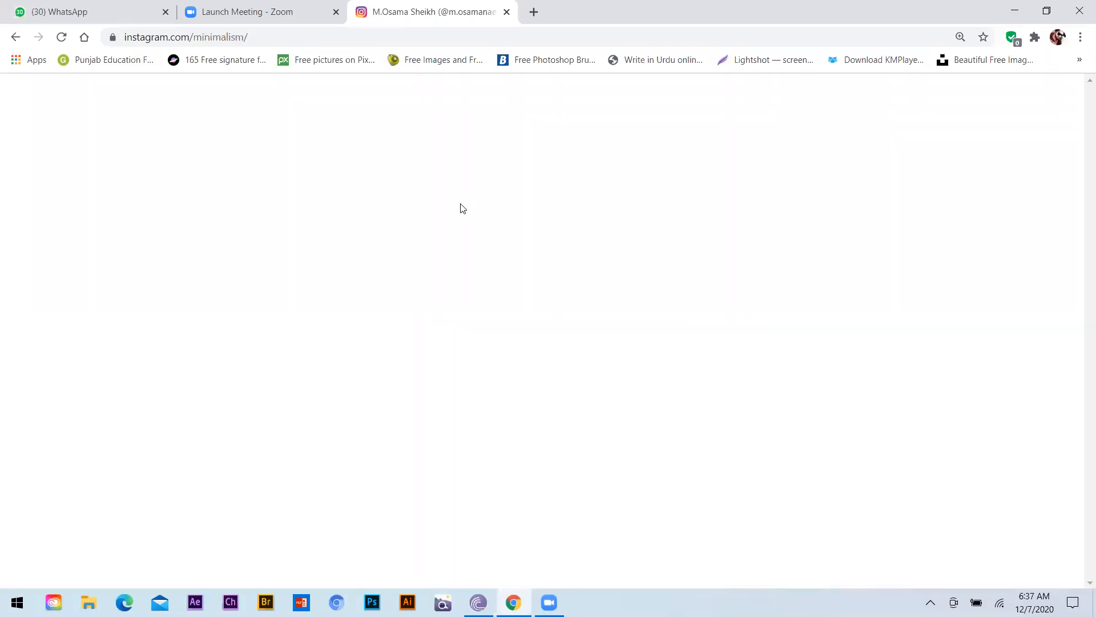
- Examine the minimal photo compositions in the minimalism account's posts and return to the designer's profile
scroll(590, 402, "down", 6)
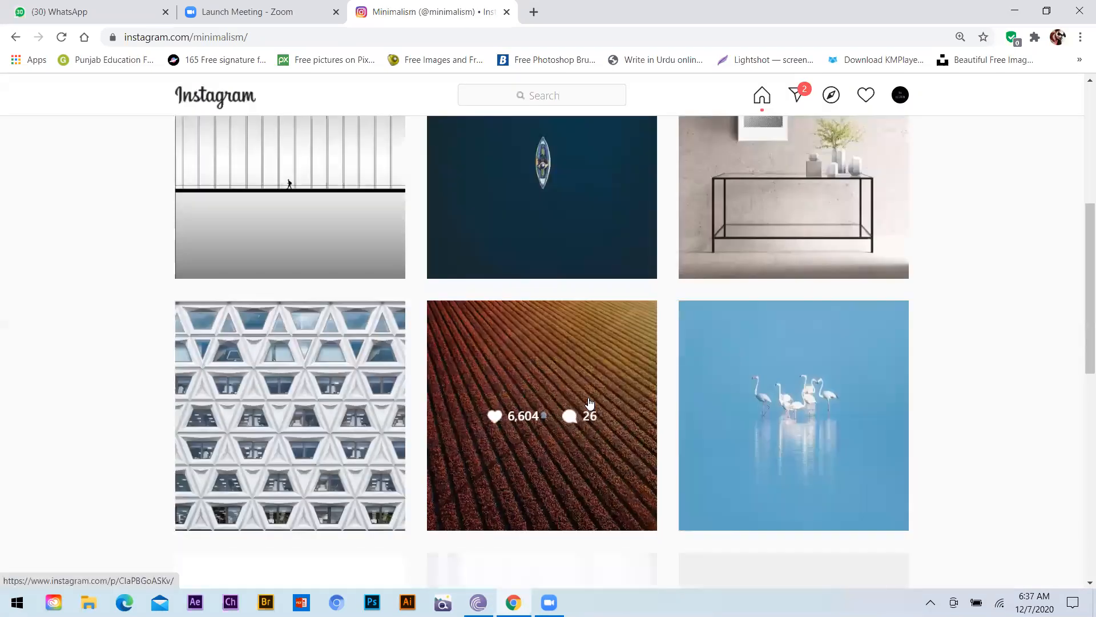
scroll(590, 402, "up", 2)
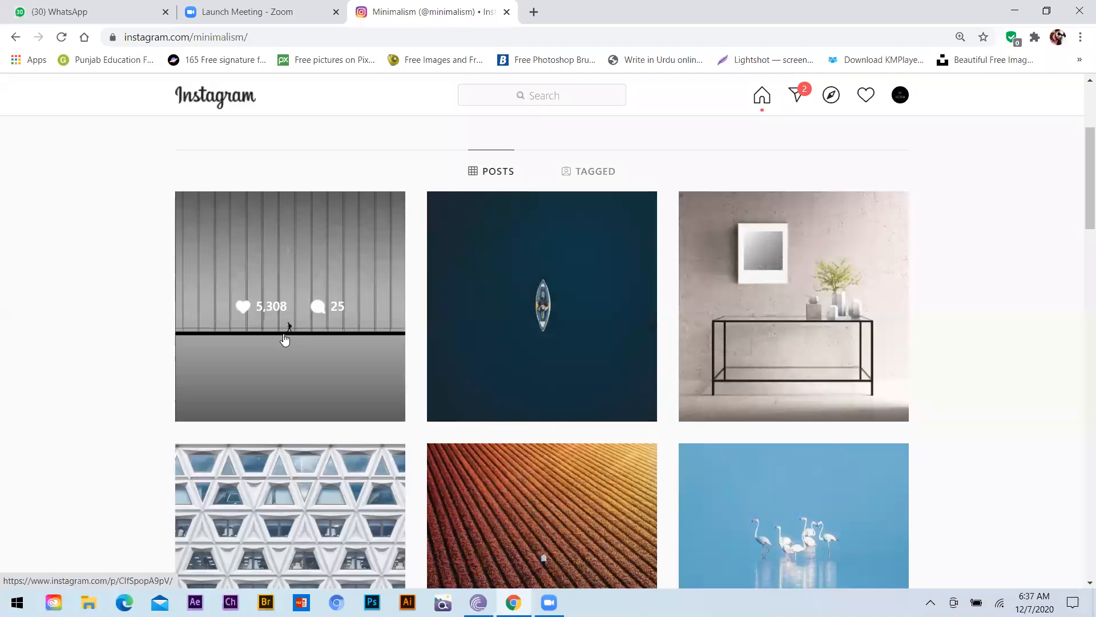
scroll(775, 340, "down", 1)
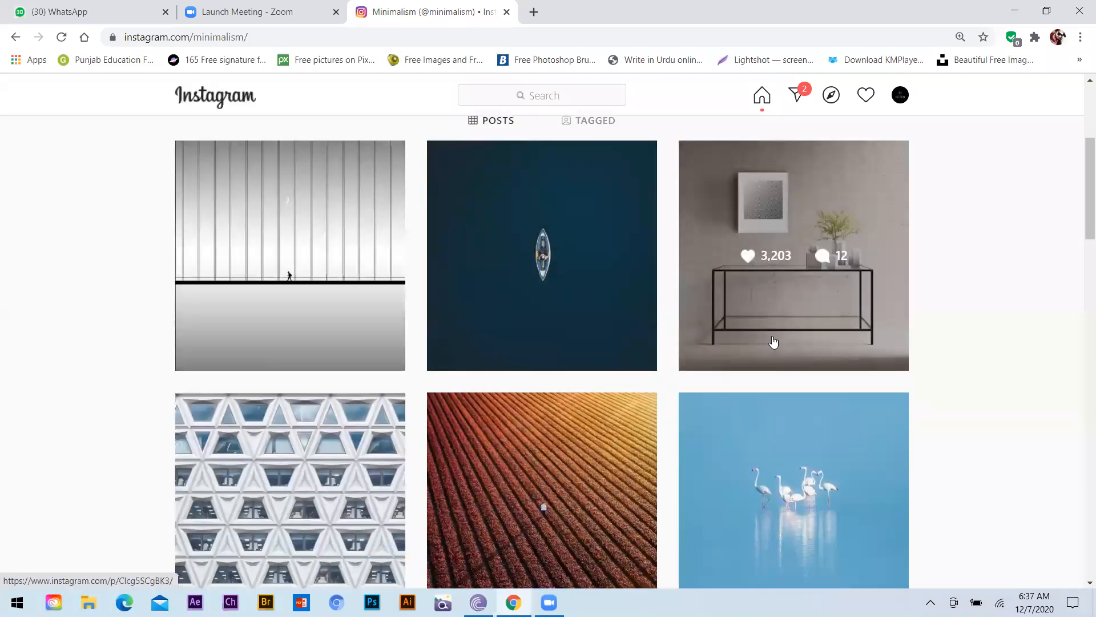
scroll(774, 342, "down", 5)
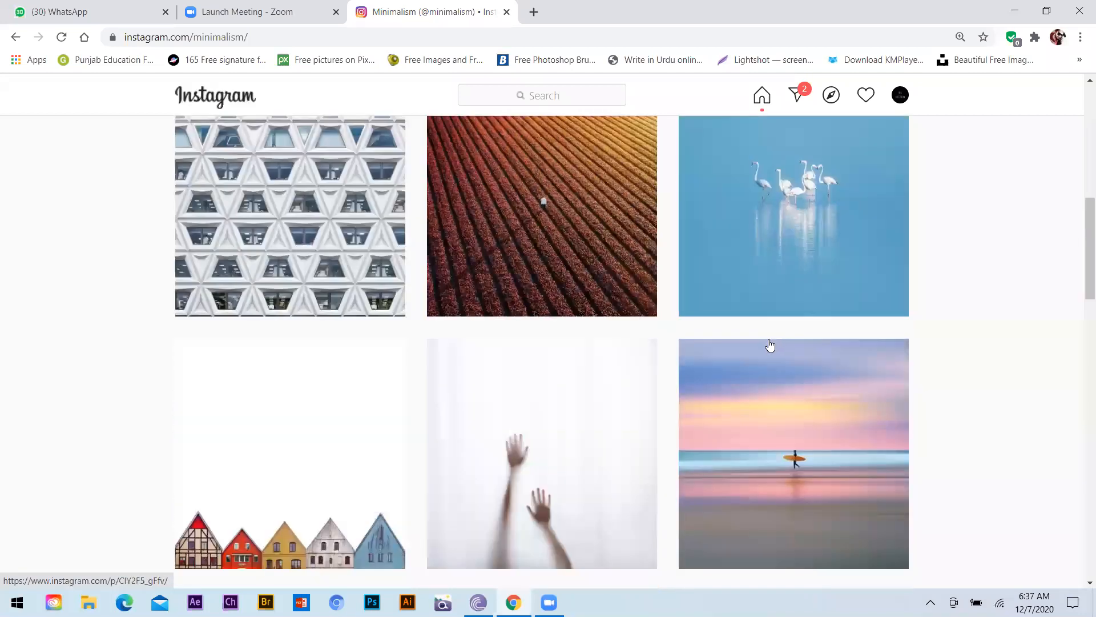
scroll(770, 345, "down", 5)
scroll(770, 345, "down", 6)
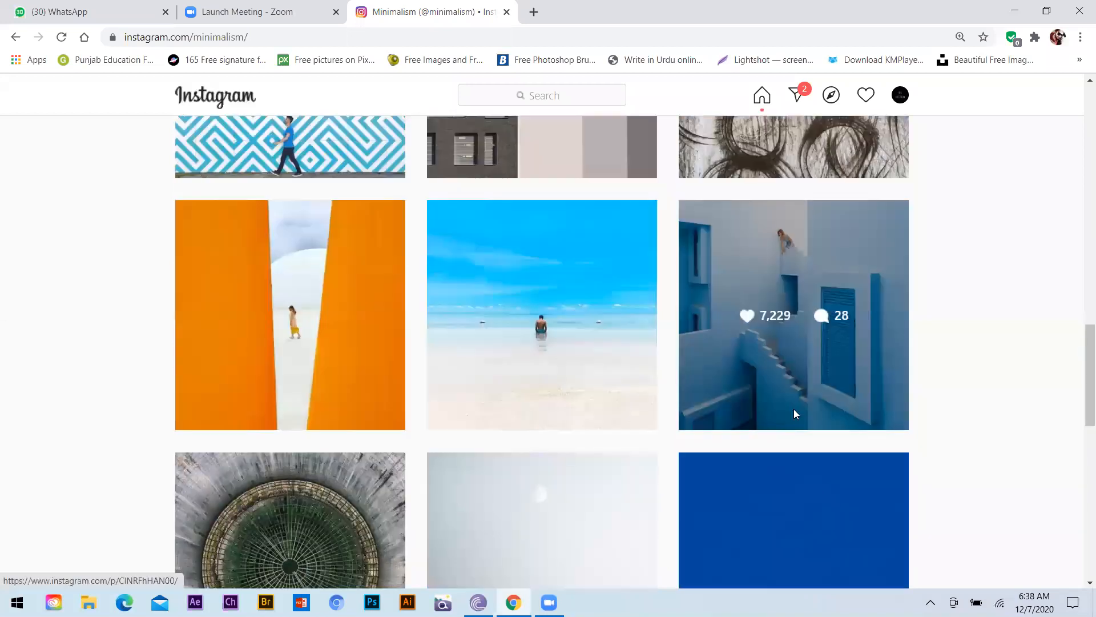
scroll(959, 414, "down", 5)
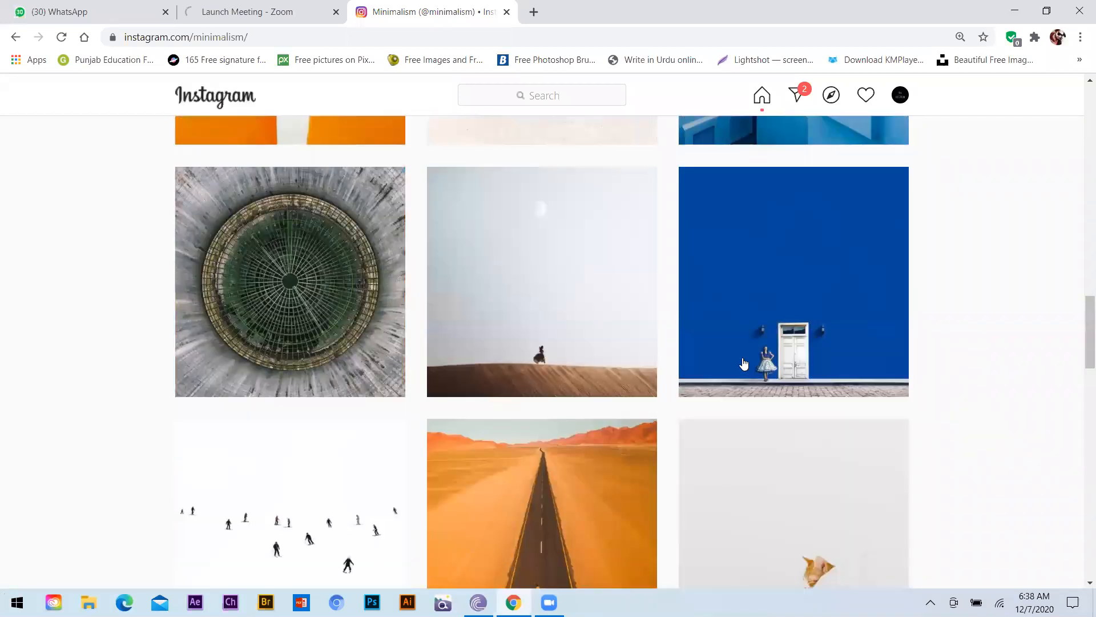
scroll(725, 337, "down", 12)
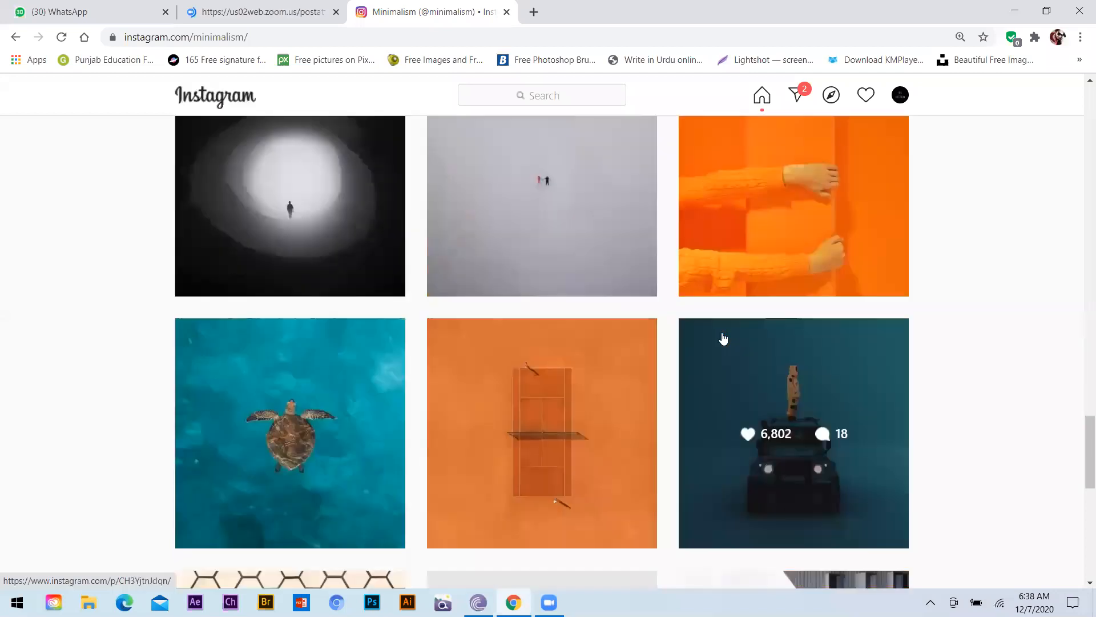
scroll(714, 341, "down", 7)
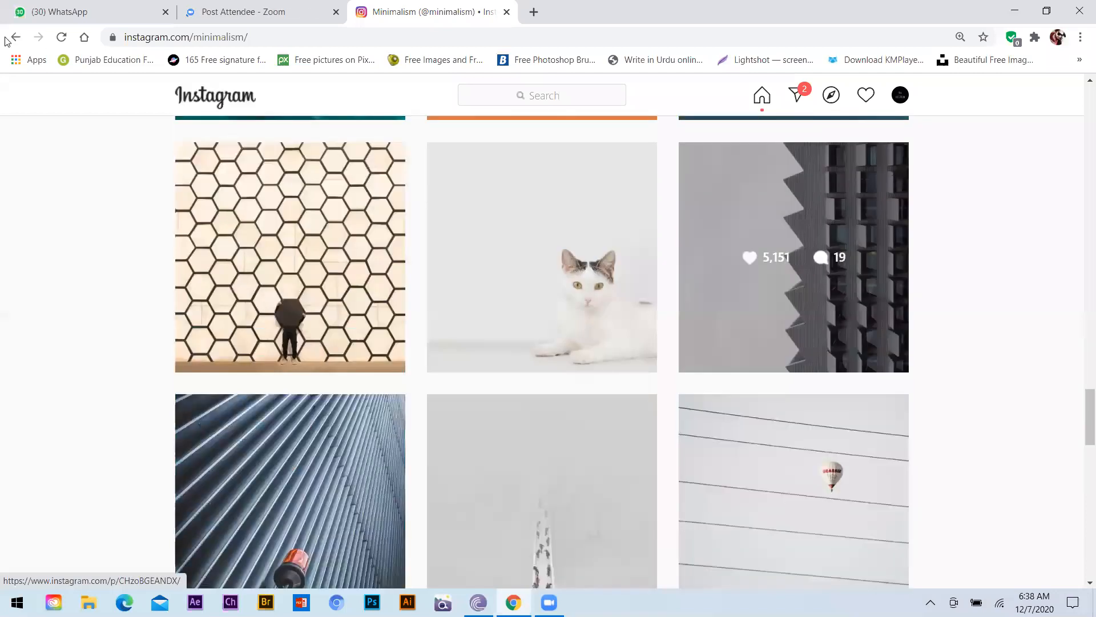
key("alt+Left")
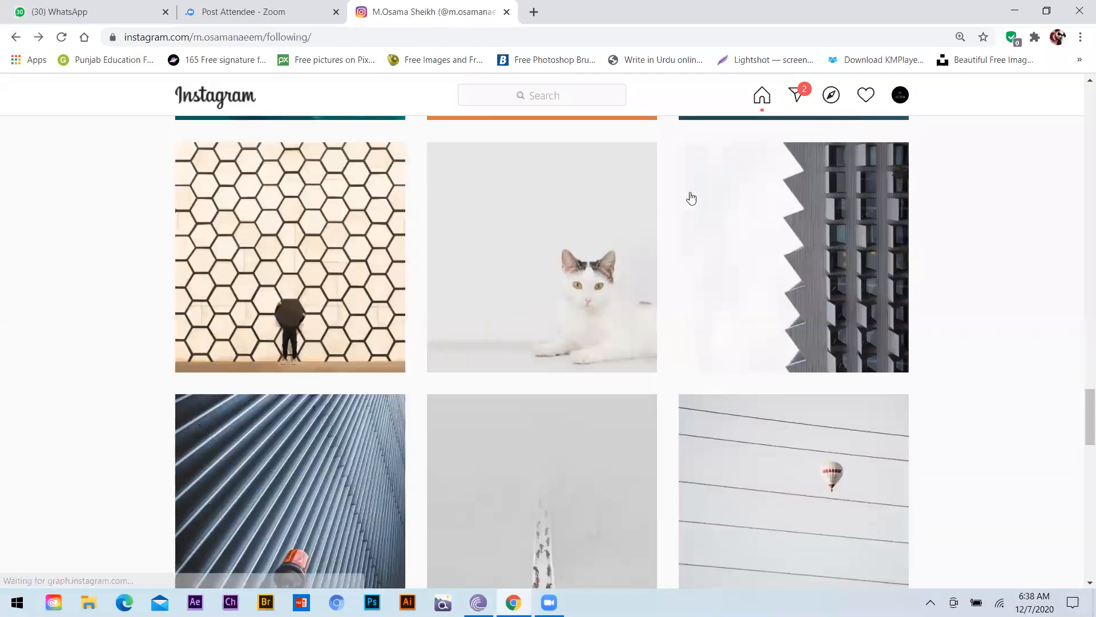
key("Escape")
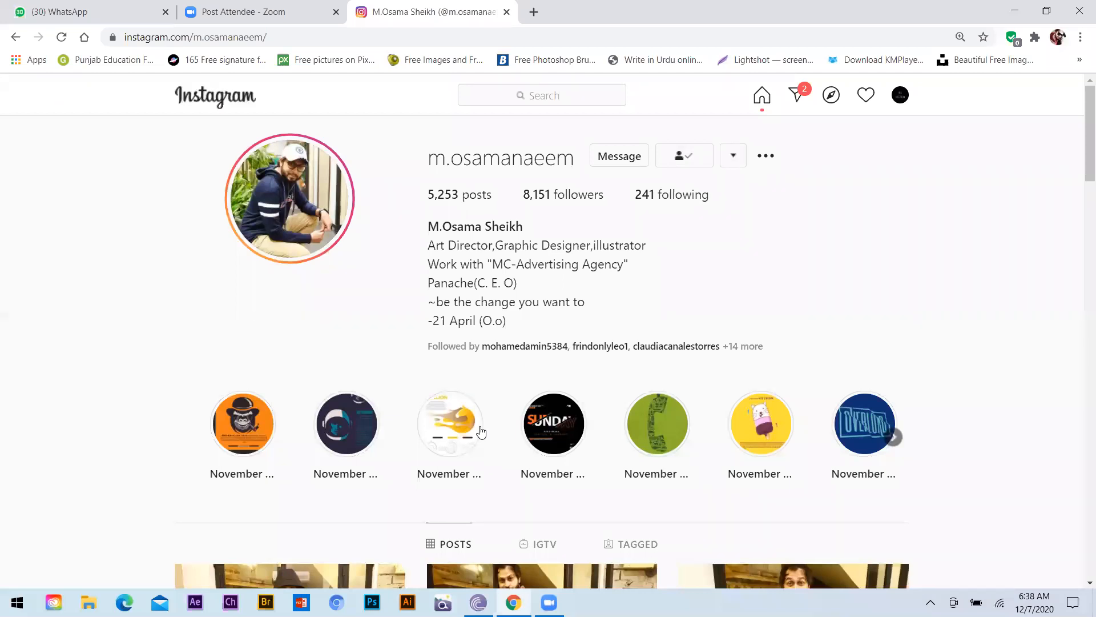
- Open a blank browser tab and launch Photoshop
left_click(533, 12)
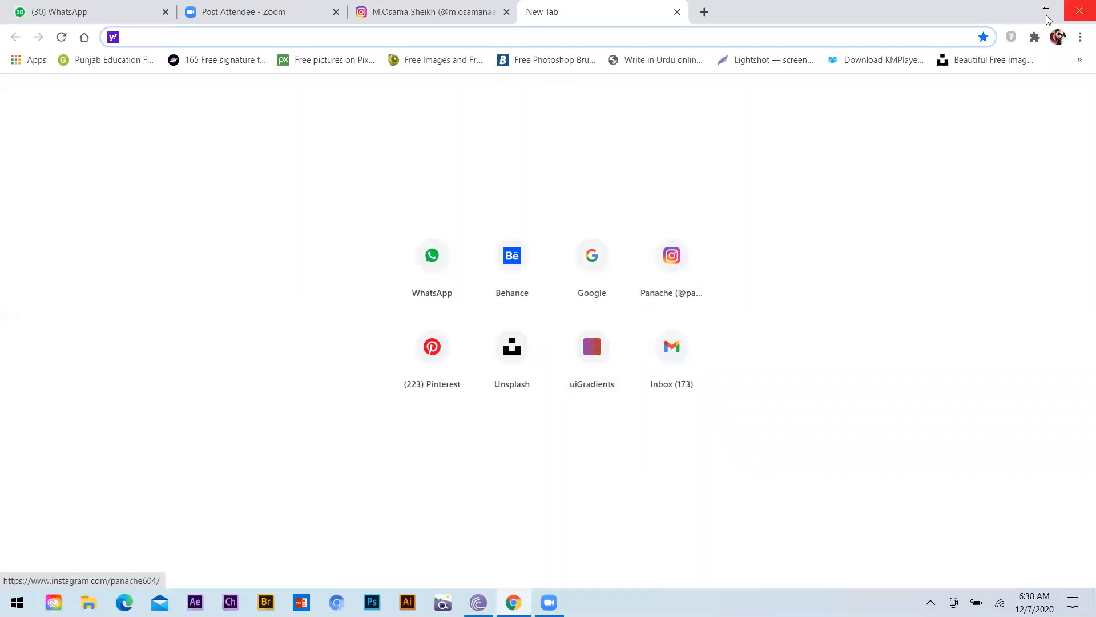
key("super+d")
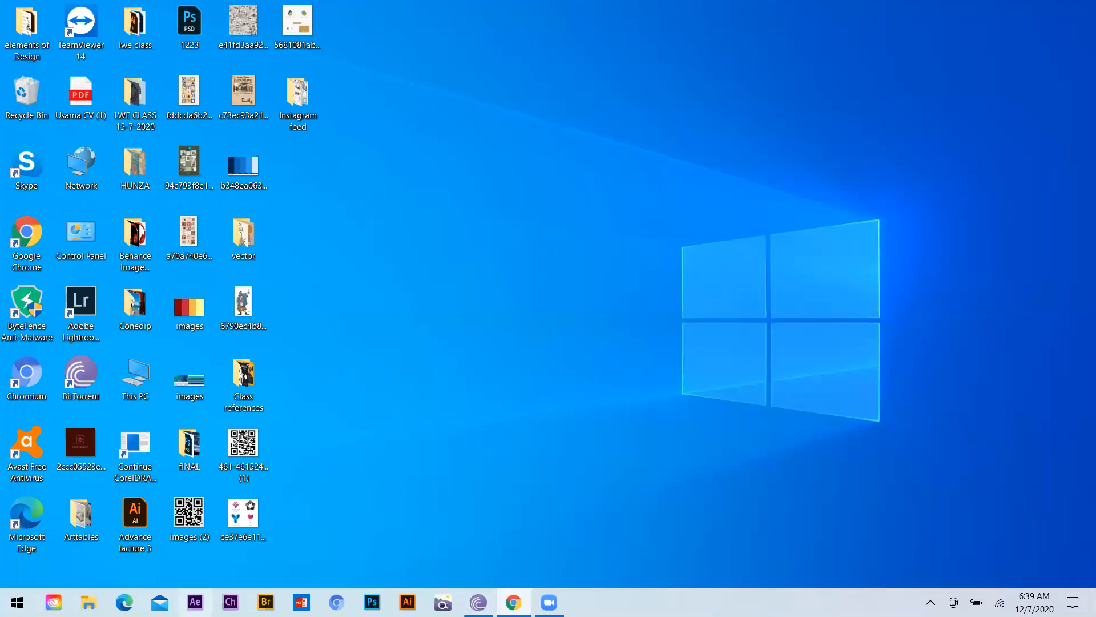
left_click(379, 603)
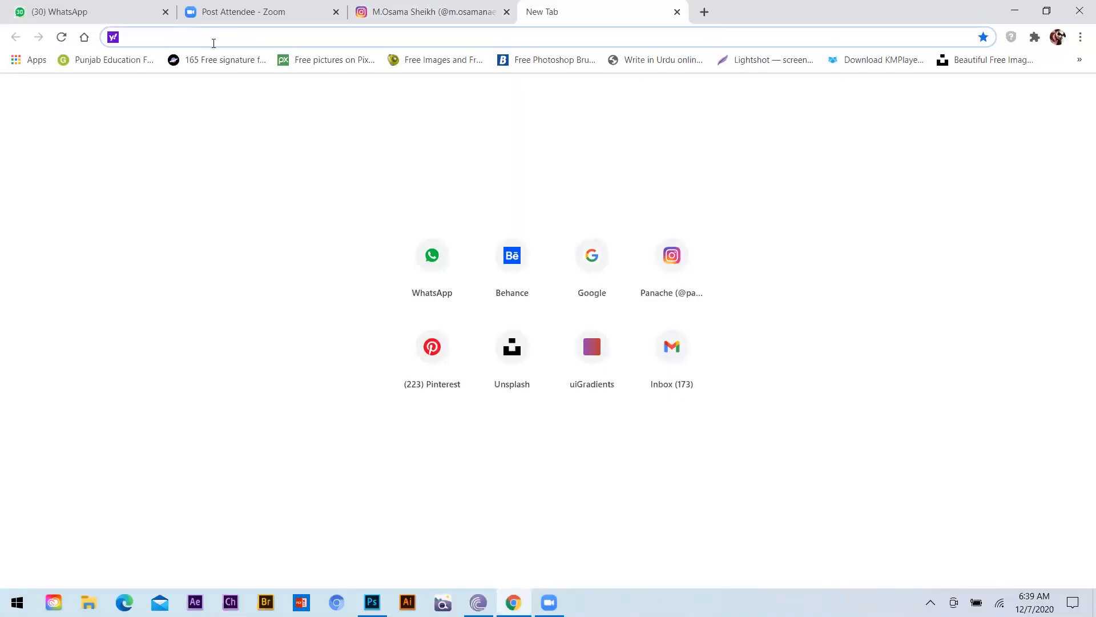
- Load freeject.net in the blank browser tab and open another new tab
type("freeject.net")
key("Return")
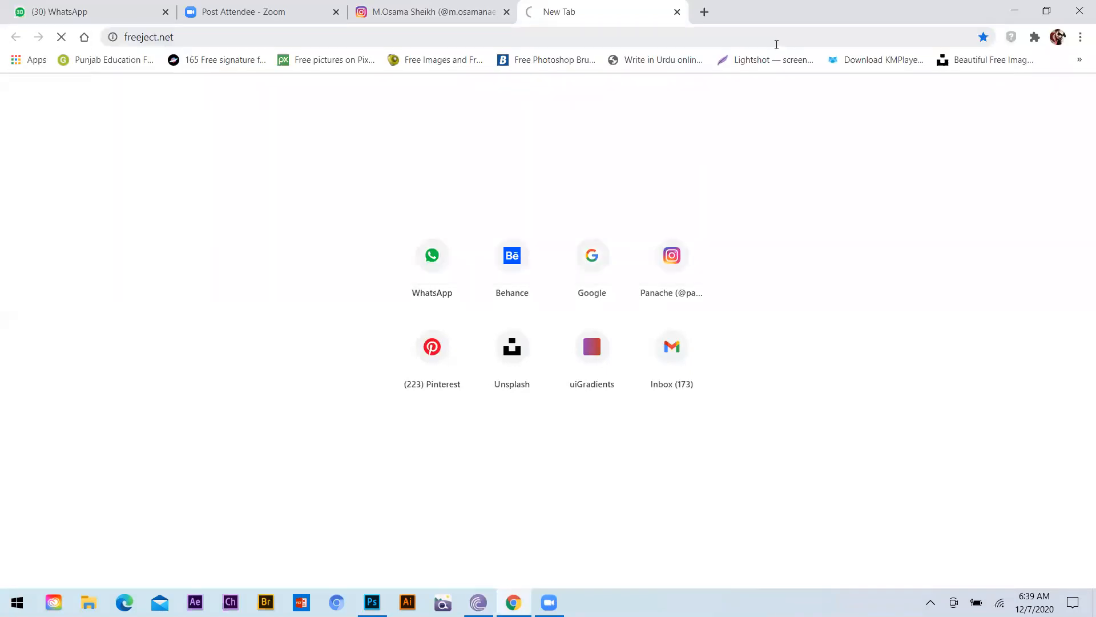
key("ctrl+t")
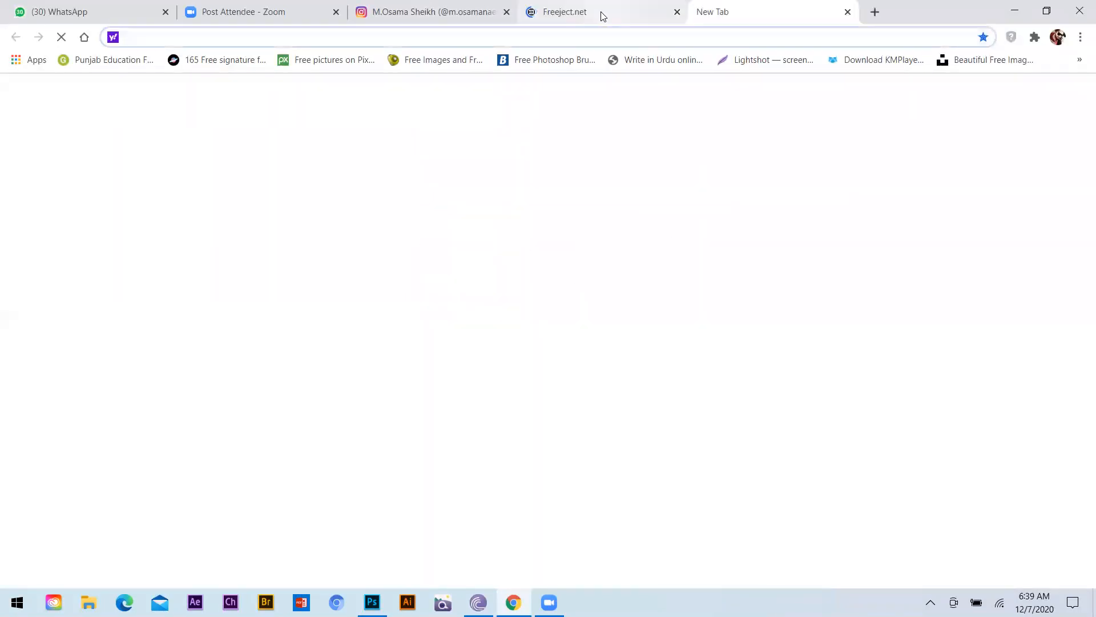
- Browse the graphics on Freeject.net and open the Free DEMO Floral Watercolor Collection post, dismissing the ad
left_click(599, 15)
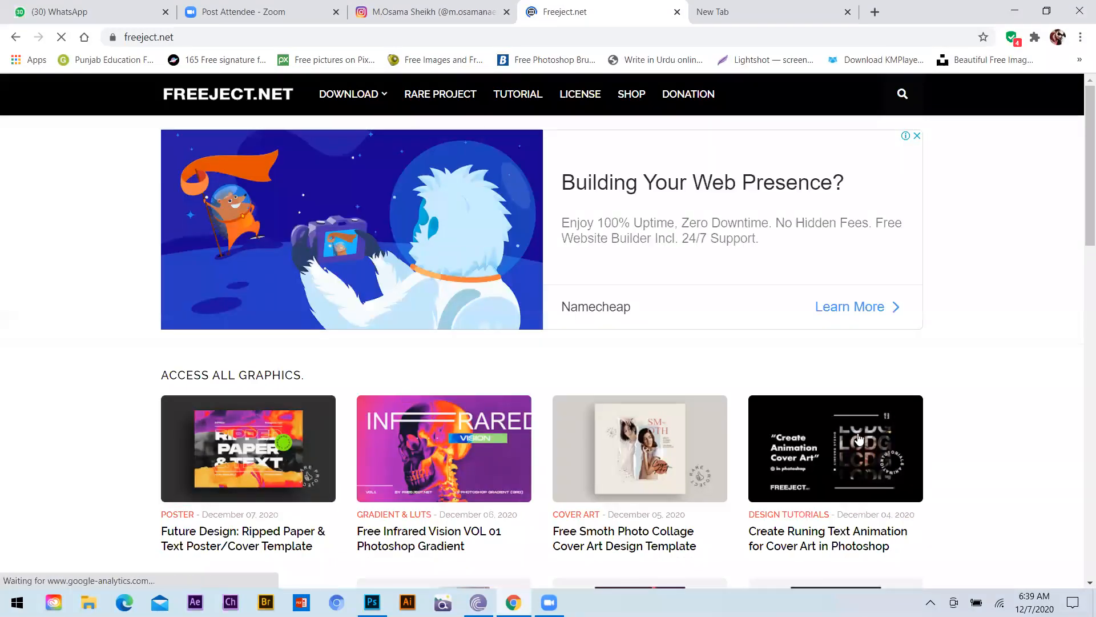
scroll(855, 441, "down", 3)
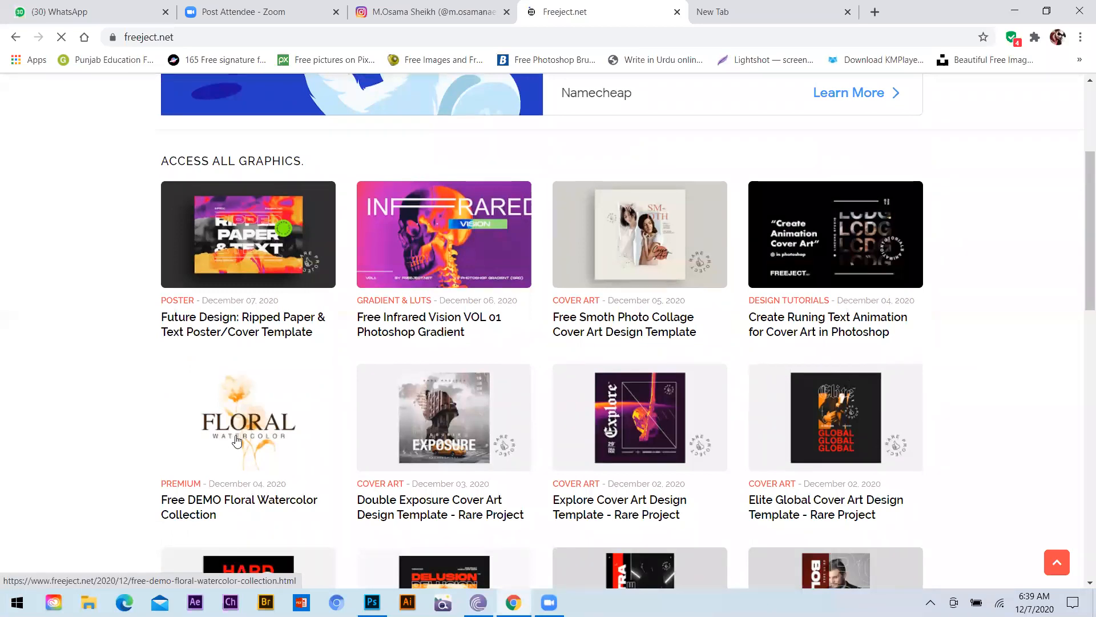
scroll(257, 440, "down", 1)
left_click(290, 437)
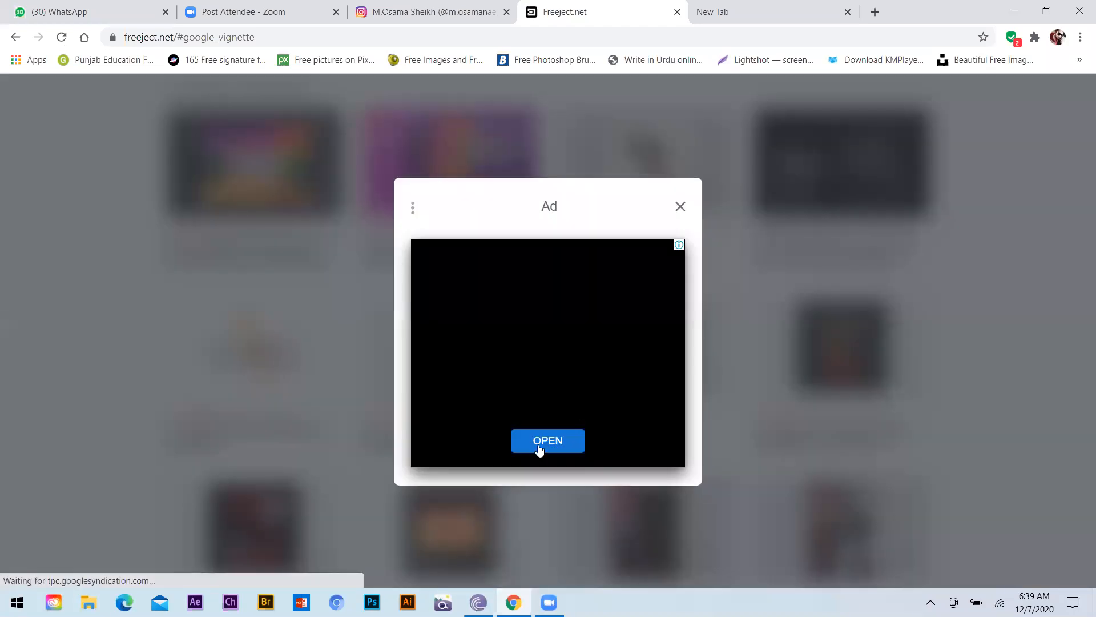
left_click(680, 206)
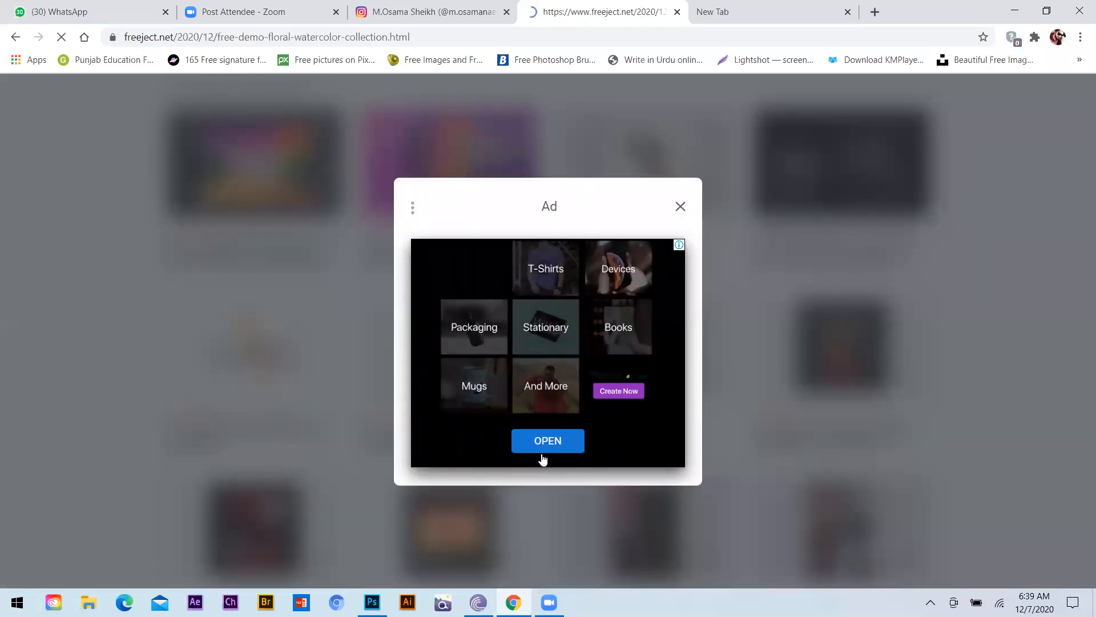
left_click(674, 208)
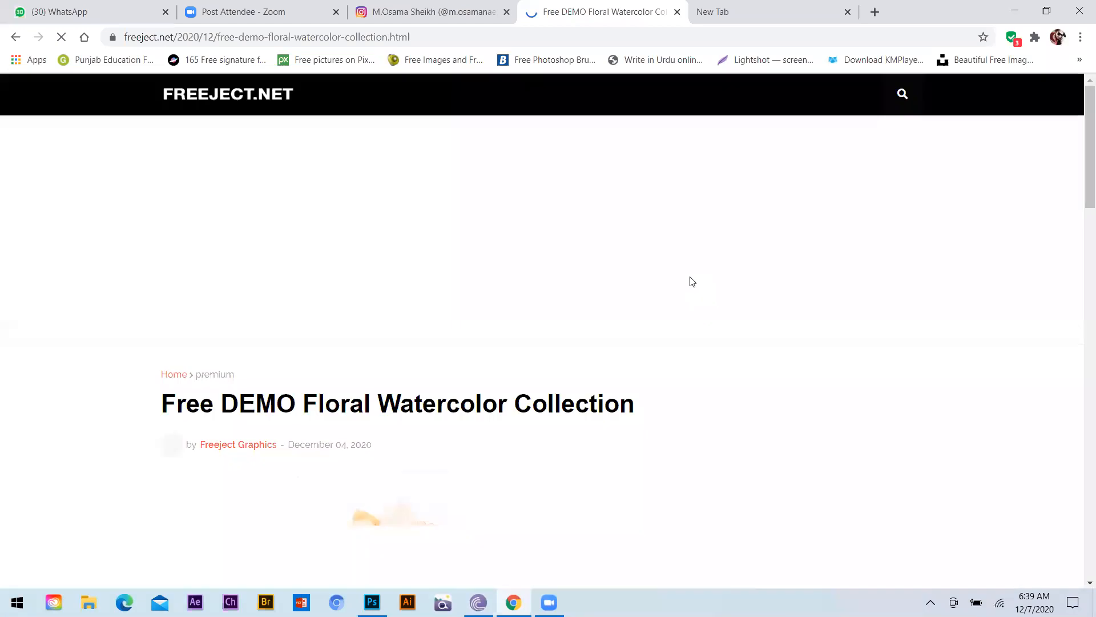
- Review the floral watercolor previews and download the zip file with 3 Floral Watercolor JPGs
scroll(658, 294, "down", 6)
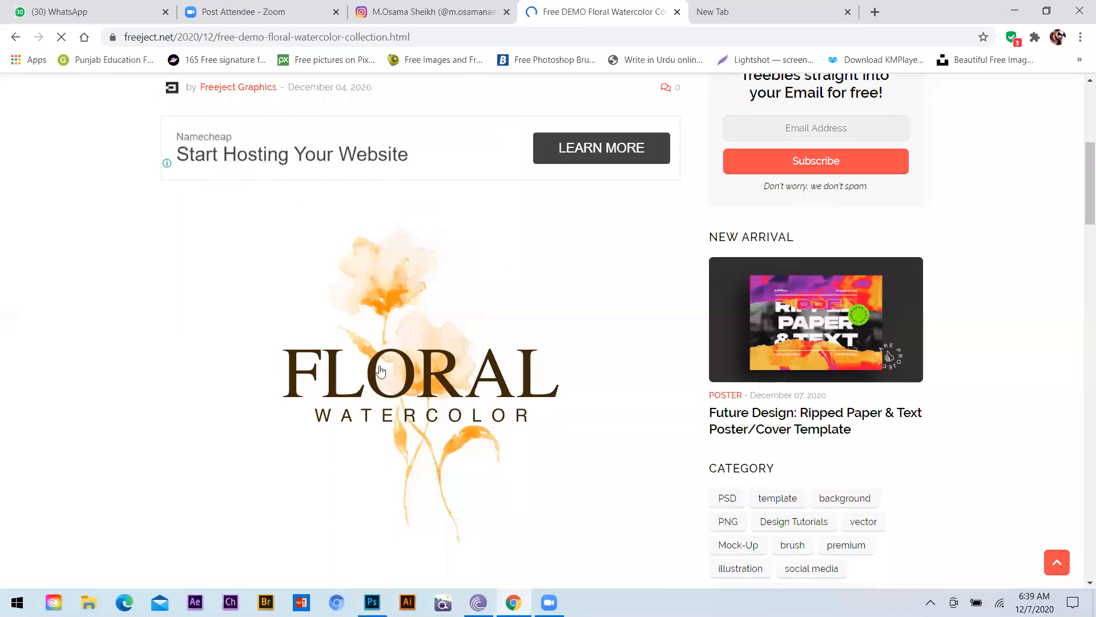
scroll(440, 372, "down", 10)
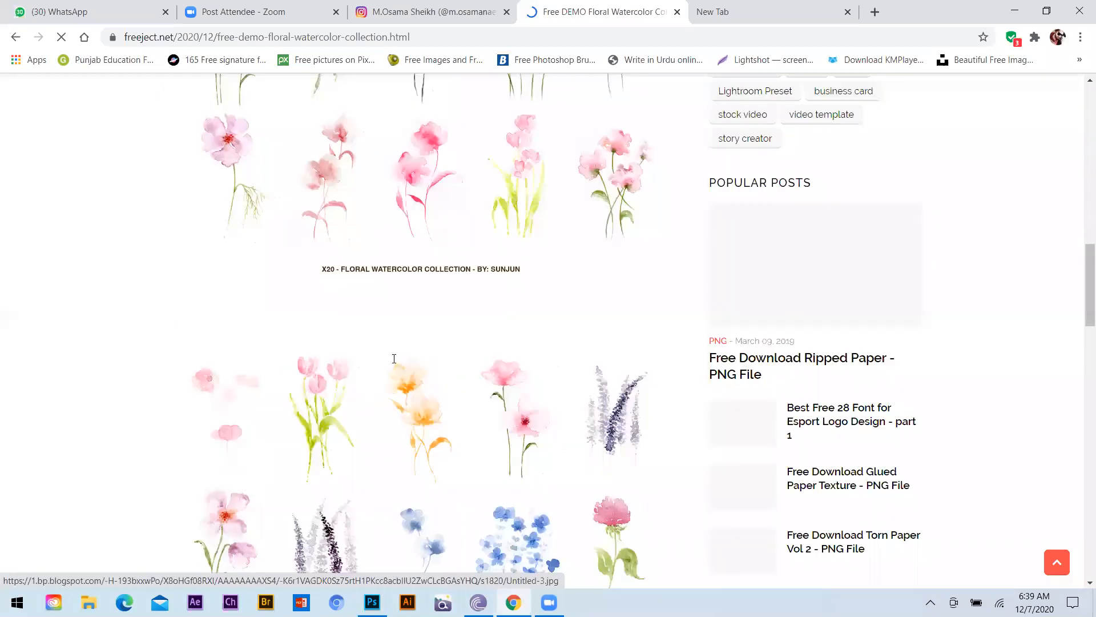
scroll(399, 400, "down", 9)
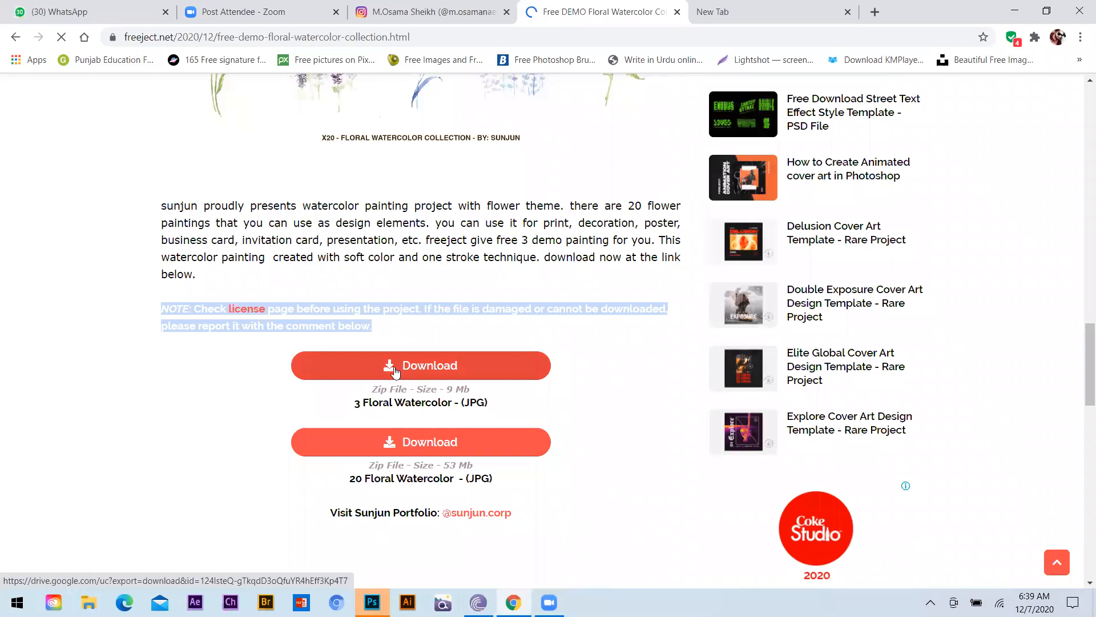
left_click(406, 342)
- Search Freeject.net for "brushes" and open the Crayon Stroke Brush post from the results
left_click(710, 12)
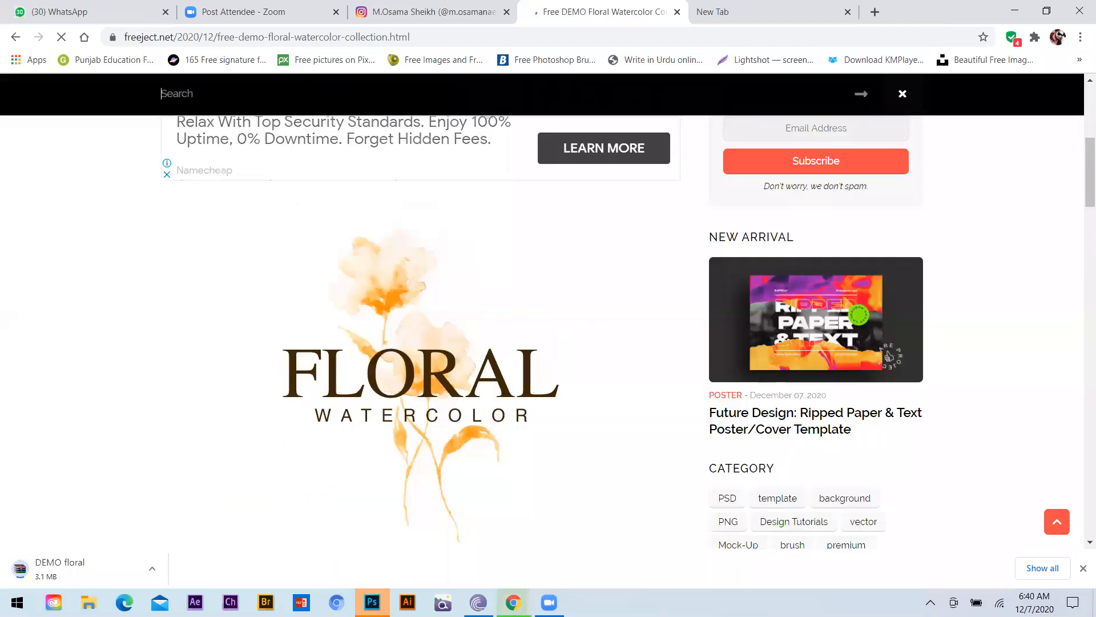
type("b")
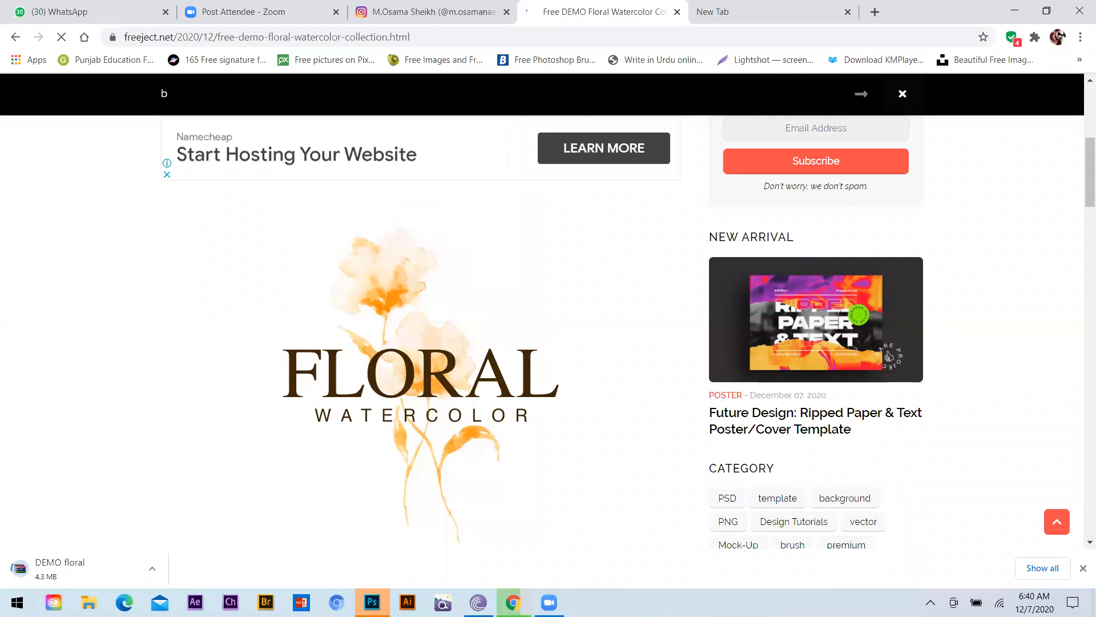
type("rushes")
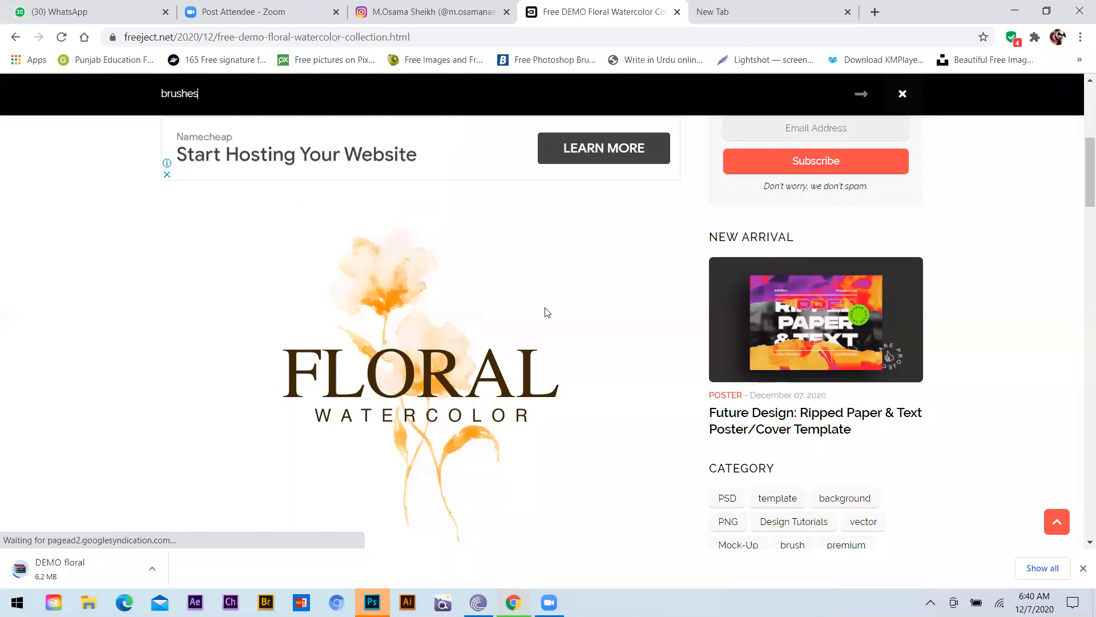
key("Return")
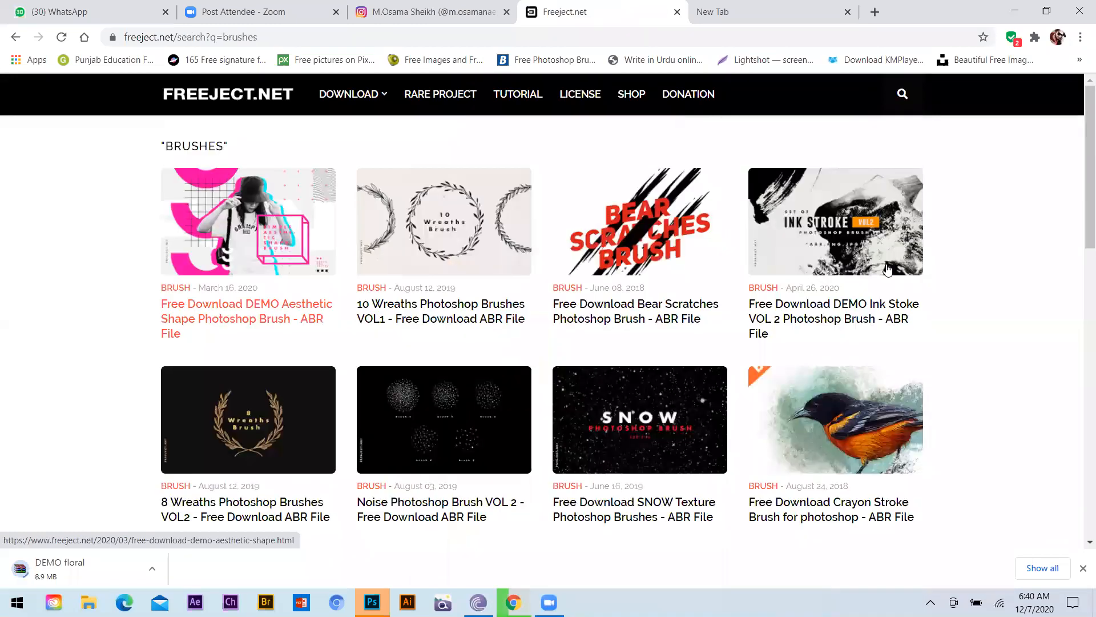
scroll(814, 346, "down", 10)
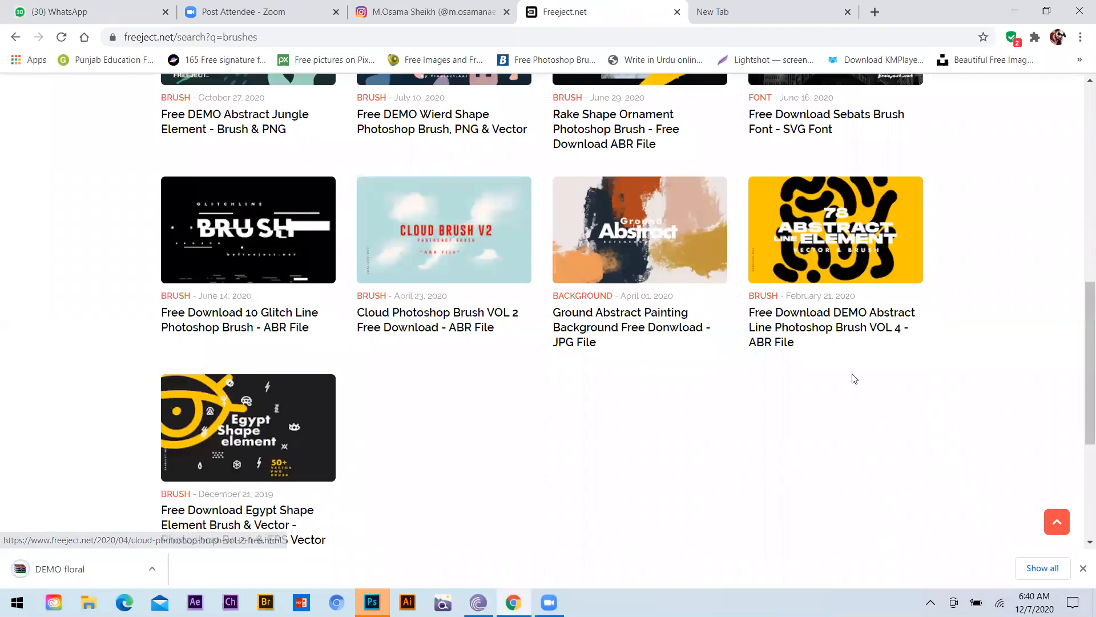
scroll(839, 315, "up", 7)
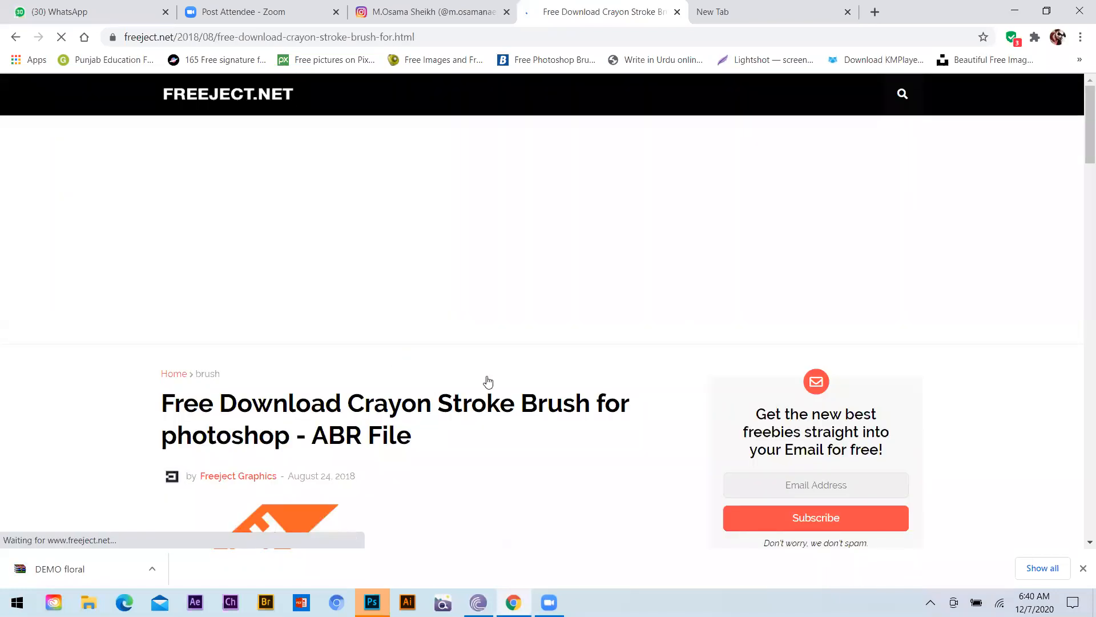
- Examine the Crayon Stroke Brush post's sample artwork, description, brush previews and file details
scroll(485, 379, "down", 8)
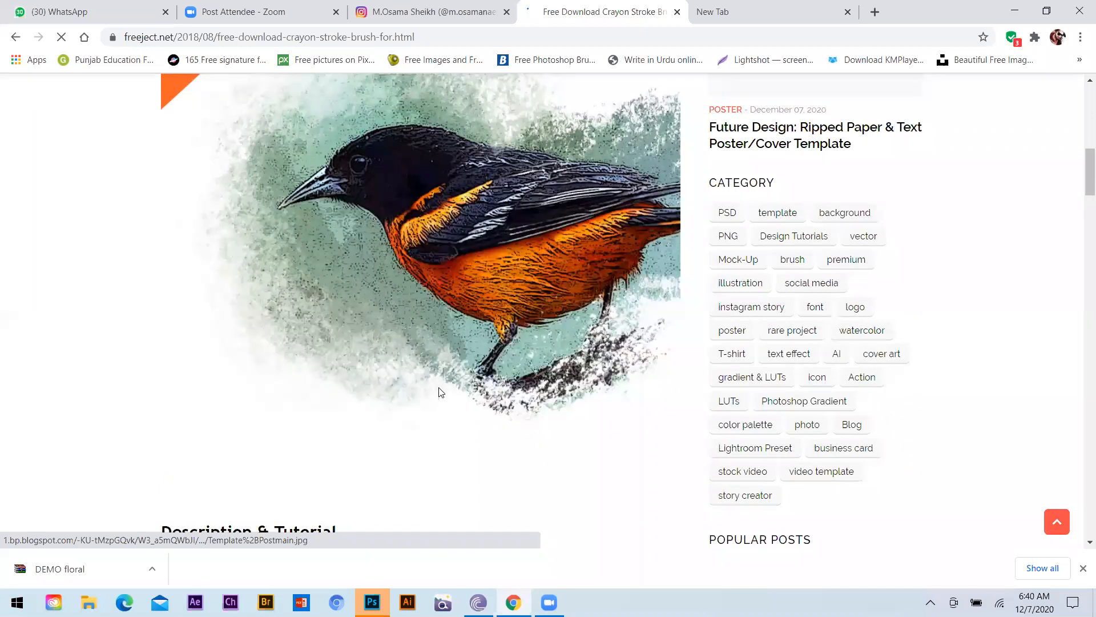
scroll(448, 317, "down", 8)
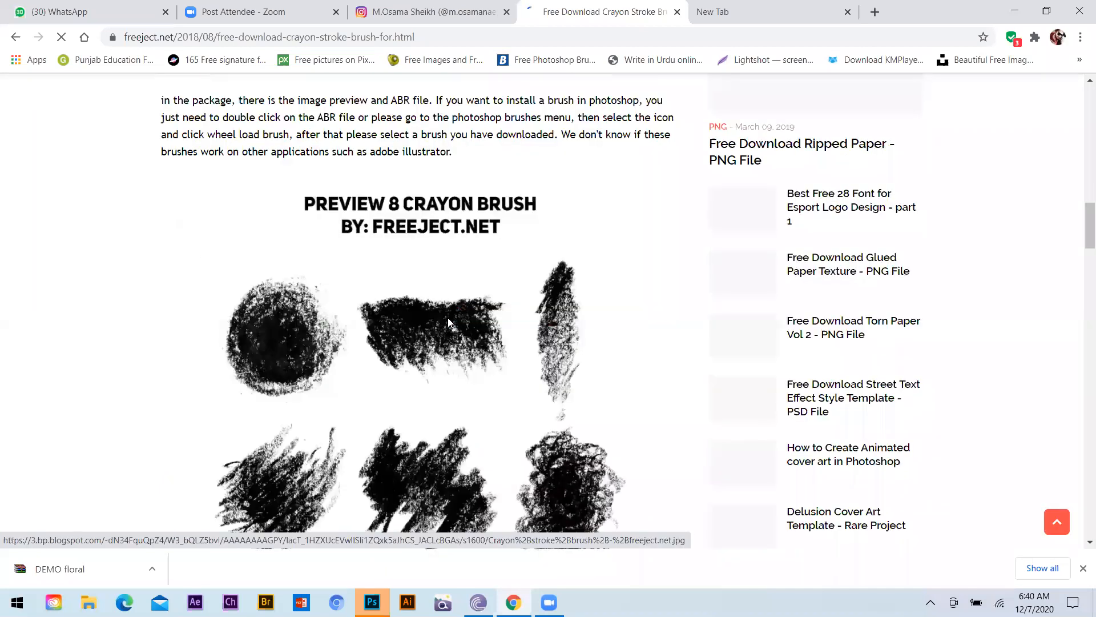
scroll(150, 380, "down", 10)
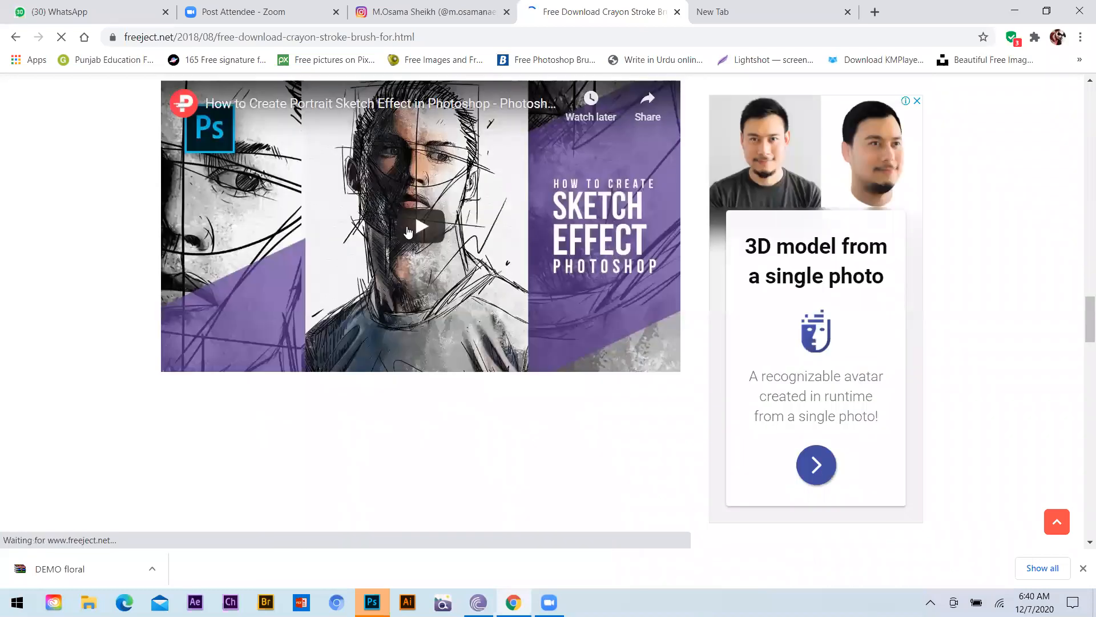
scroll(406, 226, "up", 5)
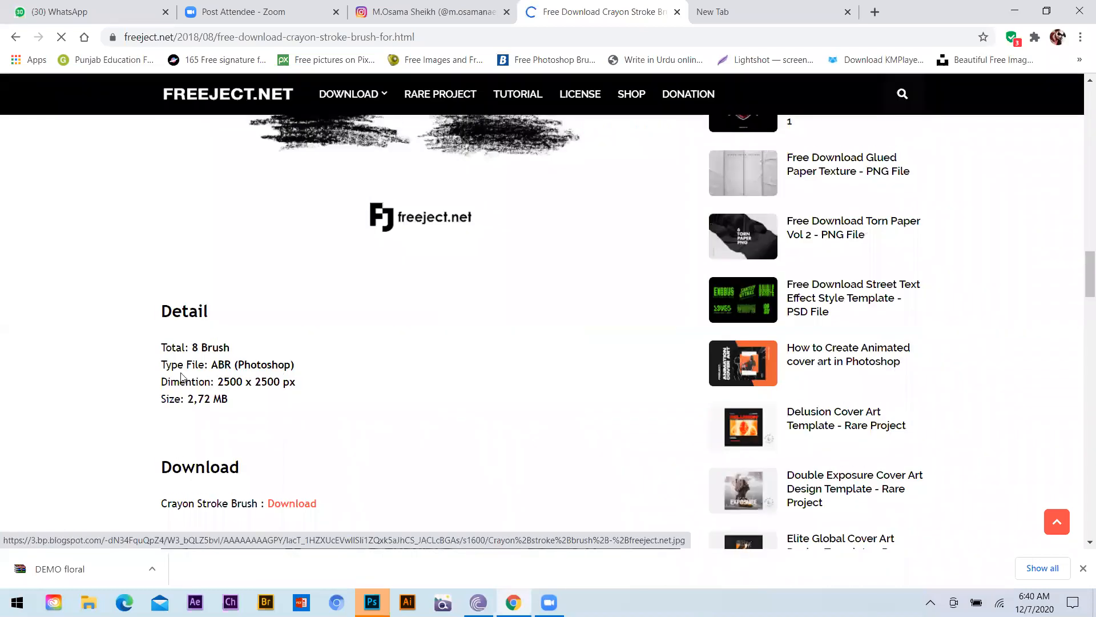
scroll(556, 342, "down", 2)
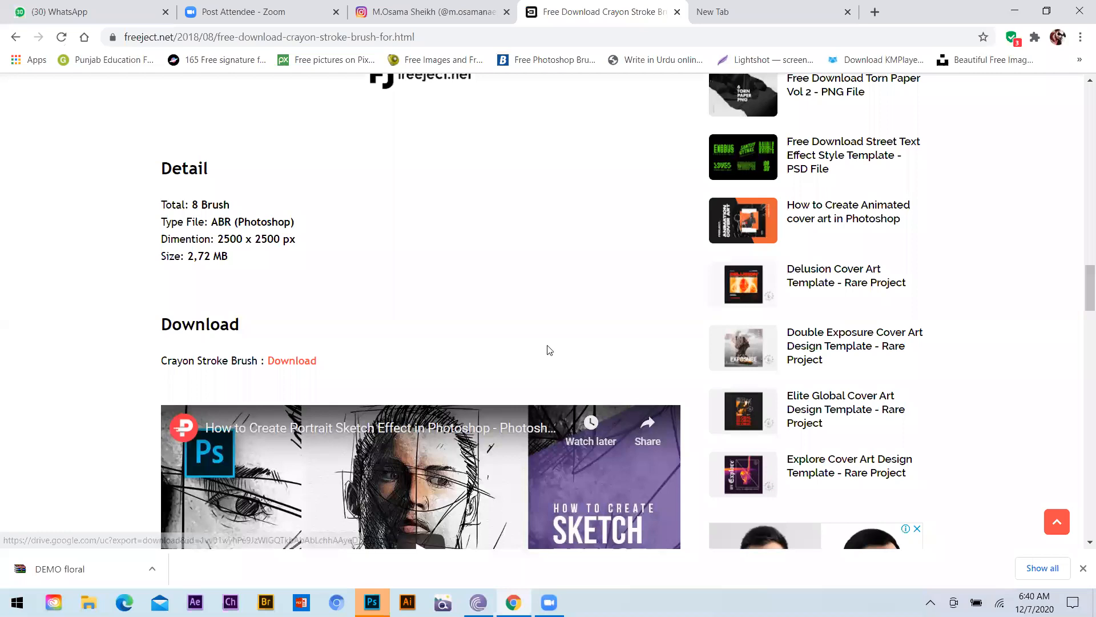
scroll(549, 350, "up", 6)
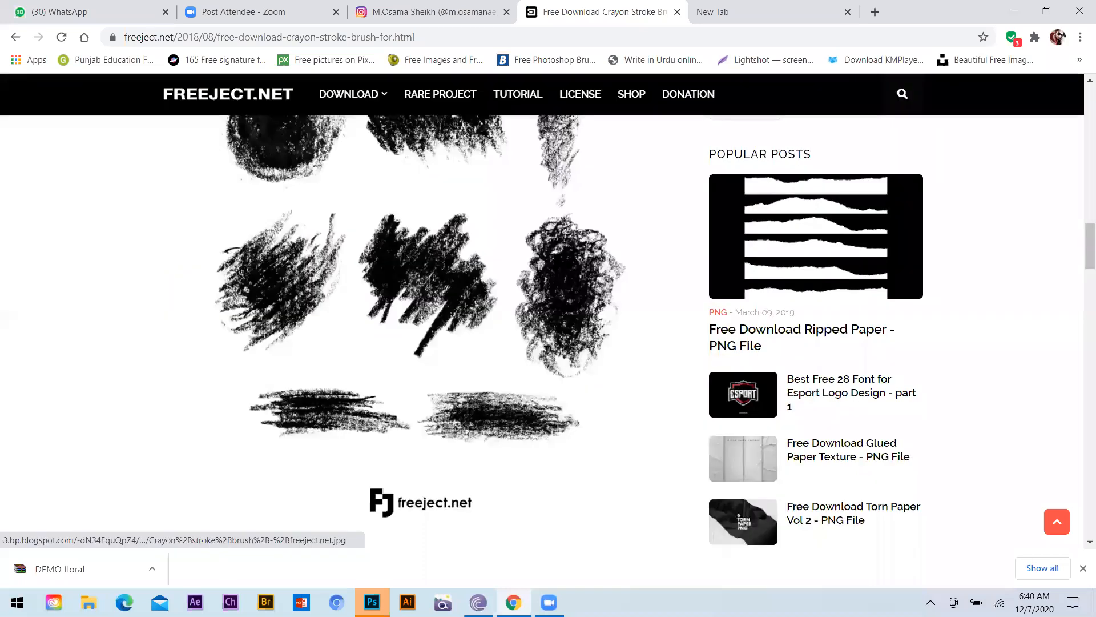
scroll(548, 351, "up", 8)
scroll(544, 352, "down", 10)
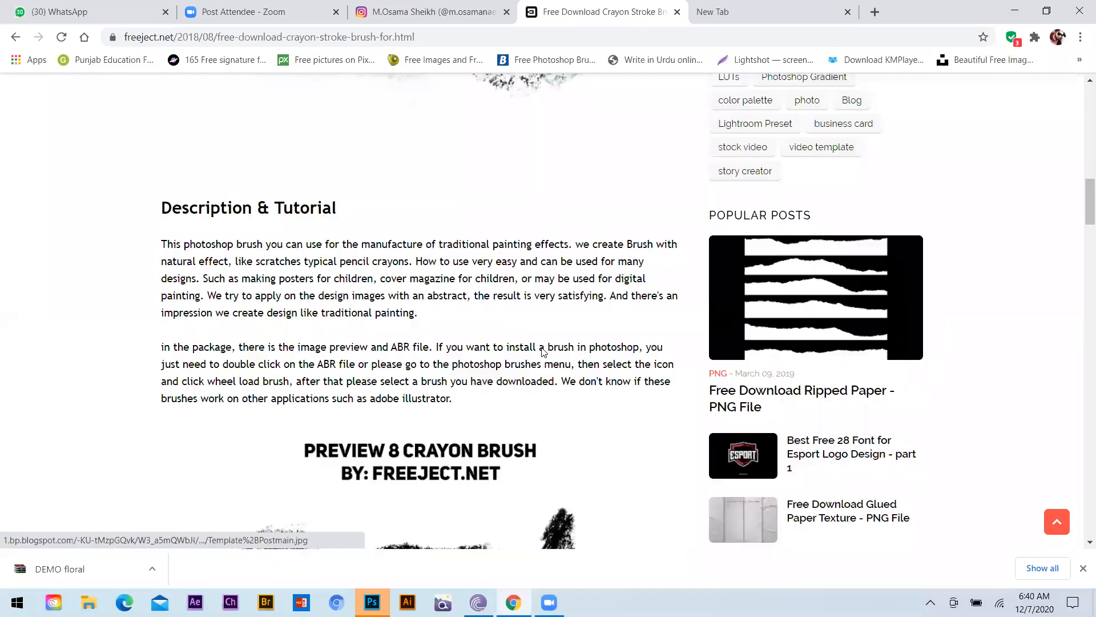
scroll(544, 348, "down", 20)
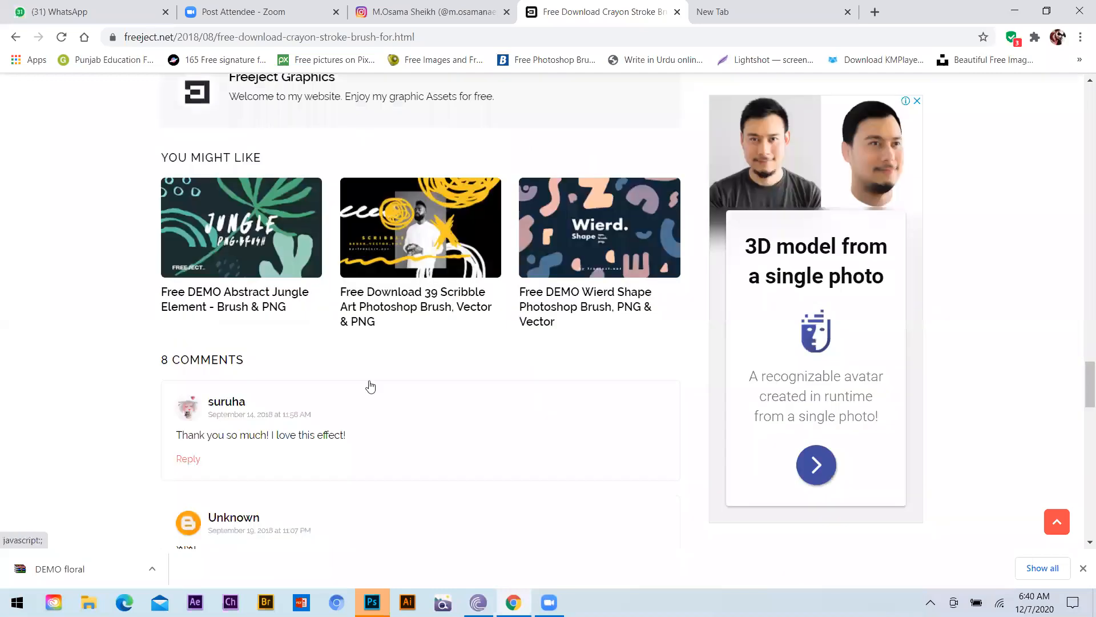
- Download the Crayon Stroke Brush file from the post's Download section
scroll(272, 367, "up", 15)
scroll(282, 366, "up", 1)
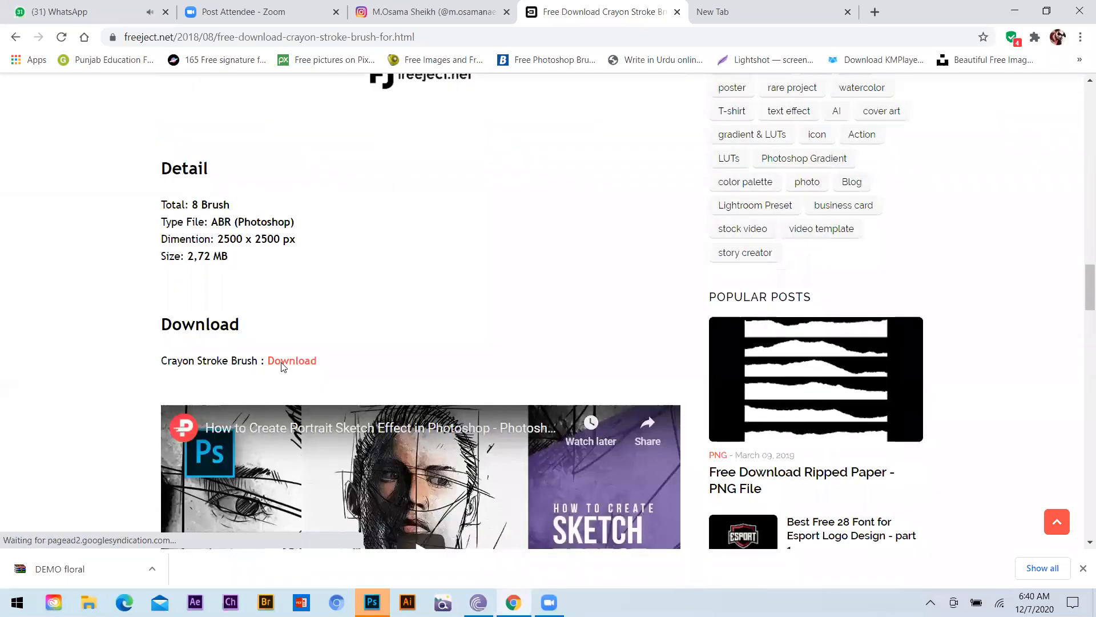
left_click(282, 366)
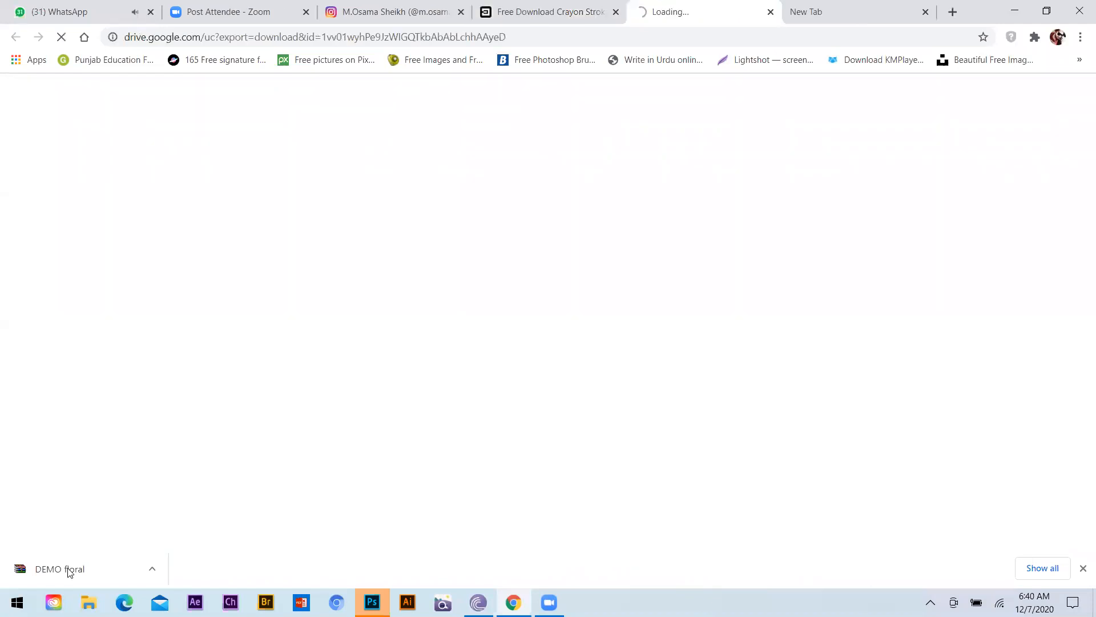
- Open the downloaded DEMO floral archive, dismiss the licence reminder and preview the floral by sunjun image
left_click(217, 569)
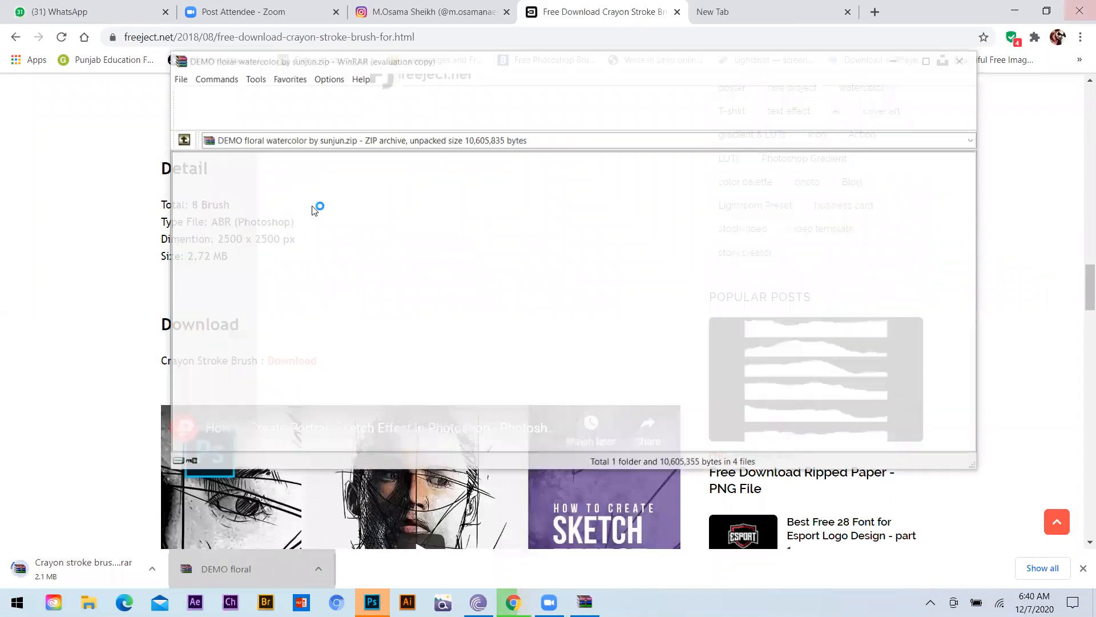
key("Escape")
left_click(242, 203)
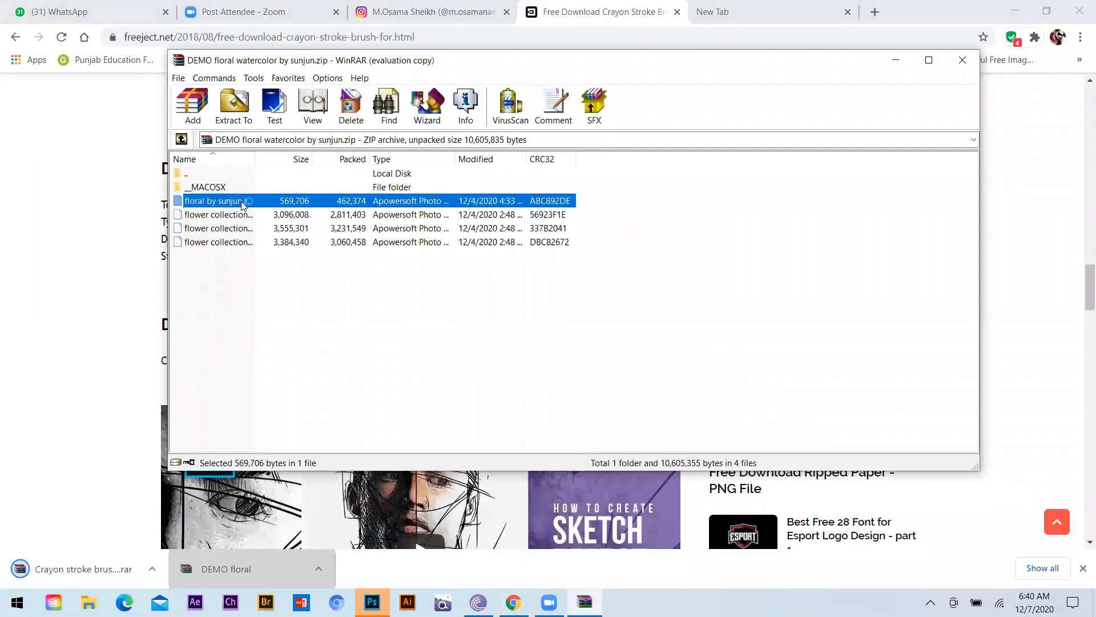
key("F2")
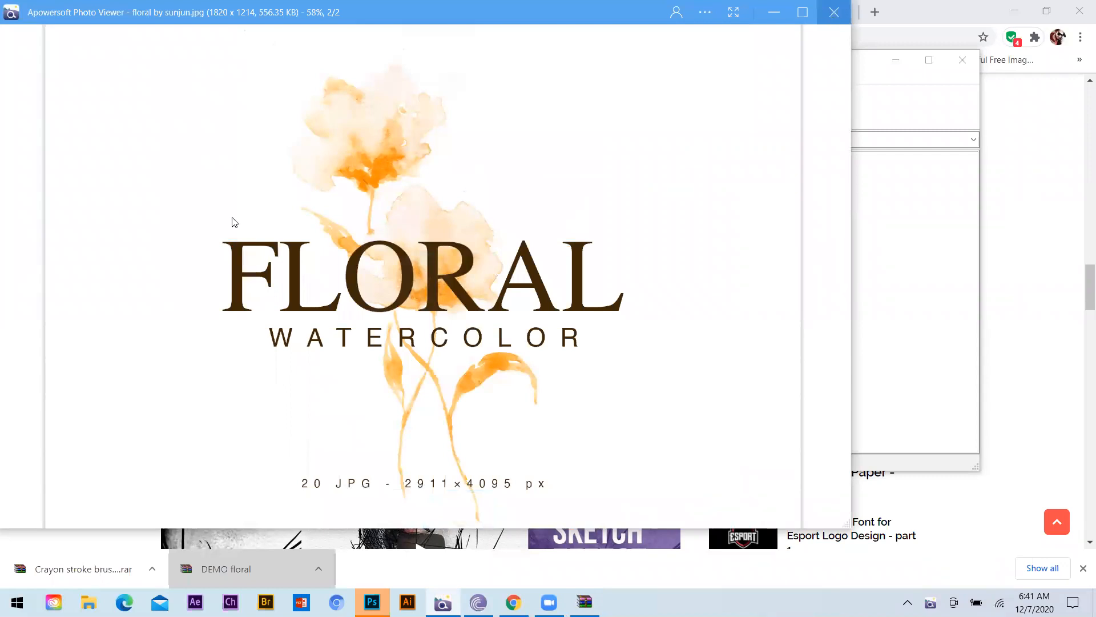
- Preview the archive's flower collection images, including flower collection 3.jpg, and close the archive and the photo viewer
key("Escape")
key("Down")
key("Return")
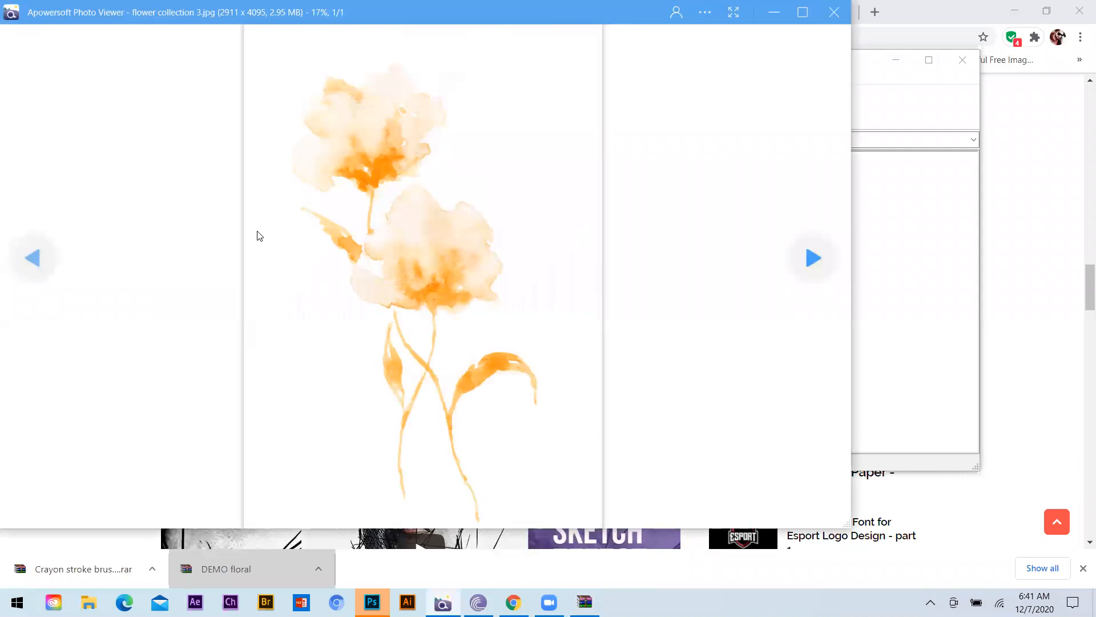
right_click(219, 215)
left_click(196, 268)
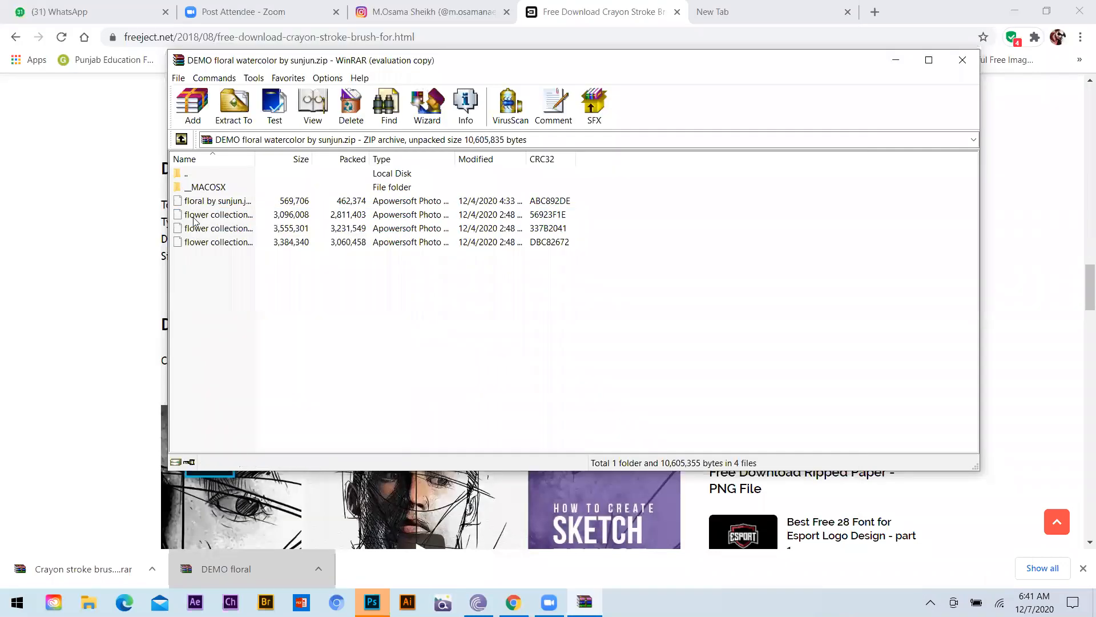
left_click(193, 228)
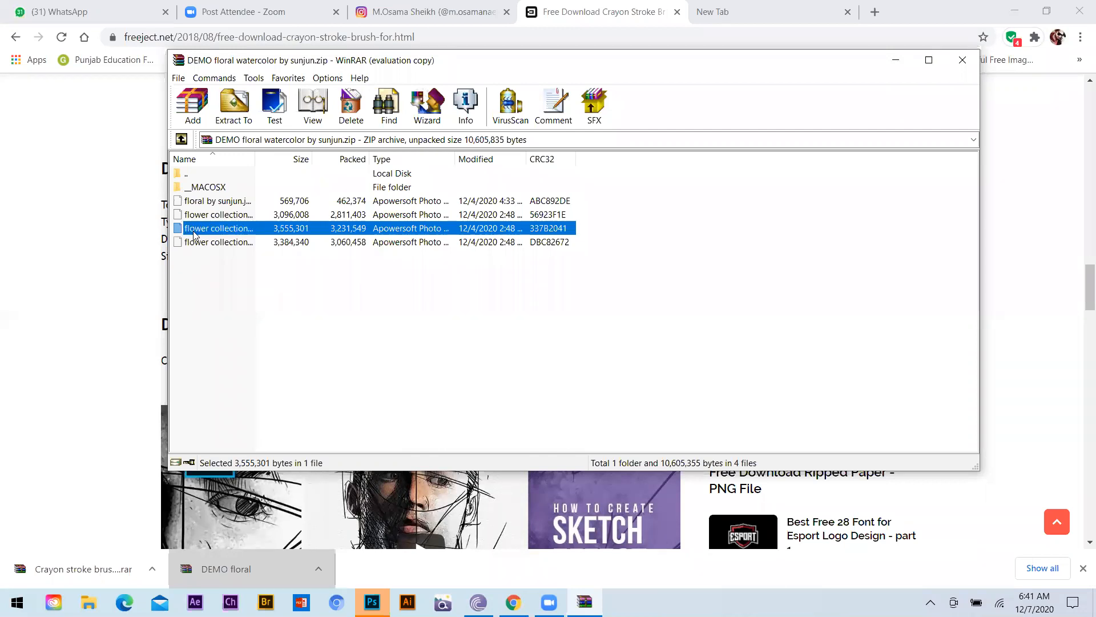
double_click(193, 231)
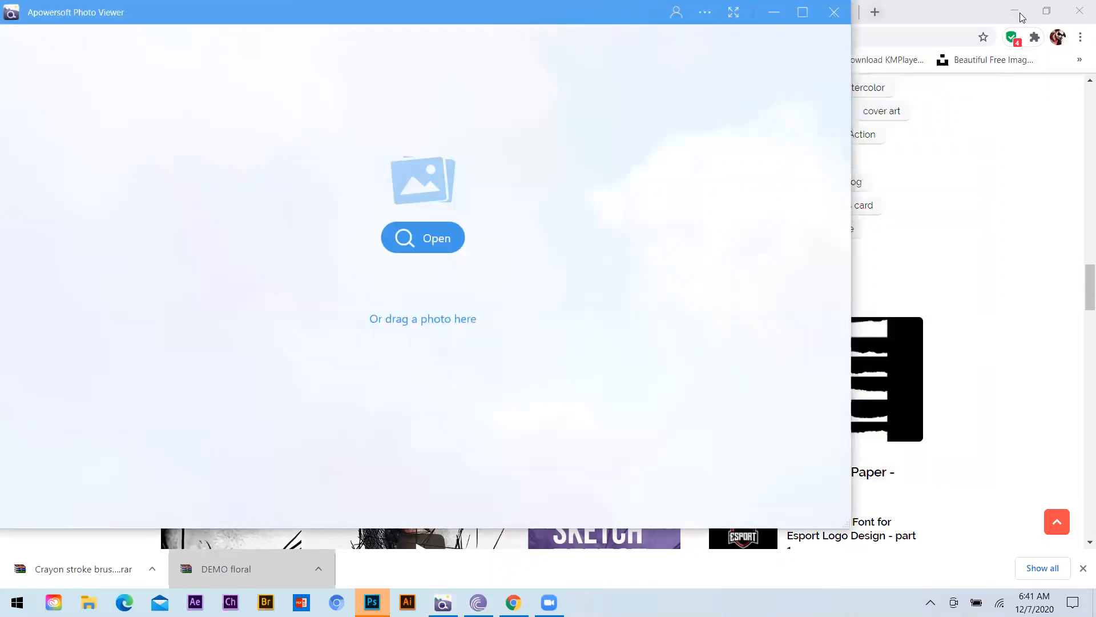
key("alt+F4")
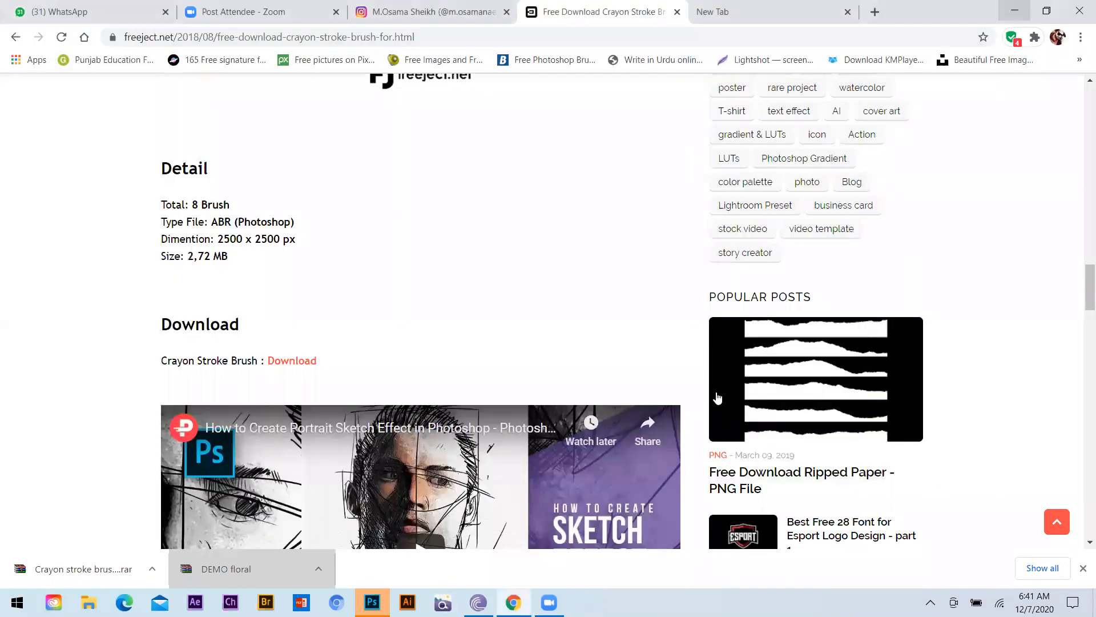
- Look over the crayon brush previews again and open the downloaded Crayon stroke brush archive
scroll(805, 351, "up", 10)
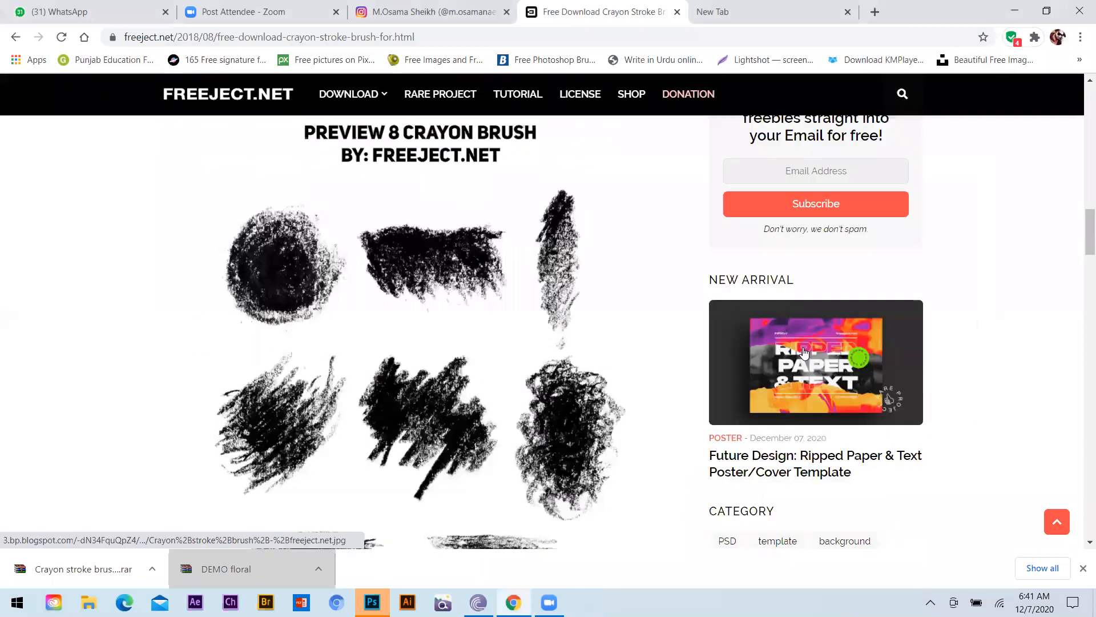
scroll(102, 517, "down", 4)
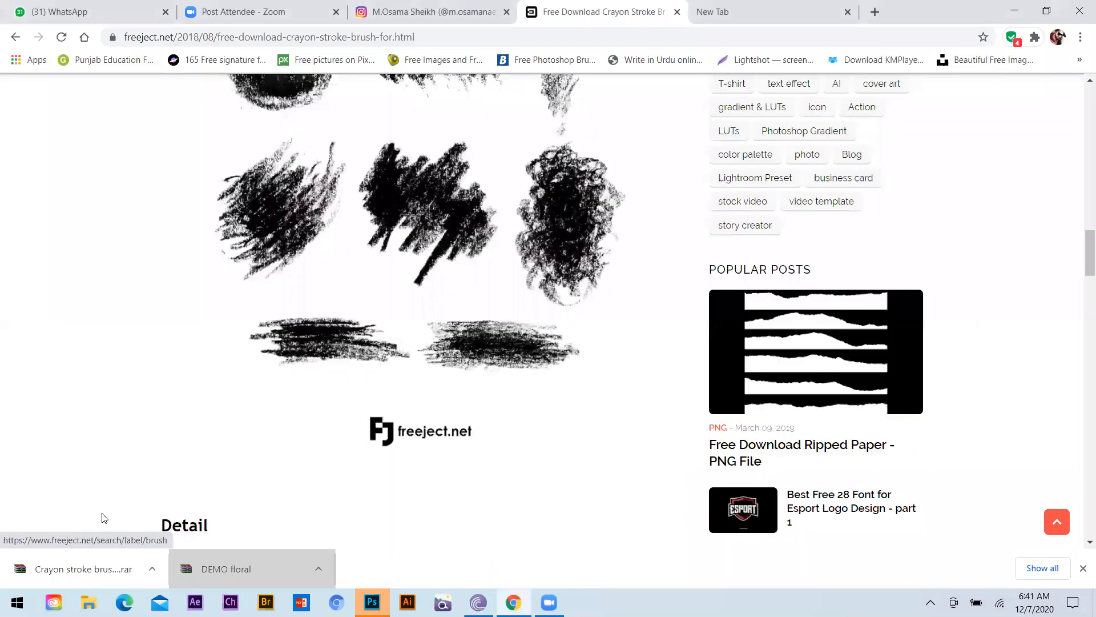
scroll(262, 186, "up", 12)
left_click(76, 581)
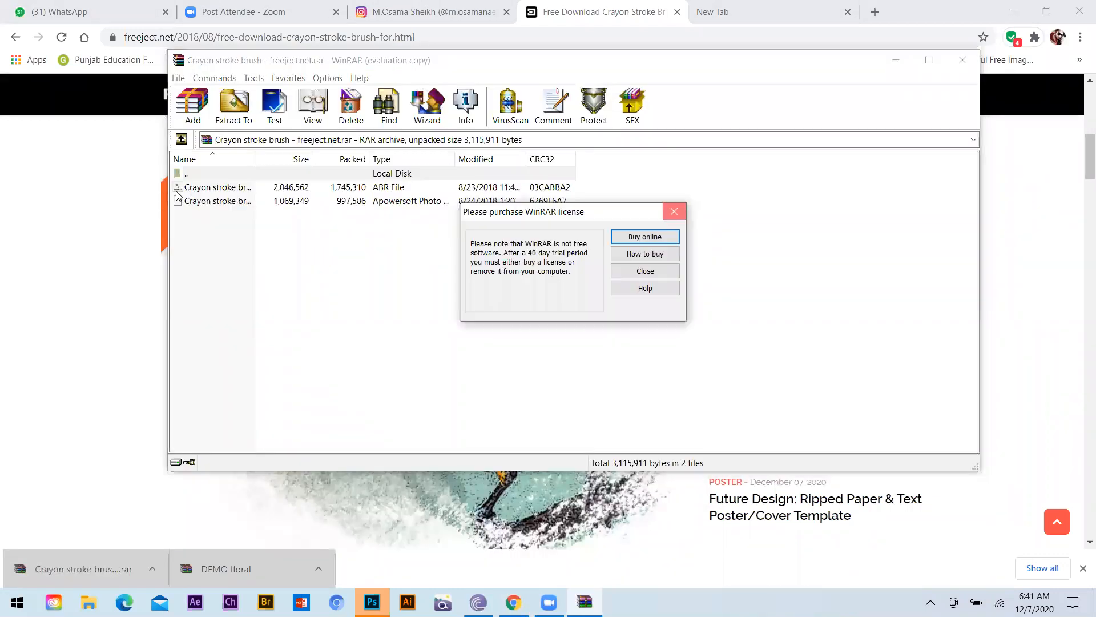
- Load the Crayon stroke brush ABR file into Photoshop and create a new 2000 x 2000 pixel document
double_click(184, 189)
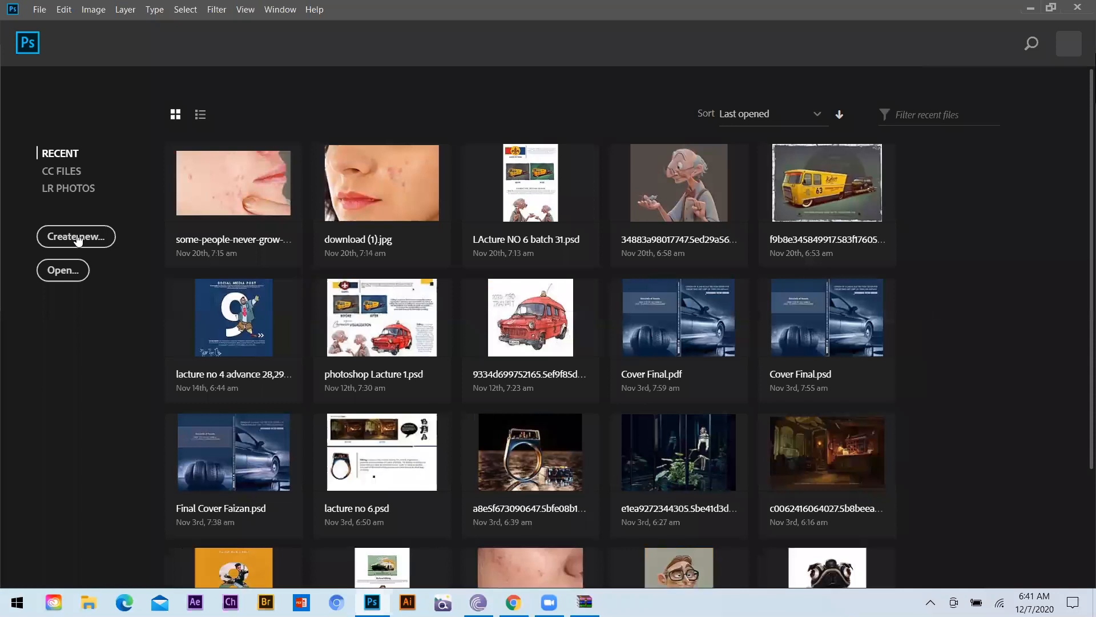
left_click(77, 236)
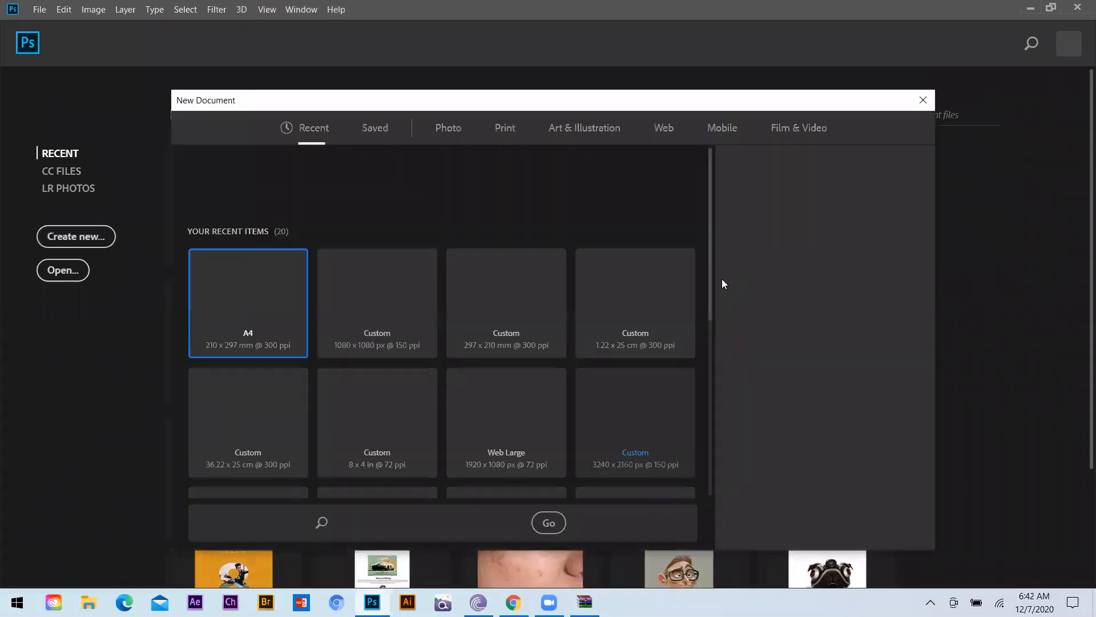
left_click(813, 232)
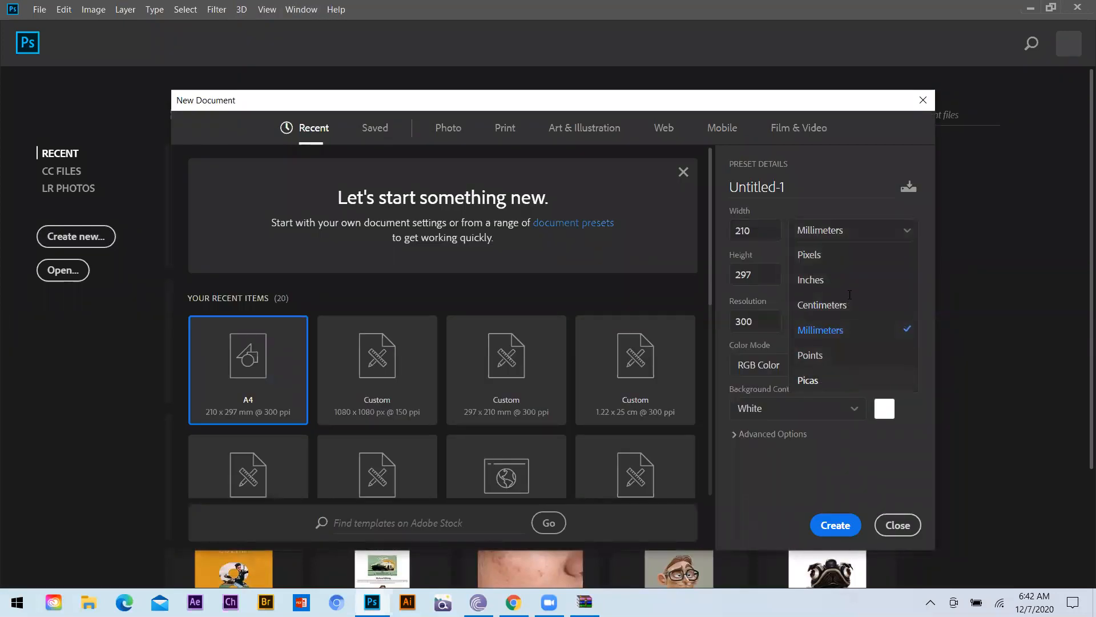
left_click(809, 254)
left_click_drag(764, 231, 682, 247)
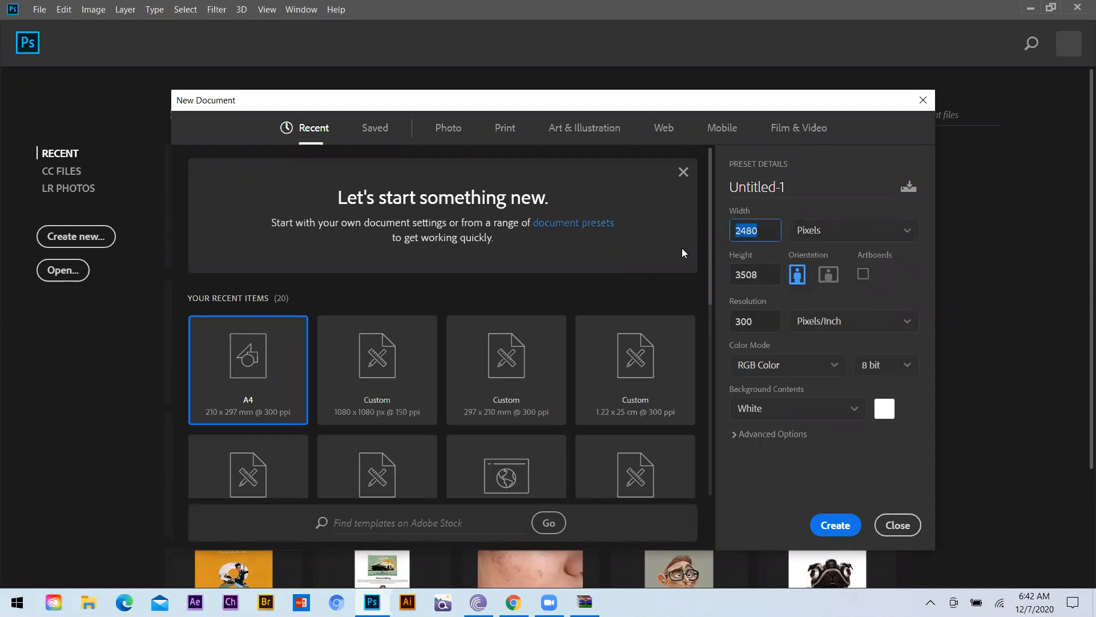
type("2000")
key("Tab")
type("2000")
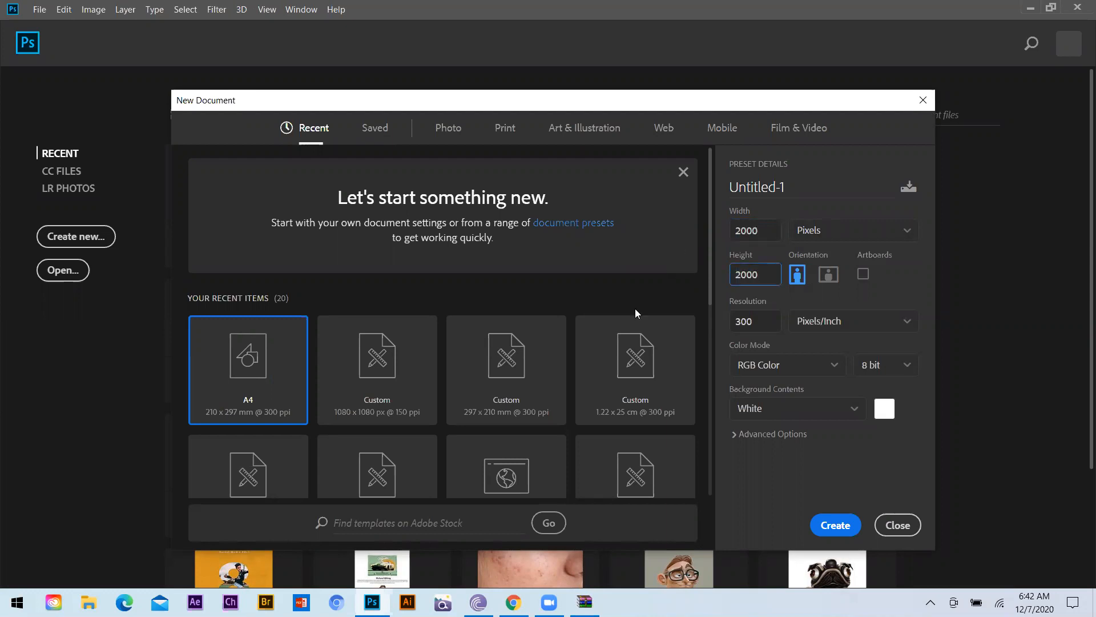
left_click(834, 524)
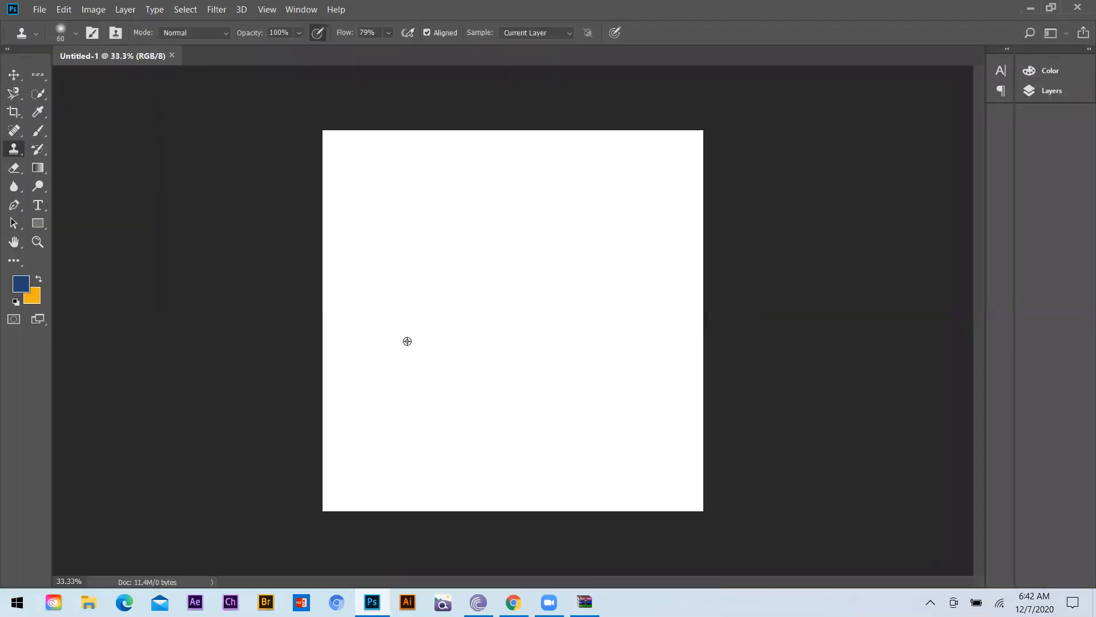
- Minimize the brush archive and browser windows and return to the blank Photoshop document
scroll(362, 426, "down", 2)
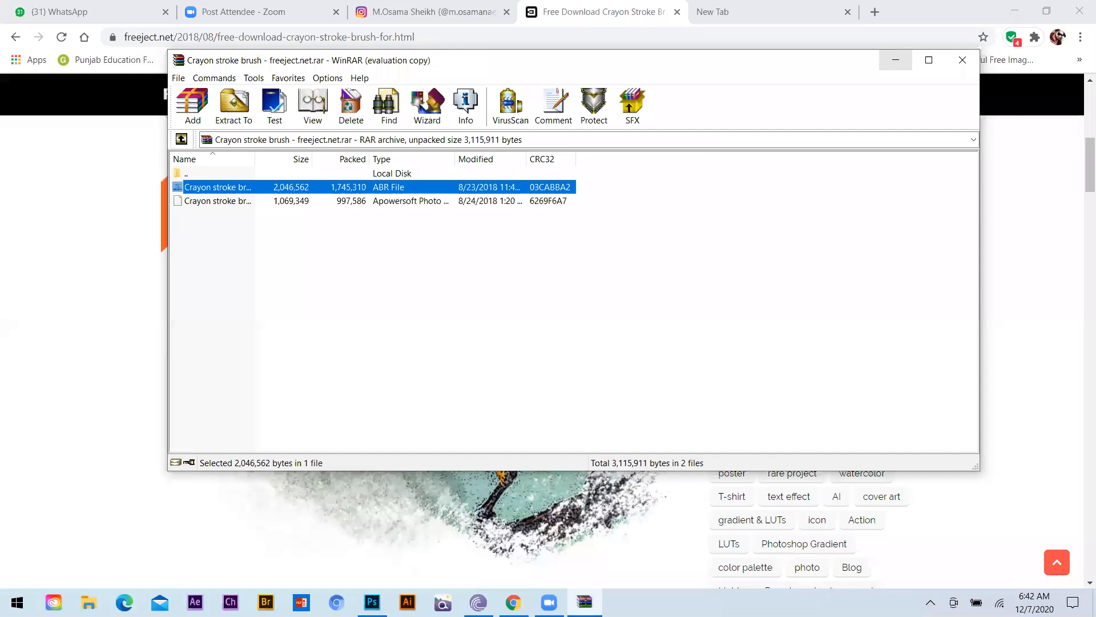
left_click(896, 60)
left_click(1015, 10)
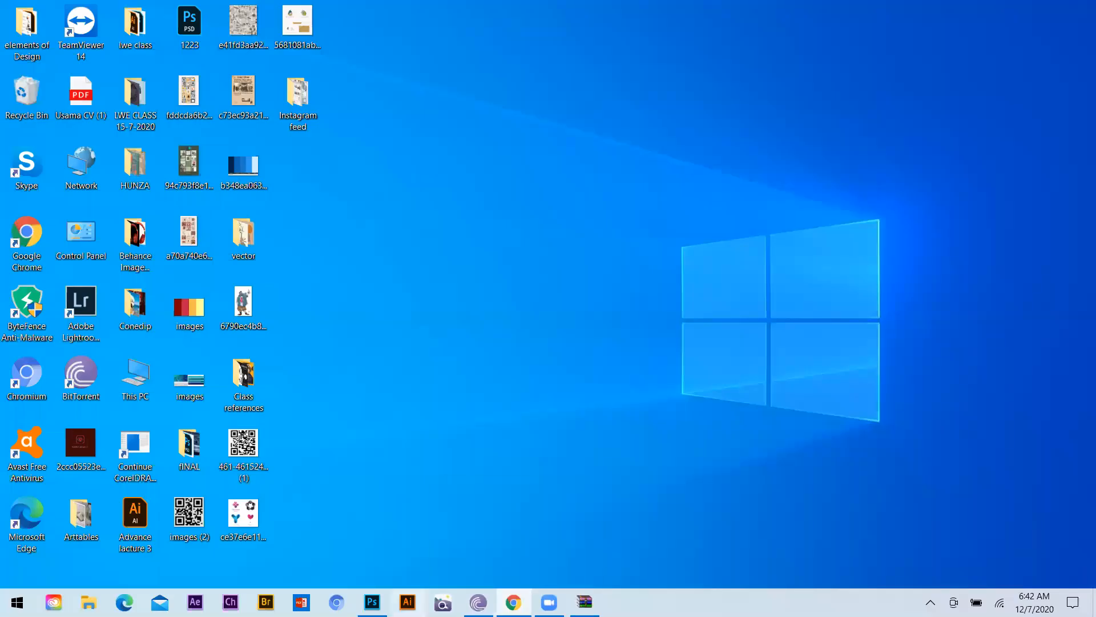
left_click(362, 601)
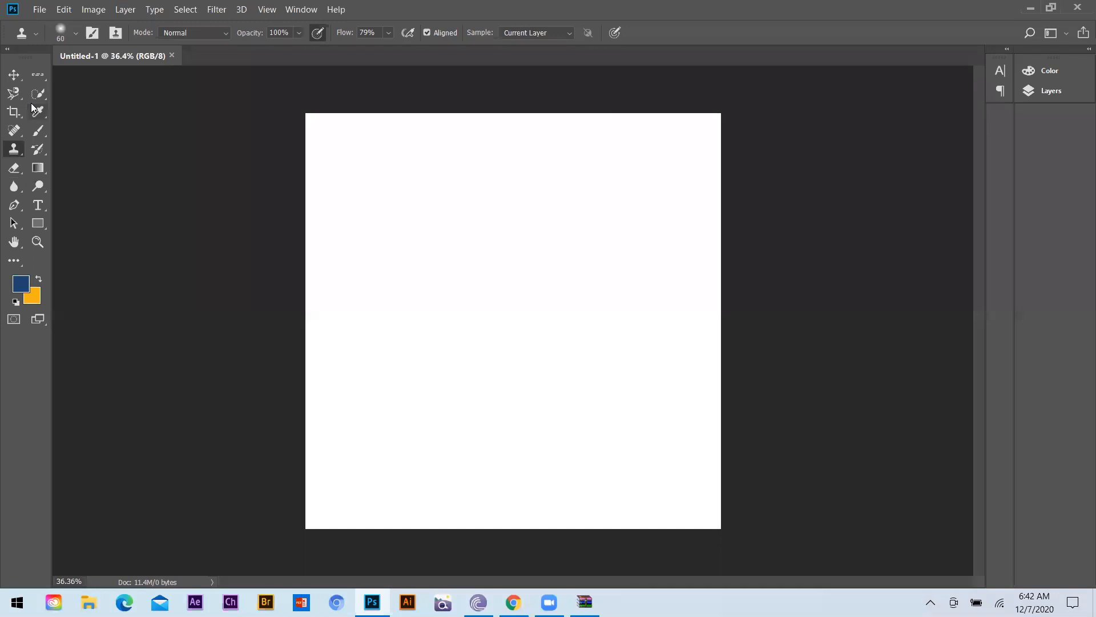
- Choose the Brush tool with the first brush of the Crayon stroke brush - freeject set
left_click(38, 131)
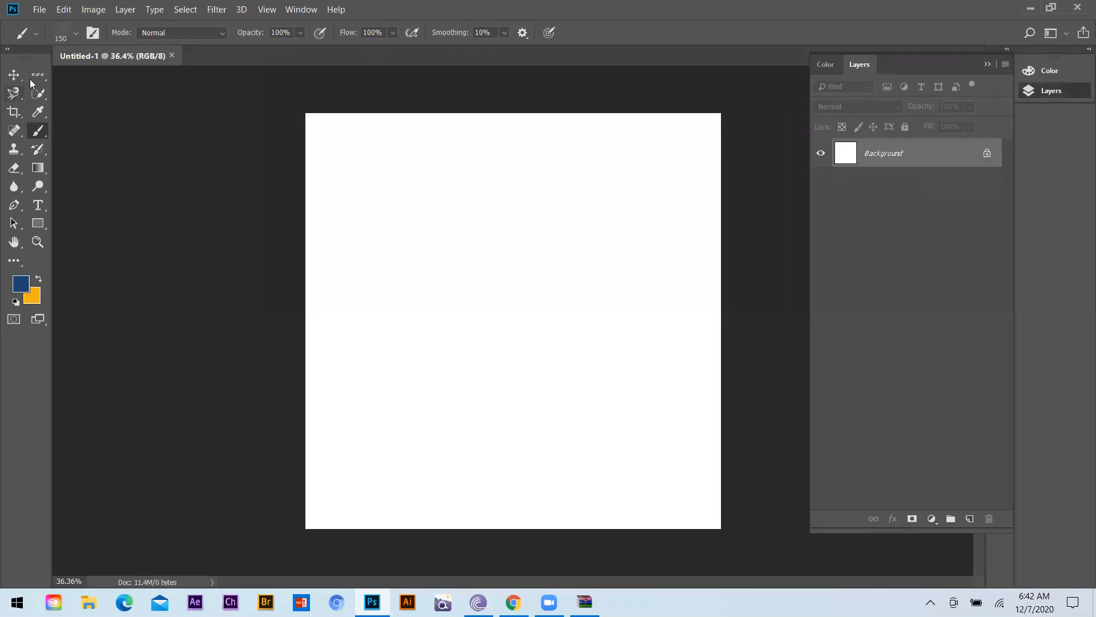
left_click(78, 35)
scroll(97, 191, "down", 3)
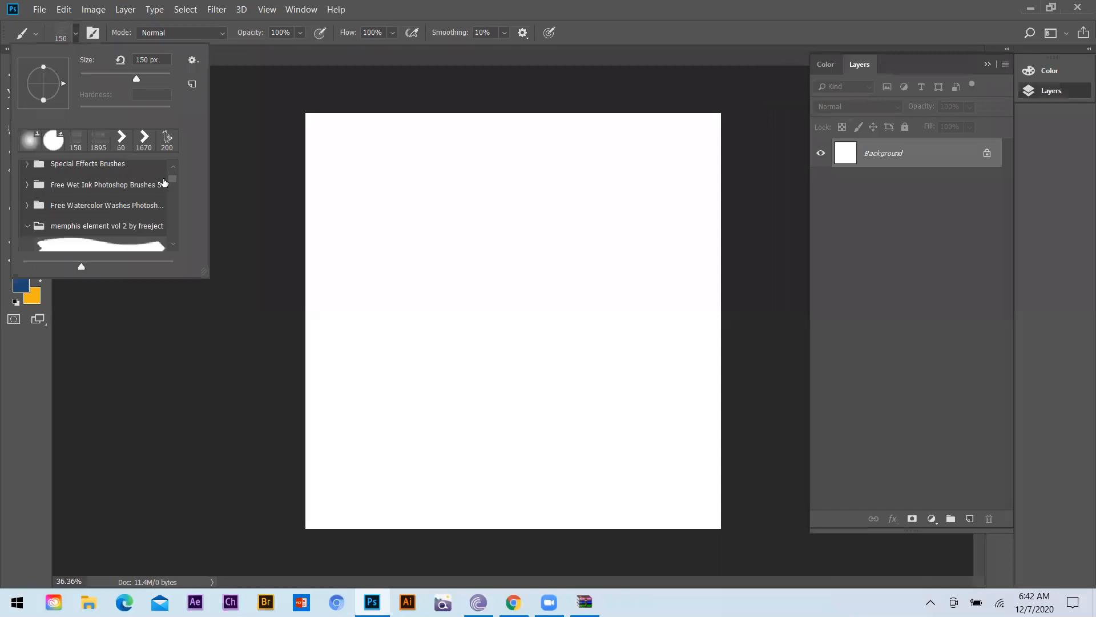
left_click_drag(172, 180, 173, 261)
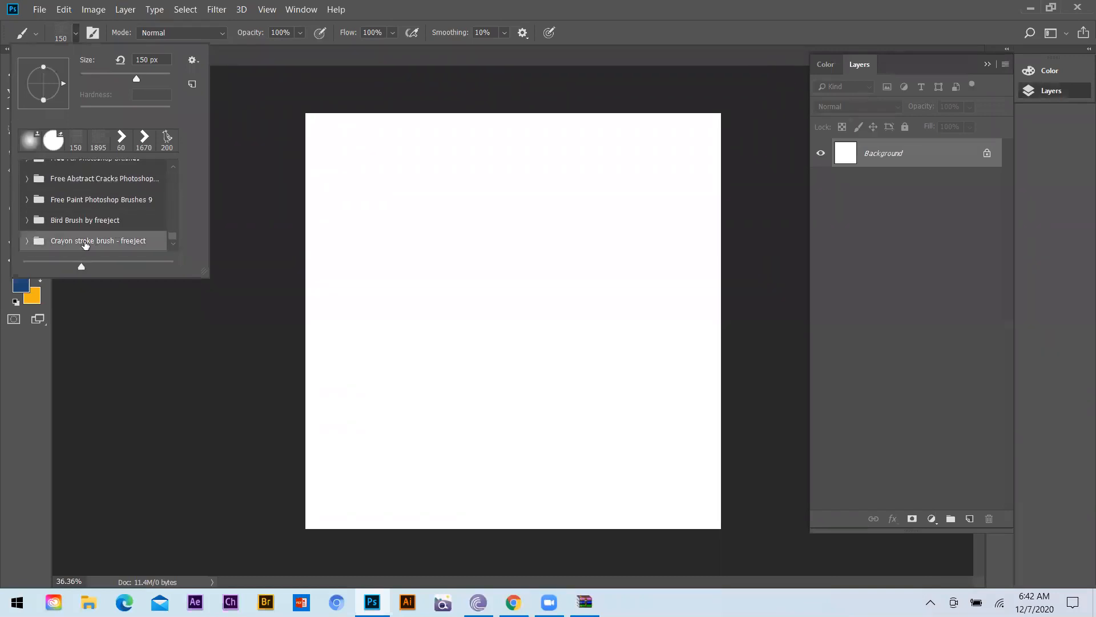
left_click(26, 244)
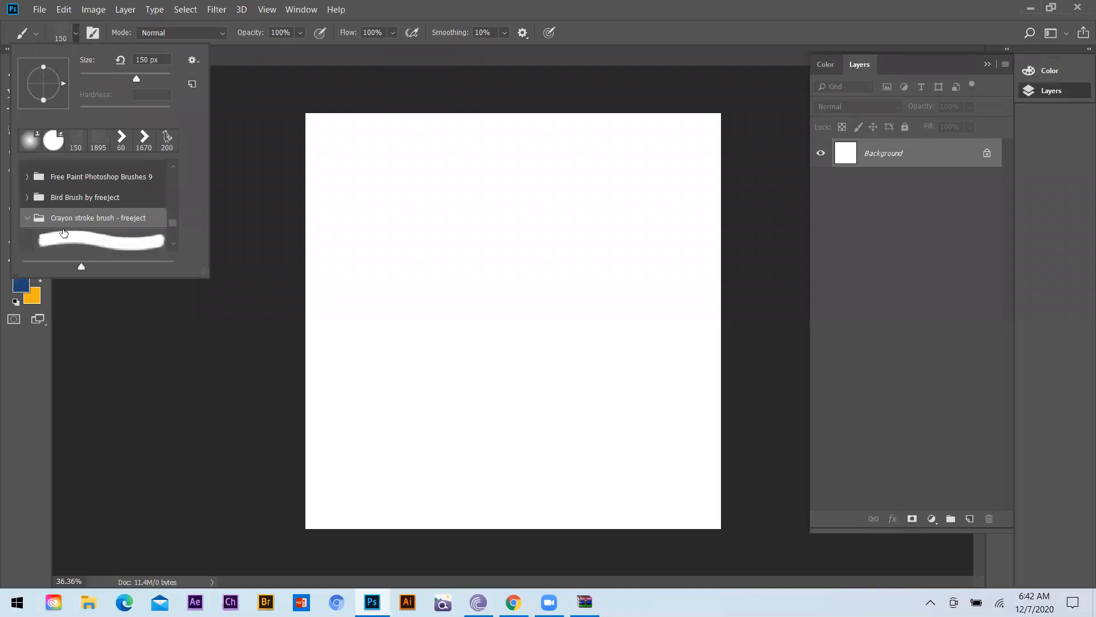
left_click(88, 205)
- Try stamping blue crayon marks near the middle of the Background layer and undo them
left_click(475, 284)
key("ctrl+z")
left_click(491, 280)
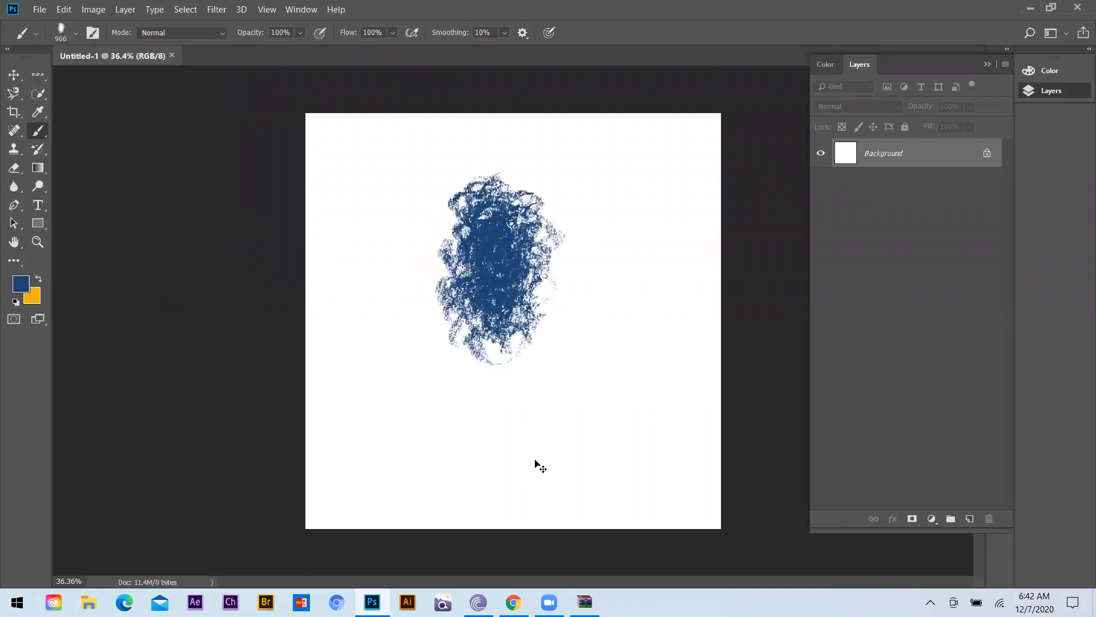
key("ctrl+z")
left_click(499, 295)
key("ctrl+z")
key("ctrl+z")
key("ctrl+z")
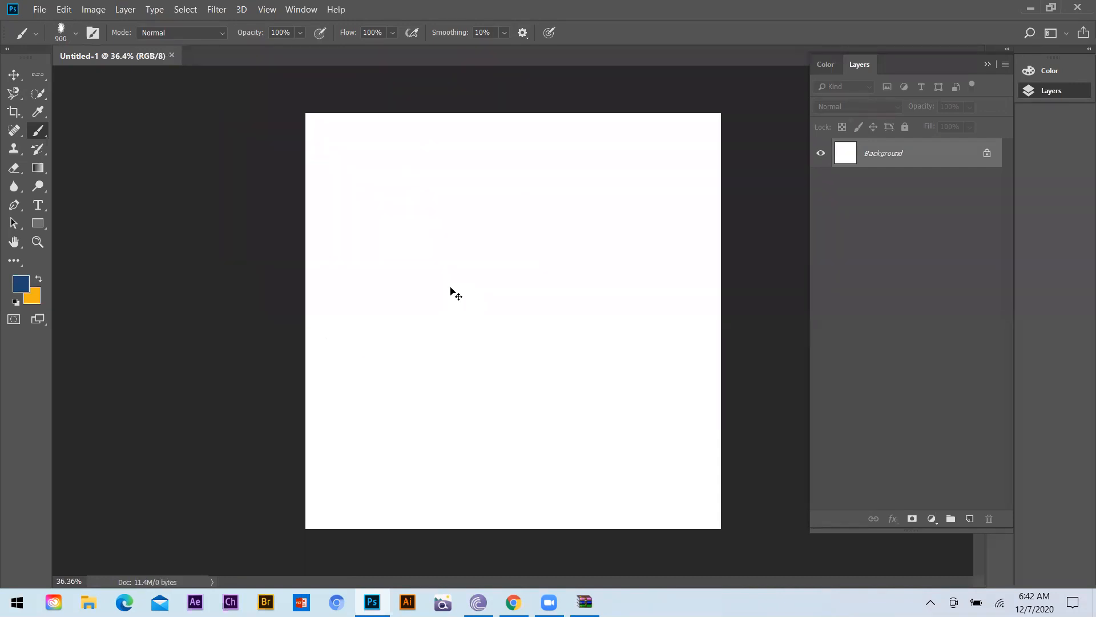
- Set the crayon brush size to 1100 px and stamp a blue mark near the middle of the Background layer
key("bracketleft")
key("bracketleft")
key("bracketleft")
key("bracketleft")
key("bracketleft")
key("bracketleft")
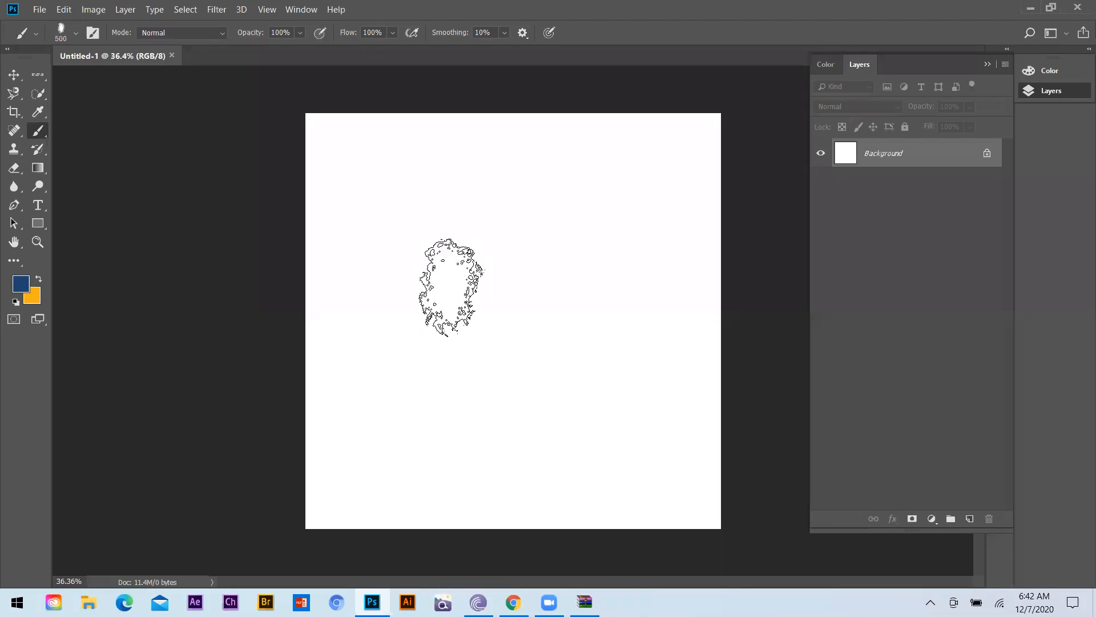
key("bracketright")
key("bracketright")
key("bracketright")
key("bracketright")
key("bracketright")
key("bracketright")
key("bracketright")
key("bracketright")
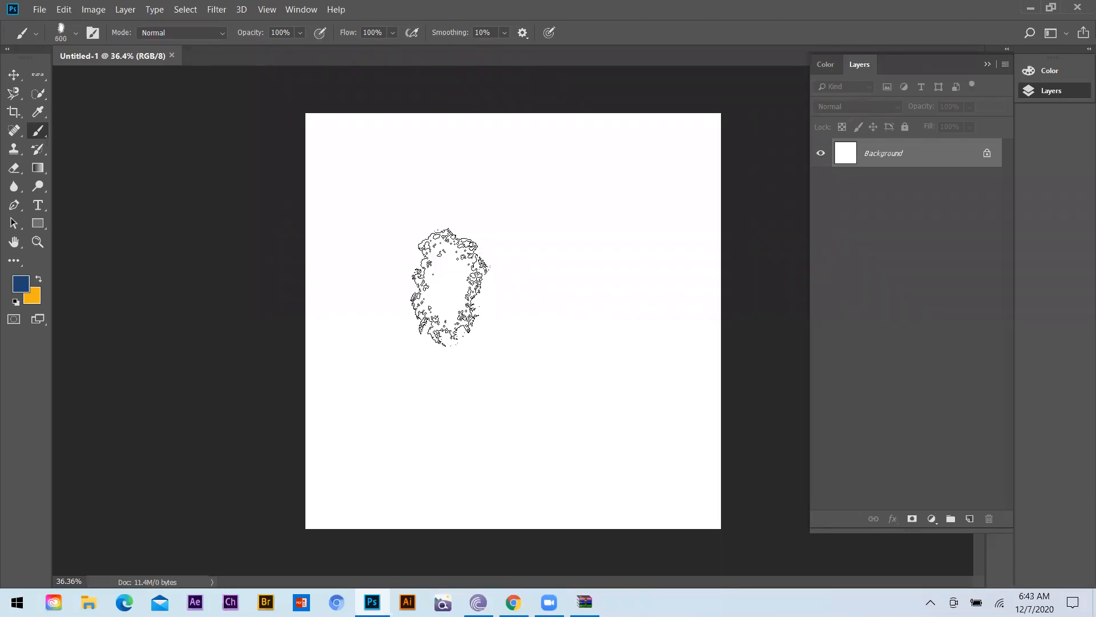
left_click(451, 292)
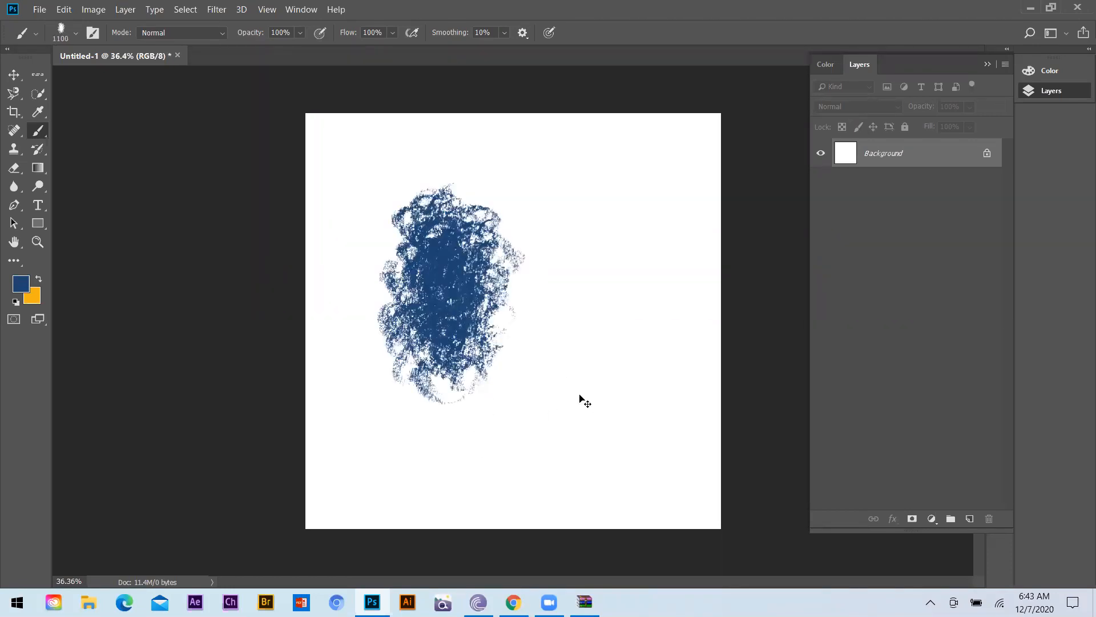
key("ctrl+z")
left_click(497, 290)
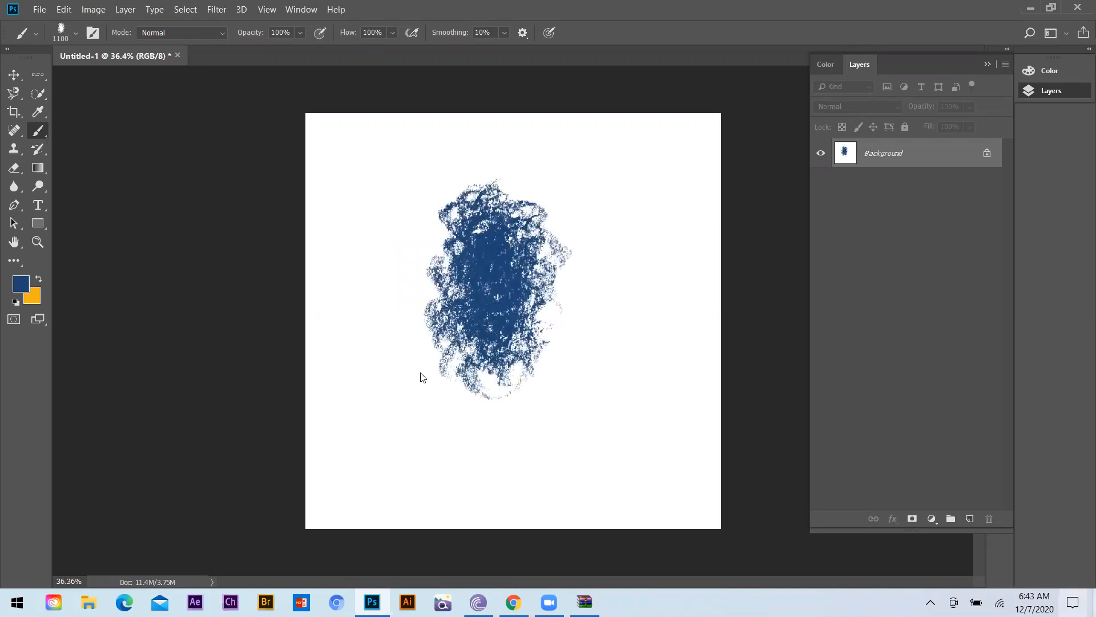
- Add a new layer, stamp the round 984 px crayon brush in the canvas's upper right and shift the mark slightly toward the centre
left_click(970, 518)
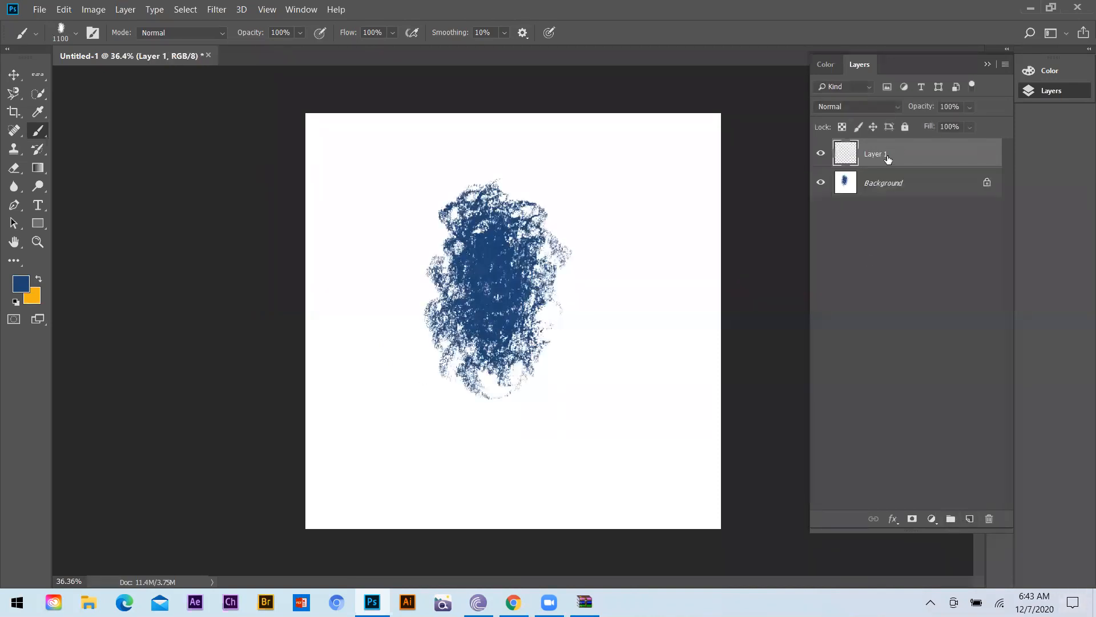
left_click(75, 34)
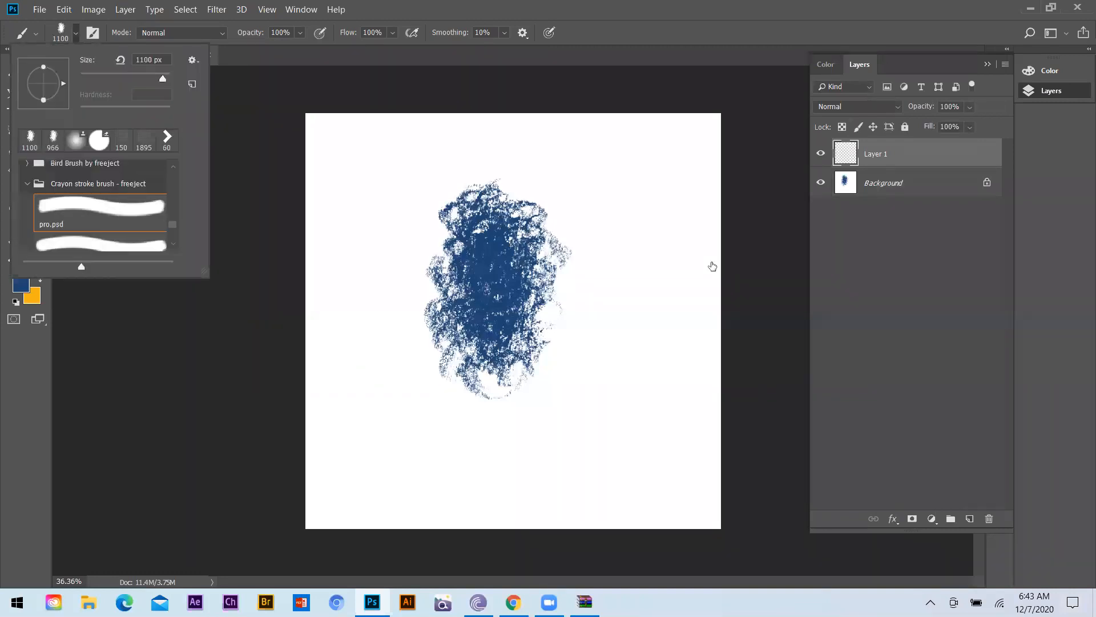
left_click(661, 231)
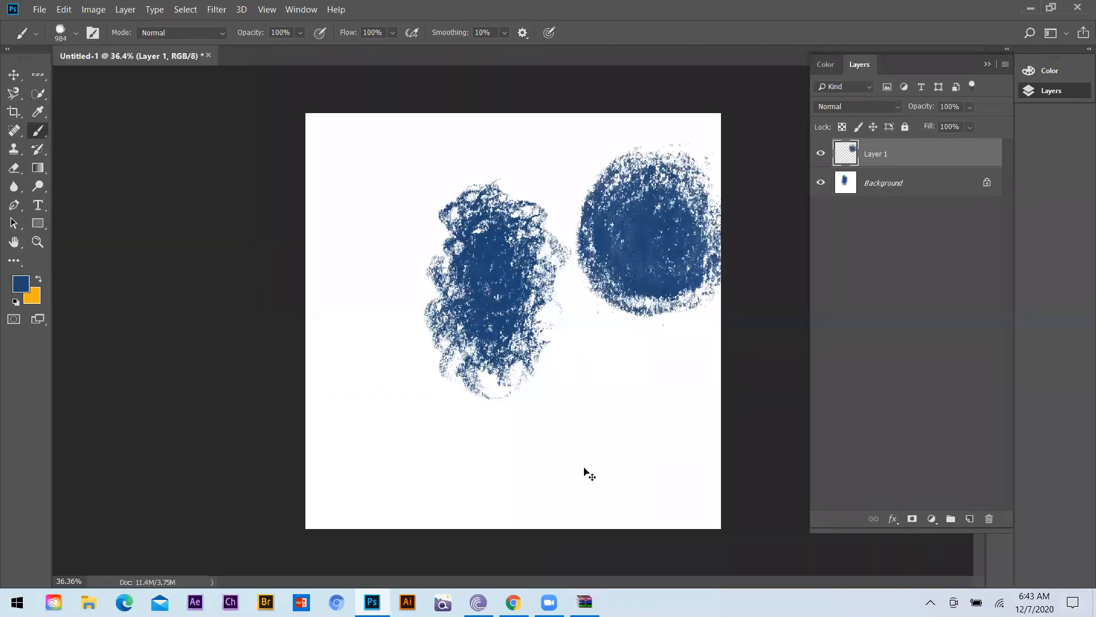
left_click_drag(612, 285, 628, 257)
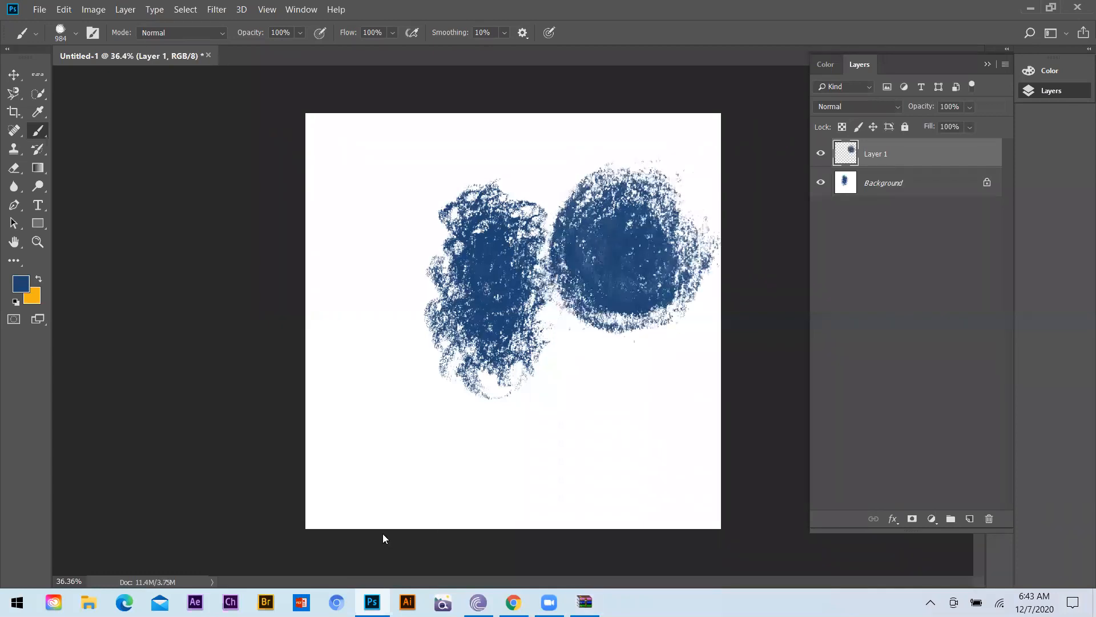
- Select the Background layer and hide and show it to compare the two crayon marks' layers
key("v")
left_click(862, 185)
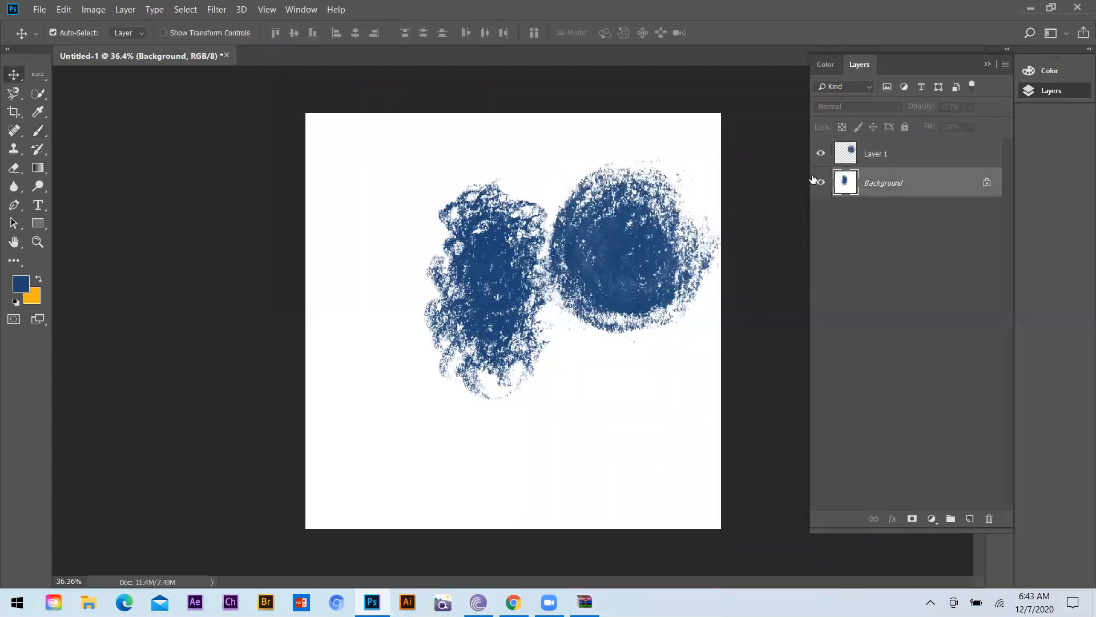
left_click(821, 183)
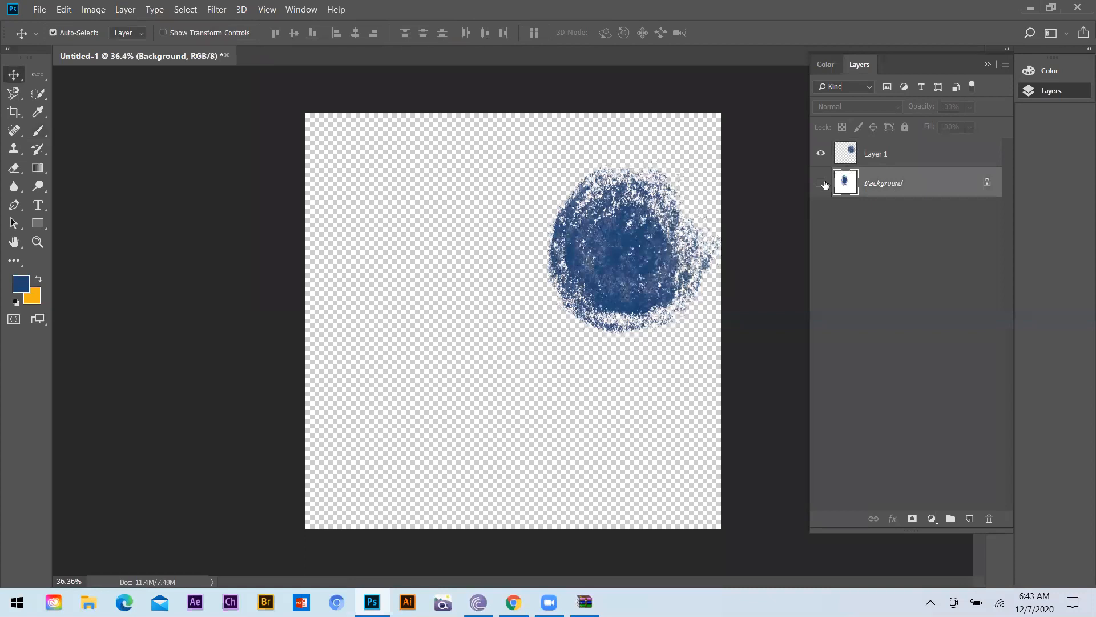
left_click(823, 182)
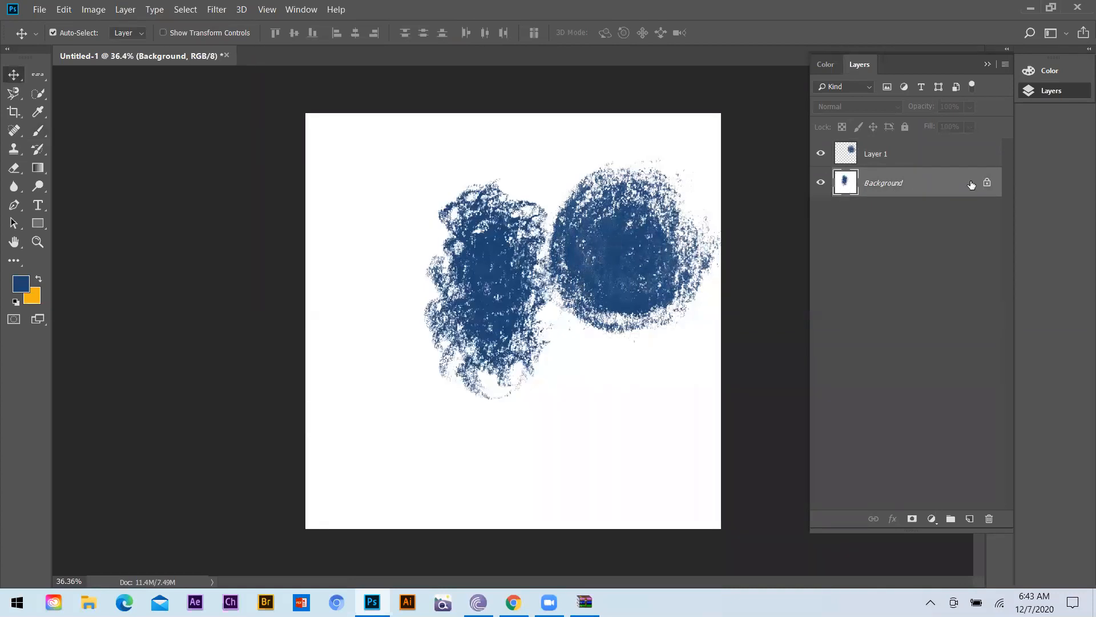
- Undo the crayon marks and the added layer back to the blank Background
key("ctrl")
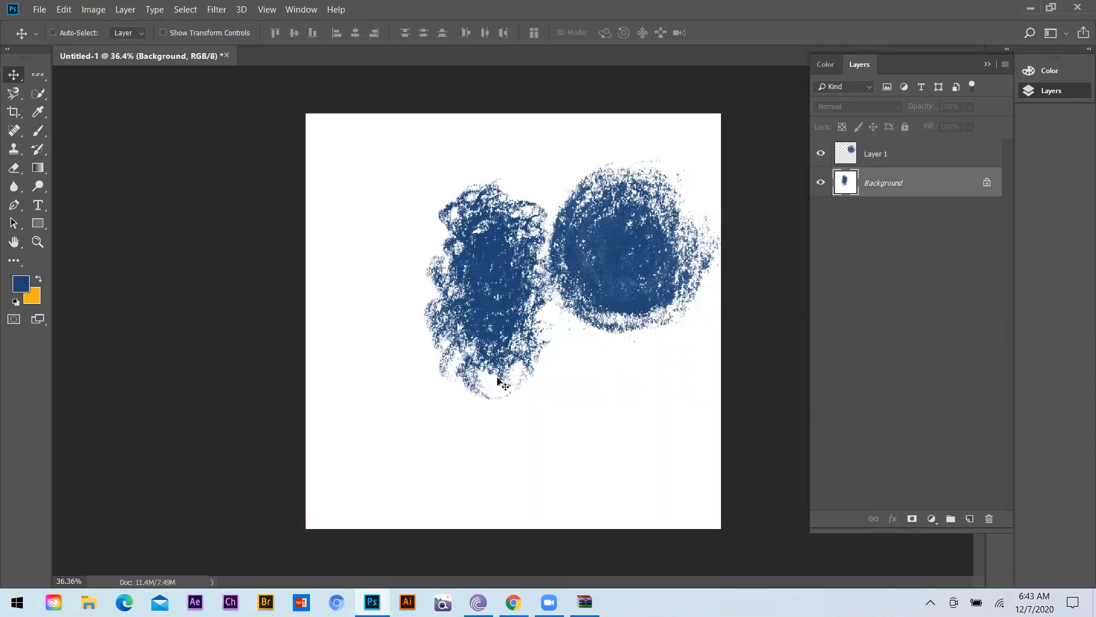
key("ctrl+z")
key("ctrl+z")
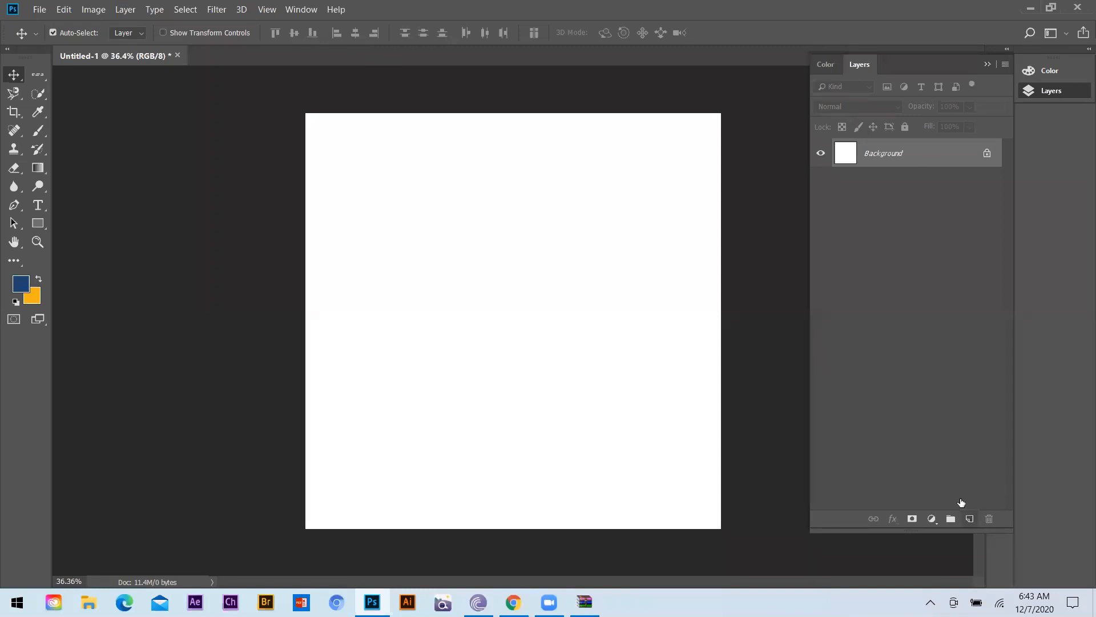
- Add a new layer, stamp a round blue crayon mark in the canvas's upper right and fit the canvas to the window
left_click(970, 518)
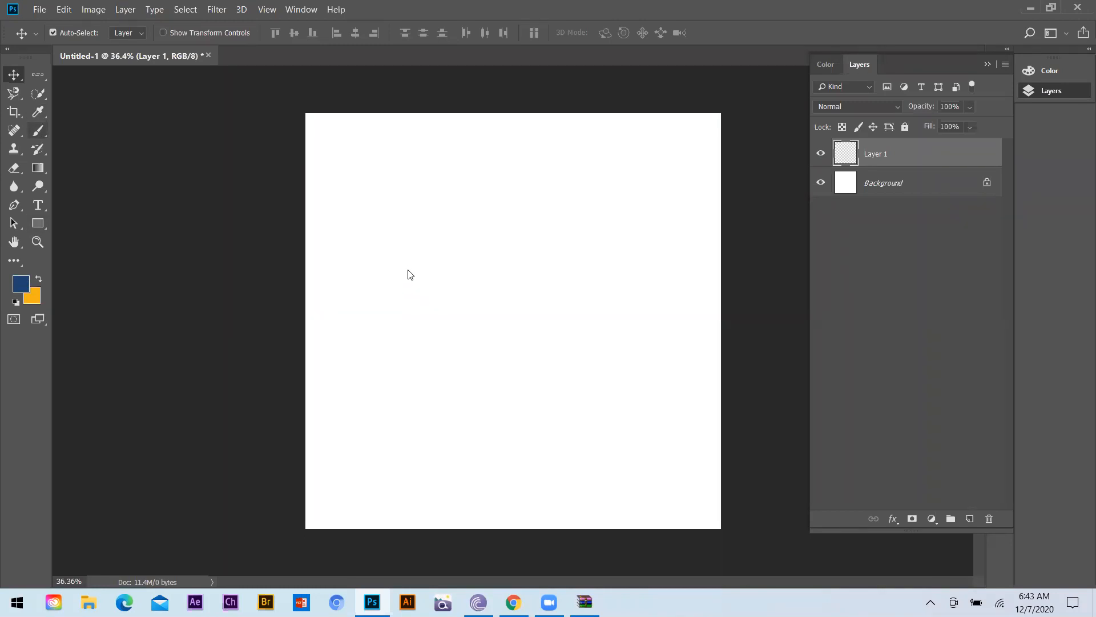
left_click(37, 131)
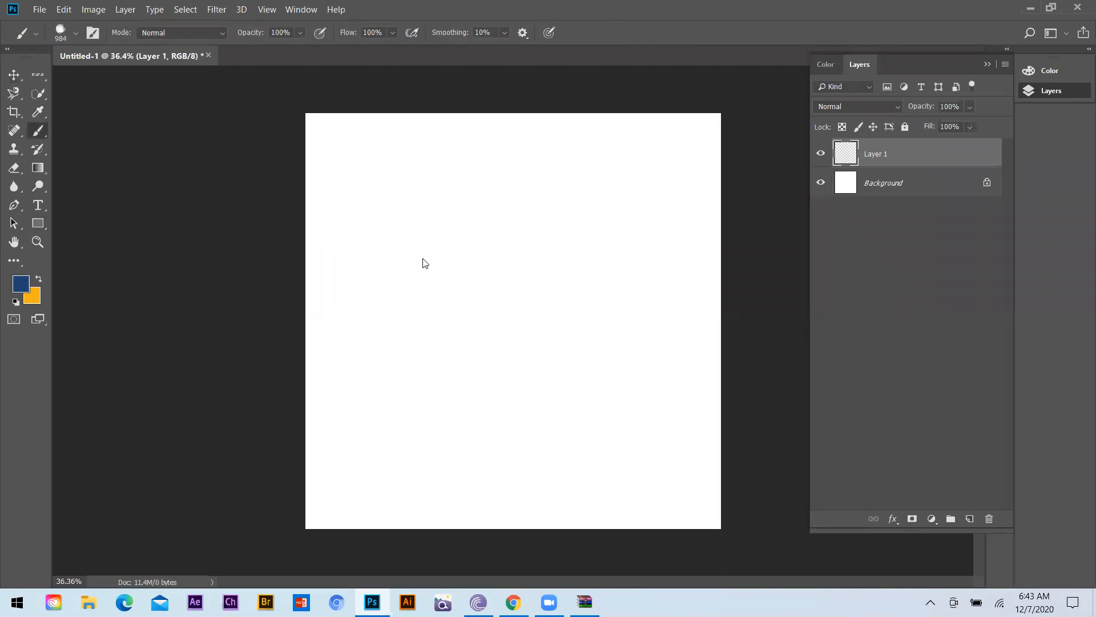
left_click(608, 238)
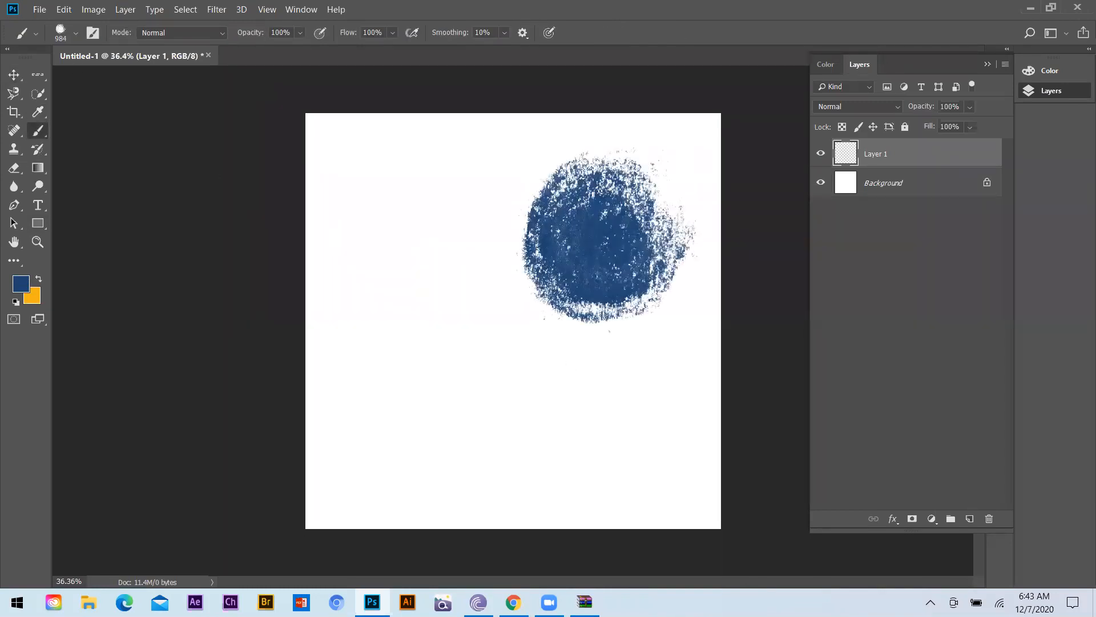
key("v")
key("ctrl+0")
- Add the text "FASHION" in blue 18 pt ALISEO Regular on the canvas beside the crayon mark
left_click(15, 207)
key("t")
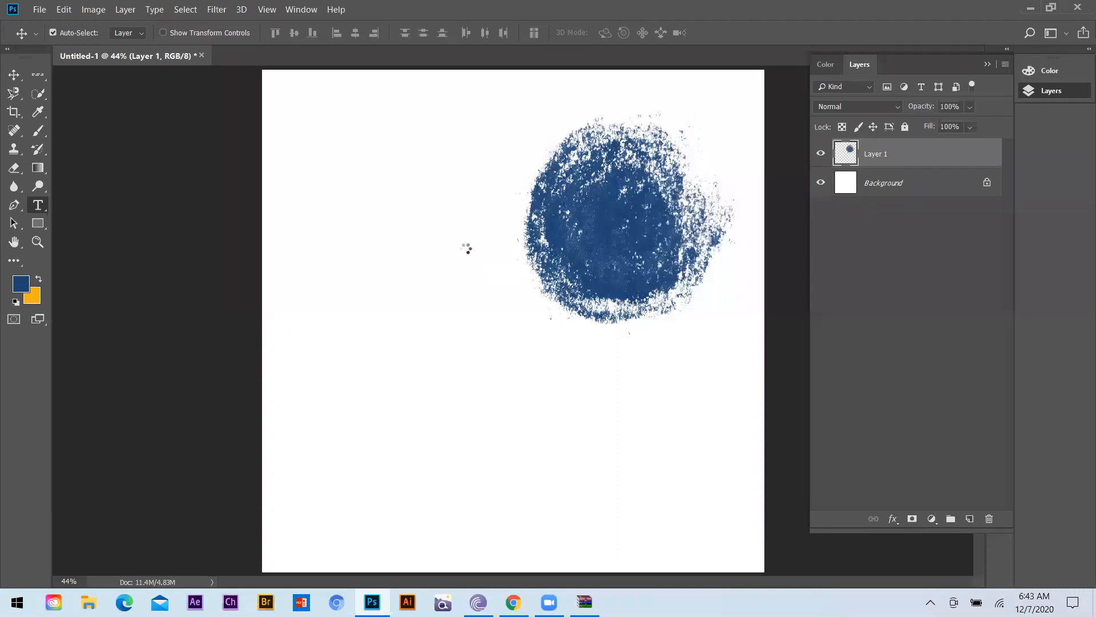
left_click(506, 298)
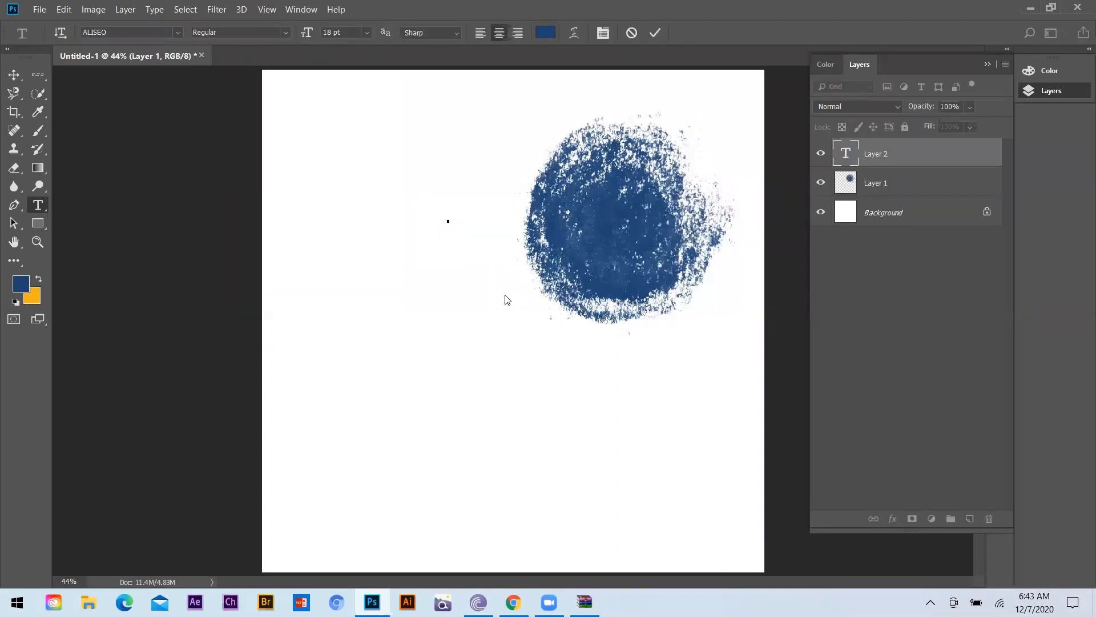
type("FASHION")
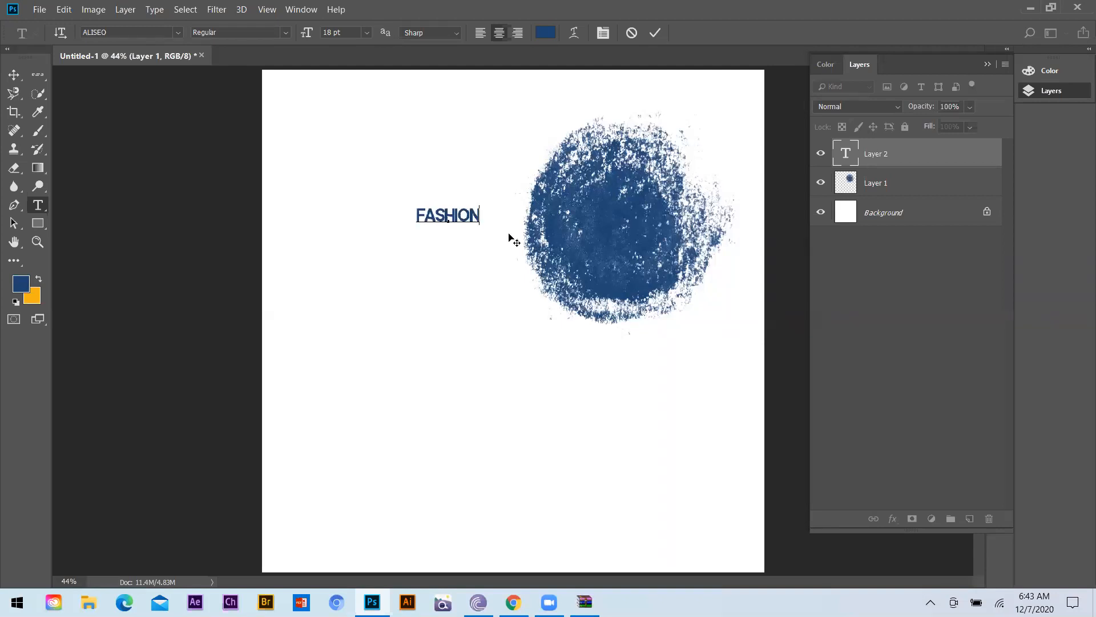
key("ctrl+a")
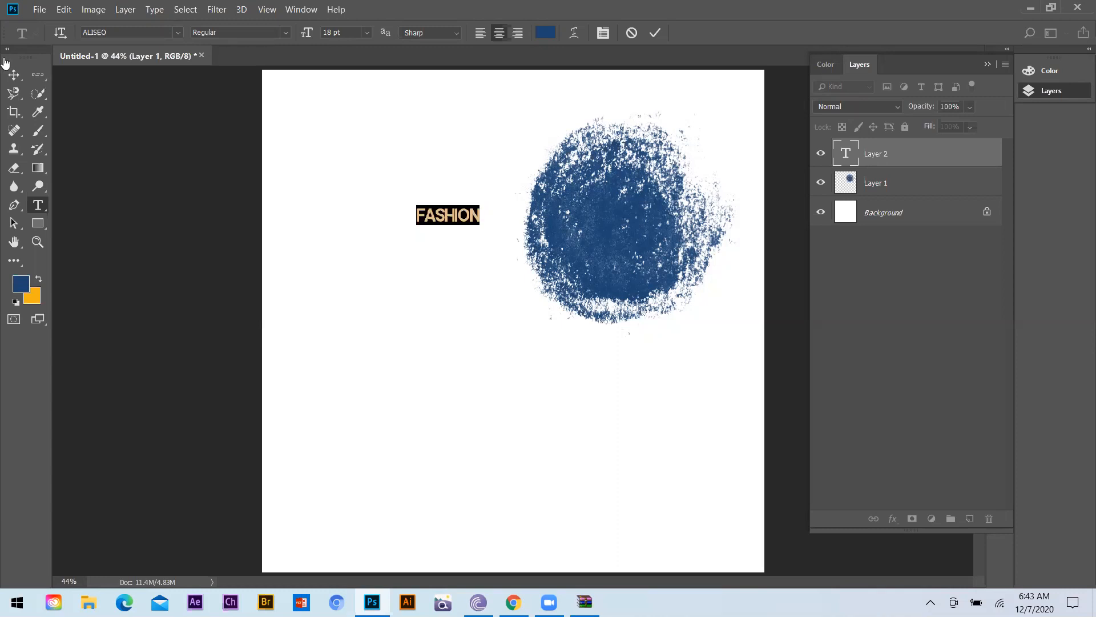
left_click(13, 75)
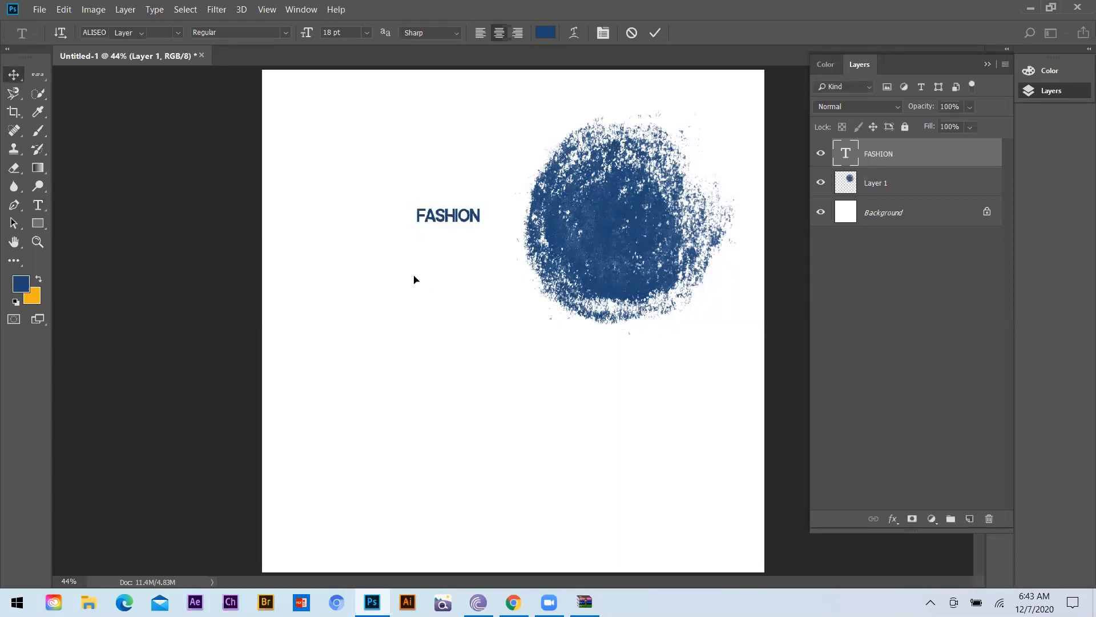
- Scale the FASHION text up to about twice its size
left_click_drag(457, 294, 478, 303)
key("ctrl+t")
key("Return")
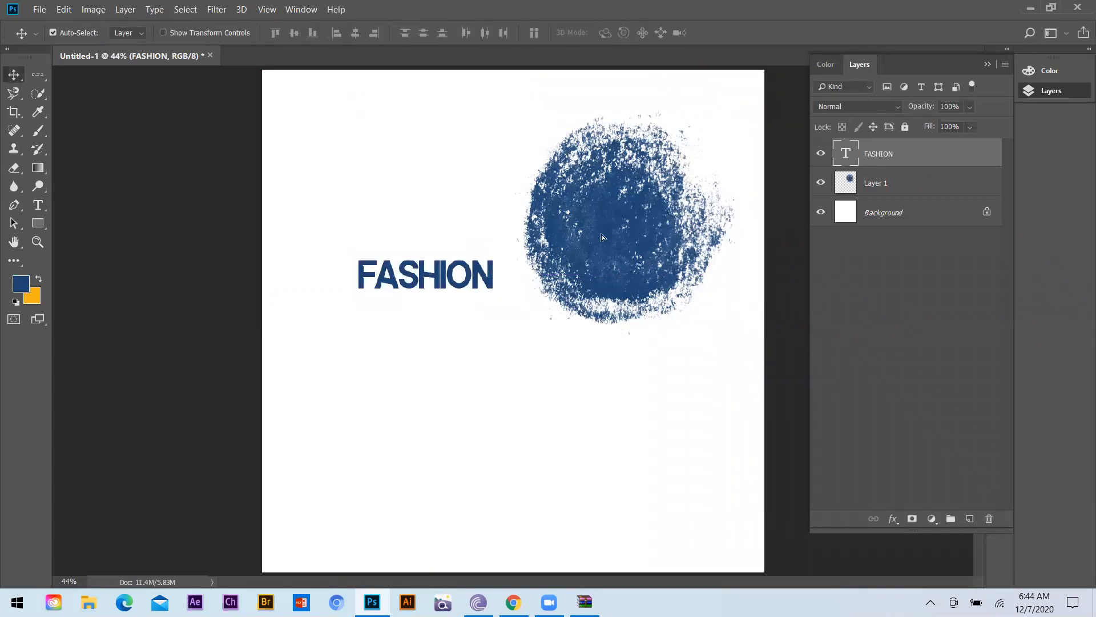
- Move the FASHION text onto the middle of the crayon mark and fill it with the orange background colour
left_click_drag(604, 227, 604, 232)
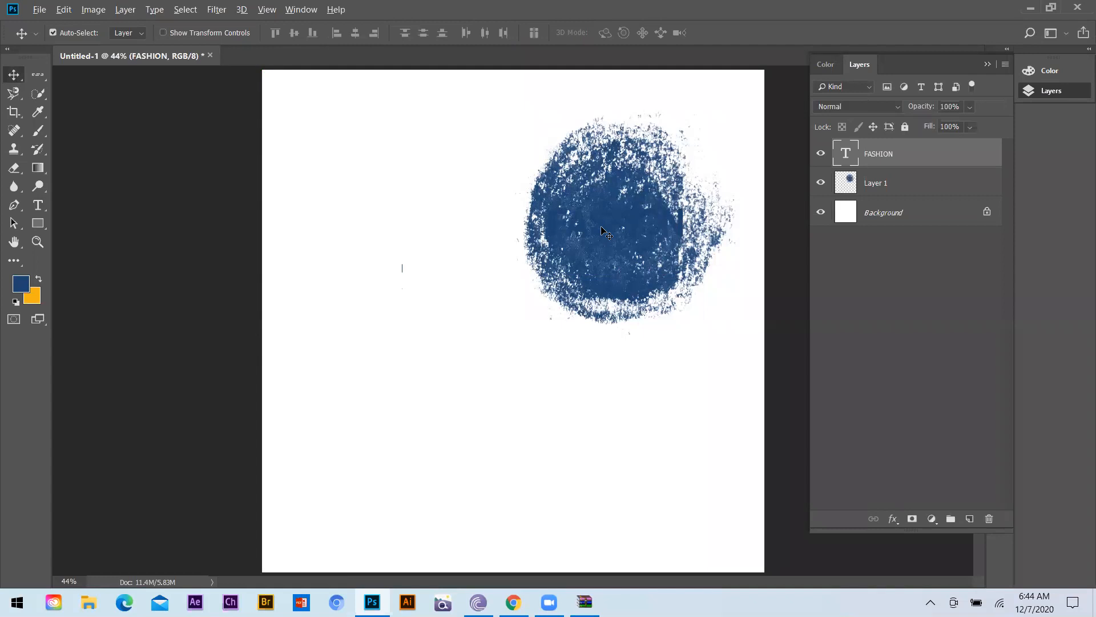
key("ctrl+BackSpace")
left_click(652, 398)
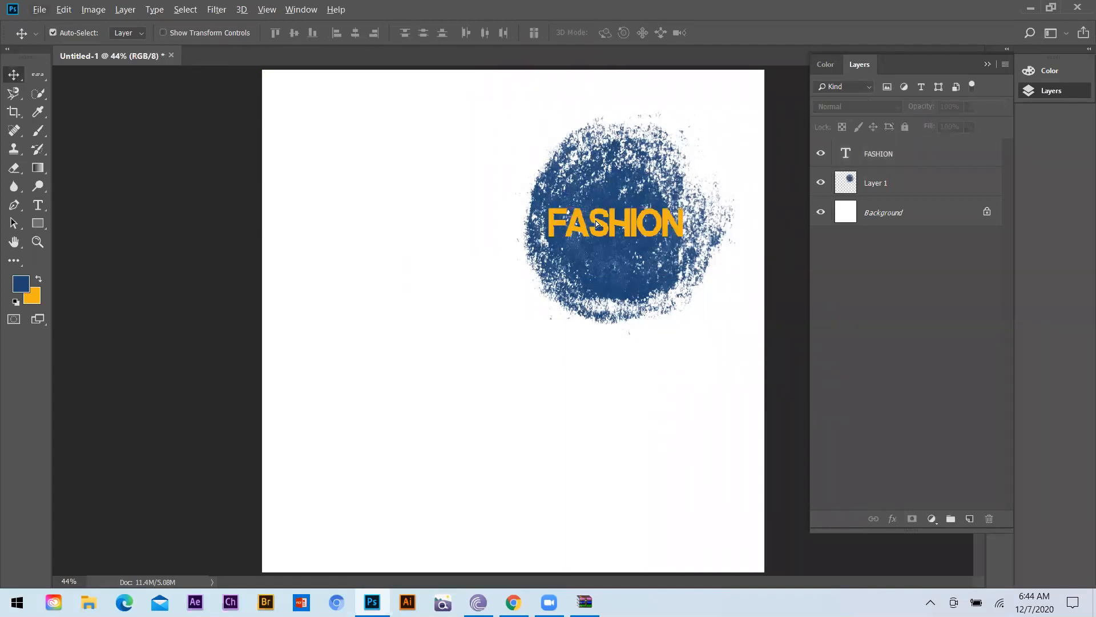
left_click(597, 224)
left_click(294, 261)
- Select the FASHION text and crayon mark layers together and delete them
key("ctrl+minus")
scroll(589, 235, "up", 2)
left_click_drag(522, 161, 650, 303)
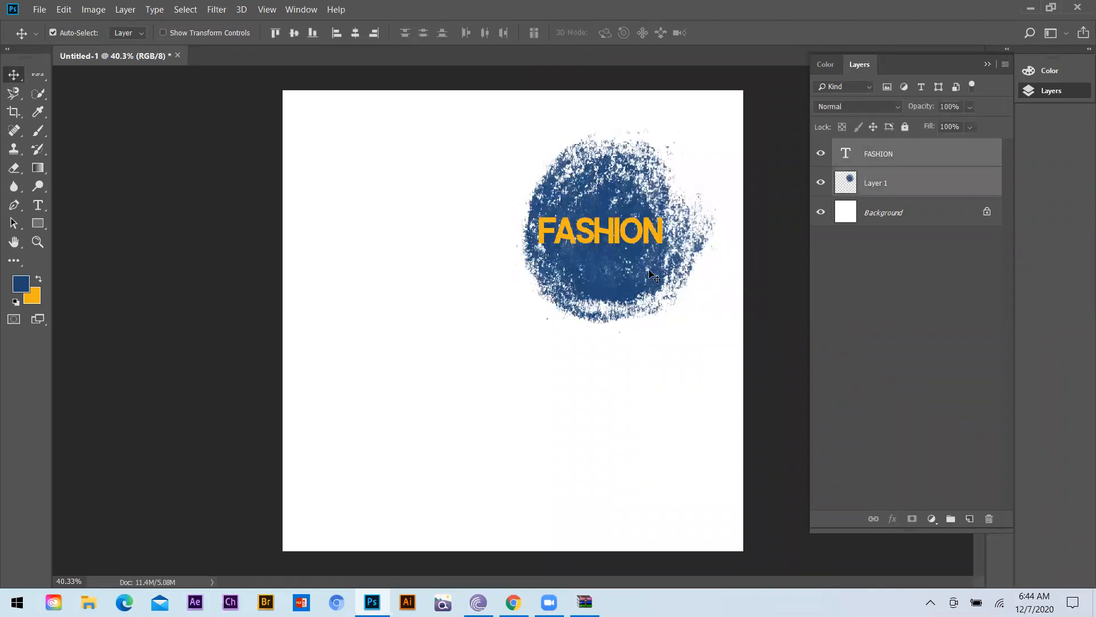
key("Delete")
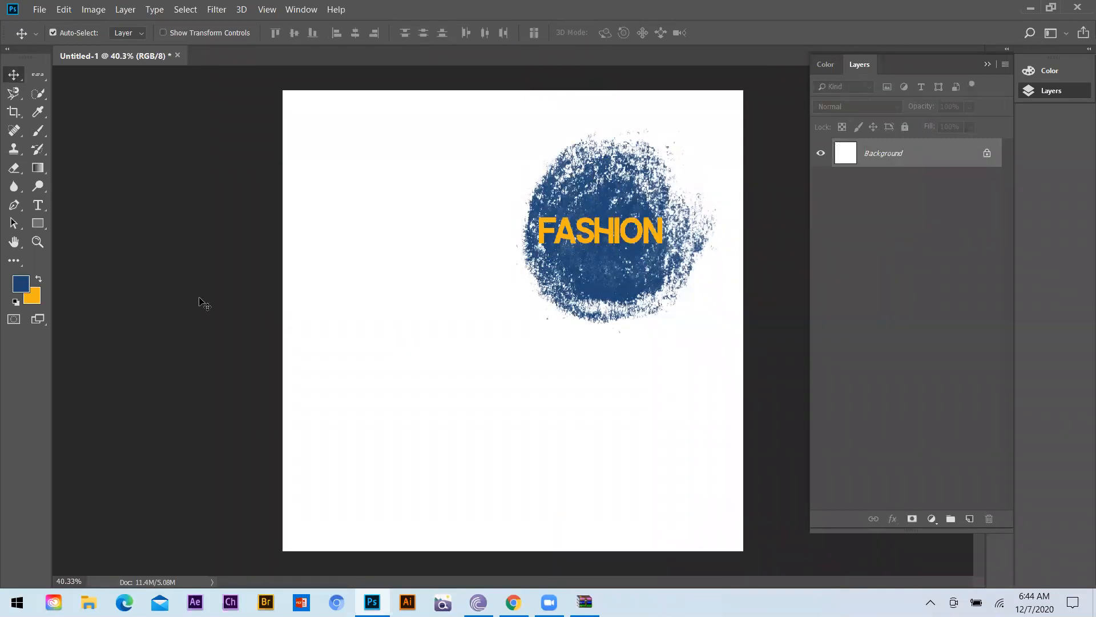
- Draw a rectangle about 2354 x 2220 px covering the whole canvas and fill it with the orange background colour
scroll(297, 297, "up", 1)
scroll(473, 316, "up", 1)
scroll(475, 316, "down", 5)
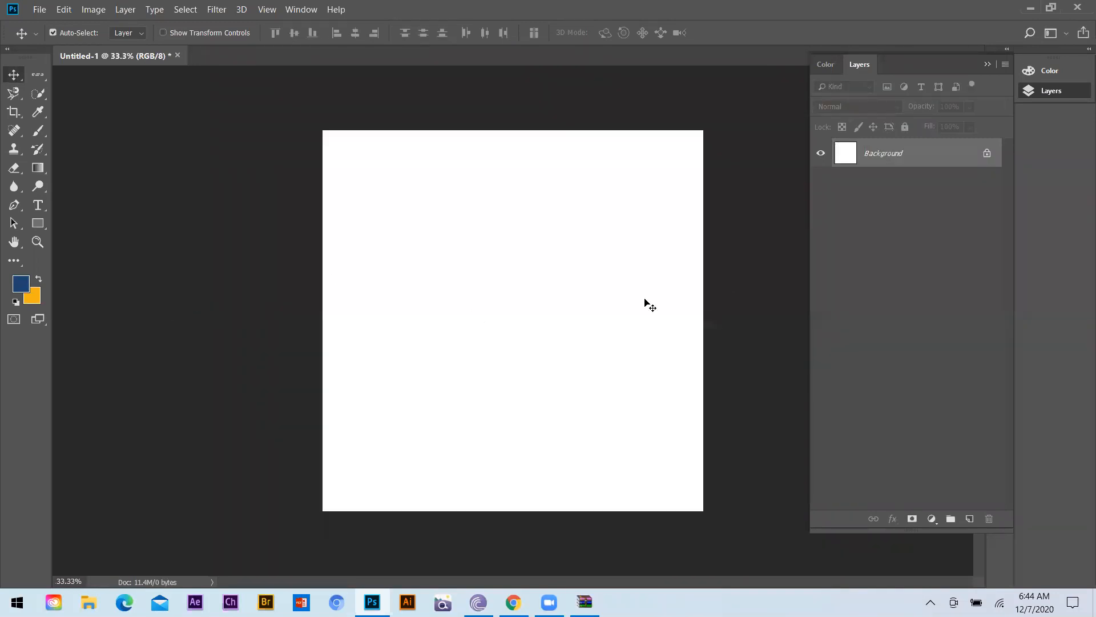
scroll(444, 308, "up", 4)
scroll(543, 325, "down", 1)
left_click(38, 223)
left_click_drag(296, 114, 745, 536)
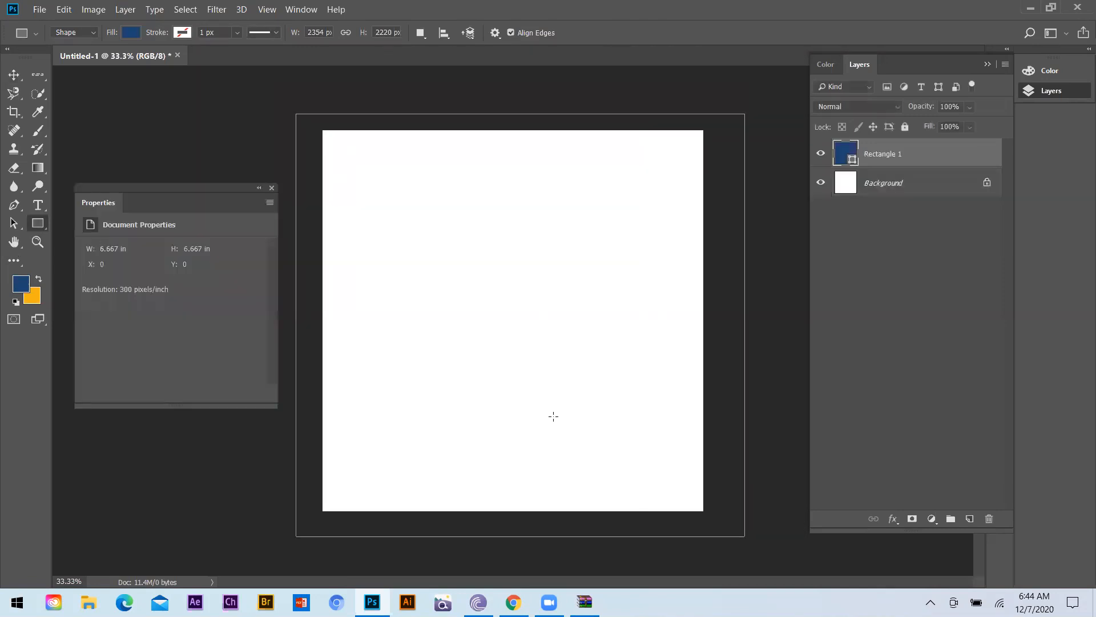
left_click(16, 76)
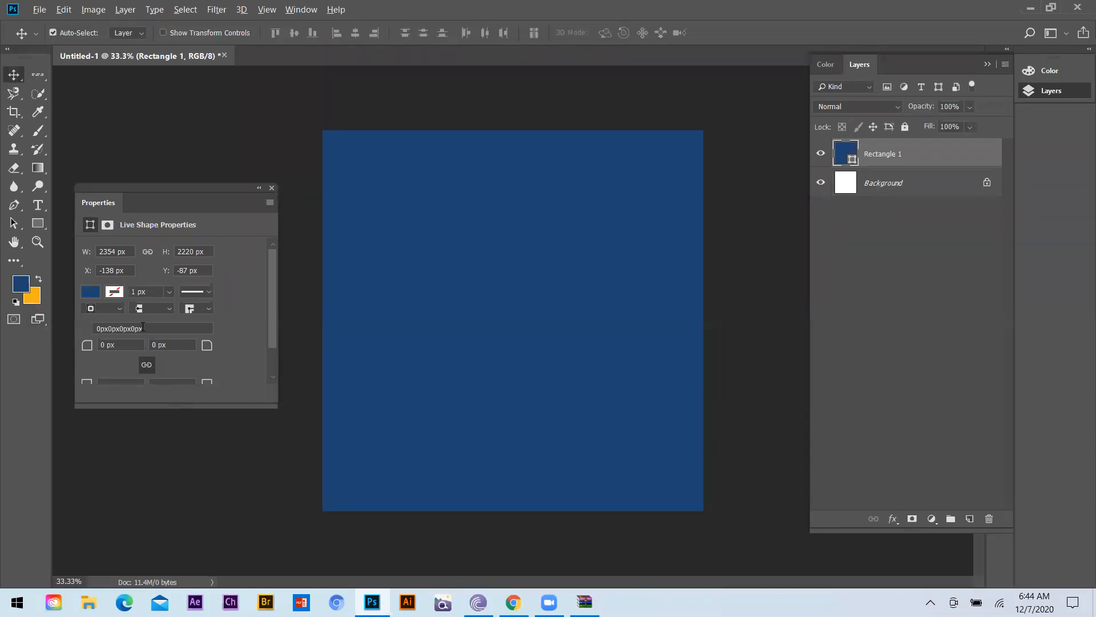
key("ctrl+BackSpace")
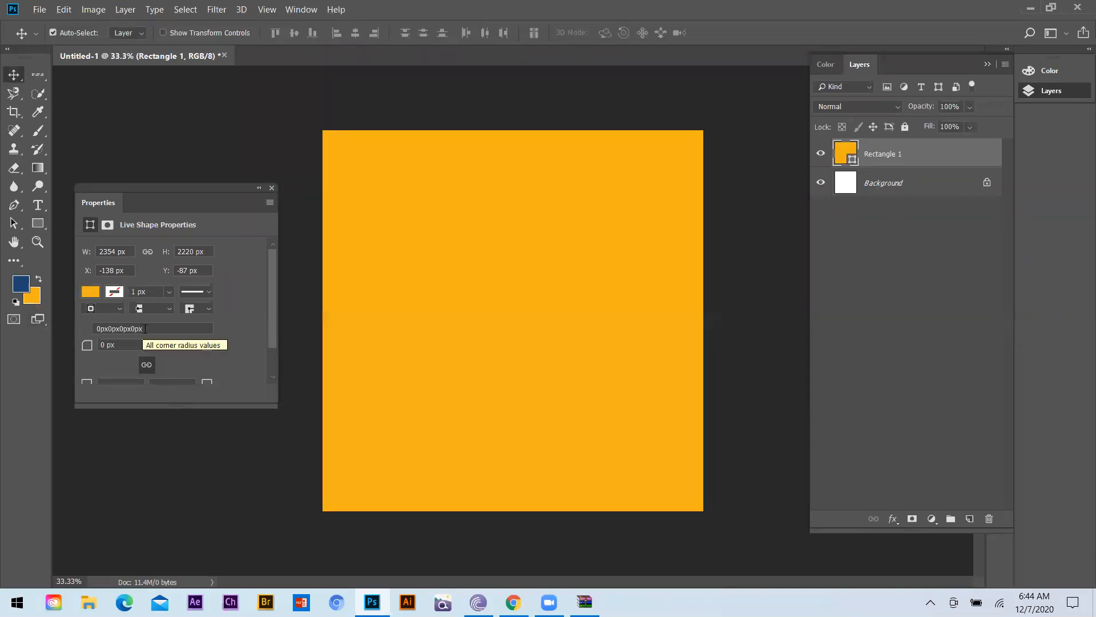
left_click(272, 189)
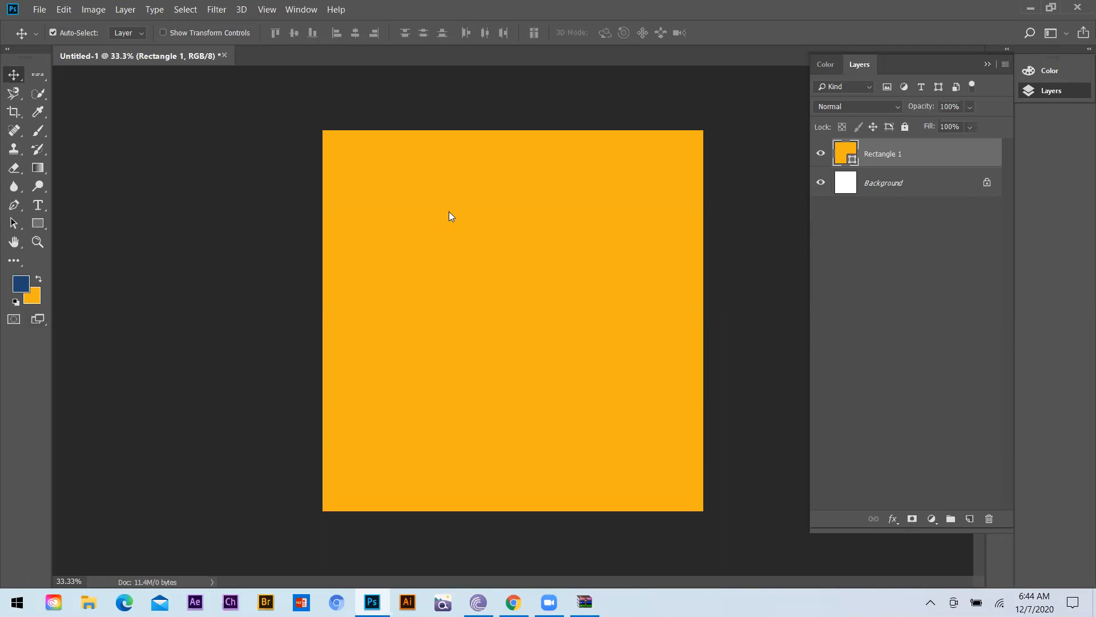
- Draw a second rectangle about 1090 x 2114 px over the canvas's left half and fill it with the blue foreground colour
left_click(36, 223)
left_click_drag(317, 127, 524, 528)
key("Return")
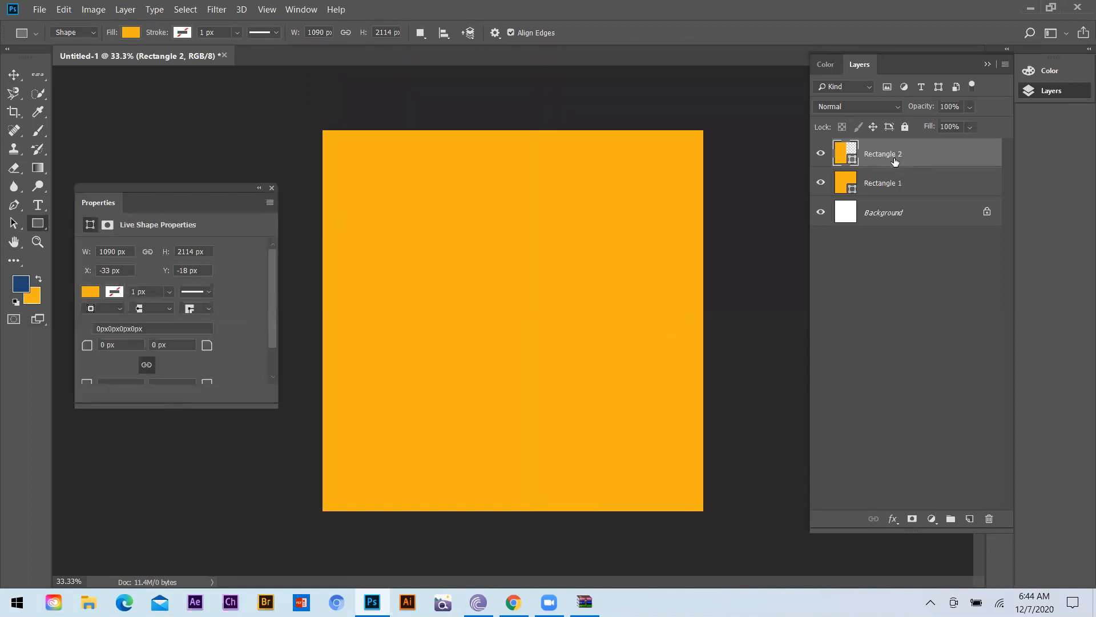
key("alt+BackSpace")
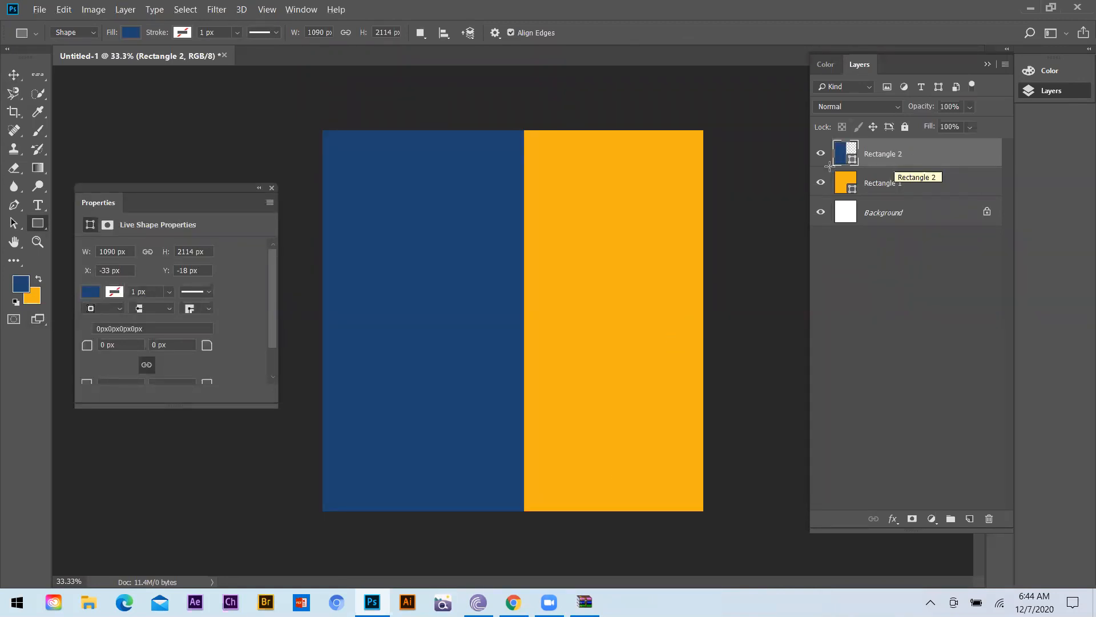
left_click(244, 180)
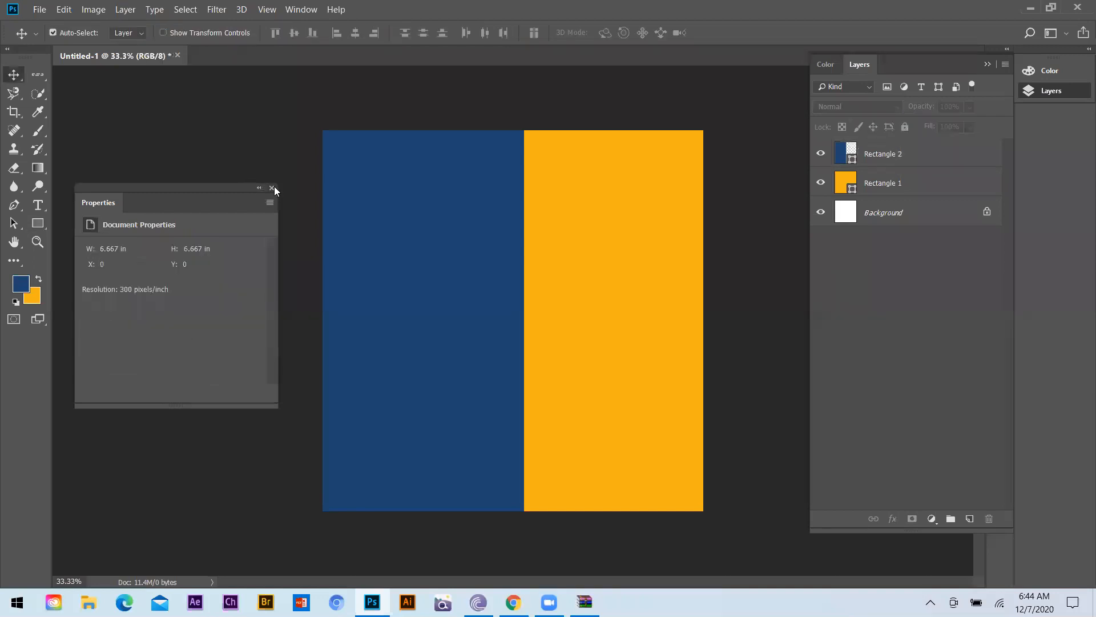
left_click(272, 187)
- Shift the blue rectangle slightly to the left so its edge sits nearer the canvas's centre
mouse_move(452, 269)
left_mouse_down()
mouse_move(402, 270)
mouse_move(471, 270)
mouse_move(461, 268)
left_mouse_up()
scroll(718, 375, "up", 4)
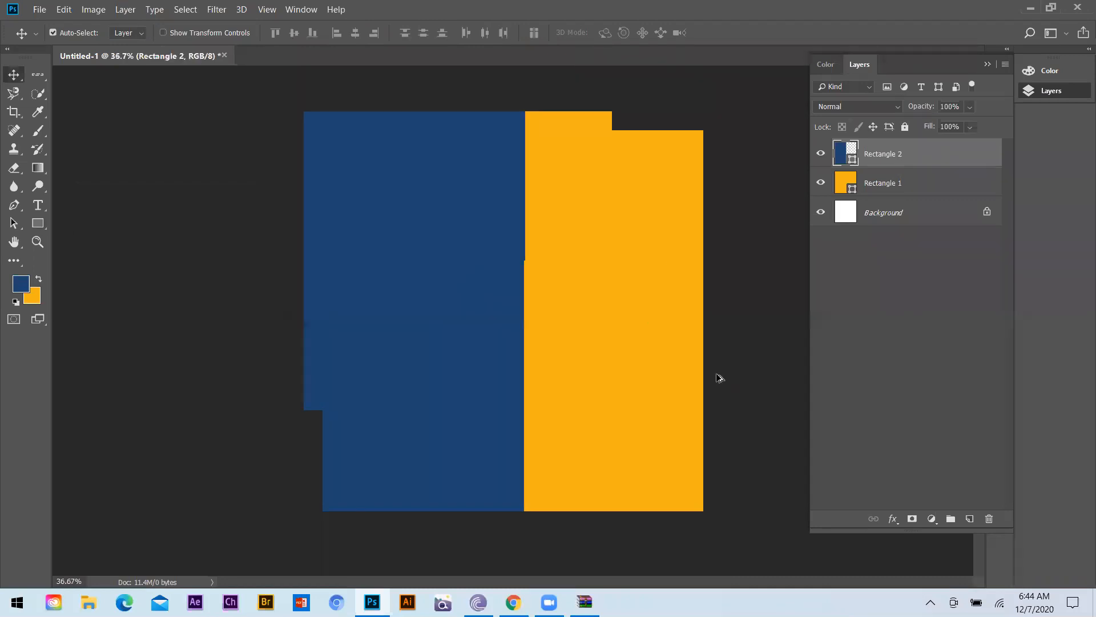
scroll(422, 303, "down", 2)
mouse_move(411, 313)
left_mouse_down()
mouse_move(428, 320)
mouse_move(411, 323)
left_mouse_up()
scroll(297, 328, "down", 2)
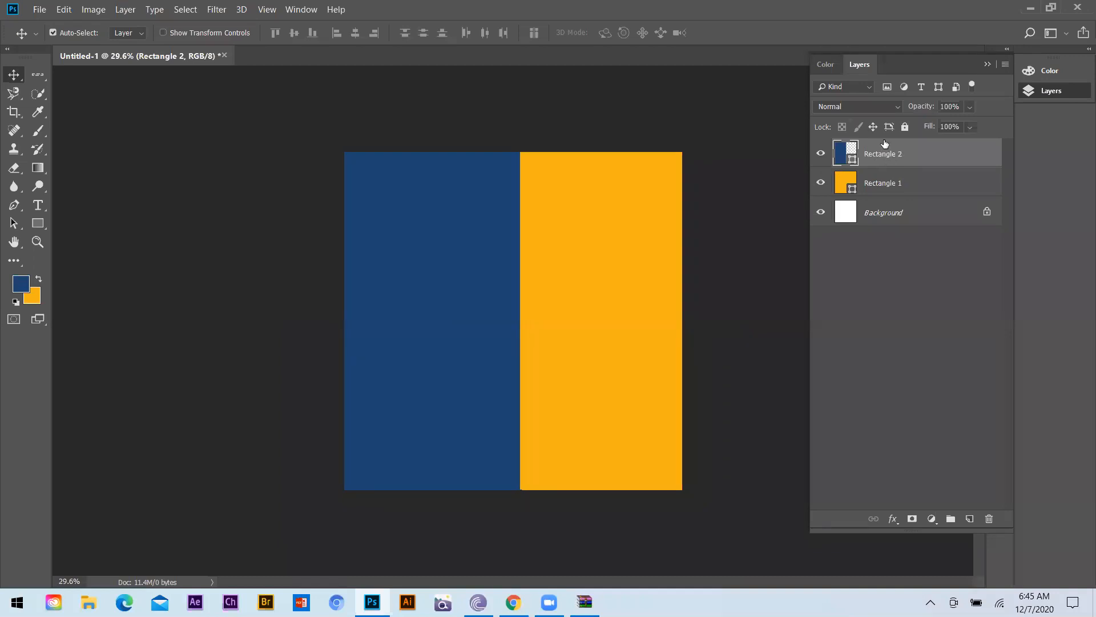
- Lock the position of both the blue and the orange rectangle layers
left_click(873, 128)
left_click(878, 187)
left_click(874, 127)
- Rename the blue rectangle's layer as "background color" and deselect all layers
left_click(883, 160)
double_click(883, 156)
type("background colo")
left_click(906, 248)
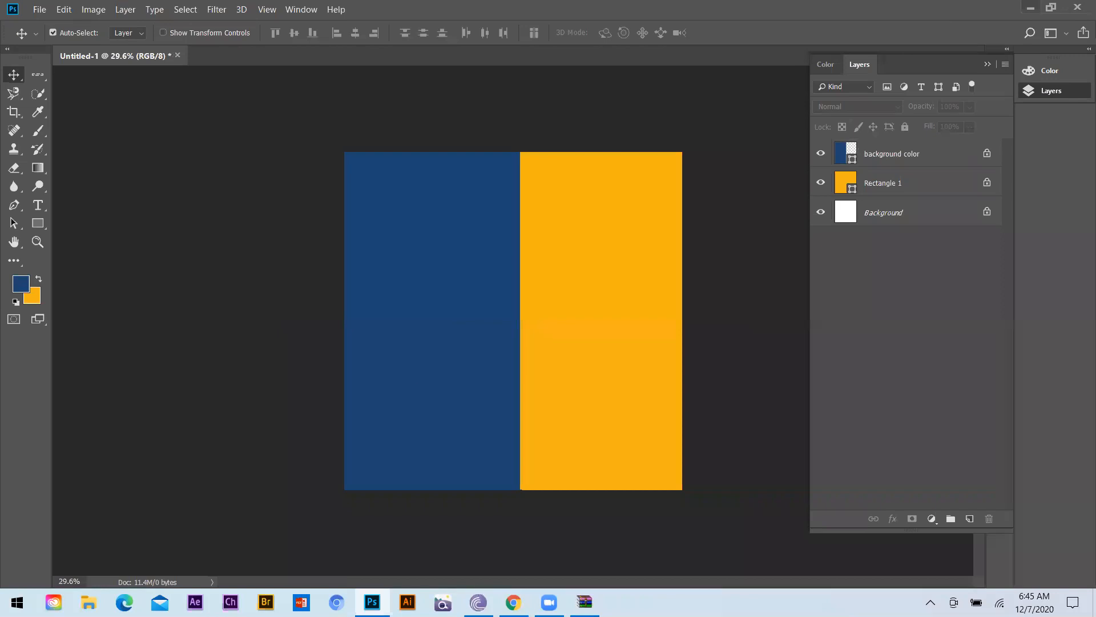
- Switch to Chrome and search Pinterest for "newspaper"
left_click(1030, 8)
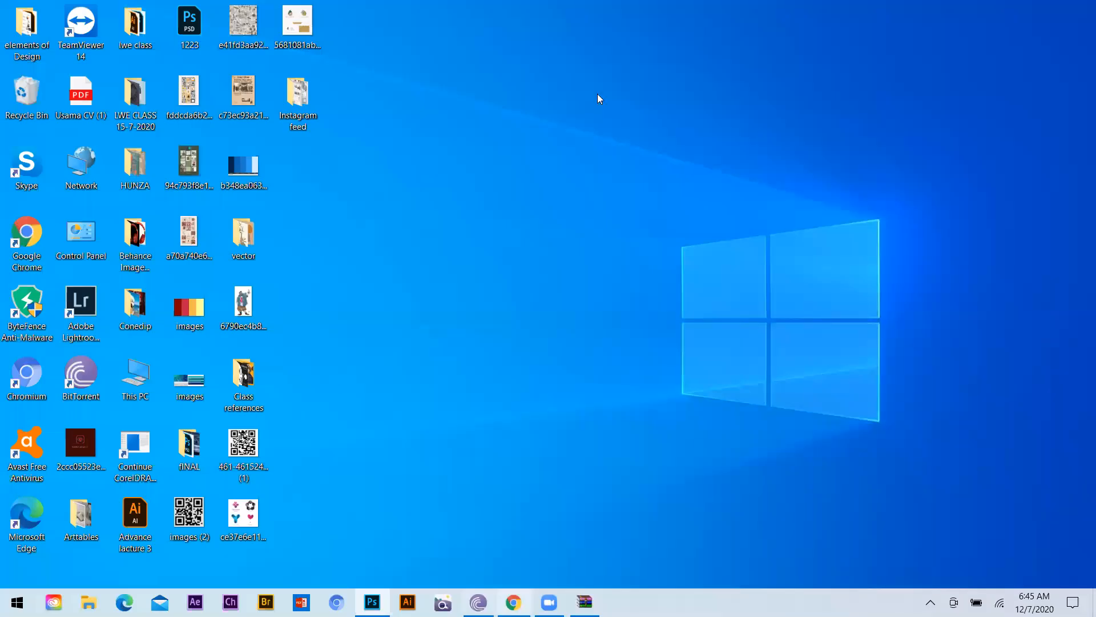
left_click(514, 602)
left_click(466, 360)
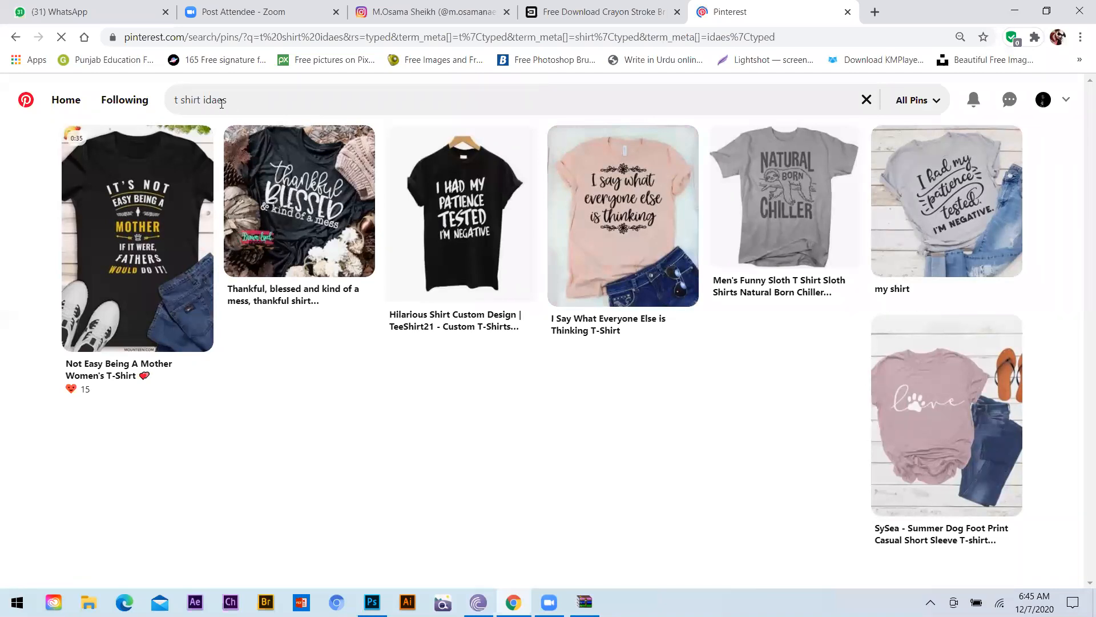
left_click(221, 103)
type("newspaper")
key("Return")
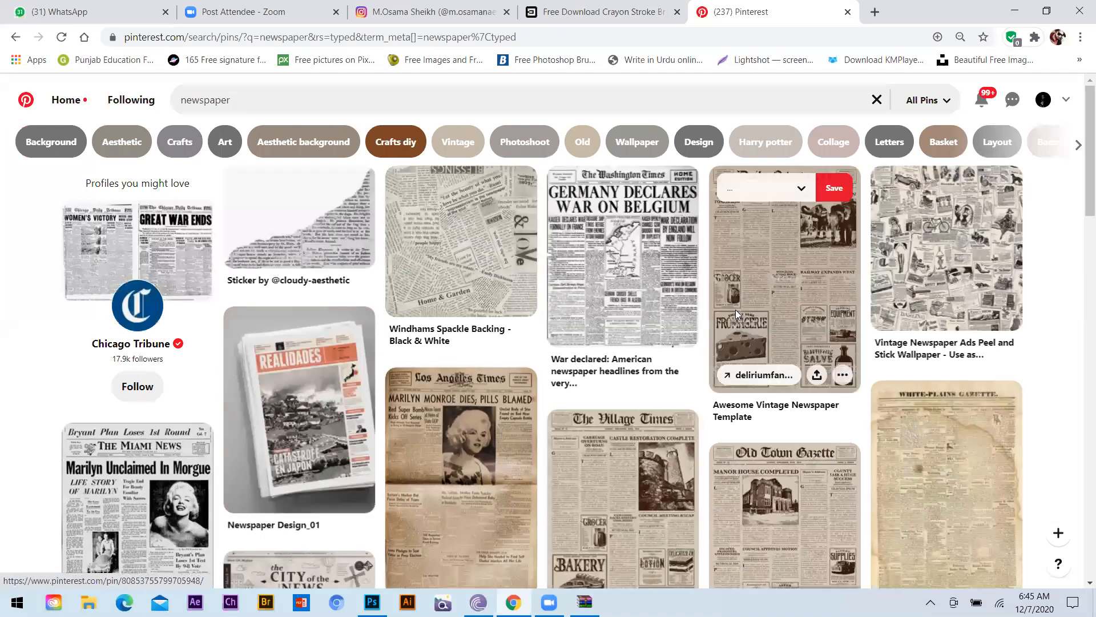
- Open the "FREE 45+ Newspaper Texture Designs in PSD | Vector EPS" pin and save its image to the Desktop
scroll(326, 421, "down", 5)
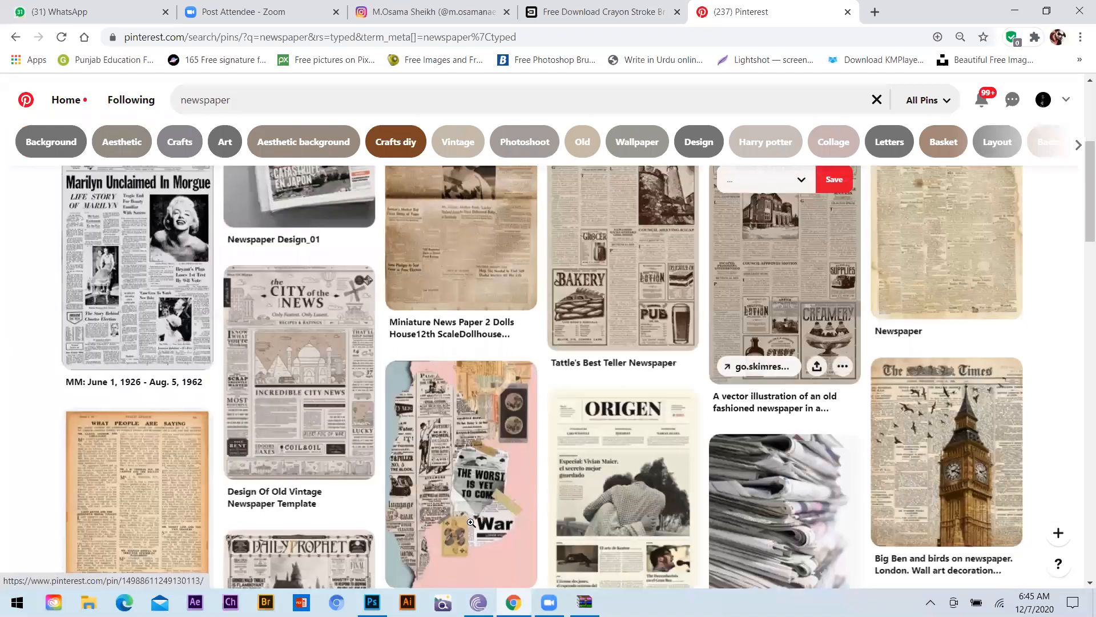
left_click(582, 551)
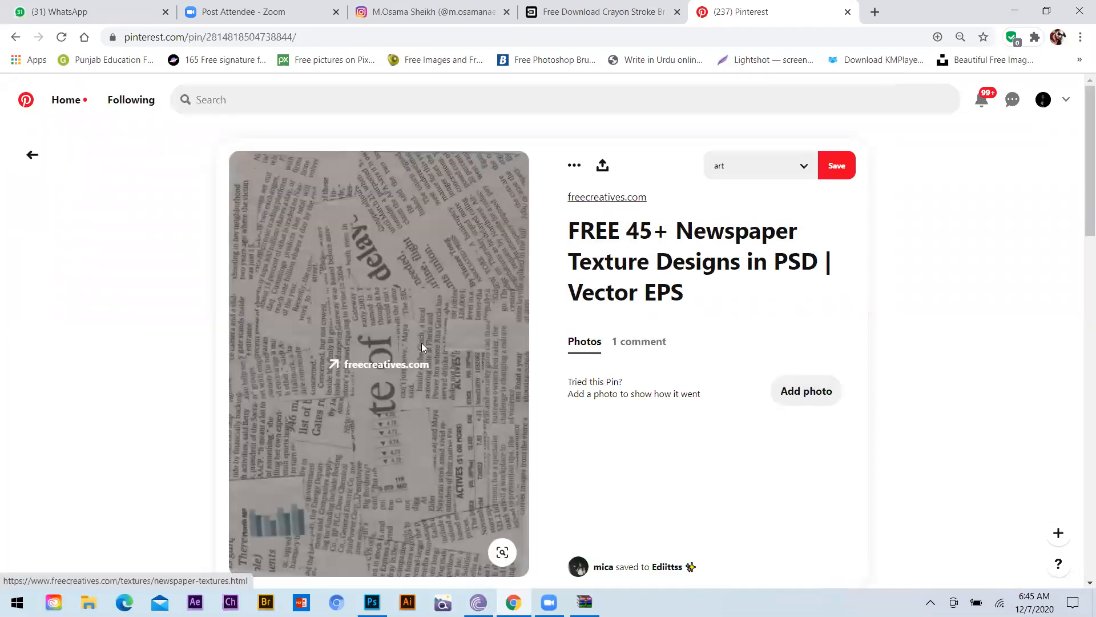
right_click(357, 291)
left_click(396, 438)
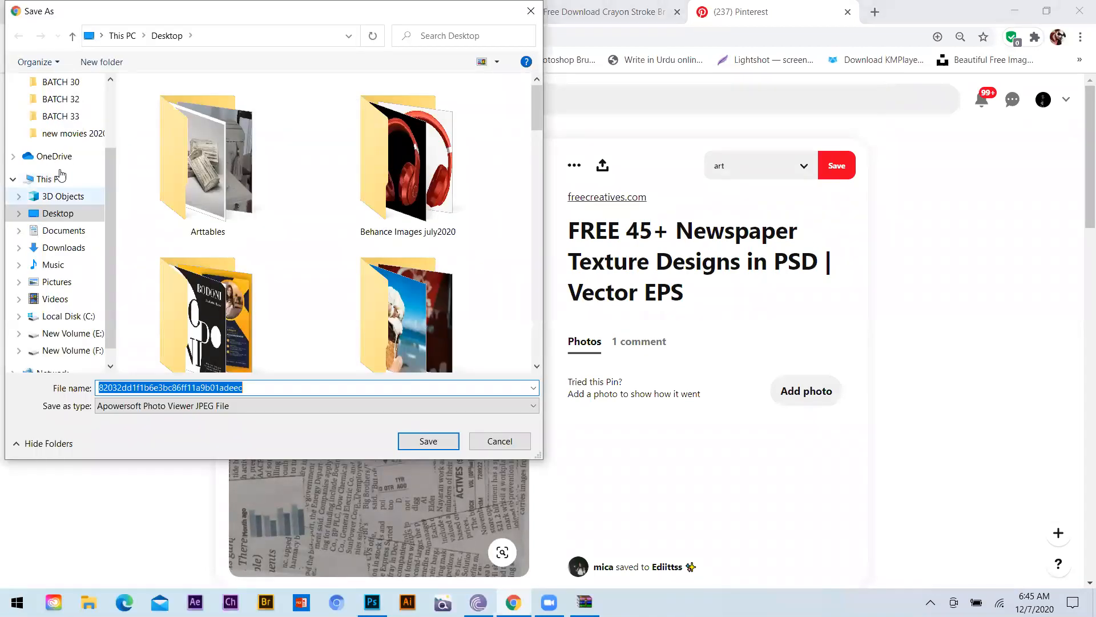
left_click(452, 444)
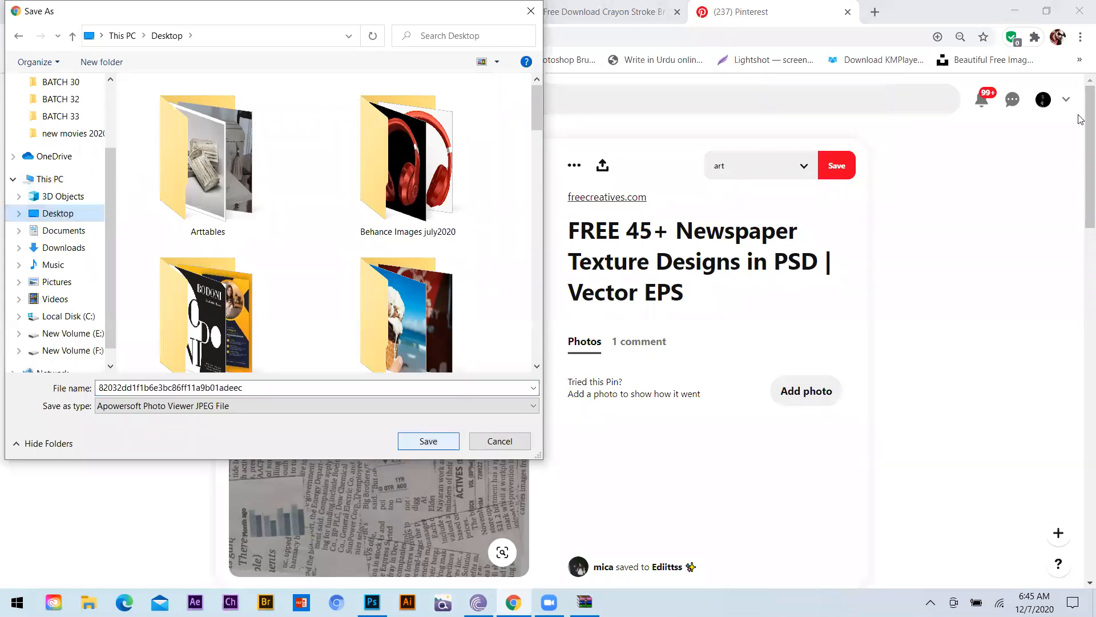
key("Escape")
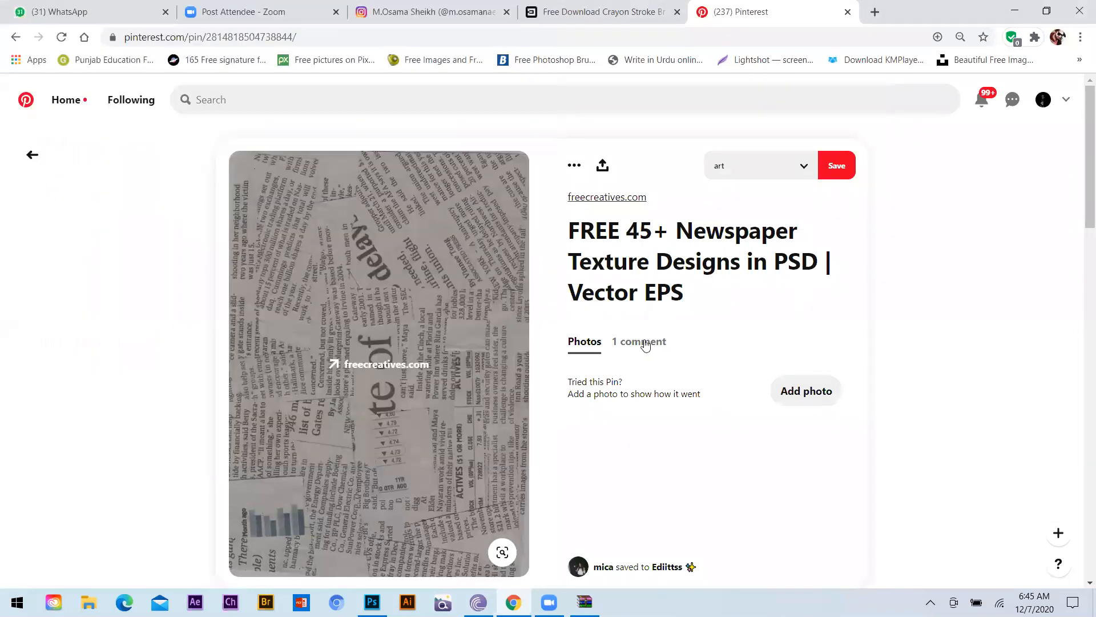
- Open the black-and-white Saatchi Art poster collage from the similar pins and save its image to the Desktop
scroll(478, 313, "down", 10)
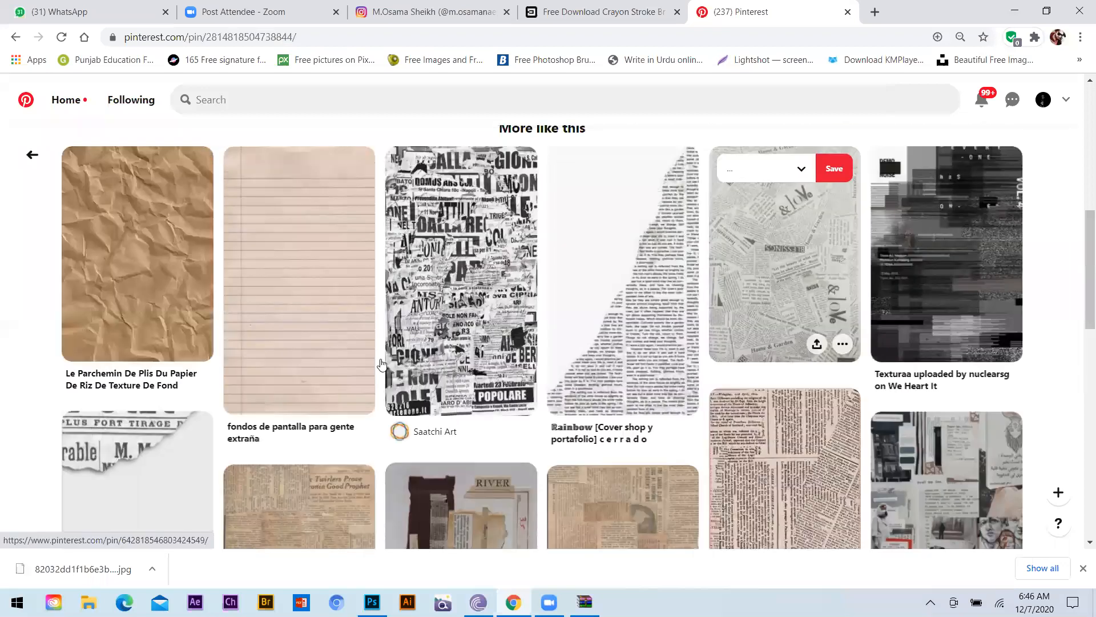
left_click(381, 363)
scroll(424, 381, "down", 1)
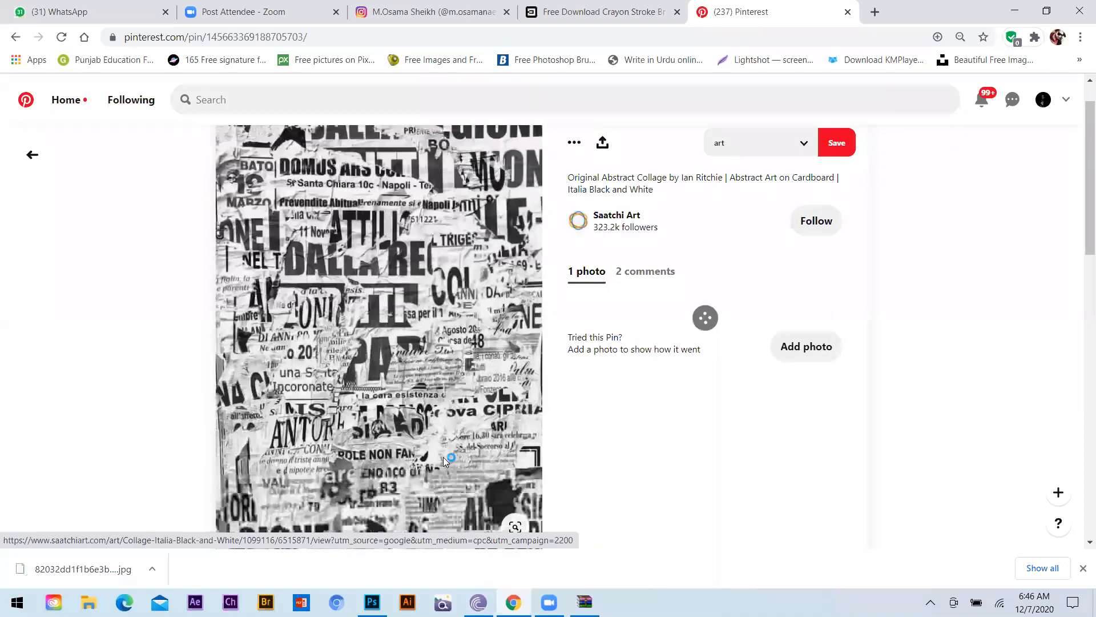
right_click(423, 381)
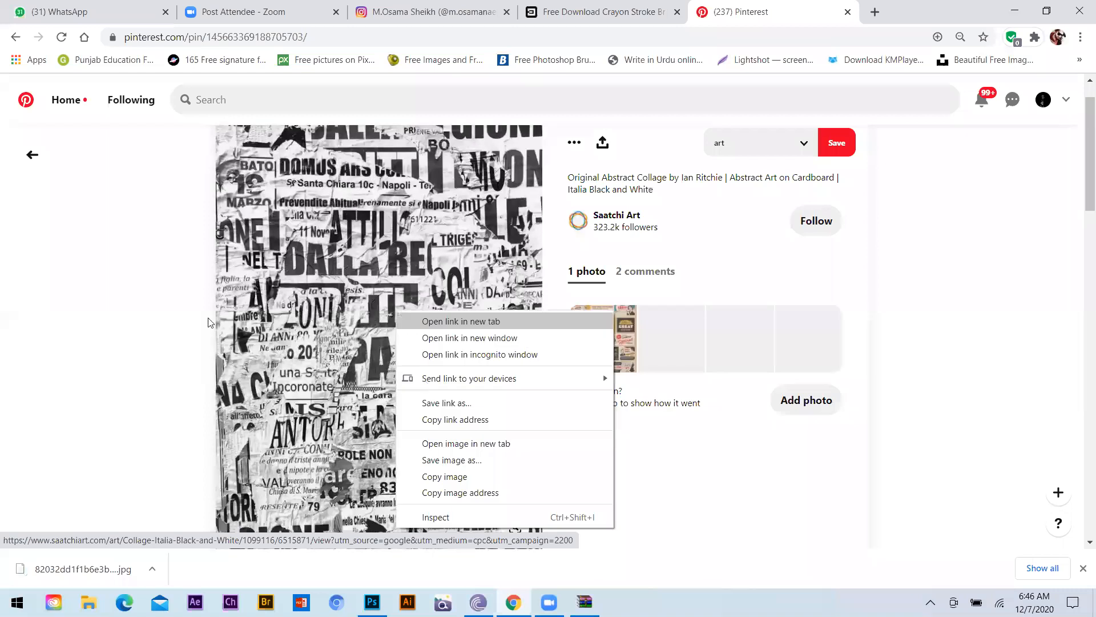
left_click(164, 268)
left_click(438, 437)
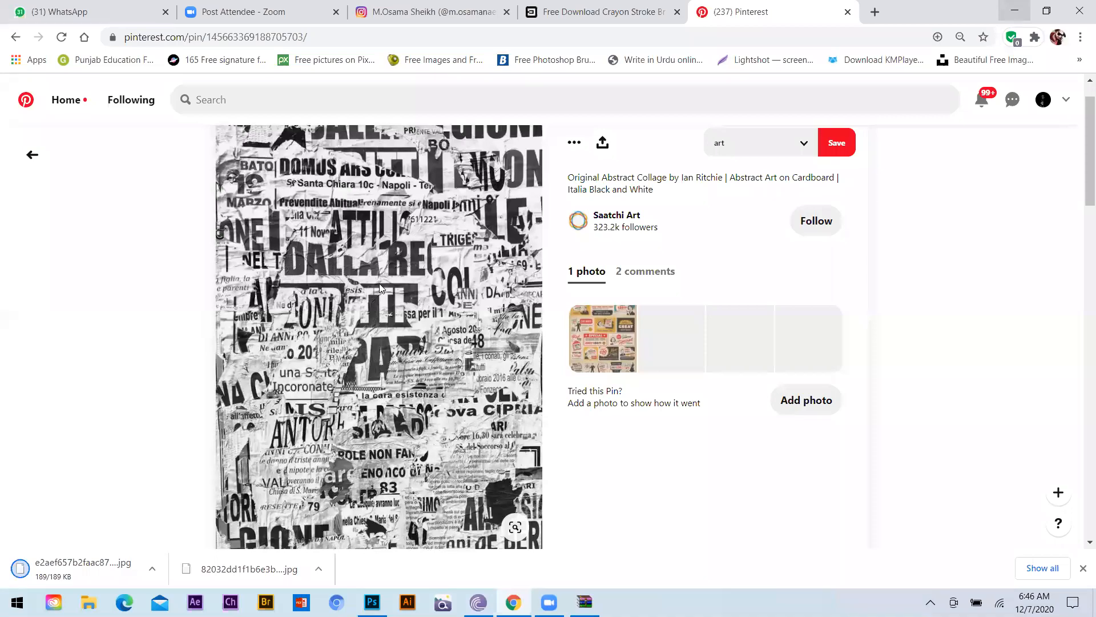
- Place the downloaded black-and-white poster collage from the Desktop into the Photoshop document, scaled to about 89.6% so it covers the canvas
key("super+d")
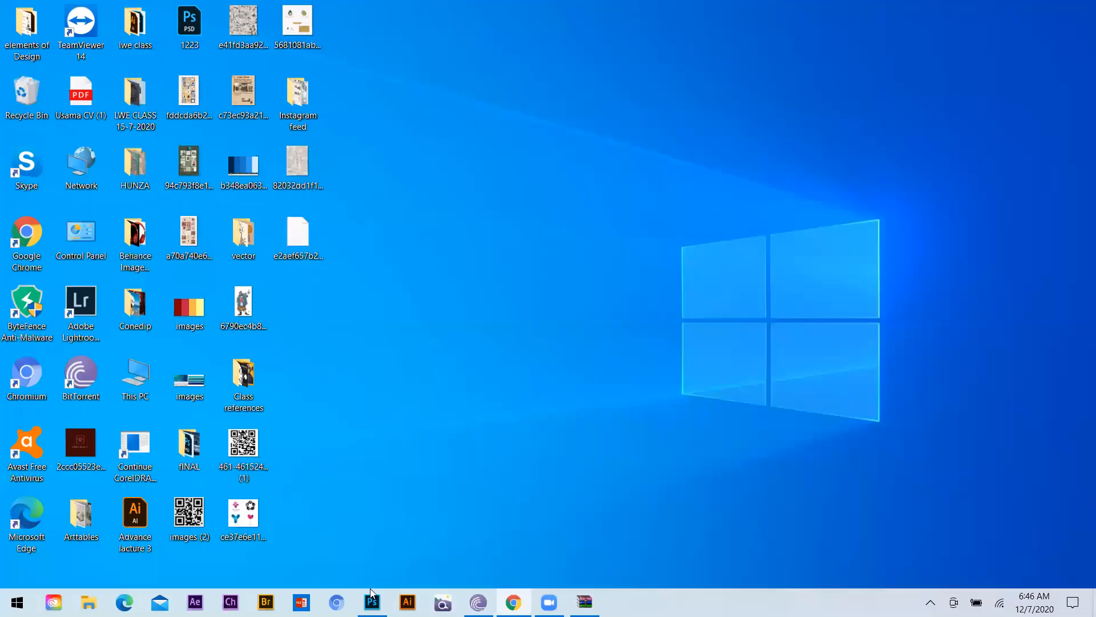
left_click_drag(297, 231, 544, 420)
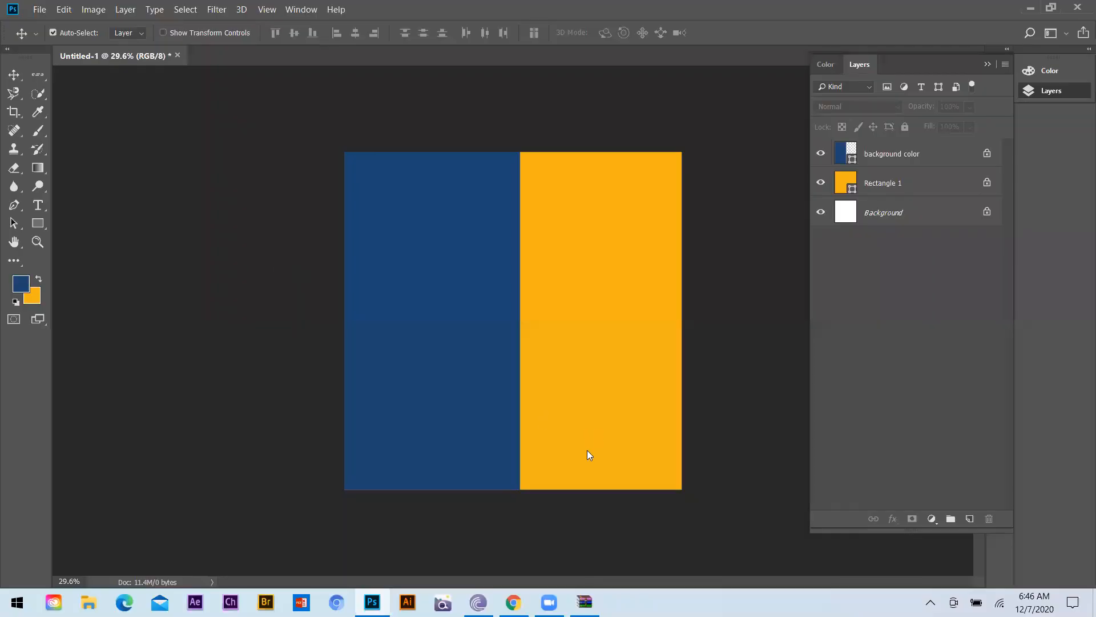
left_click_drag(607, 490, 653, 451)
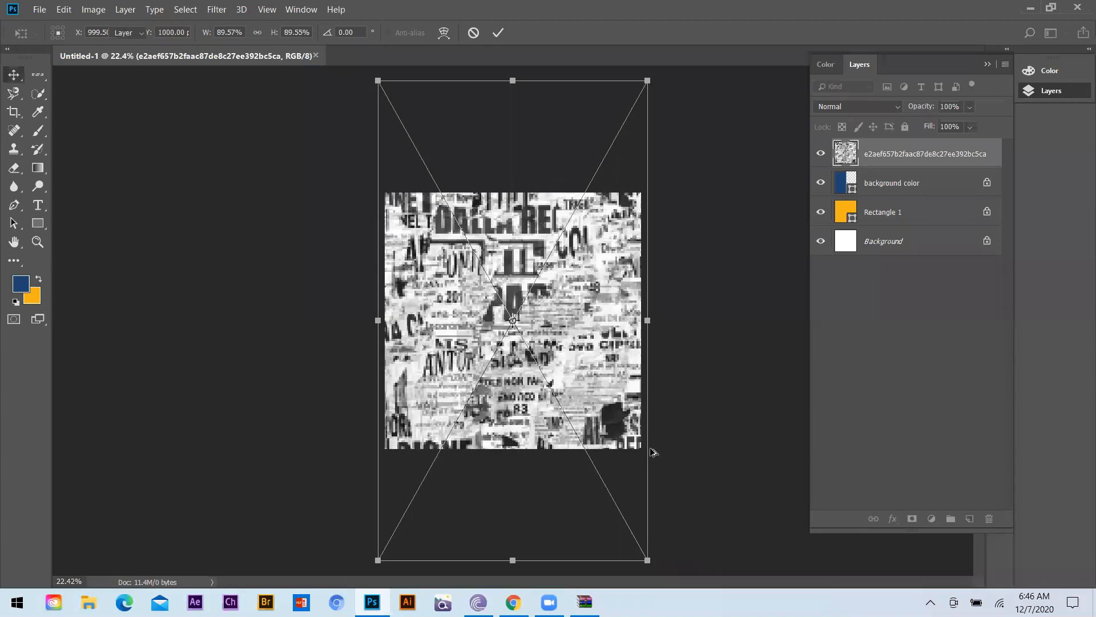
key("Return")
key("ctrl+0")
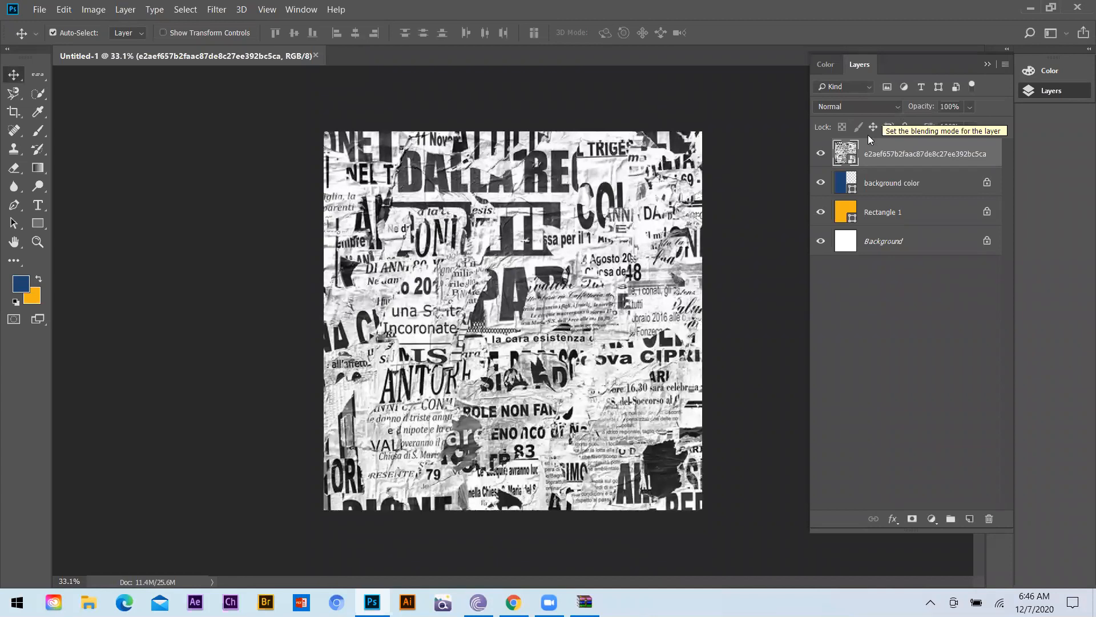
- Set the newspaper texture layer's blending mode to Multiply and lower its opacity to 5%
left_click(857, 106)
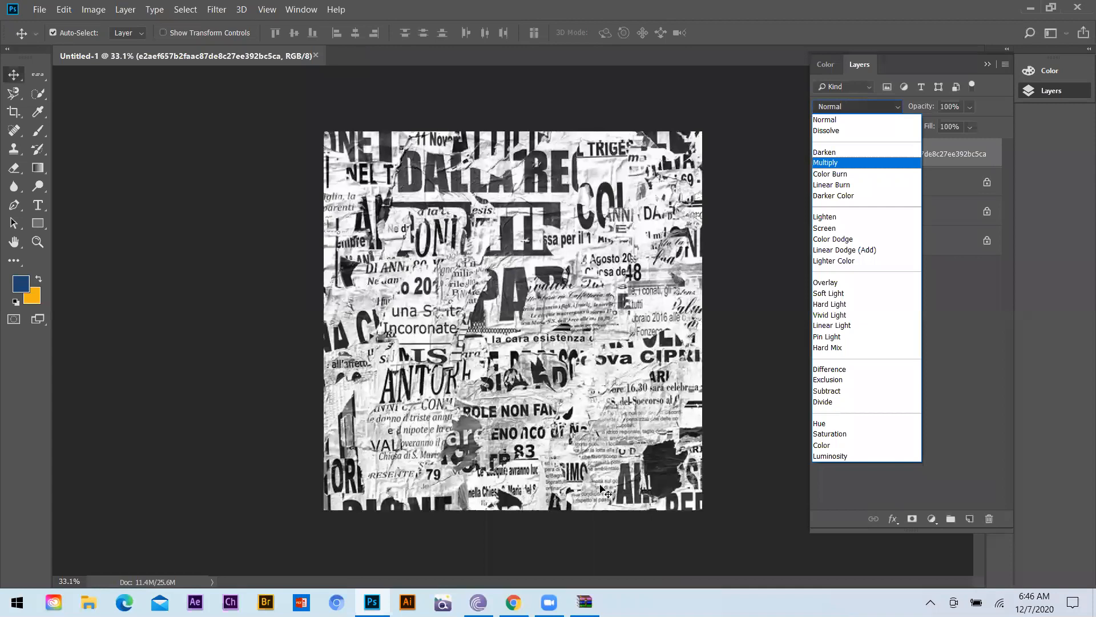
key("Return")
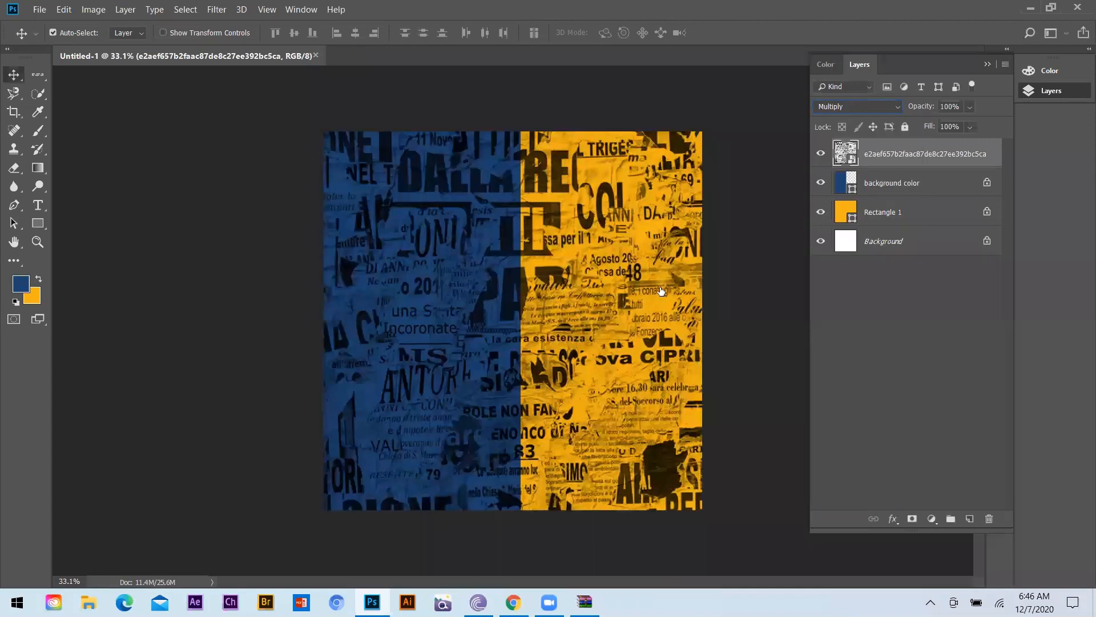
left_click(970, 108)
left_click(924, 129)
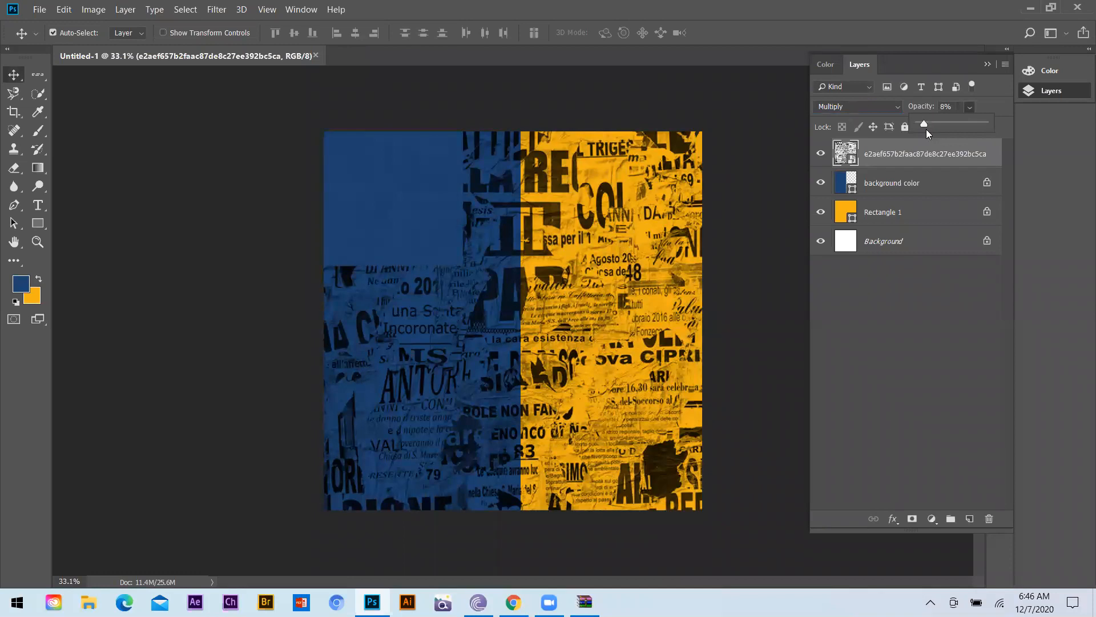
left_click(922, 129)
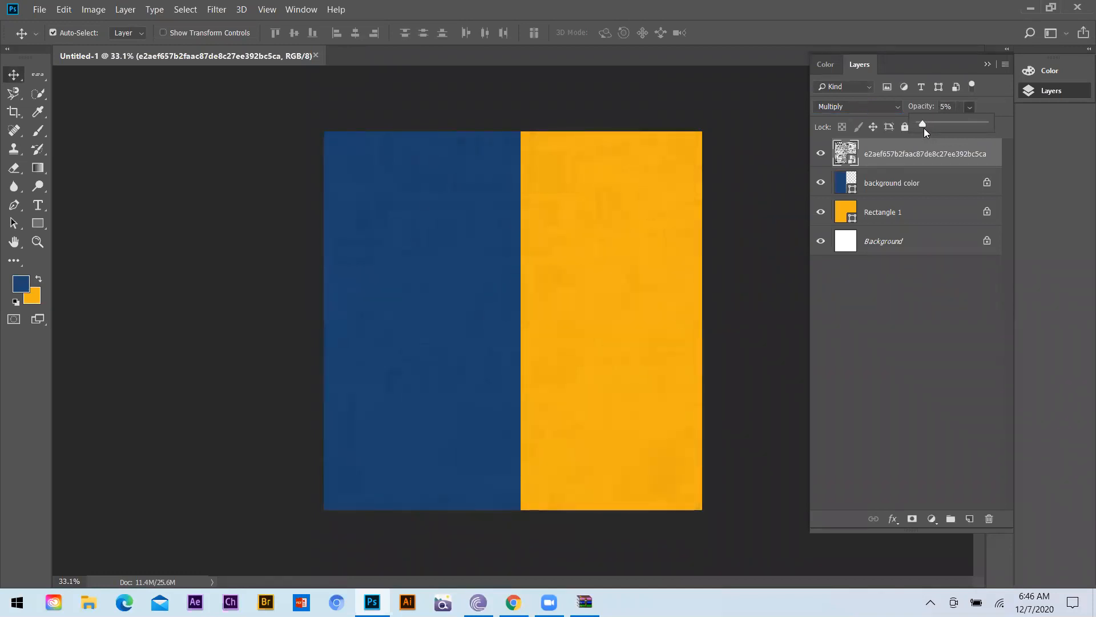
- Set the newspaper texture layer's opacity to 7% and lock the layer's position
scroll(769, 157, "up", 3)
scroll(770, 158, "down", 2)
left_click_drag(925, 122, 925, 123)
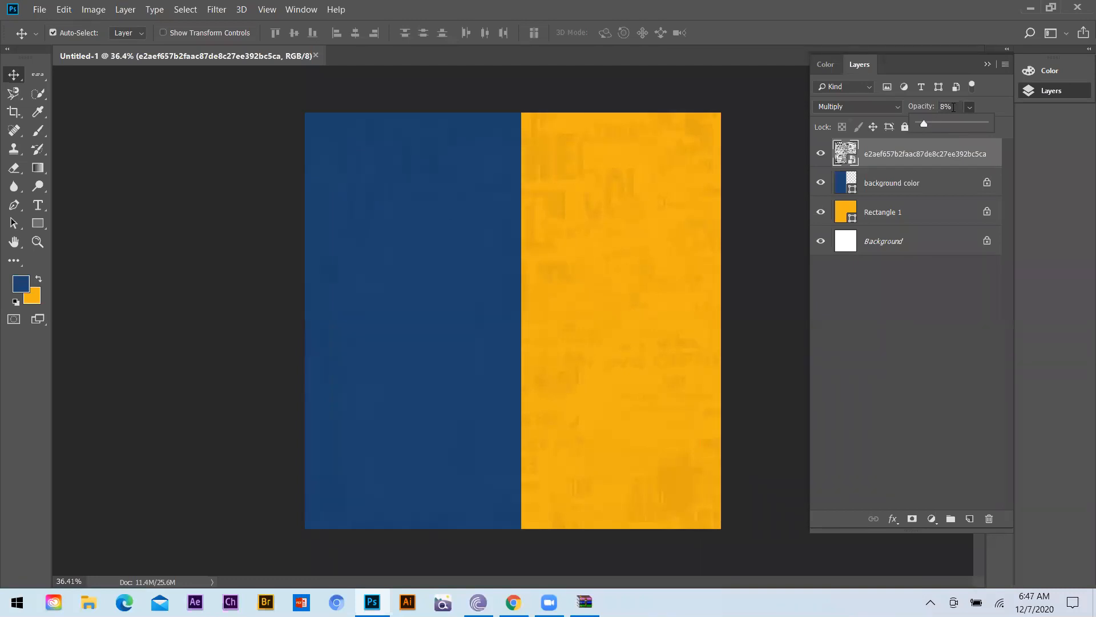
left_click(971, 106)
type("7")
left_click(873, 126)
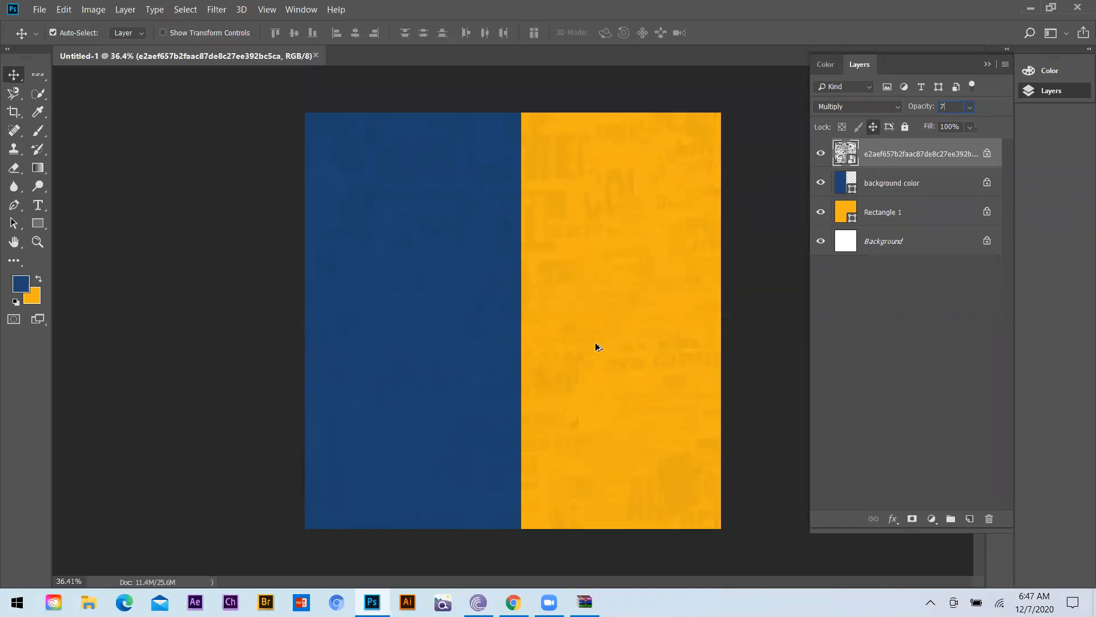
key("shift+alt+n")
left_click(481, 313)
scroll(700, 290, "down", 3)
scroll(641, 350, "up", 4)
scroll(478, 335, "down", 1)
- Unlock the "background color" layer's position, nudge the blue rectangle slightly to the left, and lock its position again
left_click(872, 185)
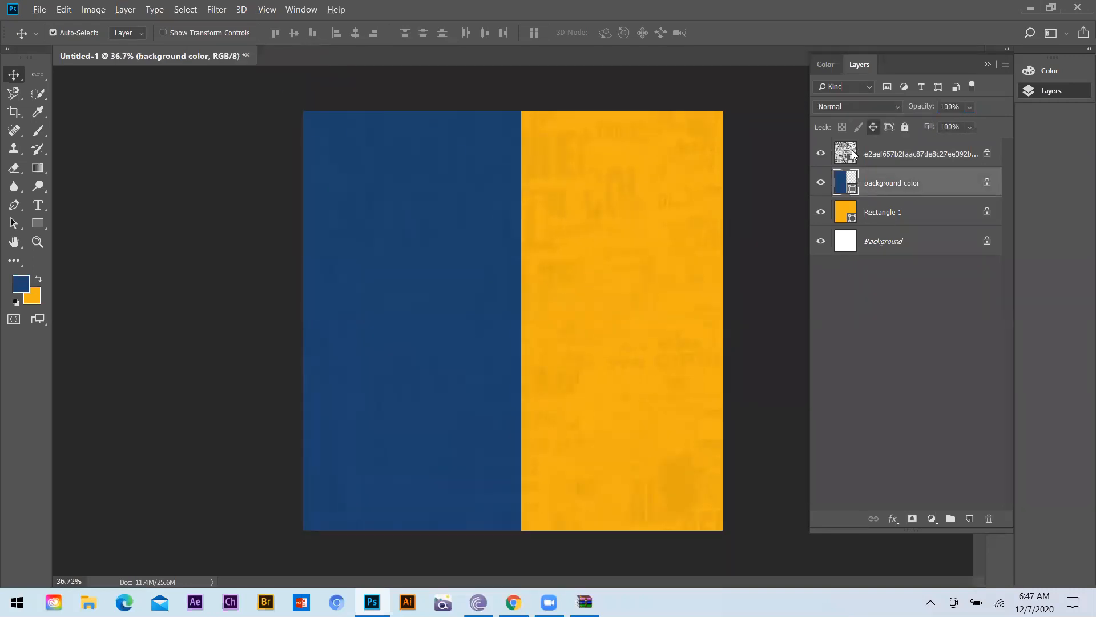
left_click(873, 127)
key("shift+Left")
key("shift+Left")
key("Left")
key("Right")
key("Right")
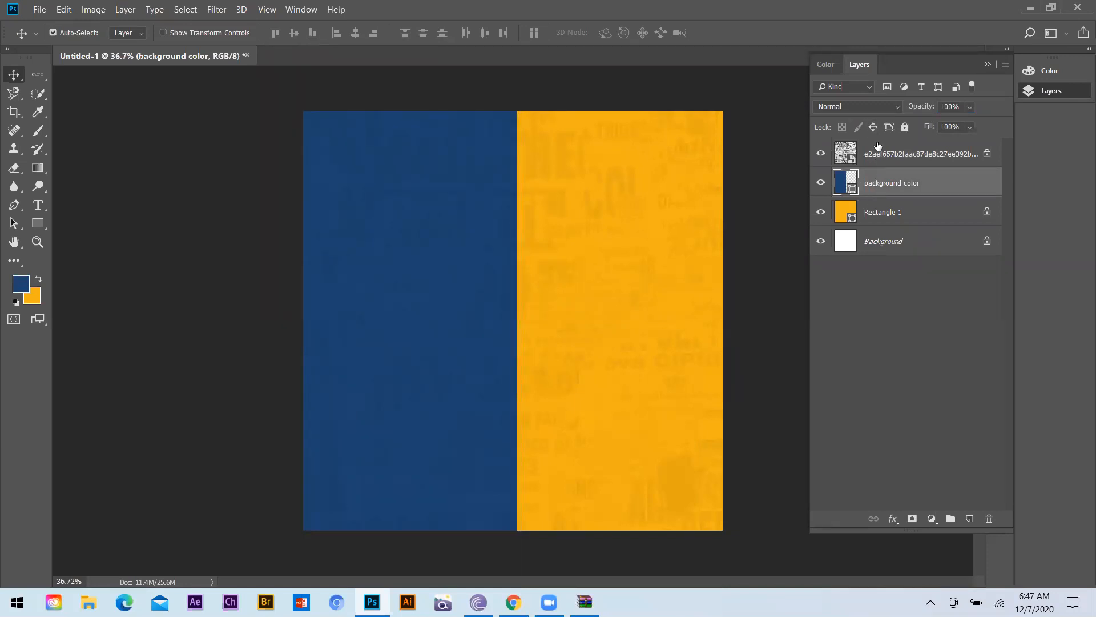
scroll(477, 313, "down", 2)
scroll(639, 372, "up", 1)
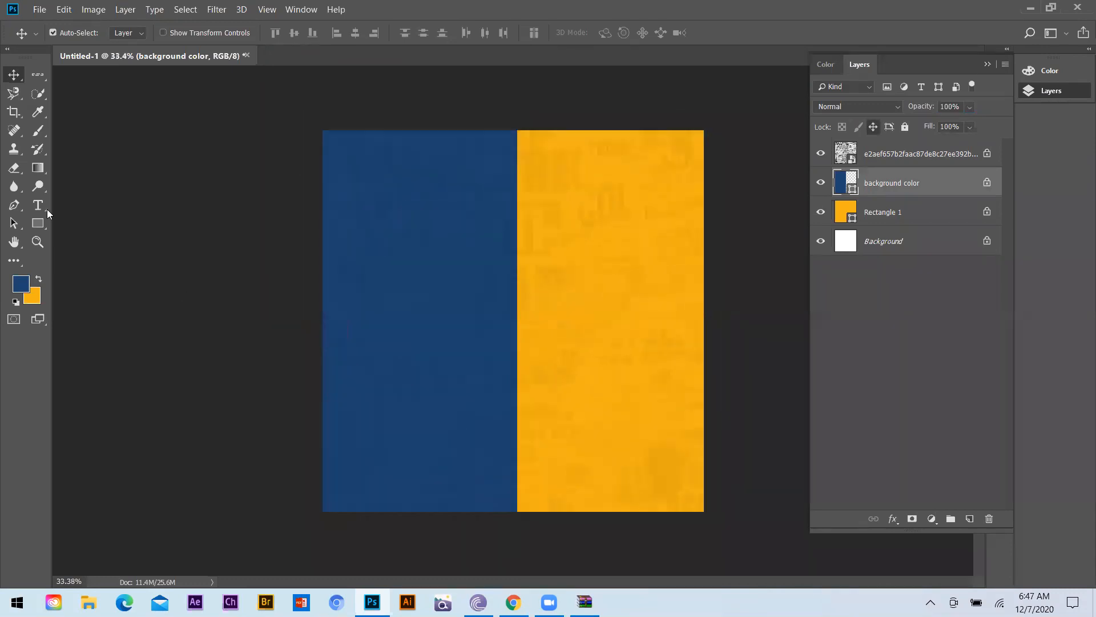
- Add the text "9" near the canvas centre in ALISEO Regular at 72 pt
key("t")
left_click(508, 301)
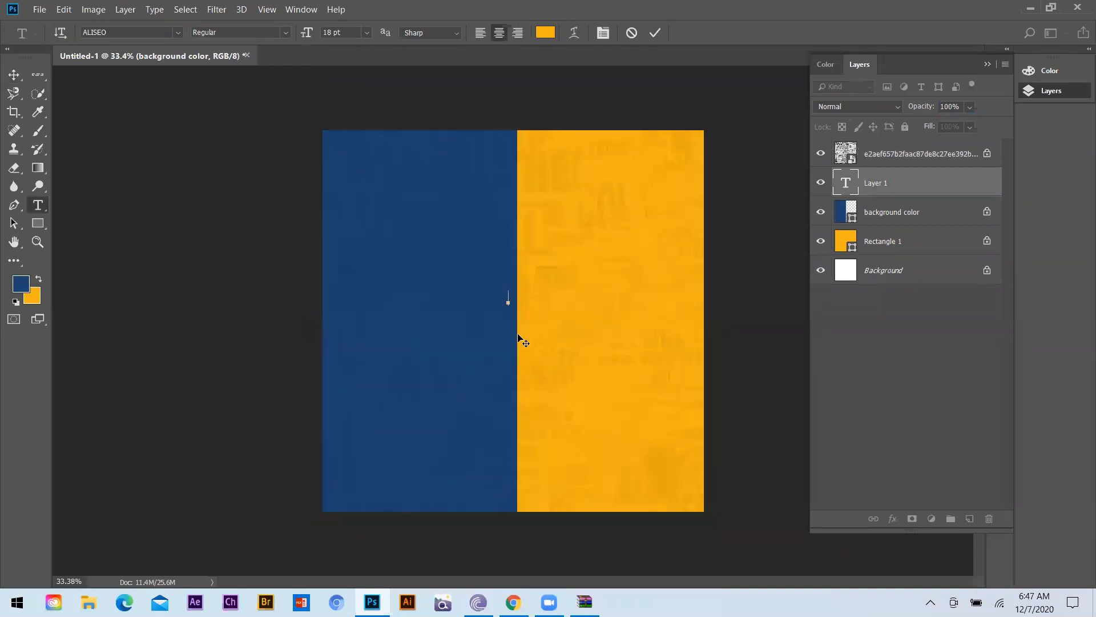
type("9")
key("ctrl+a")
left_click(368, 34)
left_click(354, 217)
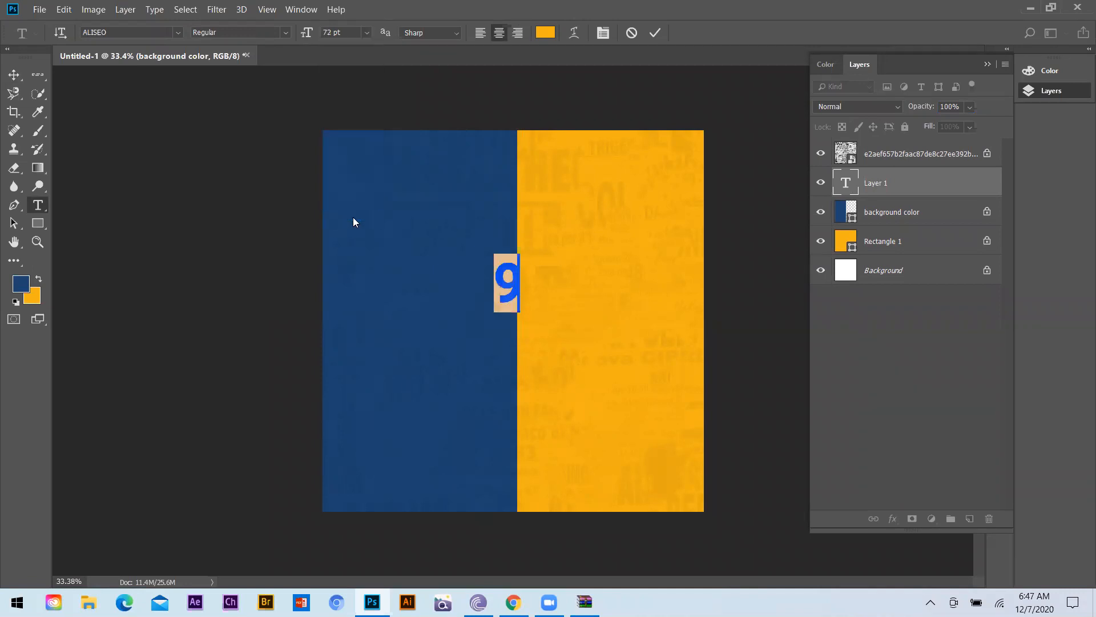
left_click(14, 74)
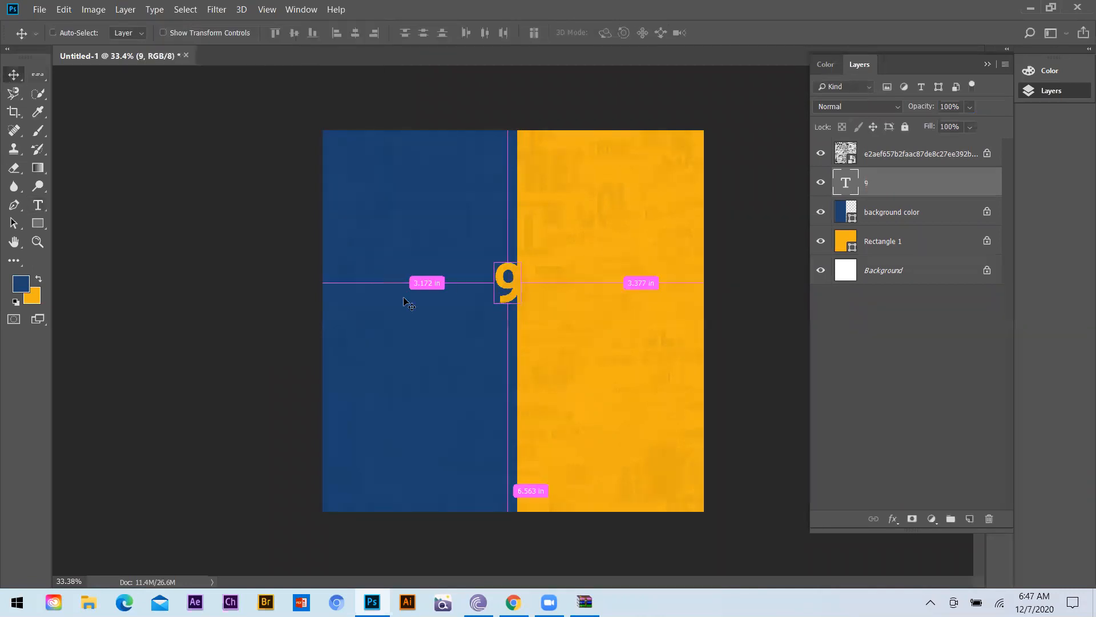
- Enlarge the 9 to about 566% and move it down to the vertical middle of the canvas
key("ctrl+t")
left_click_drag(546, 345, 590, 445)
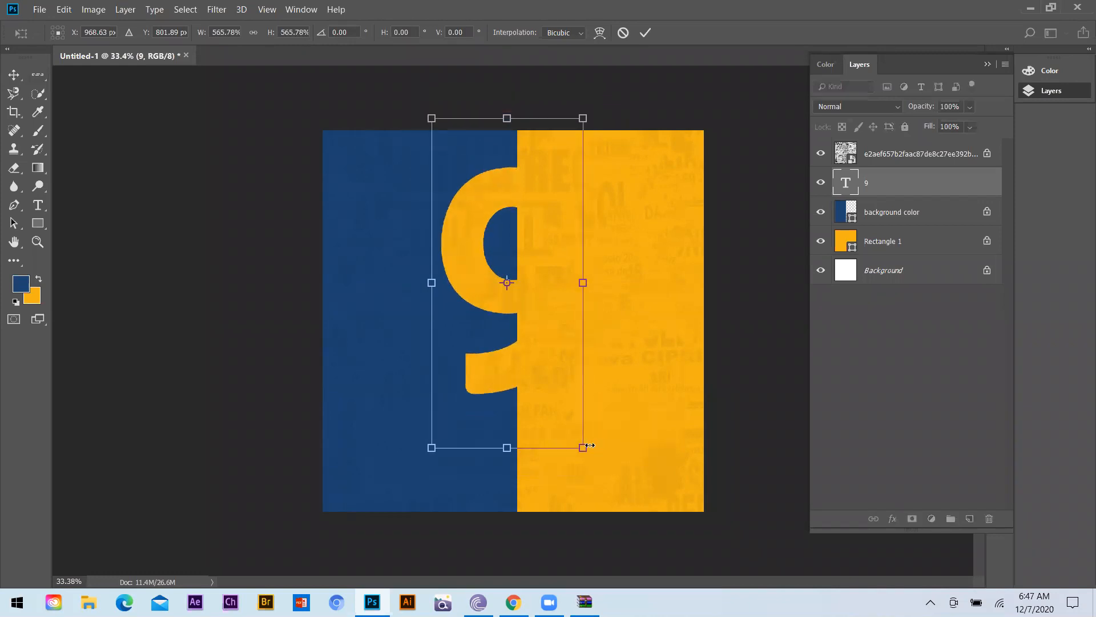
key("Return")
left_click_drag(467, 263, 502, 330)
scroll(486, 297, "up", 3)
mouse_move(465, 224)
left_mouse_down()
mouse_move(464, 213)
mouse_move(464, 221)
left_mouse_up()
scroll(453, 291, "down", 2)
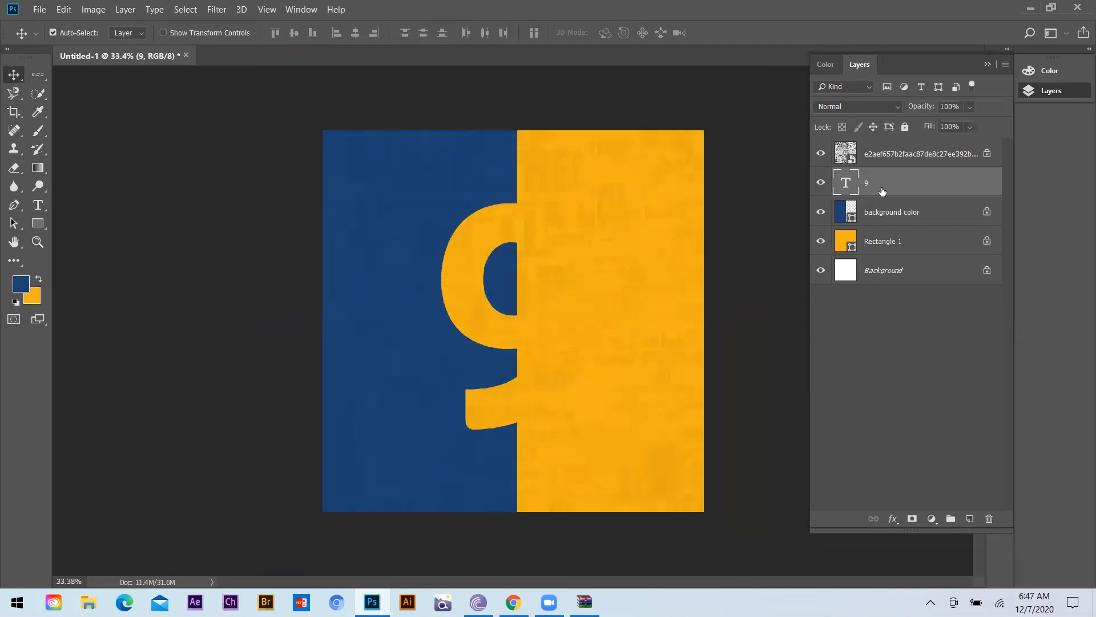
- Move the newspaper texture layer below the 9 text layer and select the 9 layer
left_click_drag(904, 161, 907, 194)
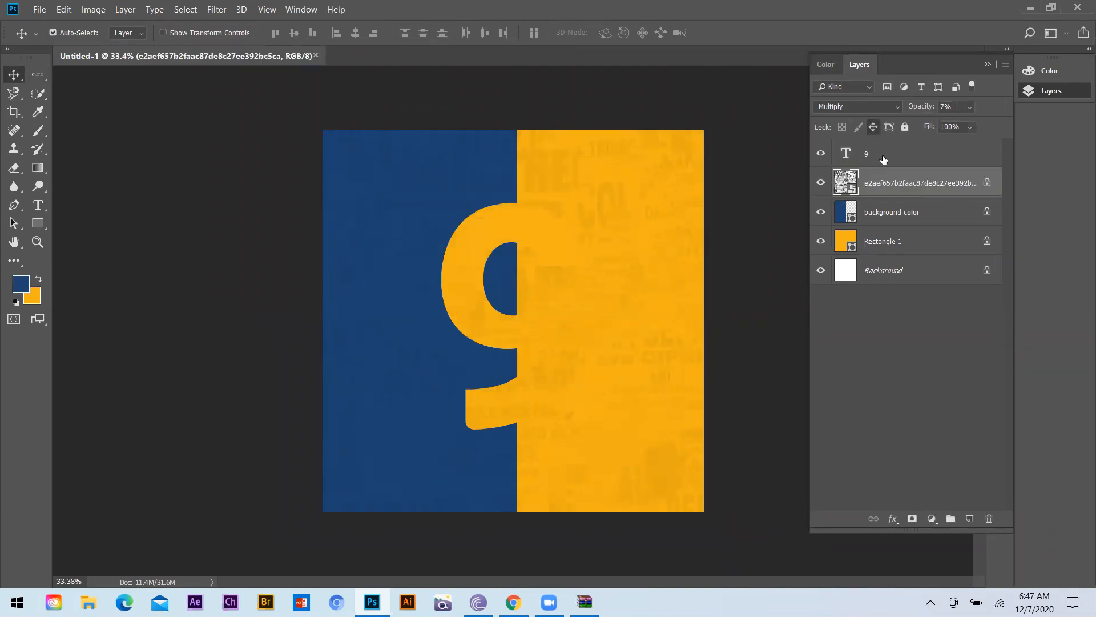
left_click(850, 157)
scroll(410, 263, "up", 2)
scroll(534, 318, "down", 2)
scroll(671, 250, "up", 3)
scroll(671, 250, "down", 1)
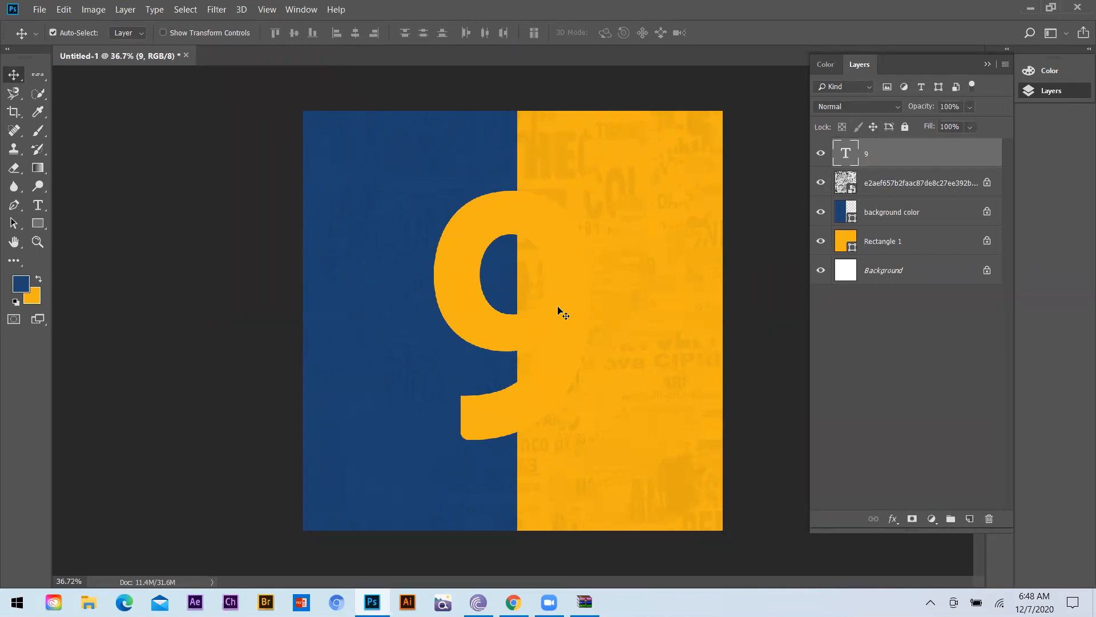
- Adjust the 9 slightly to the right and fill it with white
left_click_drag(559, 306, 579, 292)
key("ctrl+z")
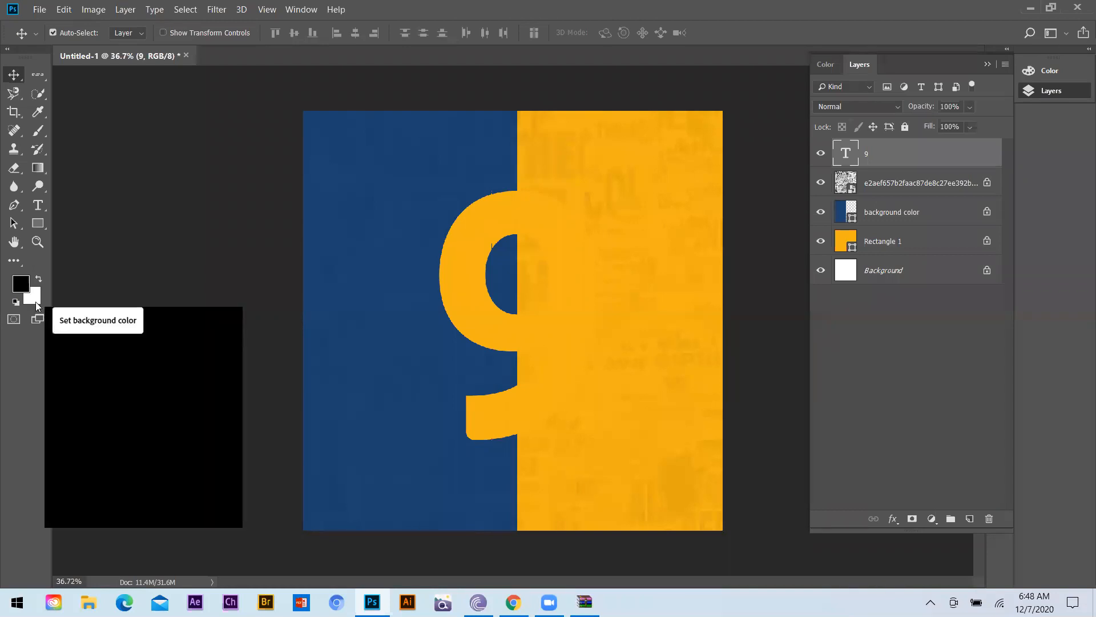
key("alt+BackSpace")
key("ctrl+BackSpace")
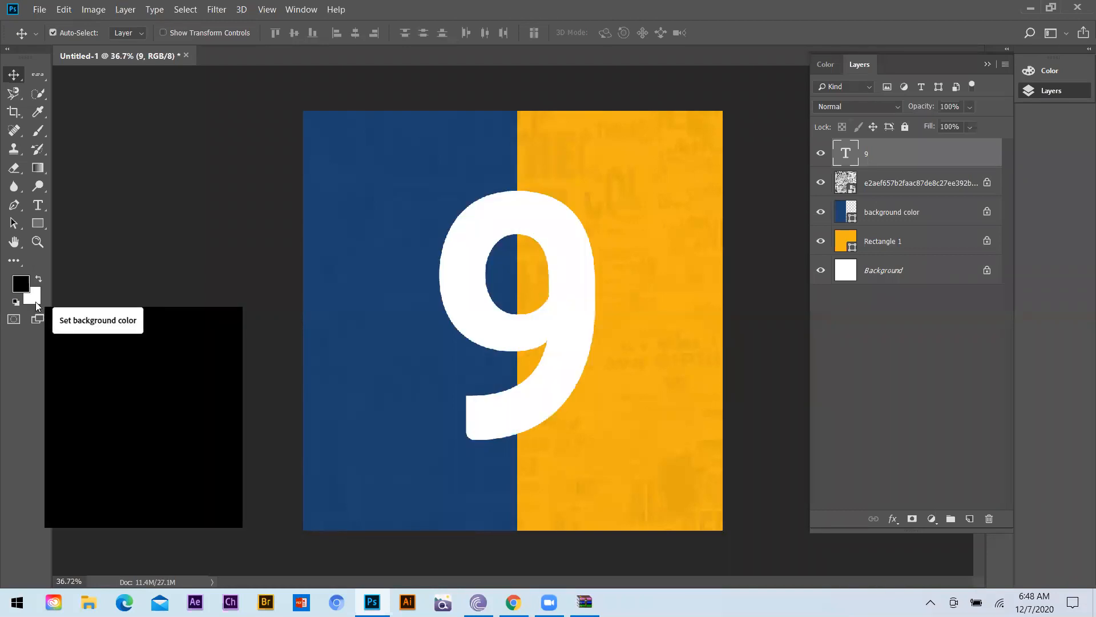
scroll(501, 326, "up", 2)
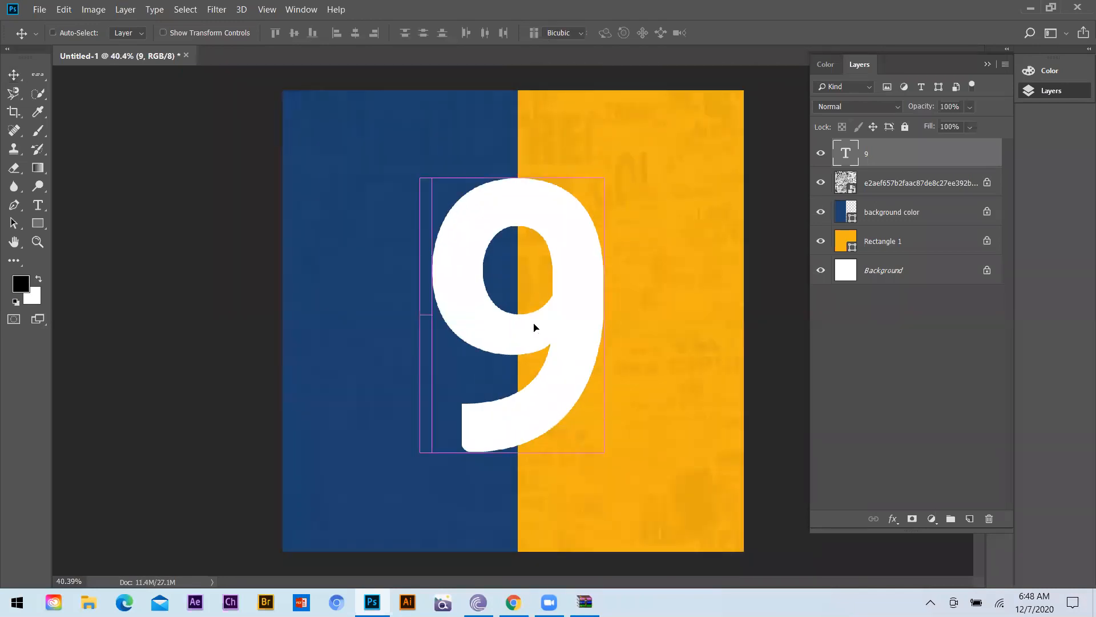
- Scale the white 9 down to about 93% of its size
key("ctrl+t")
mouse_move(601, 517)
left_mouse_down()
mouse_move(577, 481)
mouse_move(587, 514)
left_mouse_up()
key("Return")
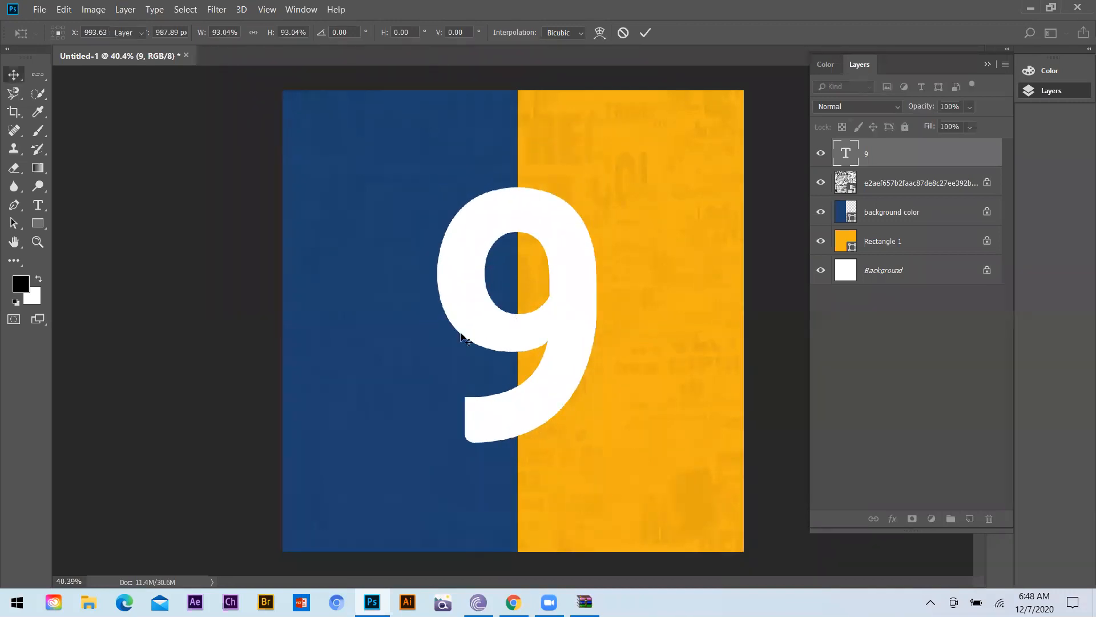
scroll(729, 345, "down", 3)
scroll(473, 304, "up", 3)
scroll(495, 240, "down", 2)
scroll(455, 252, "up", 2)
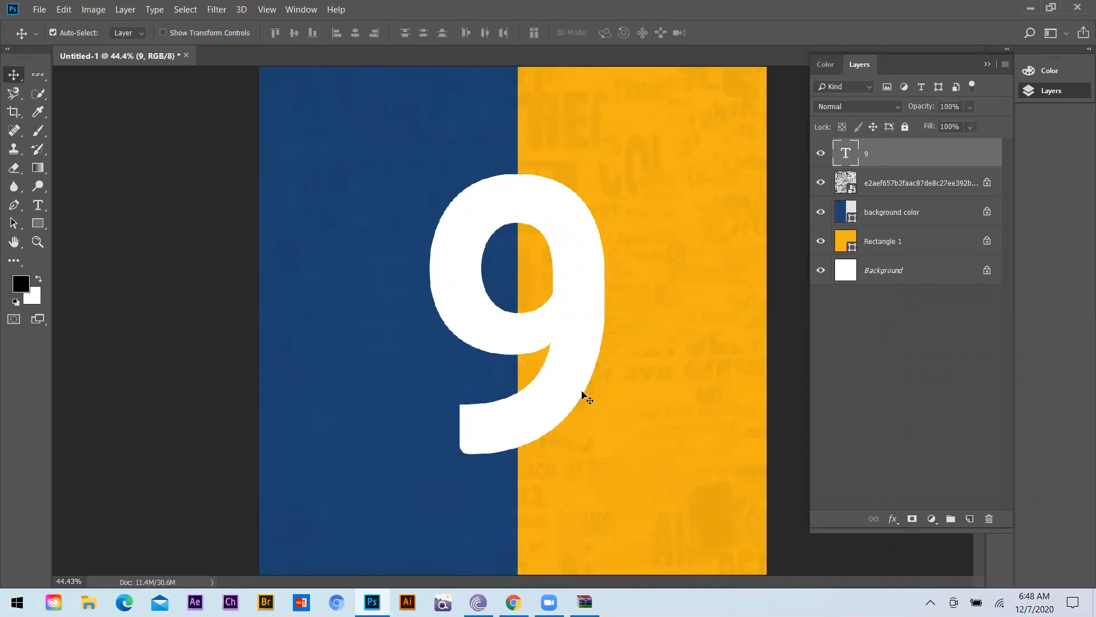
scroll(565, 320, "up", 1)
- Switch from Photoshop to the desktop and open the behance august 2020 folder inside Class references
left_click(1035, 7)
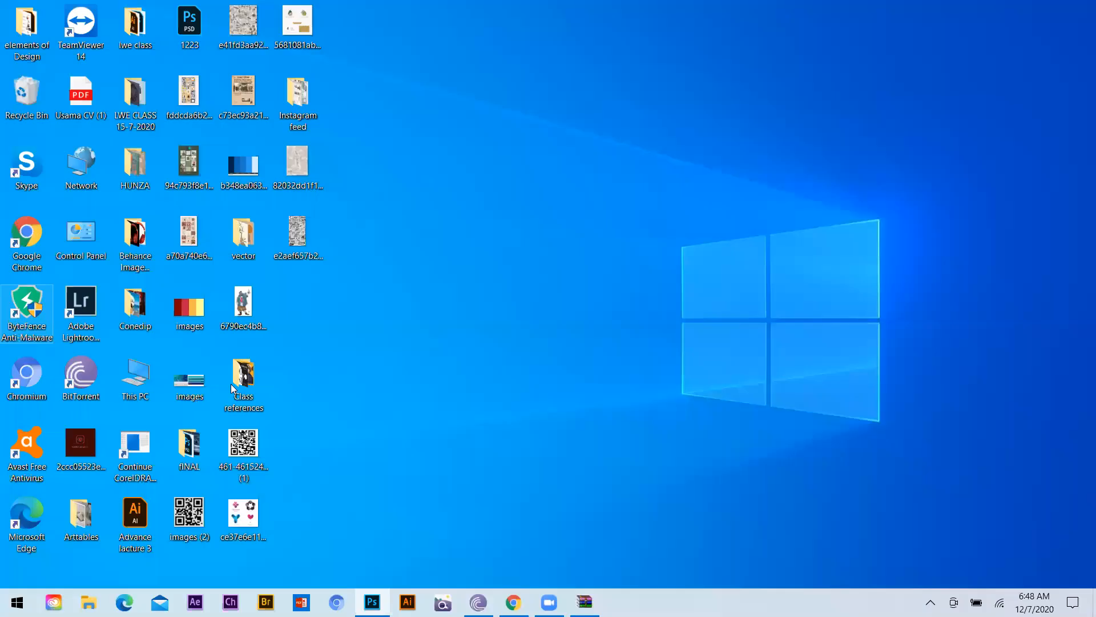
left_click(233, 389)
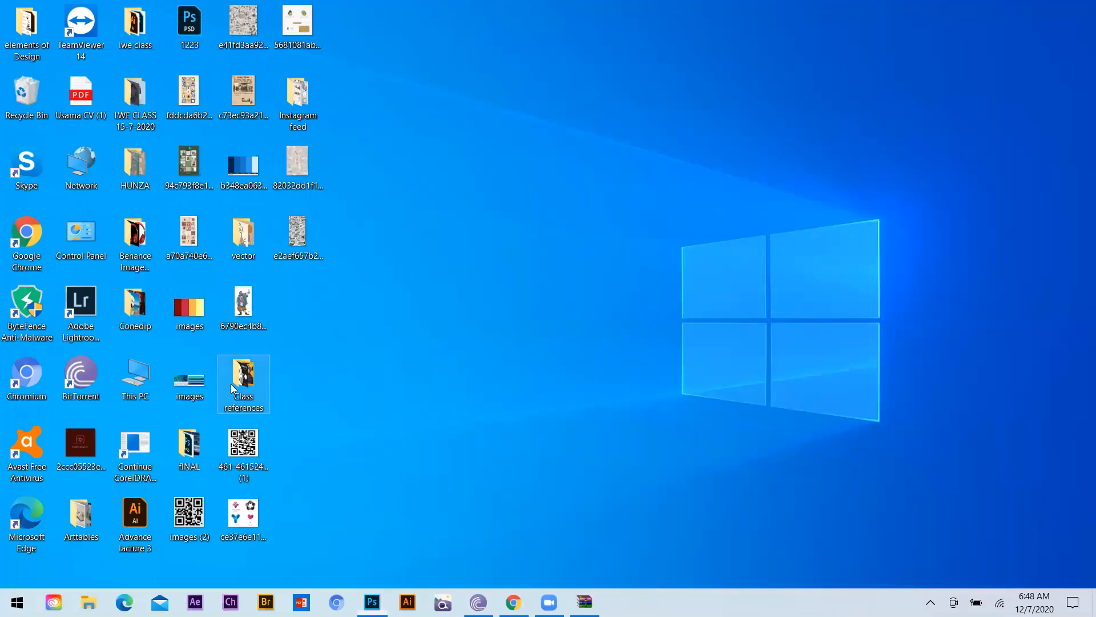
double_click(231, 389)
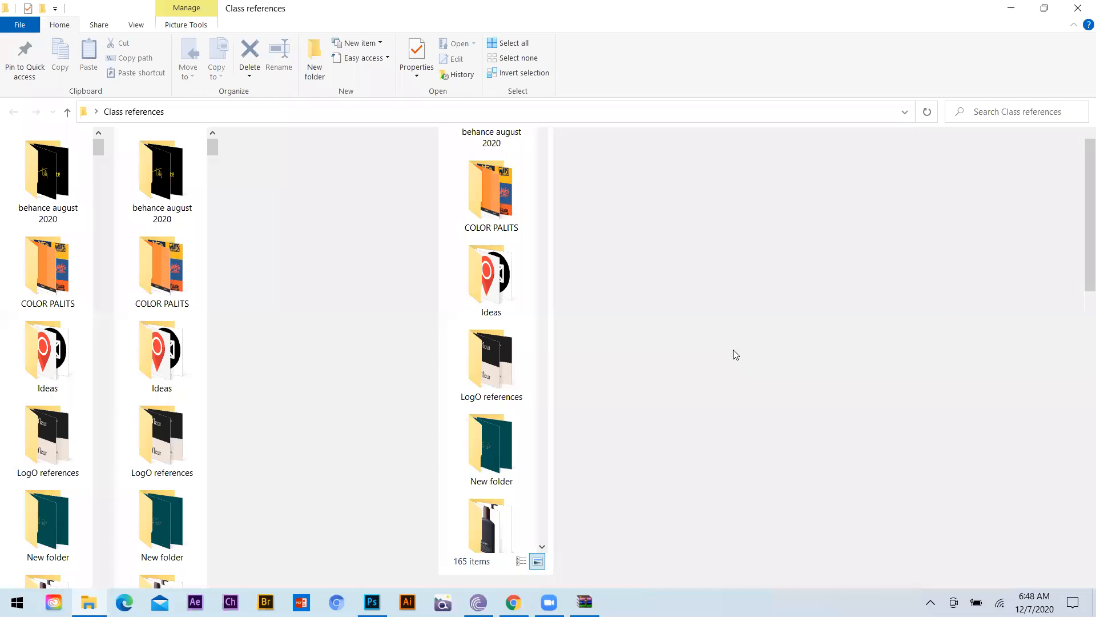
scroll(172, 183, "down", 3)
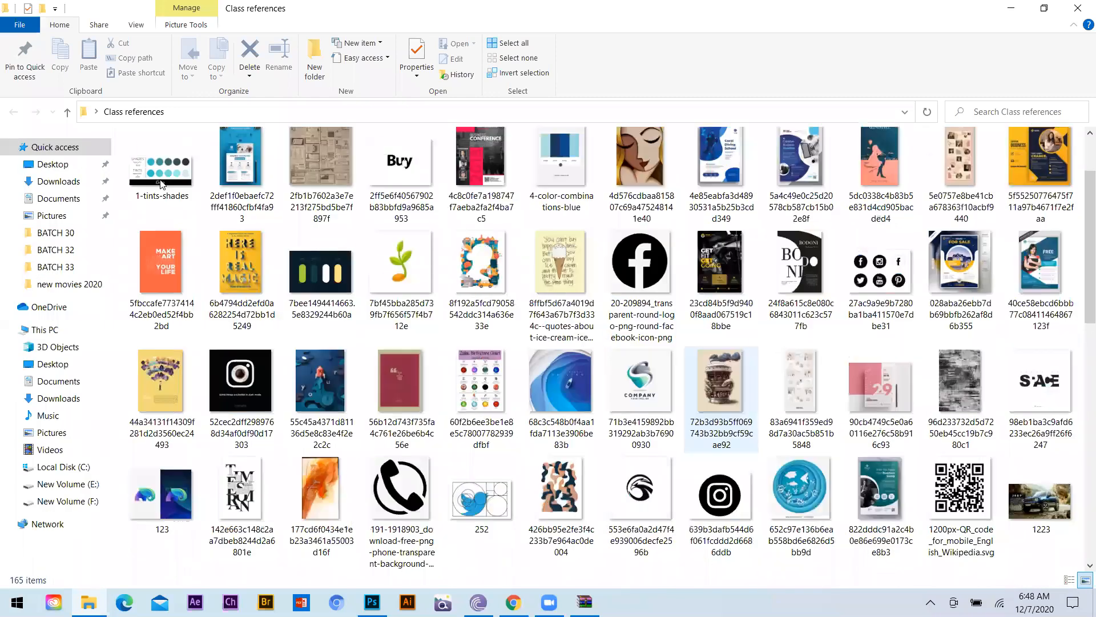
scroll(525, 291, "up", 3)
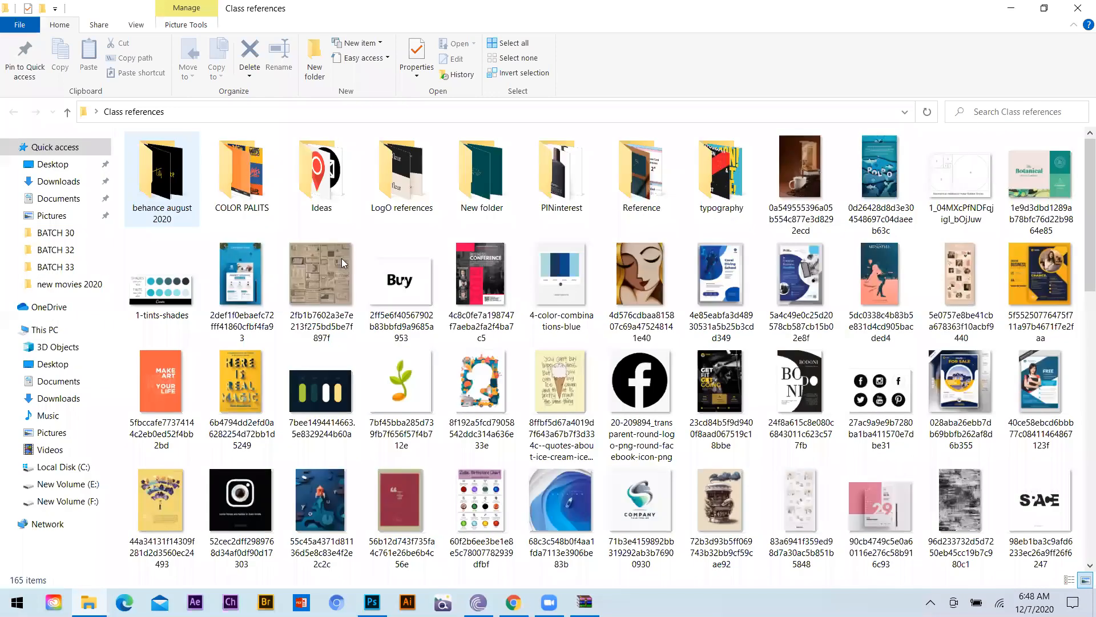
key("Return")
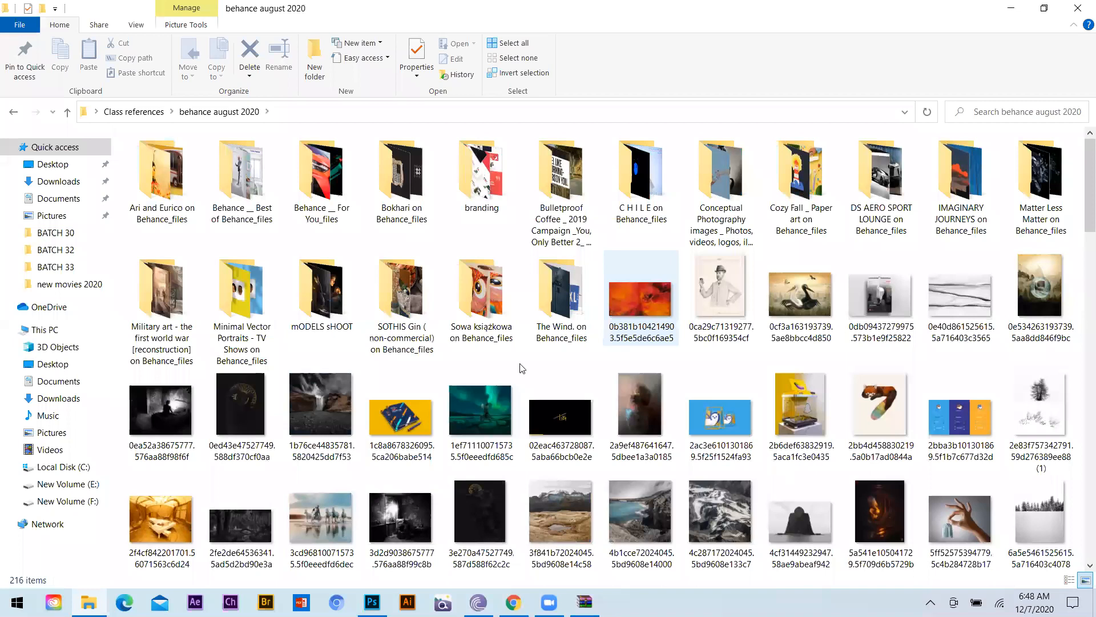
- Look through the folder's images and subfolders for reference artwork, ending in the Bulletproof Coffee 2019 Campaign folder
key("s")
scroll(521, 367, "down", 3)
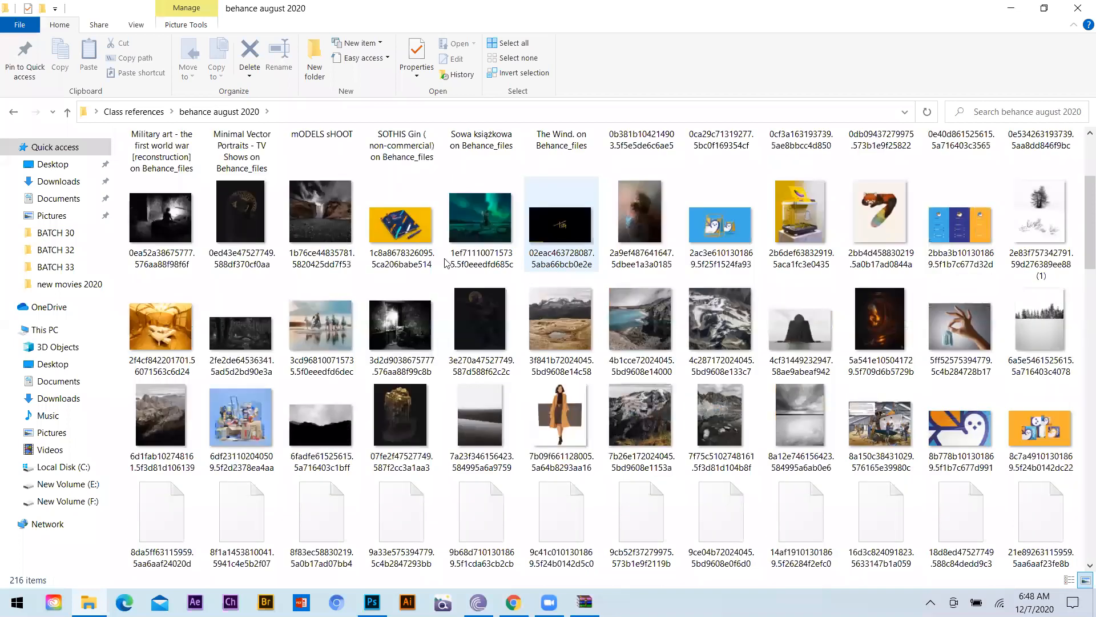
scroll(219, 196, "down", 4)
double_click(152, 193)
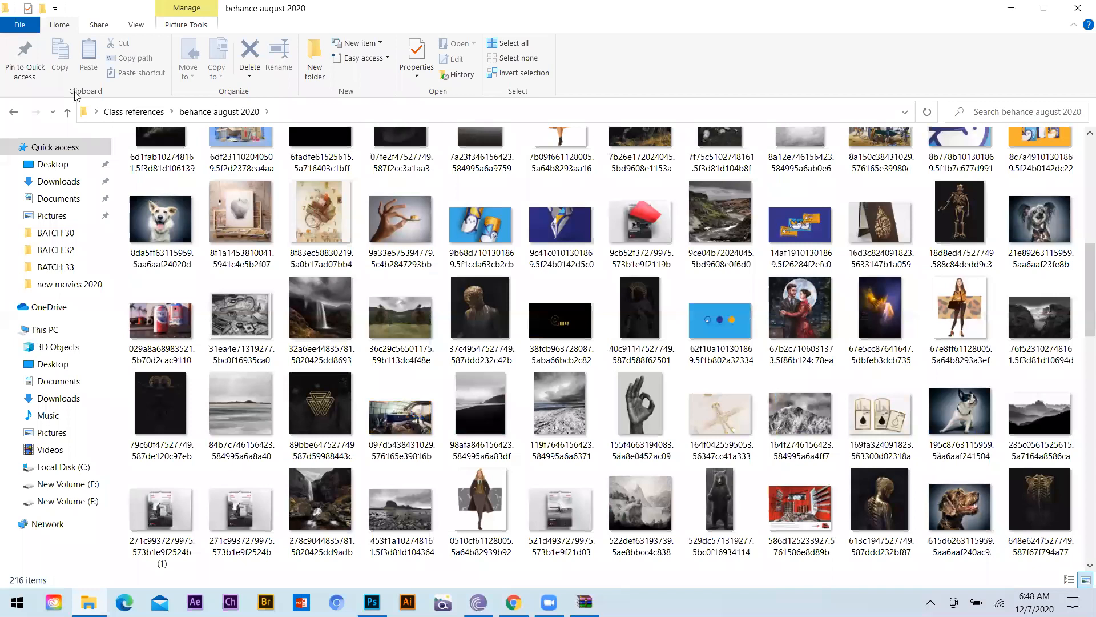
key("BackSpace")
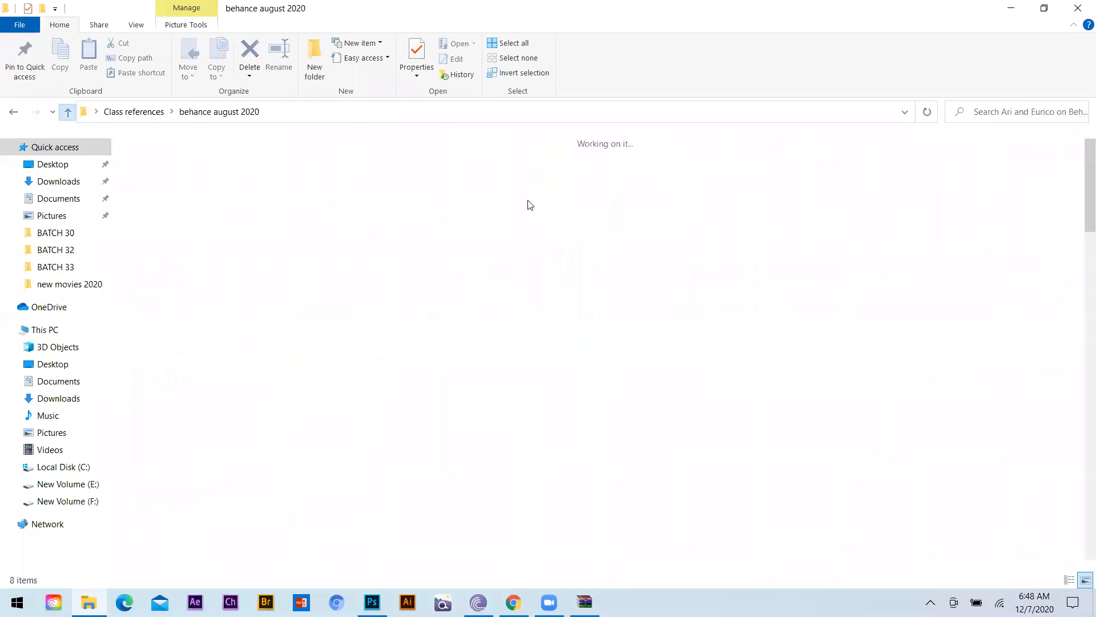
double_click(553, 196)
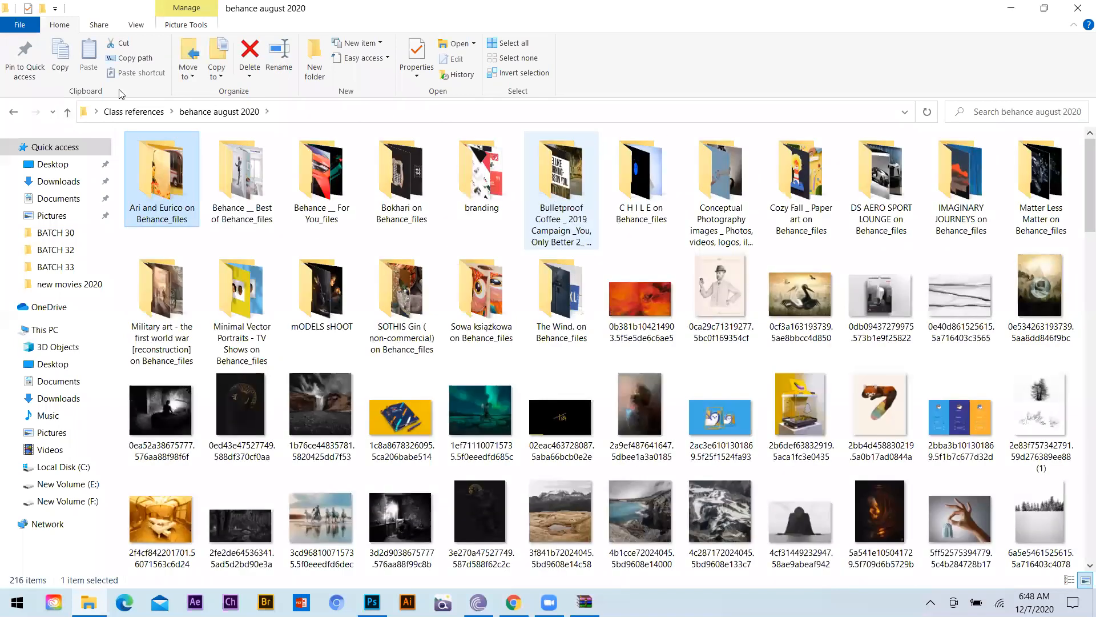
left_click(67, 112)
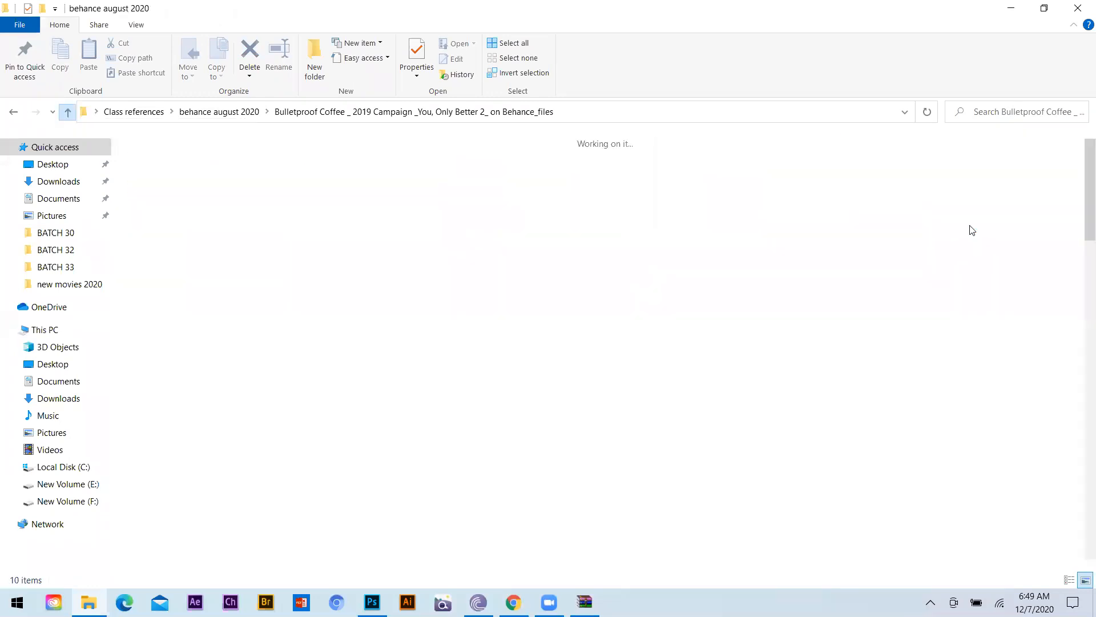
double_click(555, 200)
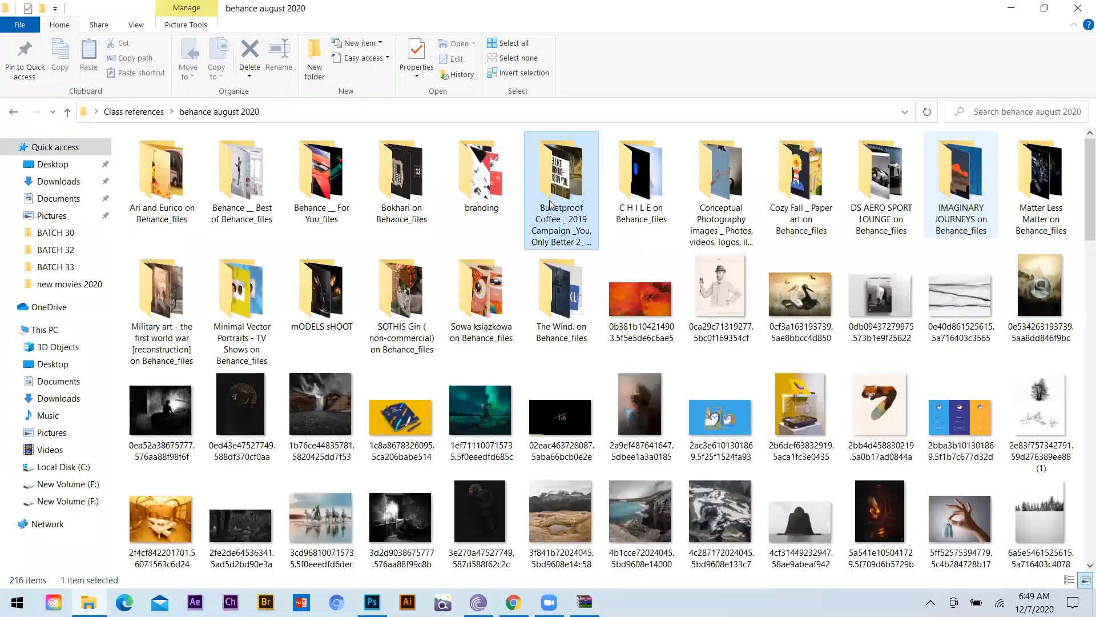
- View the photos of the jumping man and the water balloon fight, and return to the behance august 2020 folder
left_click(146, 182)
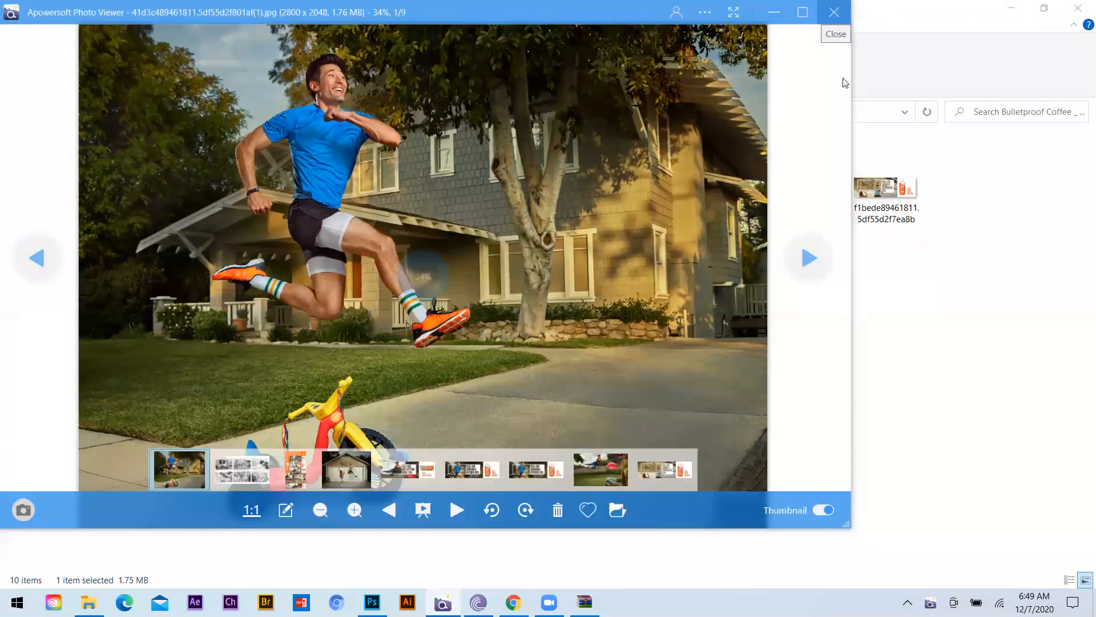
key("Escape")
left_click(795, 181)
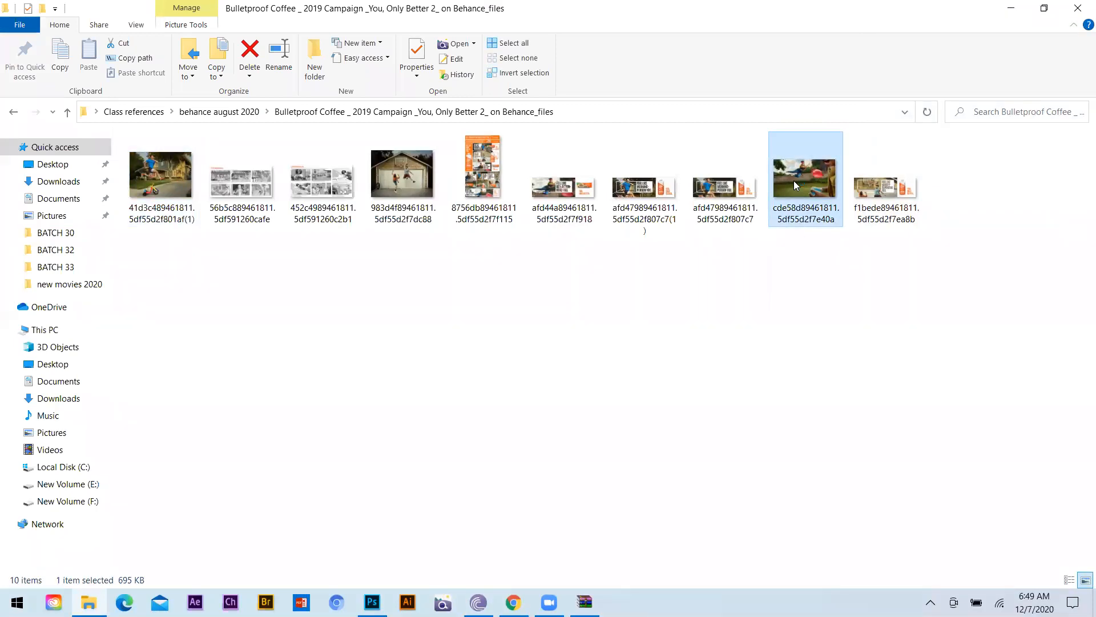
double_click(795, 182)
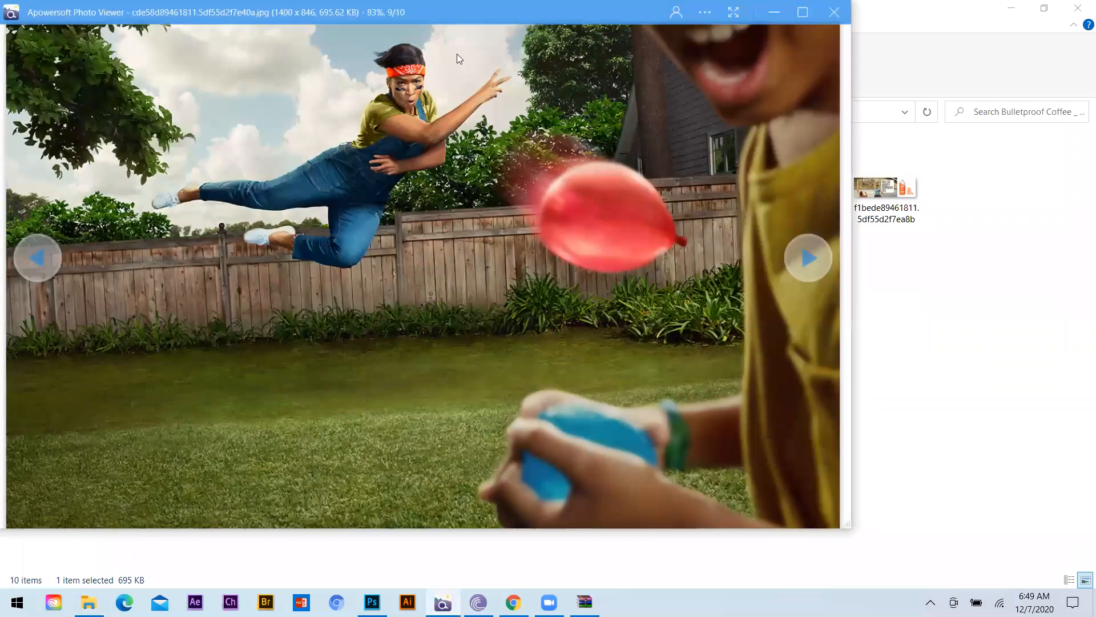
key("Escape")
left_click(67, 112)
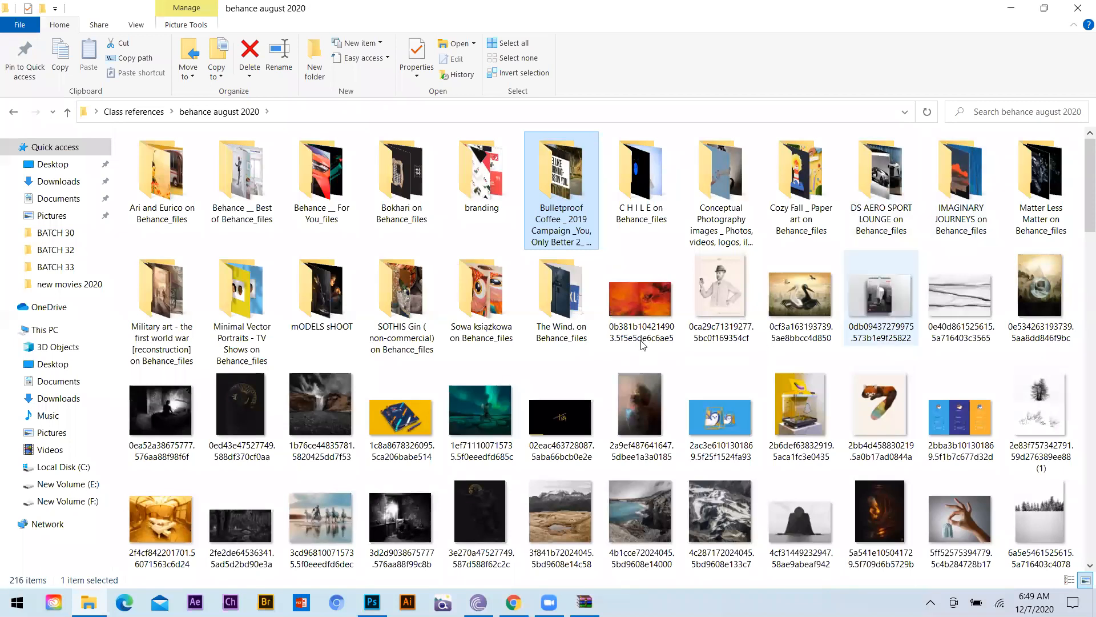
- Find the illustration of the woman in an orange jacket and place it into the Photoshop document
scroll(641, 343, "down", 3)
scroll(986, 321, "down", 5)
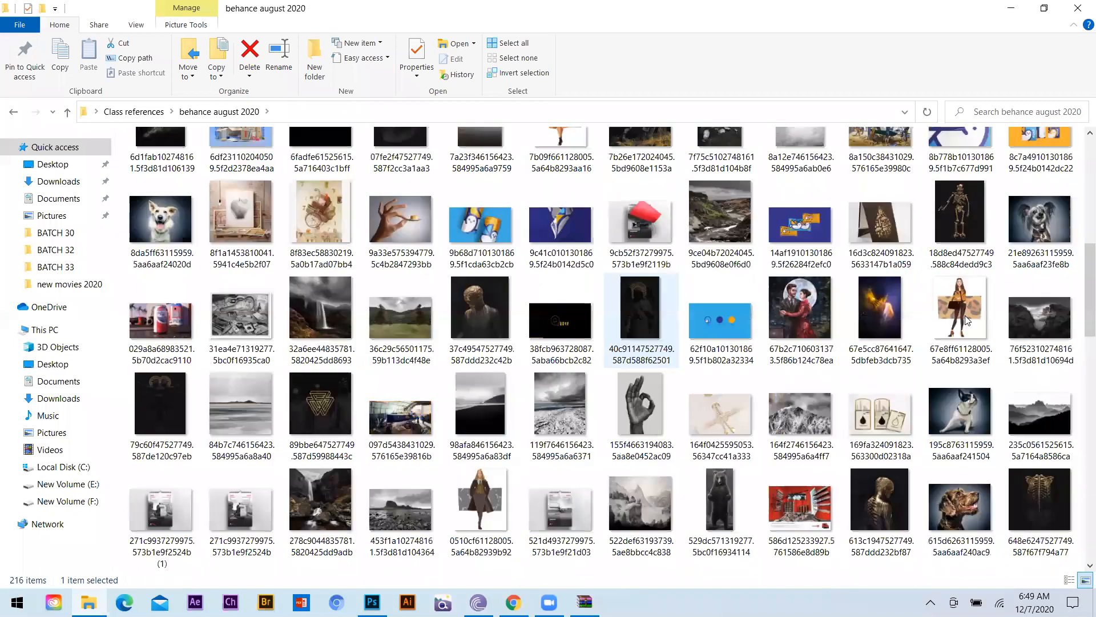
left_click(966, 319)
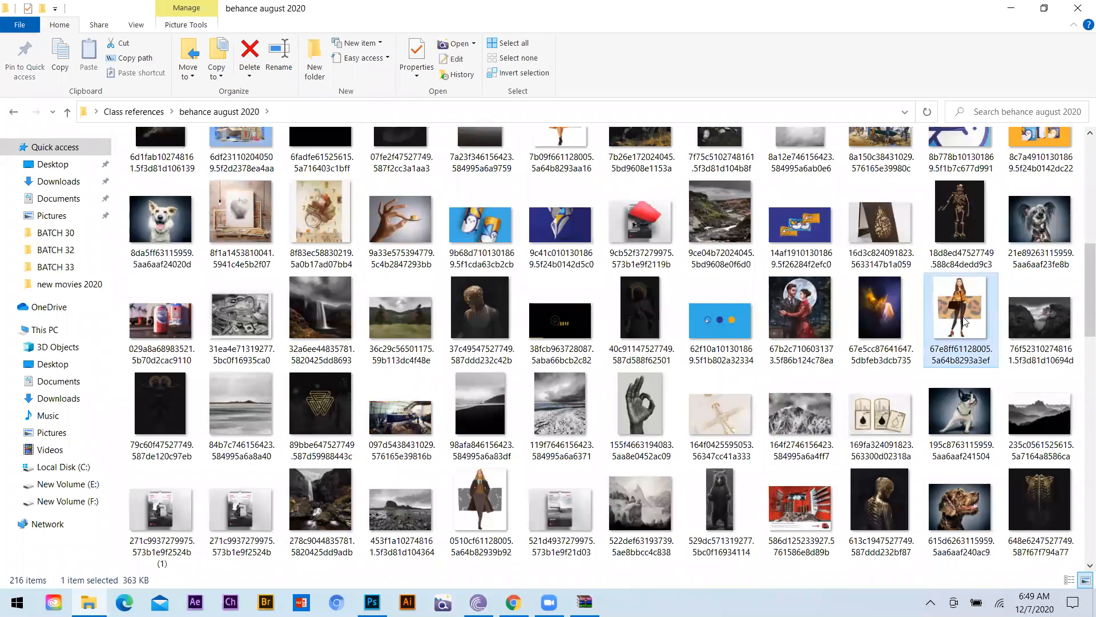
mouse_move(965, 321)
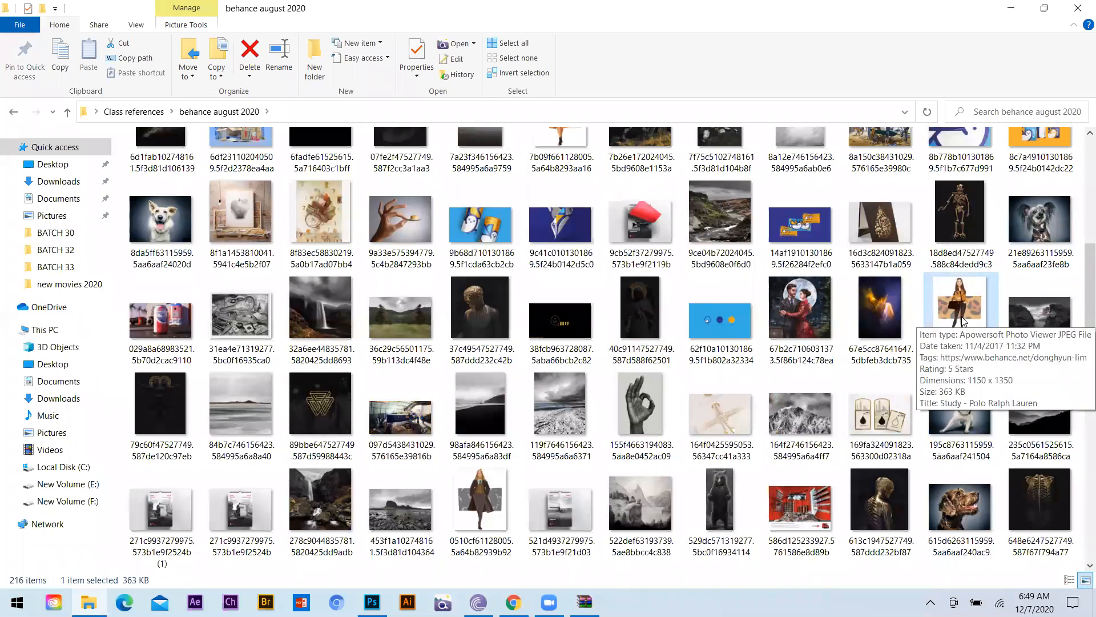
double_click(960, 309)
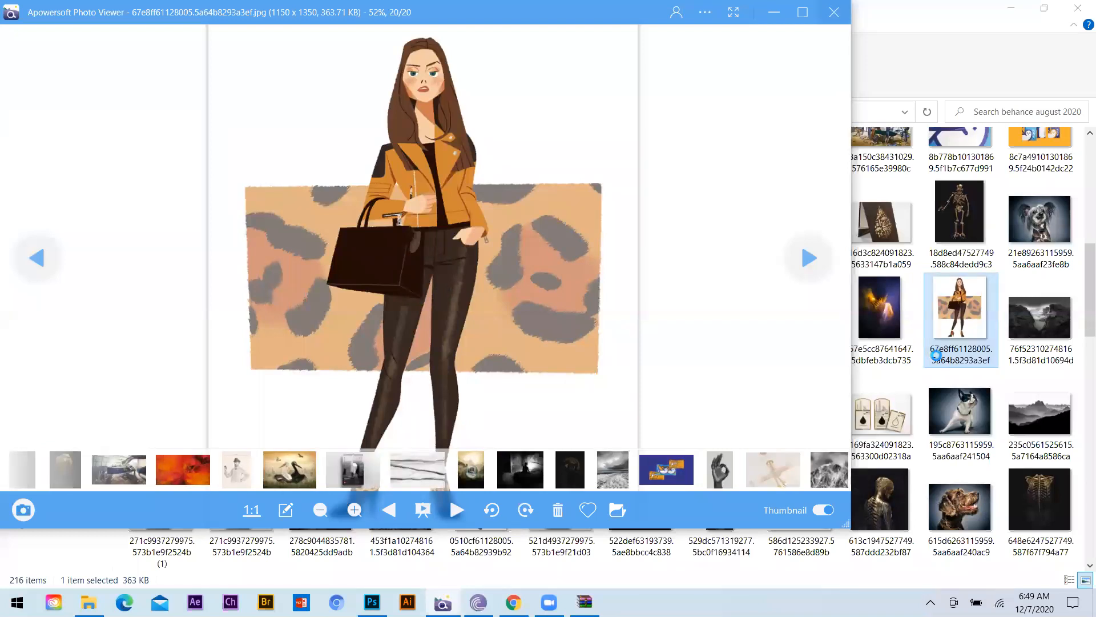
left_click_drag(961, 309, 507, 348)
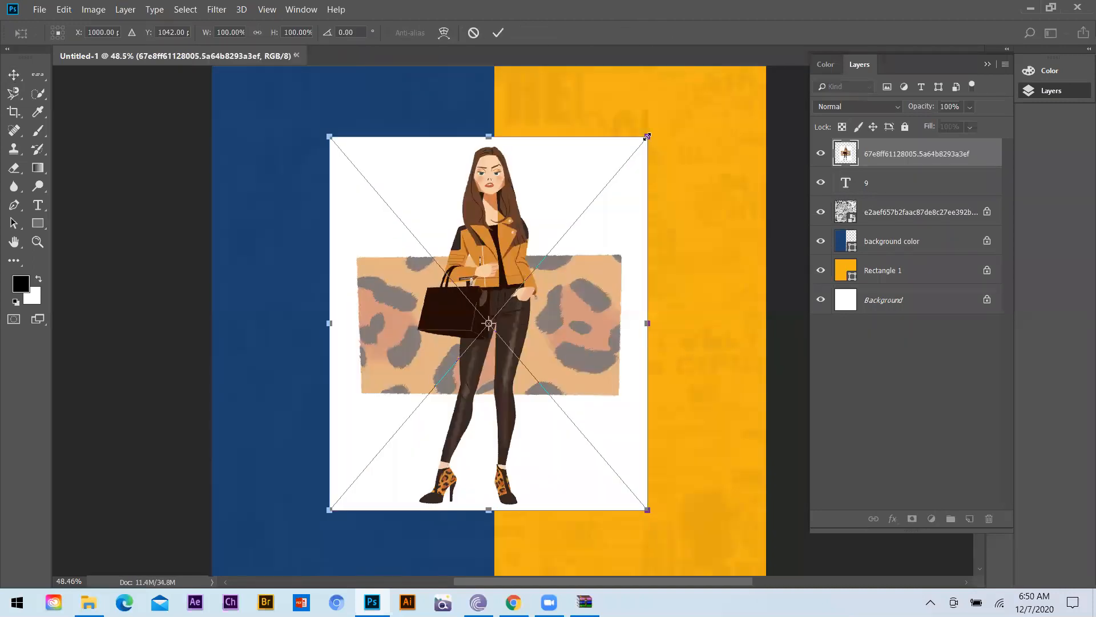
- Scale the placed woman illustration down slightly and position it over the right part of the 9
left_click_drag(634, 166, 651, 187)
scroll(653, 186, "down", 2)
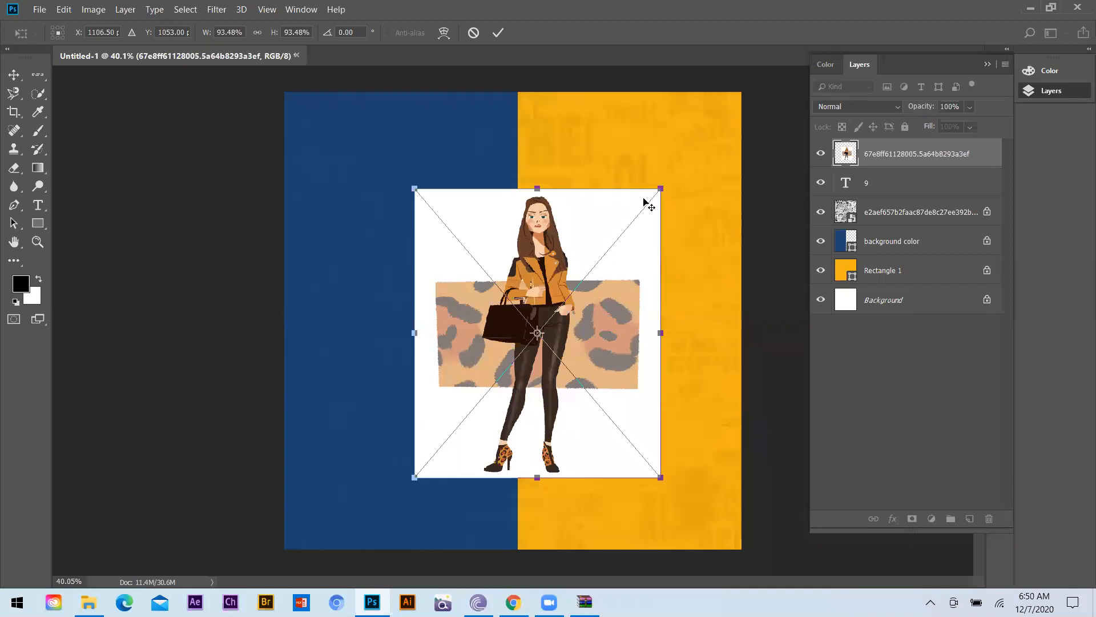
key("Return")
left_click_drag(627, 361, 627, 353)
scroll(592, 334, "up", 3)
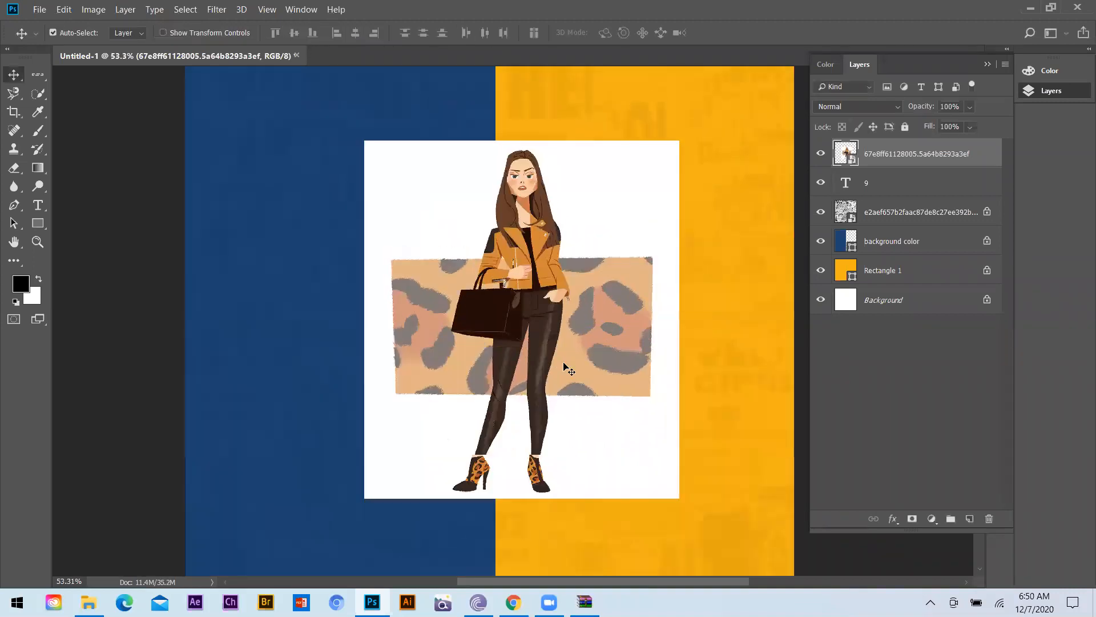
left_click_drag(534, 357, 554, 349)
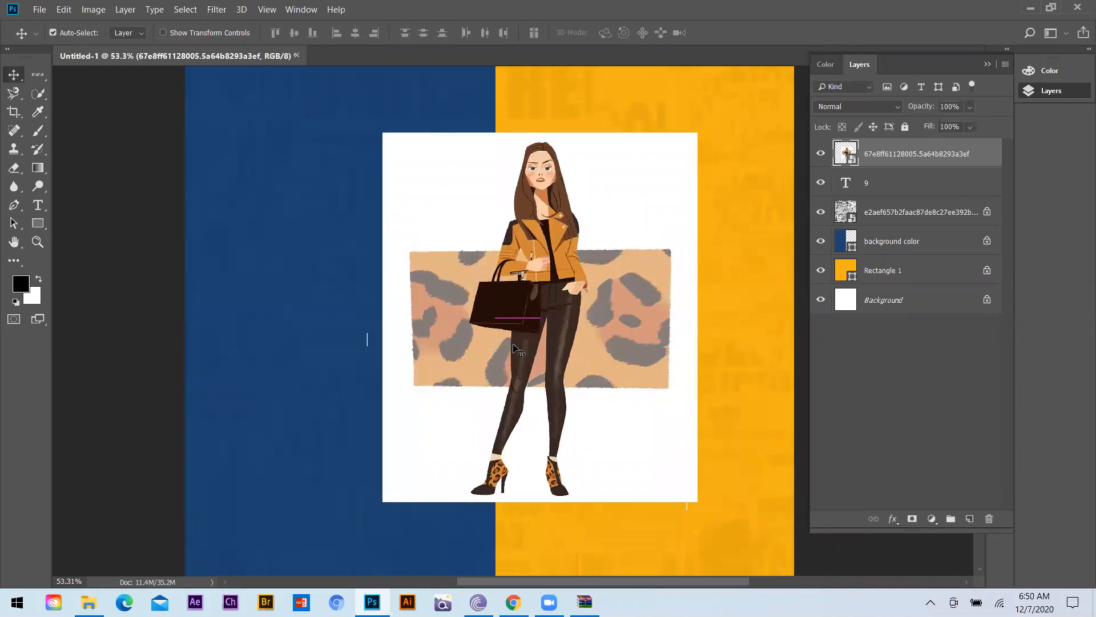
scroll(656, 392, "down", 2)
scroll(656, 392, "up", 1)
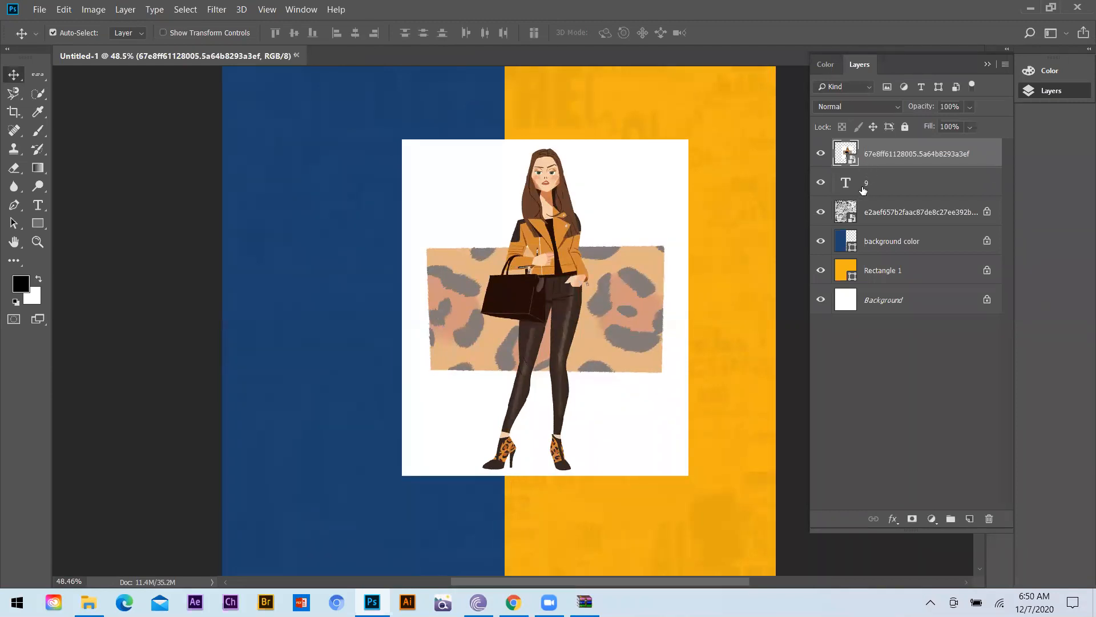
- Clip the woman illustration layer to the 9 text layer below it
mouse_move(889, 157)
left_mouse_down()
mouse_move(878, 276)
mouse_move(872, 157)
left_mouse_up()
left_click_drag(884, 172, 886, 164)
left_click(886, 164, "alt")
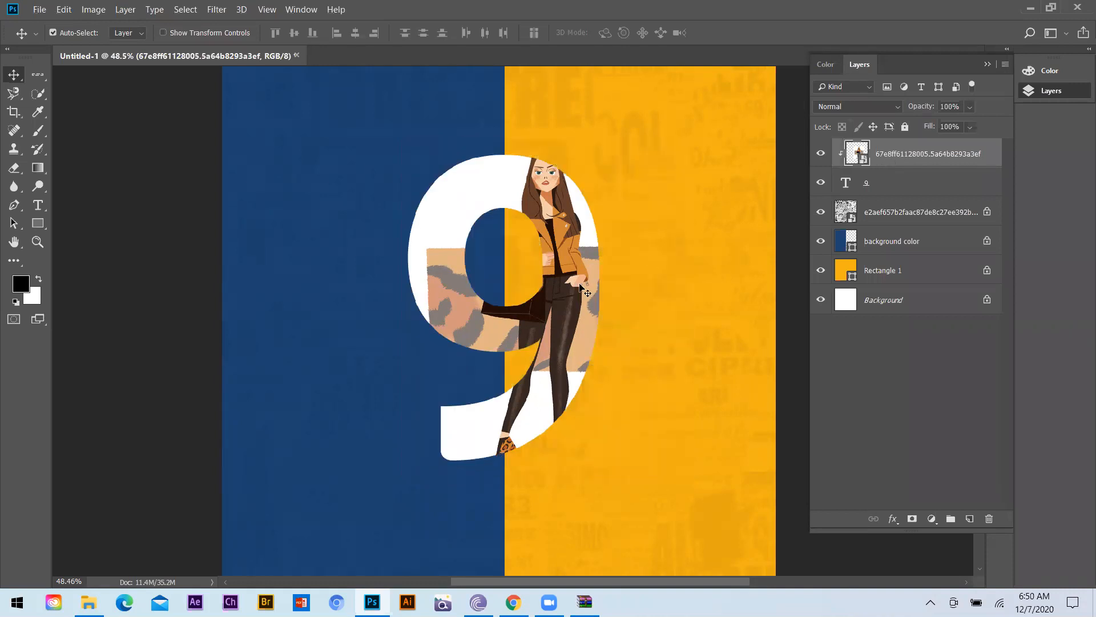
- Move the woman illustration slightly down and left so her figure follows the right stroke of the 9
mouse_move(580, 261)
left_mouse_down()
mouse_move(598, 289)
mouse_move(569, 264)
mouse_move(571, 278)
left_mouse_up()
scroll(640, 341, "up", 1)
scroll(594, 285, "up", 1)
scroll(567, 460, "down", 3)
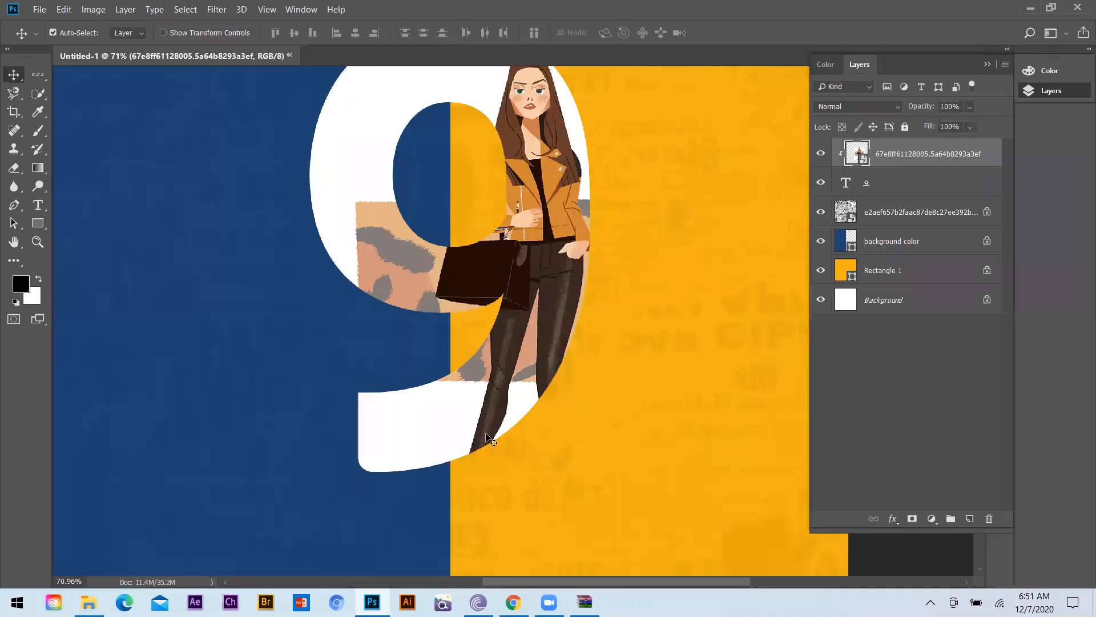
scroll(560, 297, "up", 1)
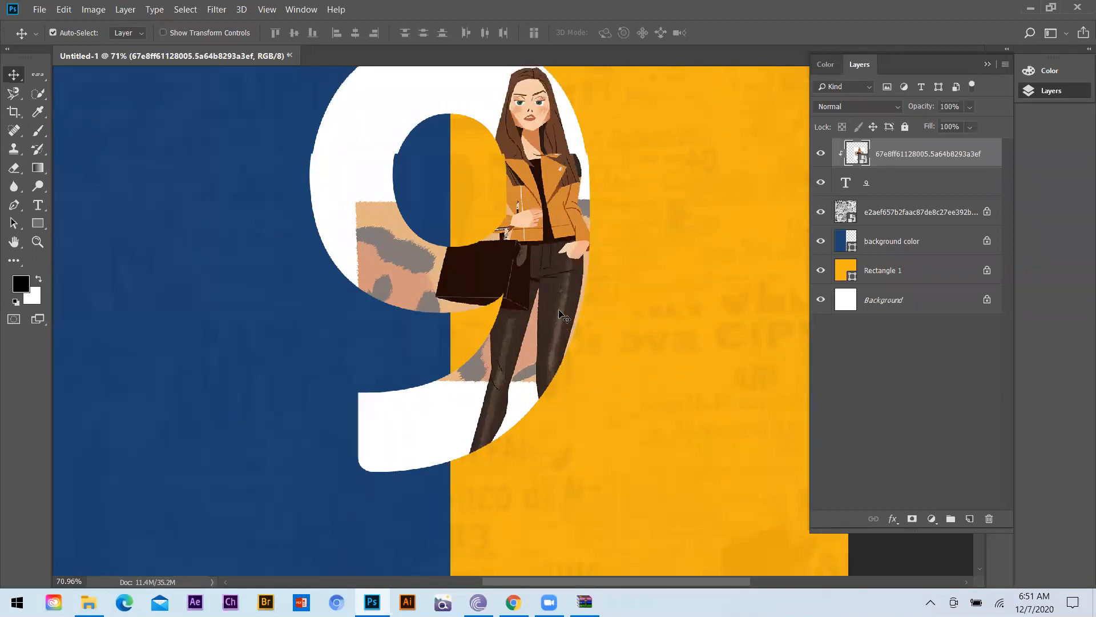
scroll(560, 309, "up", 1)
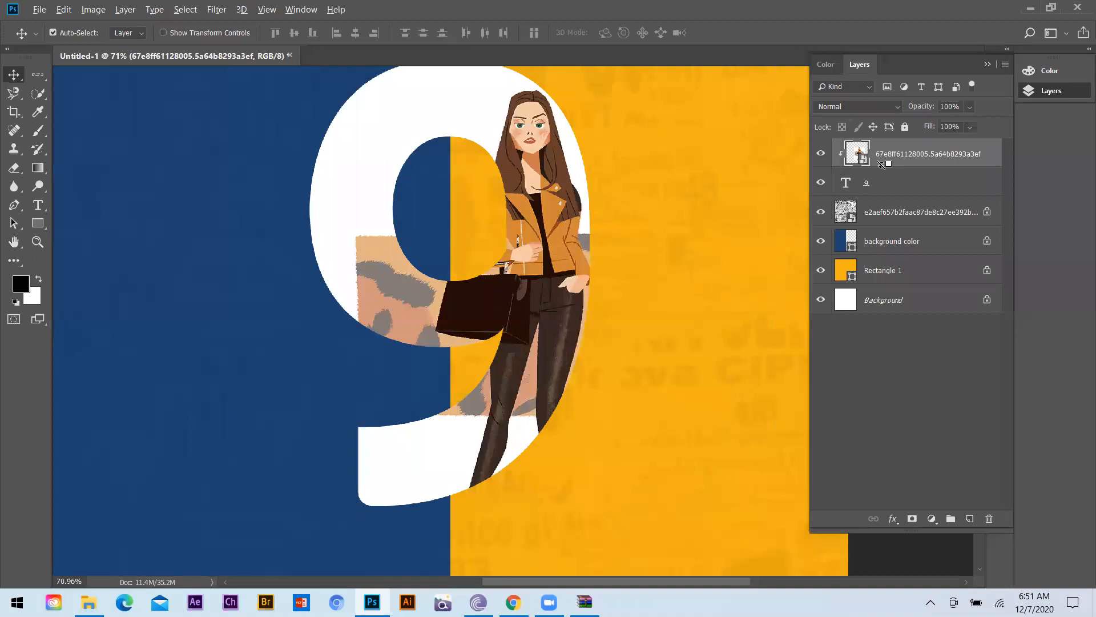
- Release the woman illustration from its clipping mask on the 9 and rasterize its layer
left_click(879, 165, "alt")
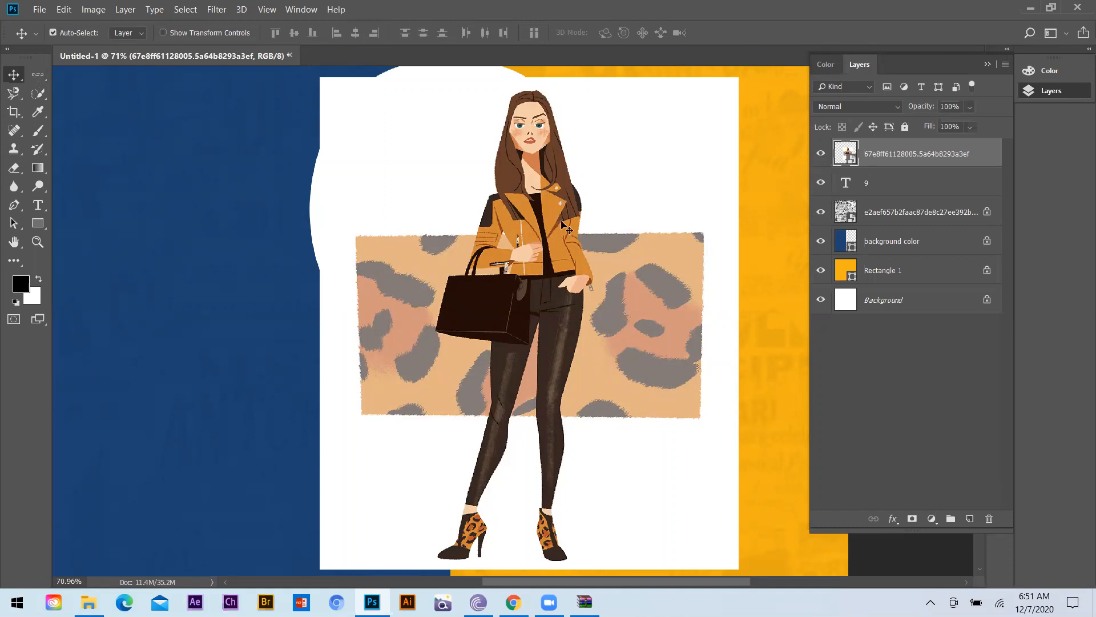
right_click(900, 152)
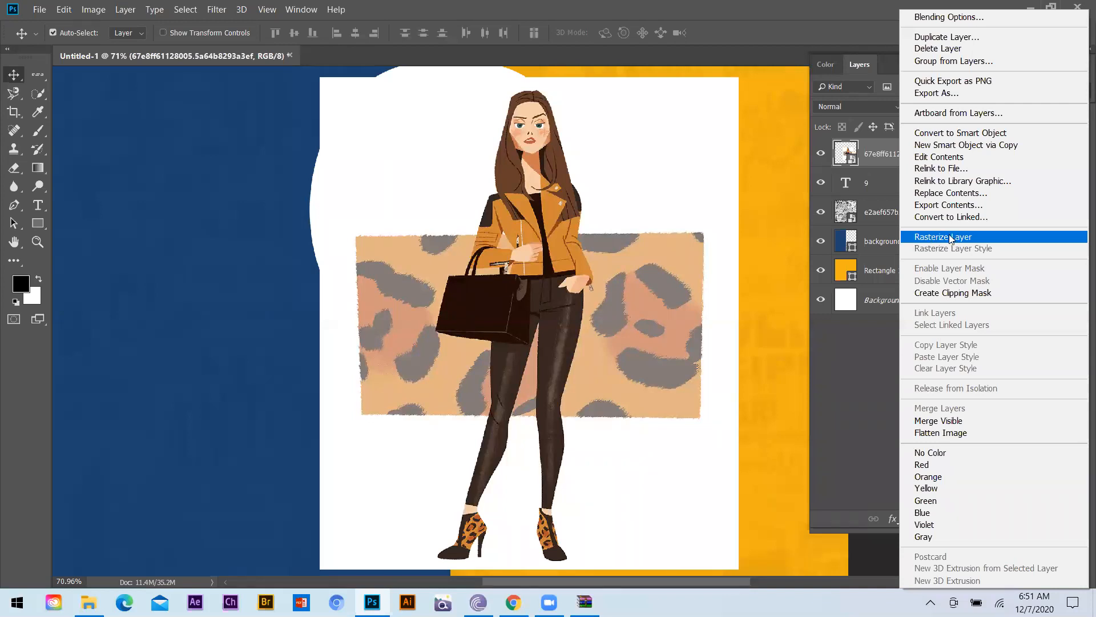
left_click(951, 239)
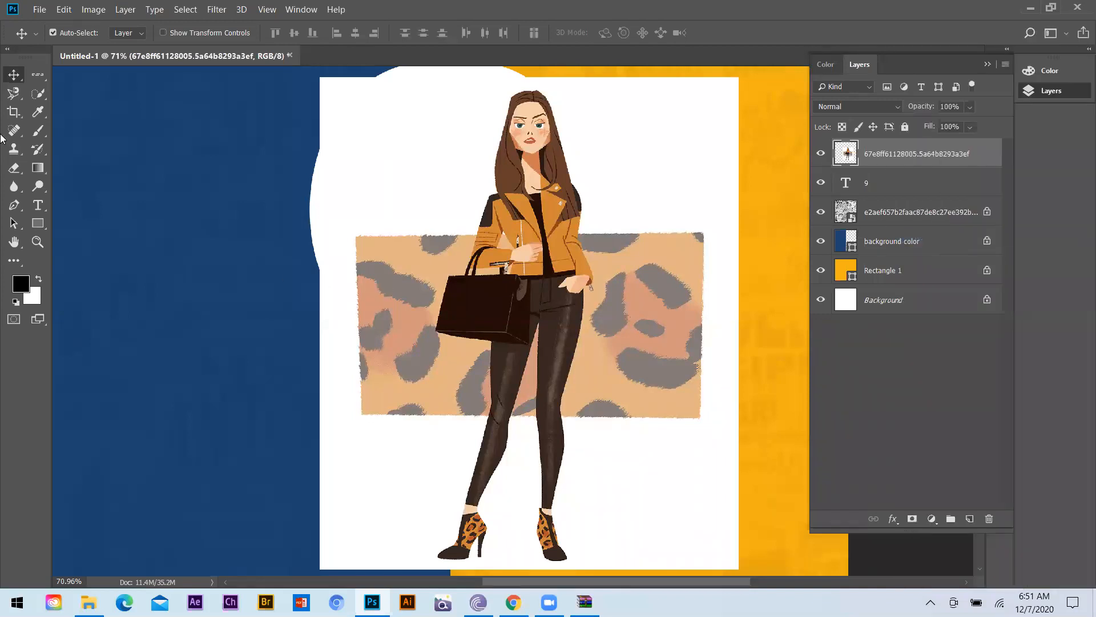
left_click(38, 74)
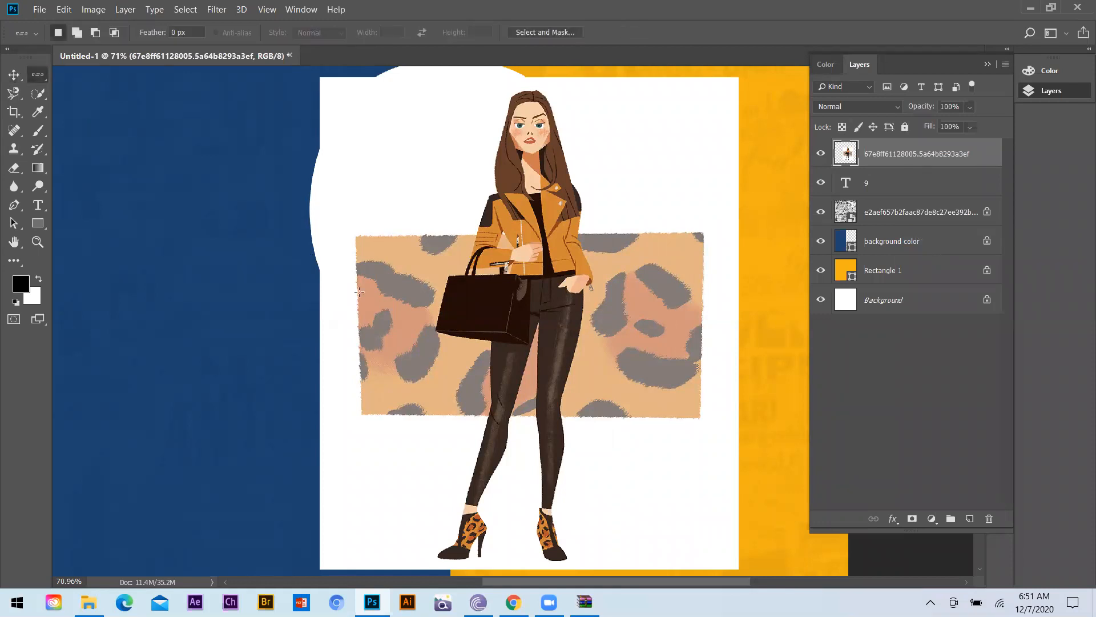
left_click(394, 409)
key("ctrl+d")
right_click(37, 78)
left_click(81, 85)
left_click_drag(340, 184, 415, 455)
key("ctrl+d")
- Select the left strip of the illustration layer, stretch it left past the 9's left edge, and clear the selection
right_click(37, 75)
left_click(85, 73)
left_click_drag(342, 200, 415, 463)
key("ctrl+t")
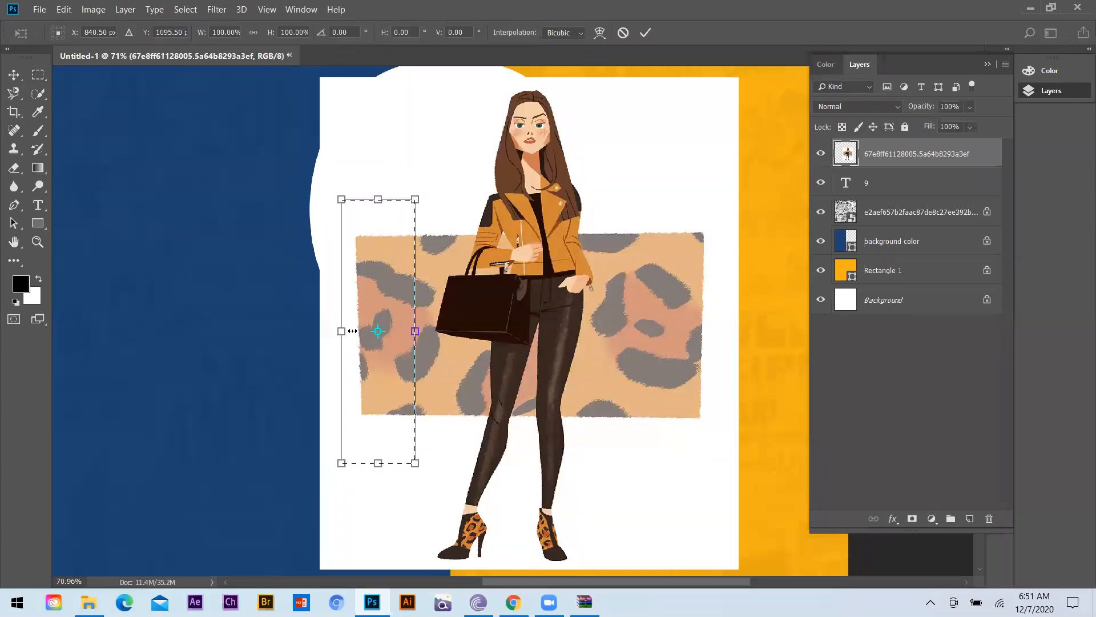
left_click_drag(301, 329, 212, 325)
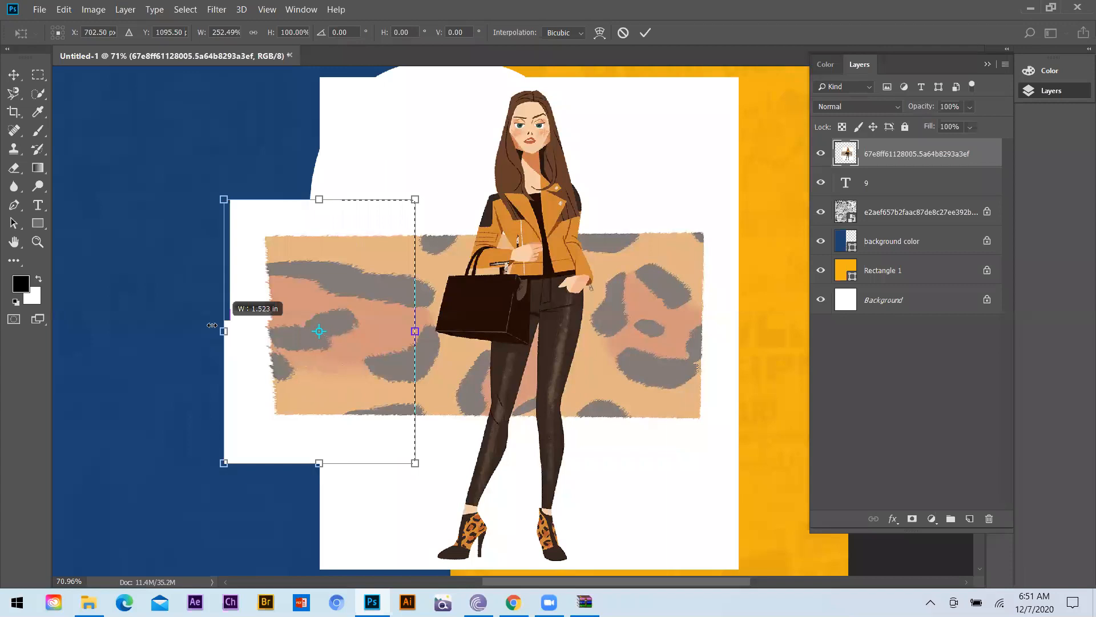
key("Return")
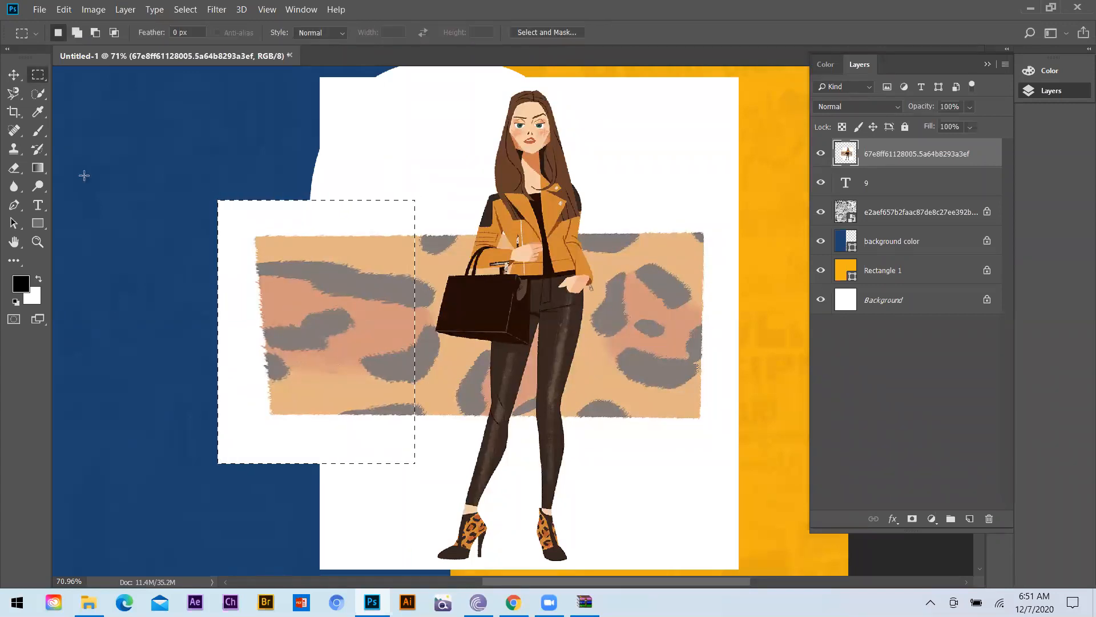
left_click(14, 75)
key("ctrl+d")
left_click(138, 208)
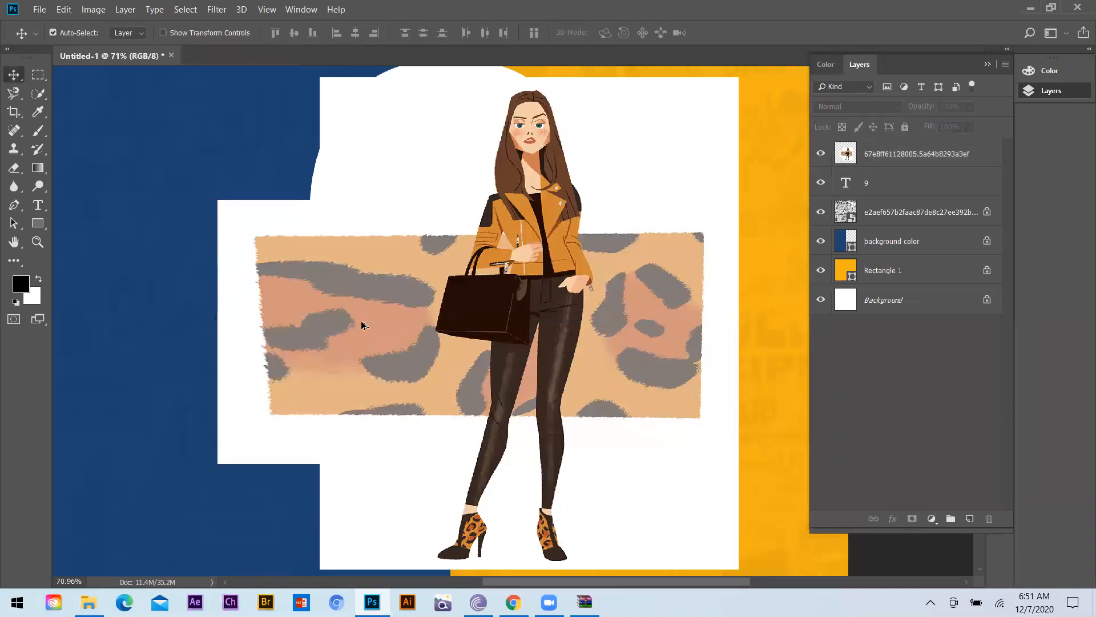
- Clip the stretched woman illustration layer to the 9 text layer below it
left_click(898, 155)
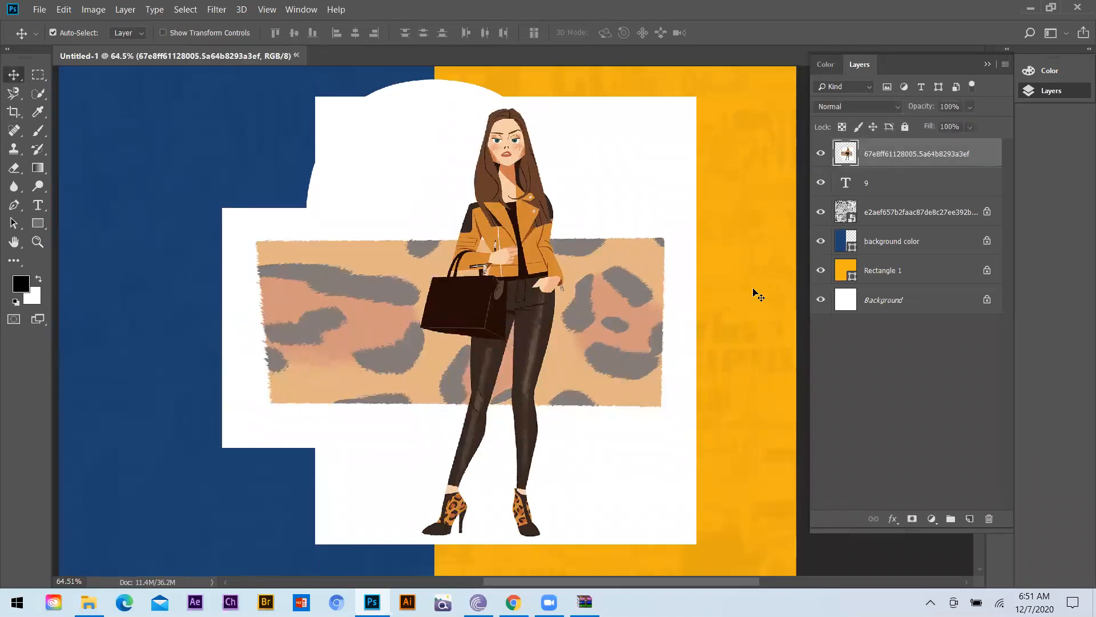
left_click_drag(886, 157, 884, 166)
left_click(884, 166, "alt")
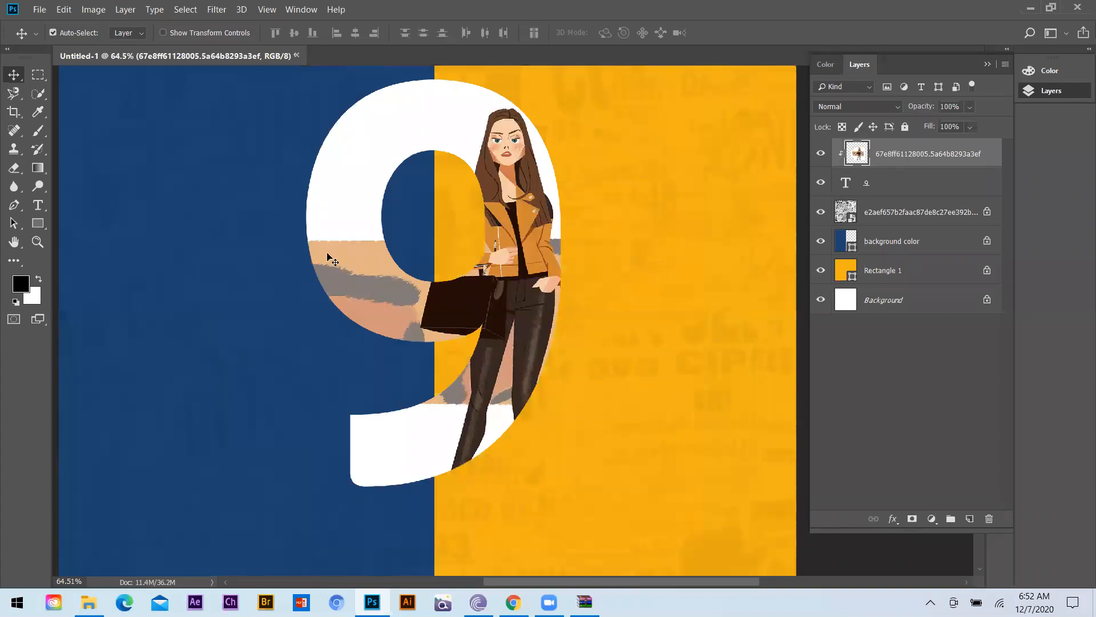
- Move the clipped woman illustration slightly down within the 9
scroll(241, 290, "down", 1)
scroll(515, 325, "down", 3)
scroll(491, 211, "up", 1)
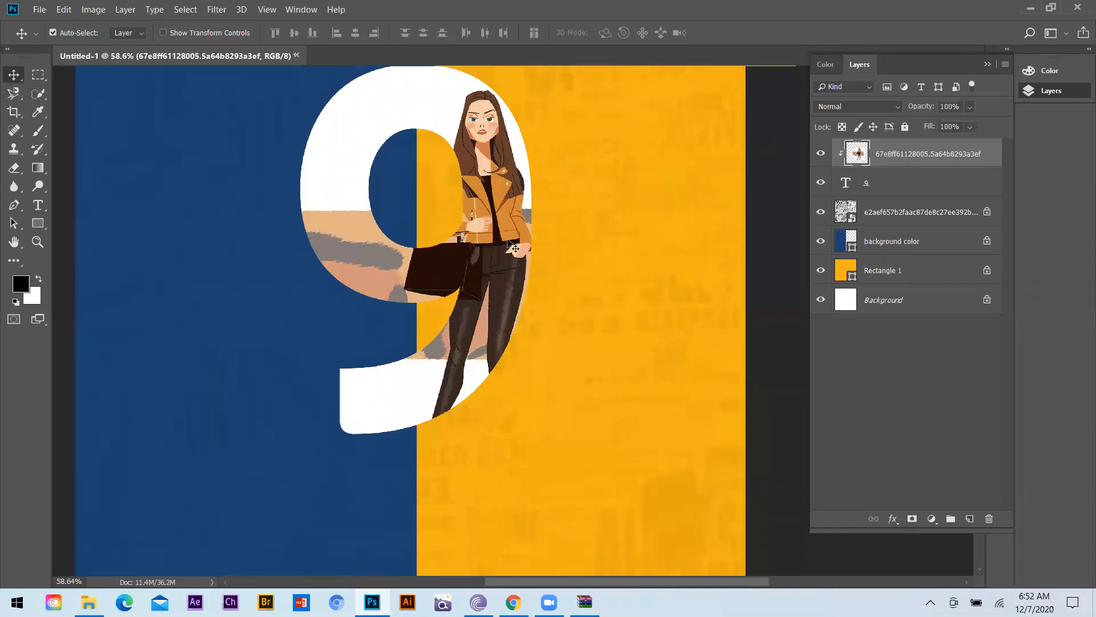
left_click_drag(508, 230, 502, 238)
scroll(423, 241, "up", 2)
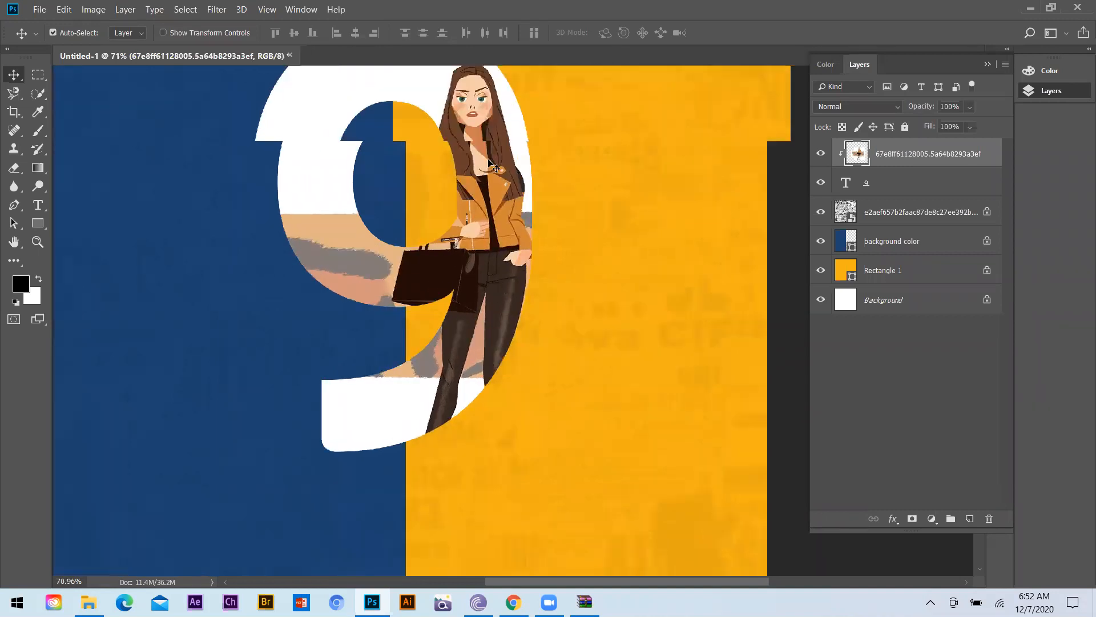
scroll(423, 241, "down", 1)
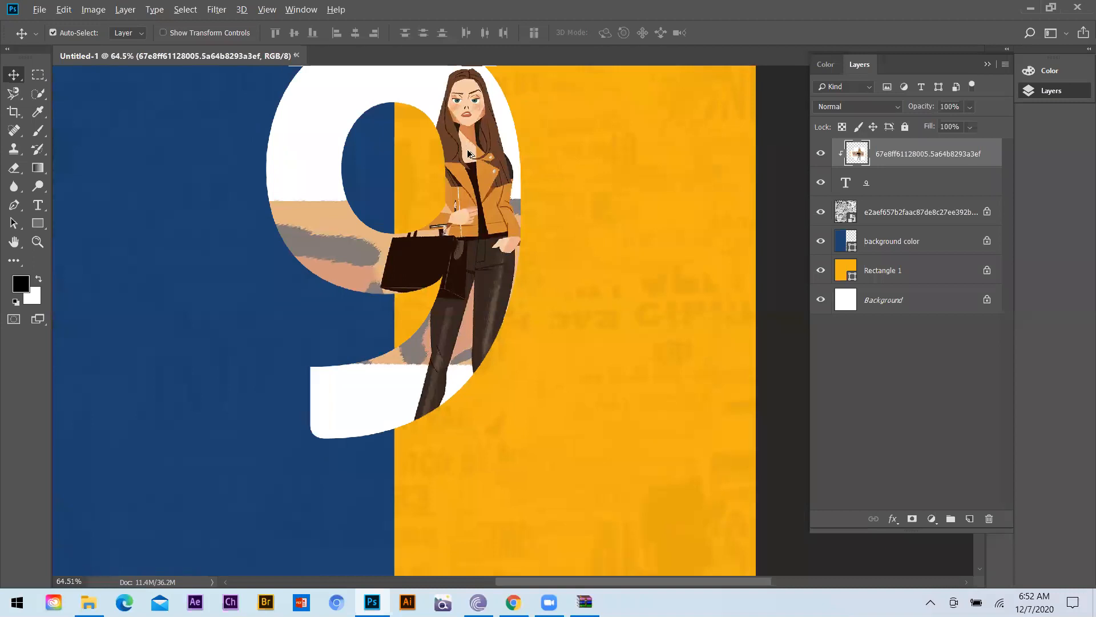
scroll(481, 188, "down", 1)
scroll(479, 263, "up", 2)
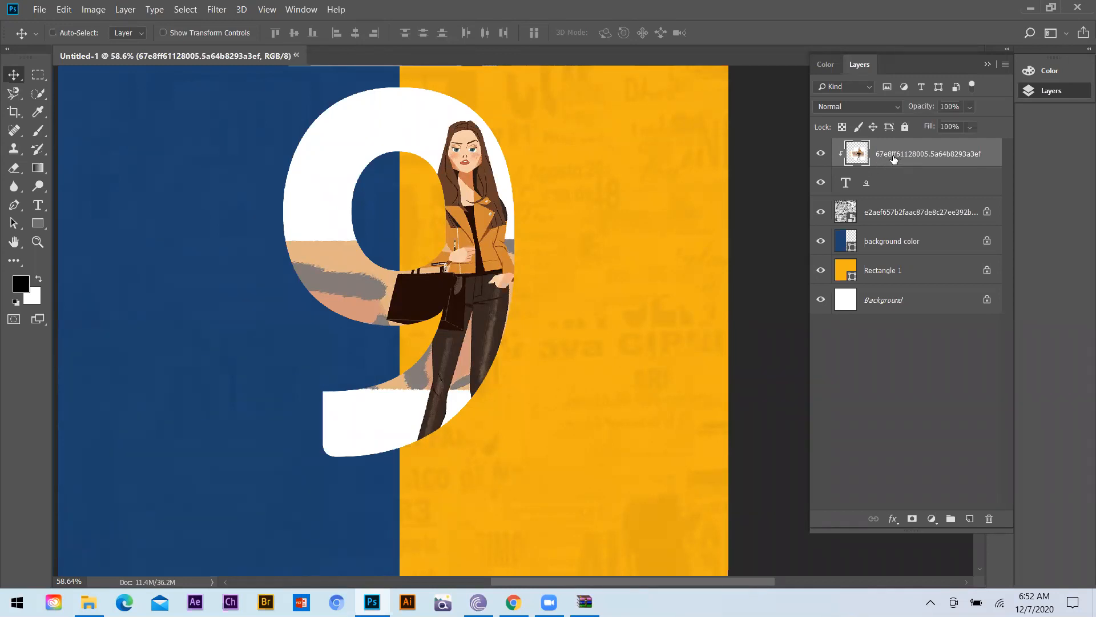
- Duplicate the woman illustration layer and lower the unclipped copy's opacity to 35%
key("ctrl+j")
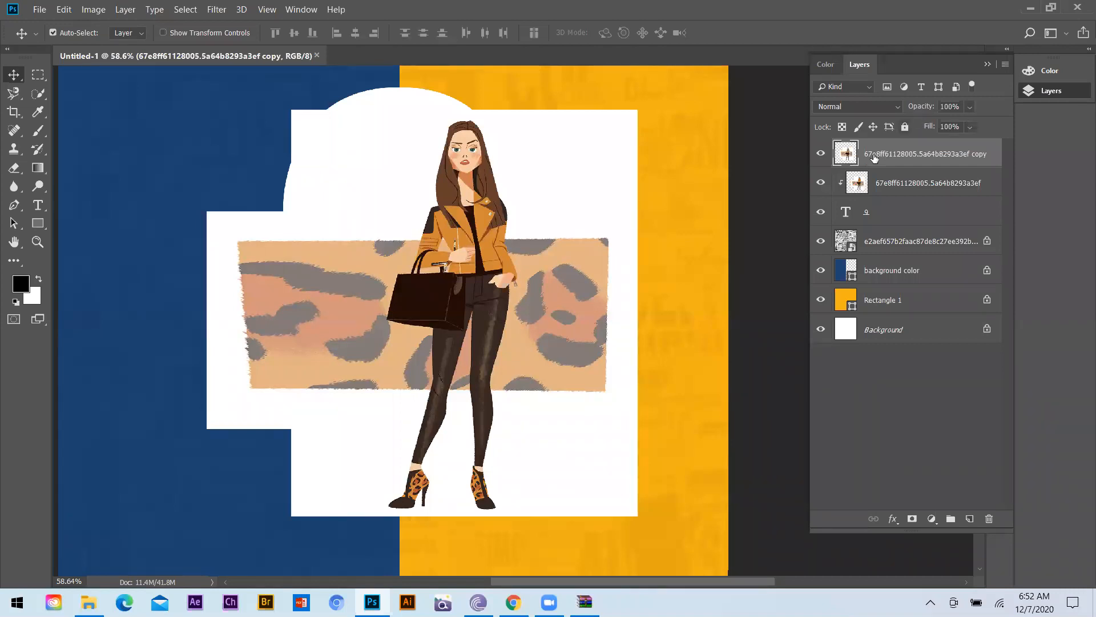
left_click(970, 127)
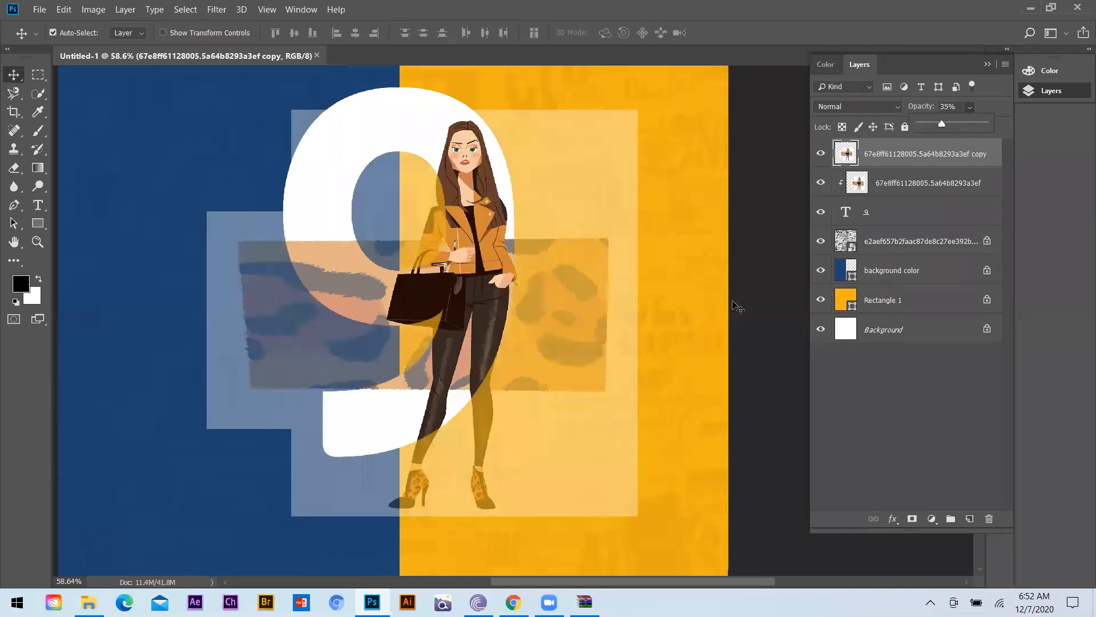
- Start a Pen tool path along the outer edge of the woman's right-hand leg, beginning where it leaves the 9
scroll(516, 418, "up", 3, "alt")
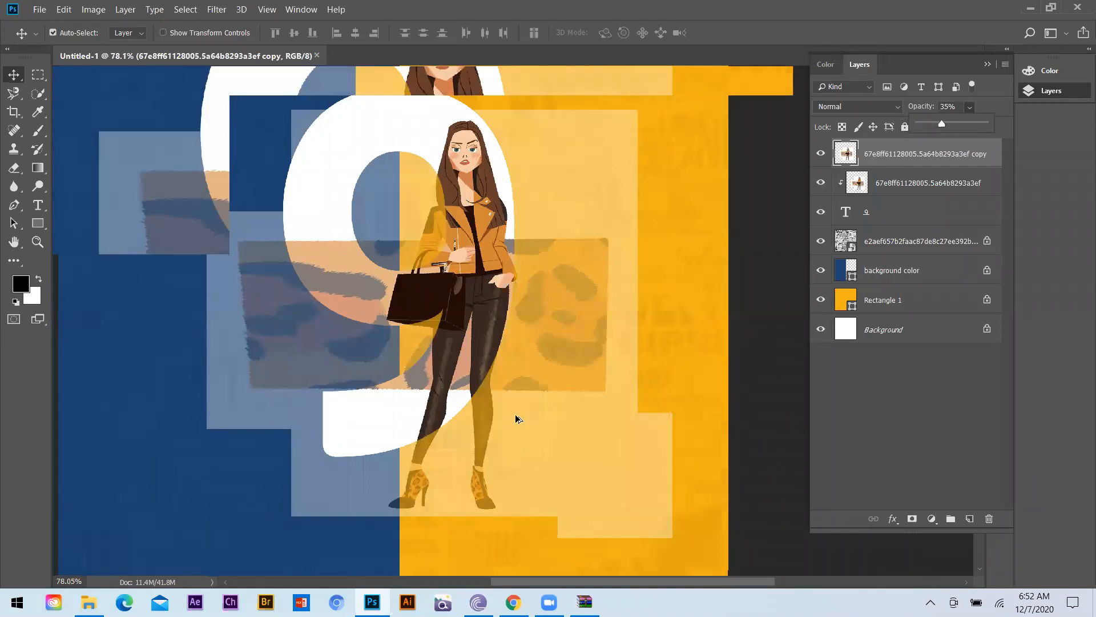
scroll(409, 242, "up", 2, "alt")
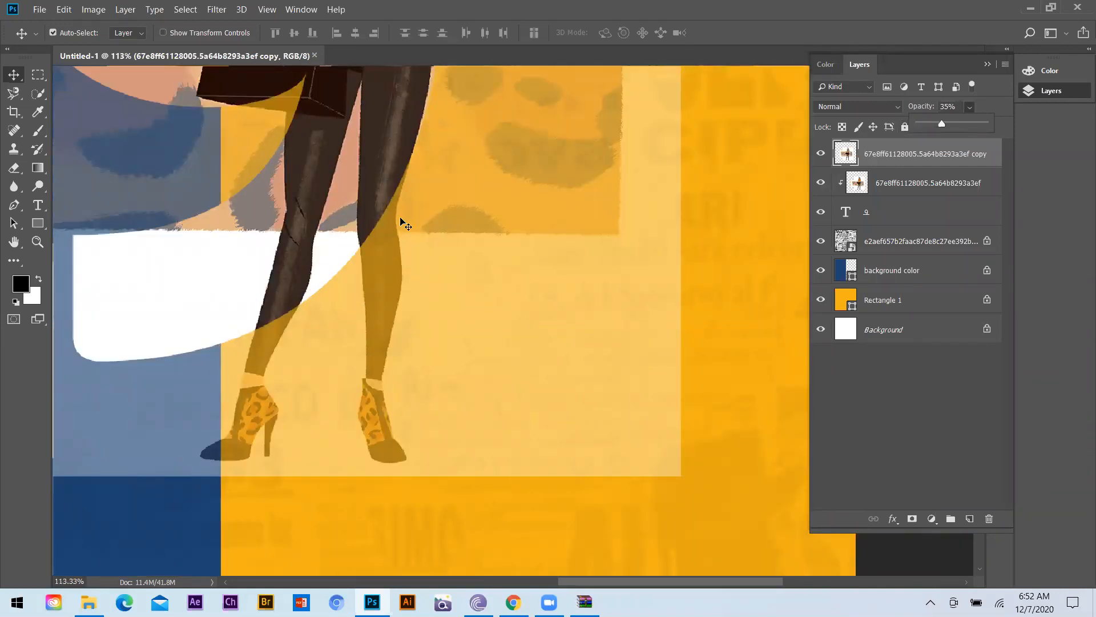
scroll(388, 237, "down", 1)
scroll(399, 188, "up", 1)
scroll(404, 147, "up", 1, "alt")
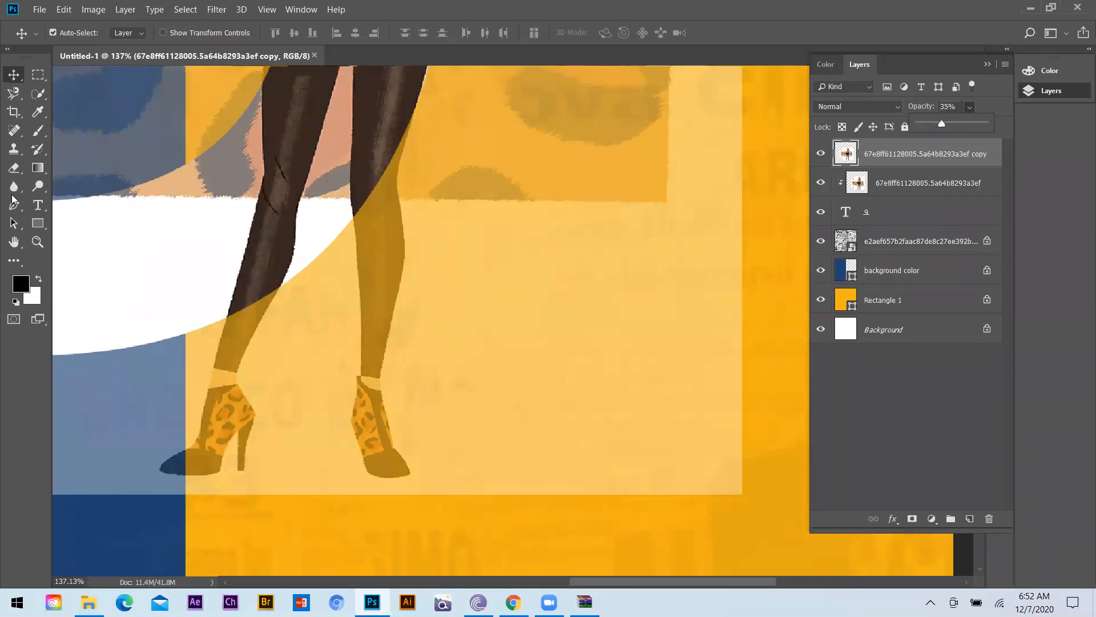
left_click(393, 183)
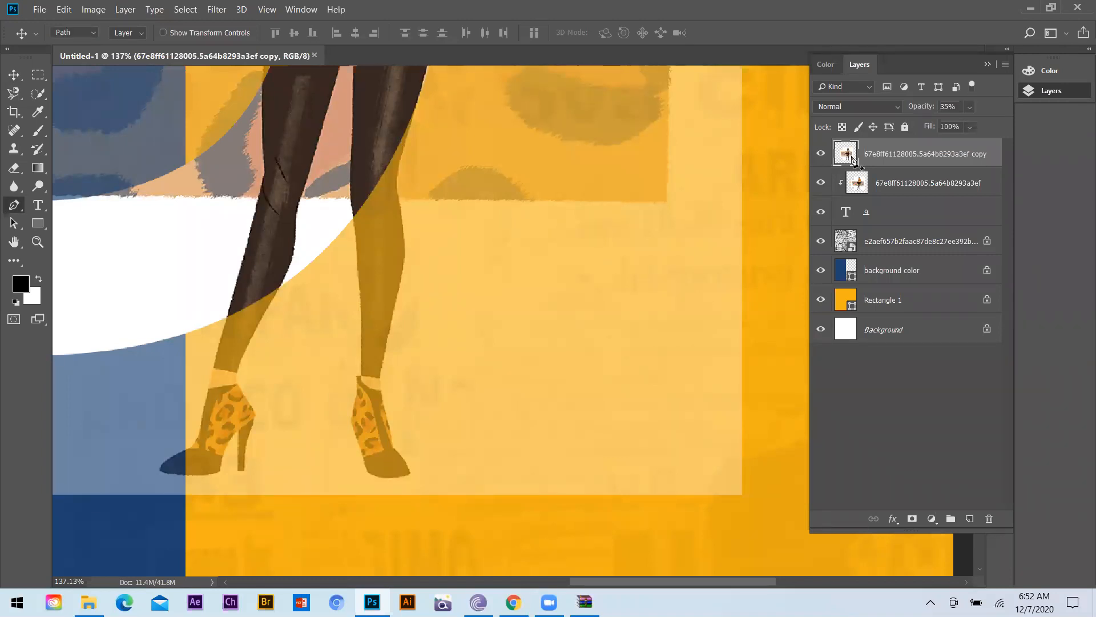
key("ctrl+plus")
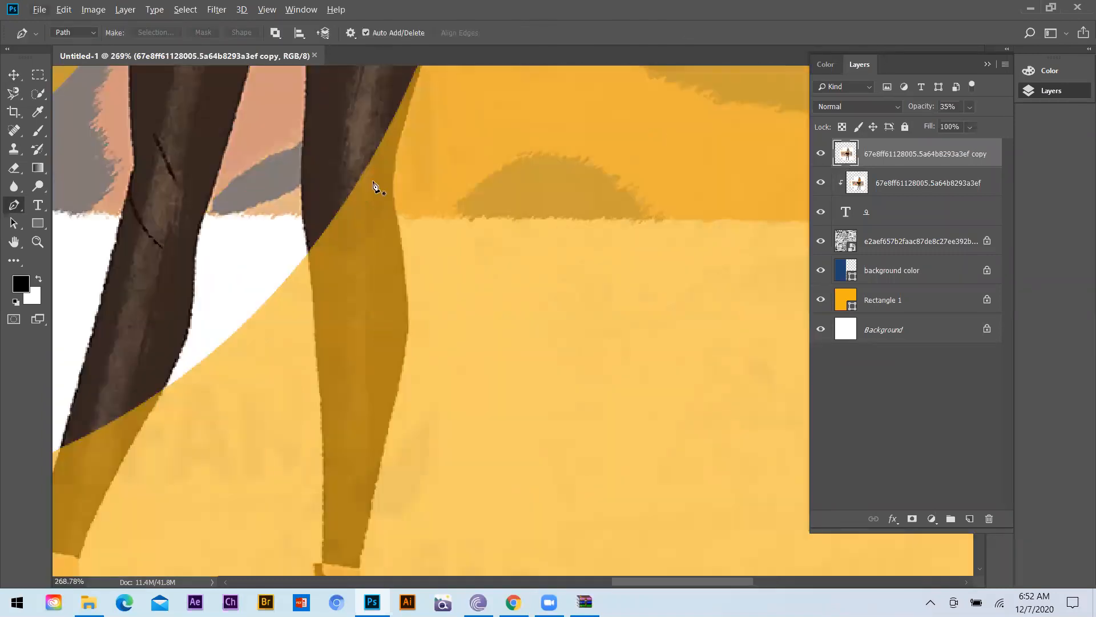
scroll(394, 172, "up", 3)
scroll(424, 113, "up", 2)
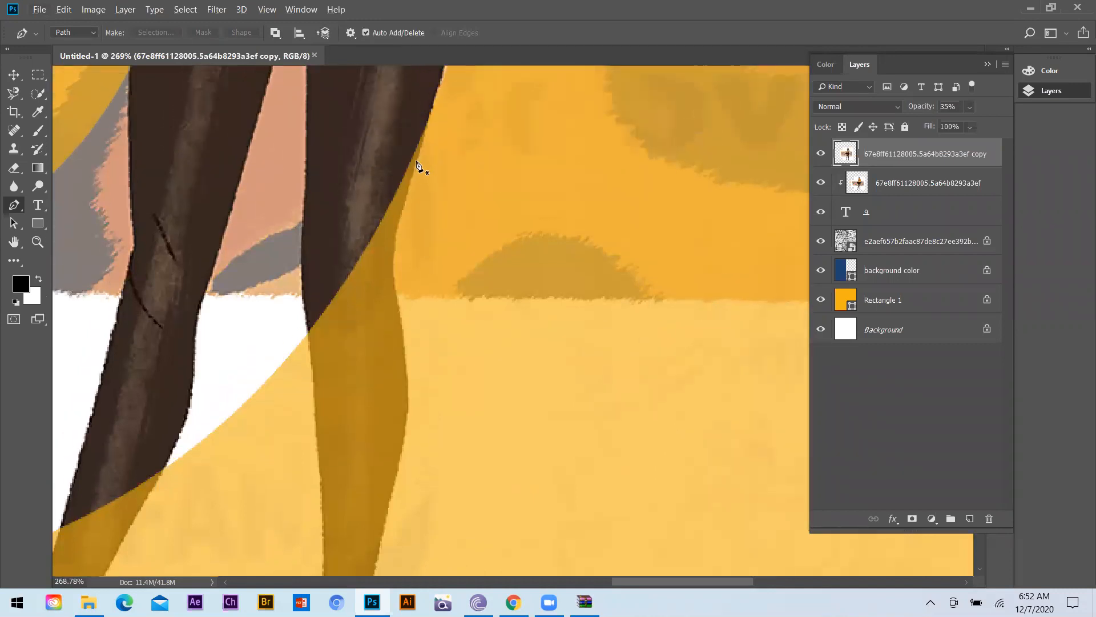
left_click(426, 125)
left_click_drag(401, 213, 396, 224)
left_click_drag(395, 291, 400, 316)
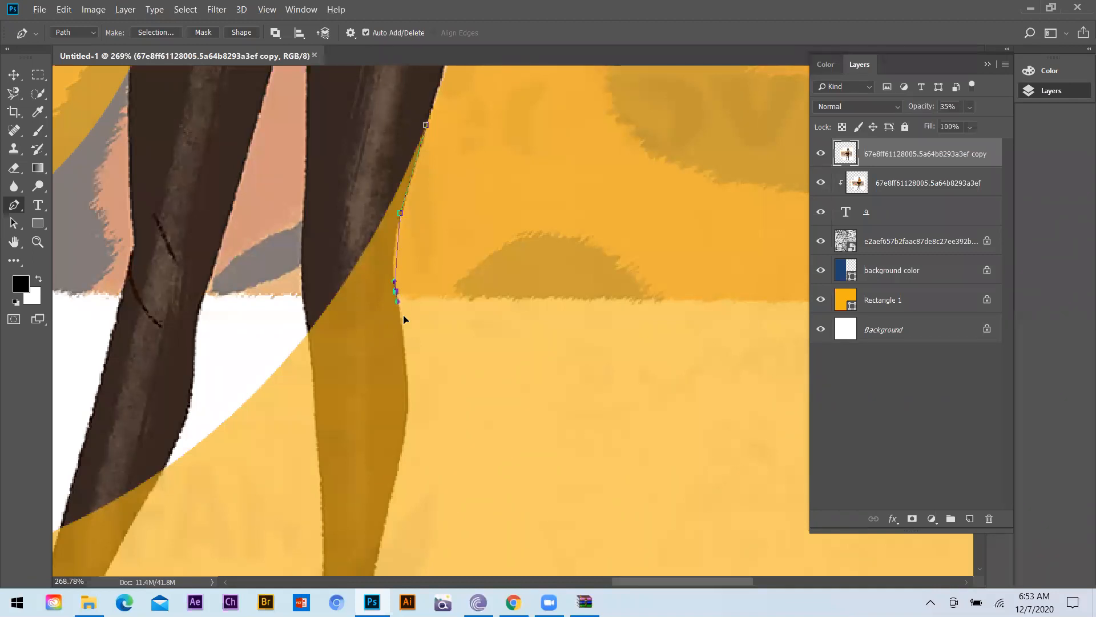
- Continue the Pen tool path down the front leg's outer edge from the knee to the lower calf
left_click(395, 292, "alt")
scroll(440, 251, "down", 2)
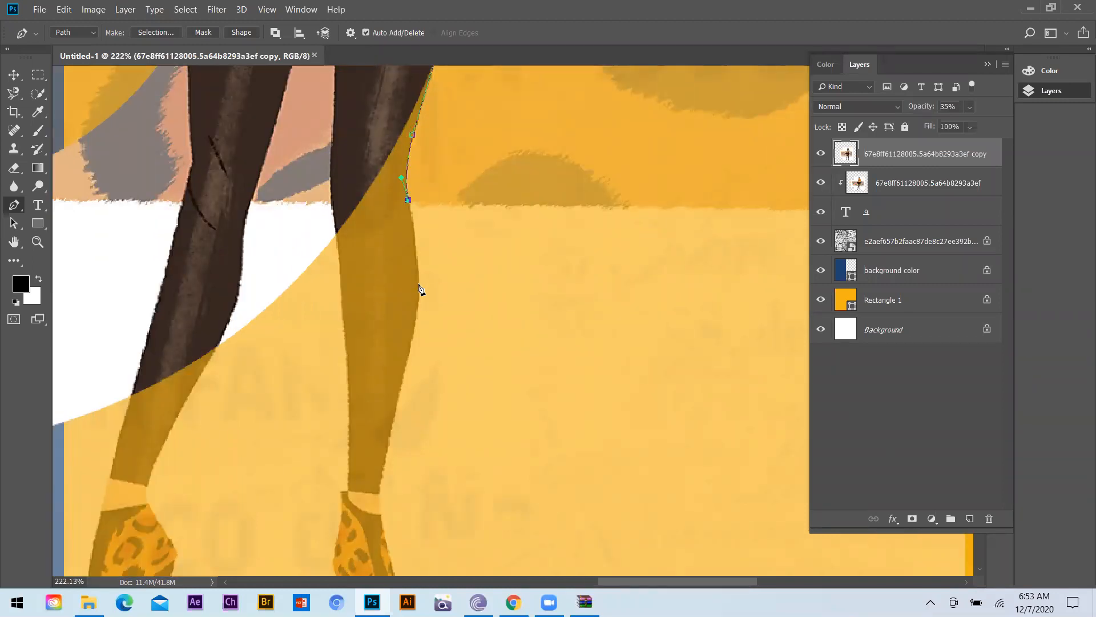
left_click_drag(418, 284, 420, 303)
left_click(419, 283, "alt")
left_click_drag(390, 441, 359, 558)
left_click(389, 441, "alt")
scroll(457, 537, "down", 3)
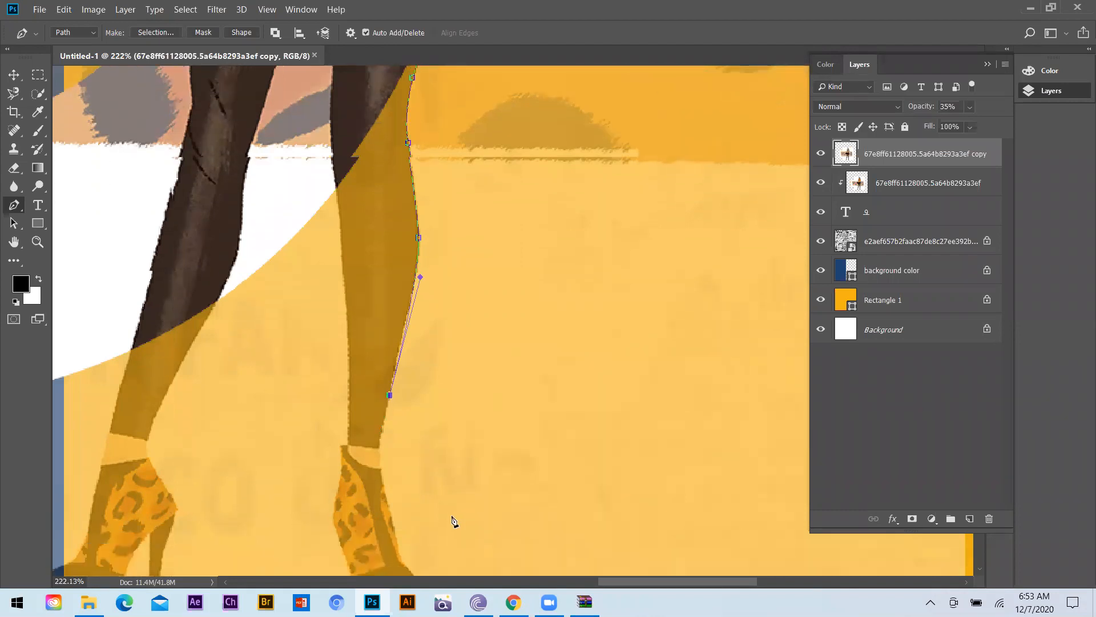
- Extend the path past the ankle and along the front edge of the leopard-print shoe to the toe cap
scroll(451, 517, "down", 1)
scroll(436, 482, "up", 3)
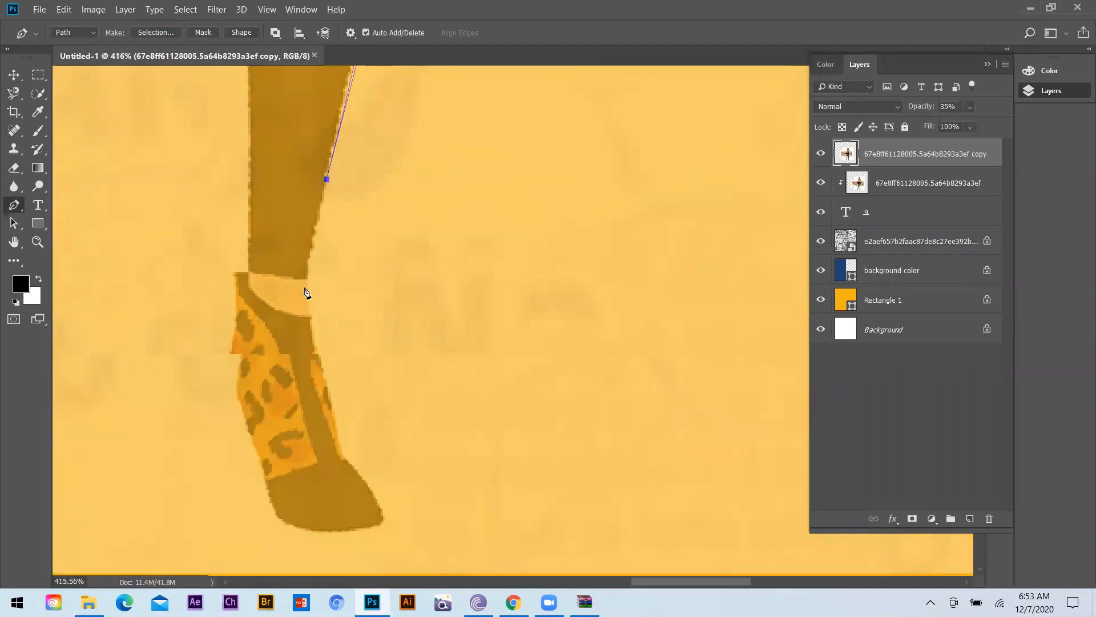
mouse_move(308, 276)
left_mouse_down()
mouse_move(307, 311)
mouse_move(307, 281)
left_mouse_up()
left_click(307, 314)
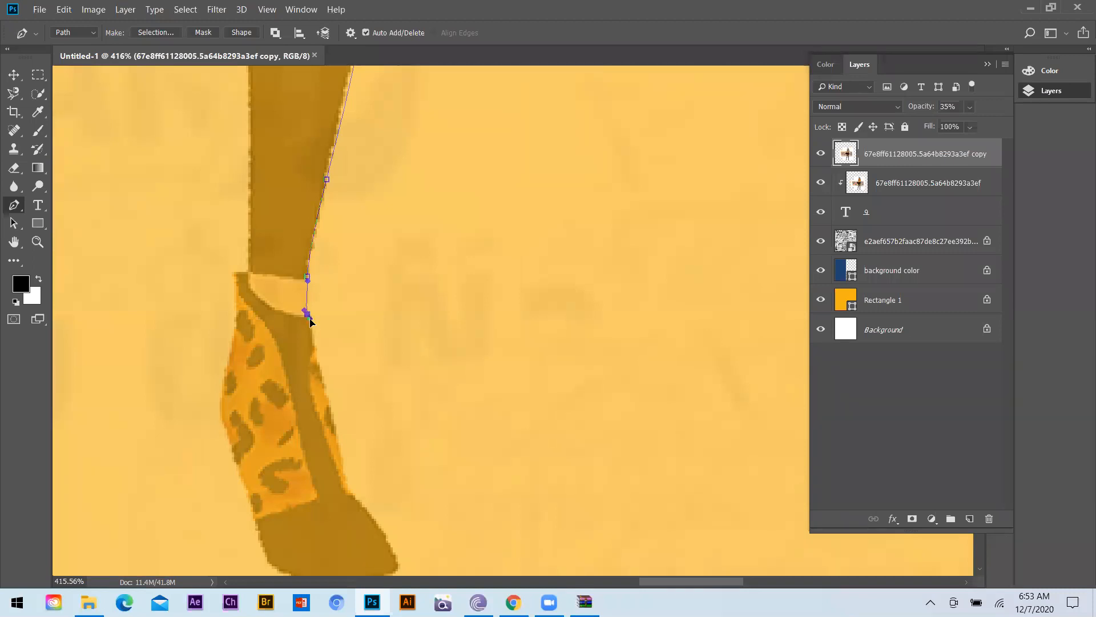
left_click(311, 323)
left_click_drag(328, 393, 336, 433)
left_click(332, 413, "alt")
left_click_drag(347, 490, 352, 495)
- Trace the path around the shoe's toe and along its curved sole, ending in a corner point
scroll(367, 357, "down", 1)
scroll(394, 514, "down", 6)
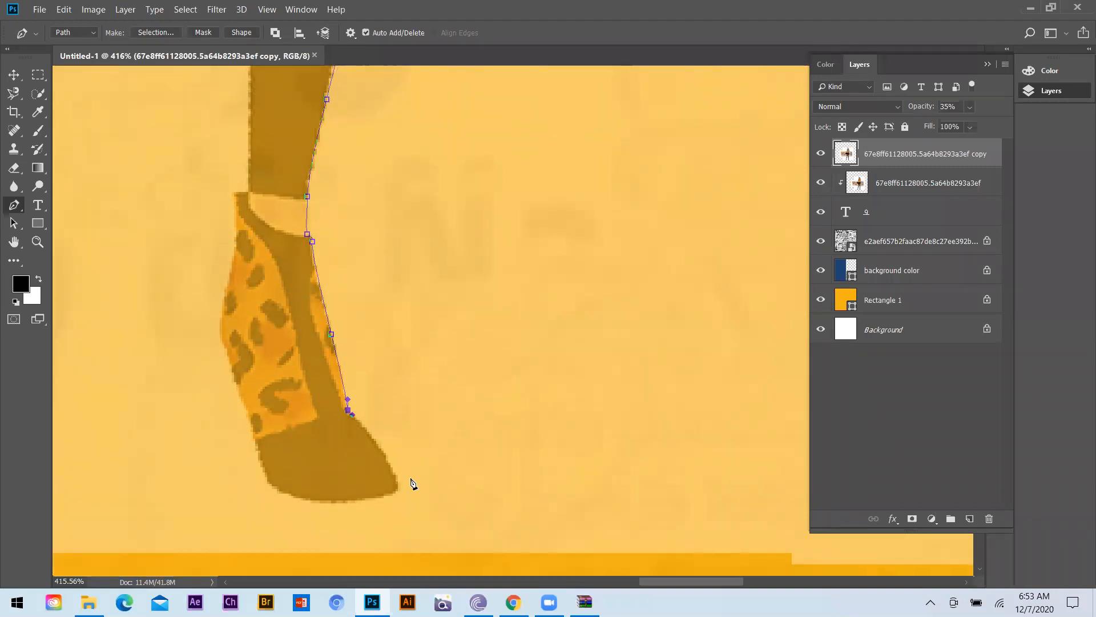
scroll(402, 457, "down", 1)
scroll(385, 400, "down", 3)
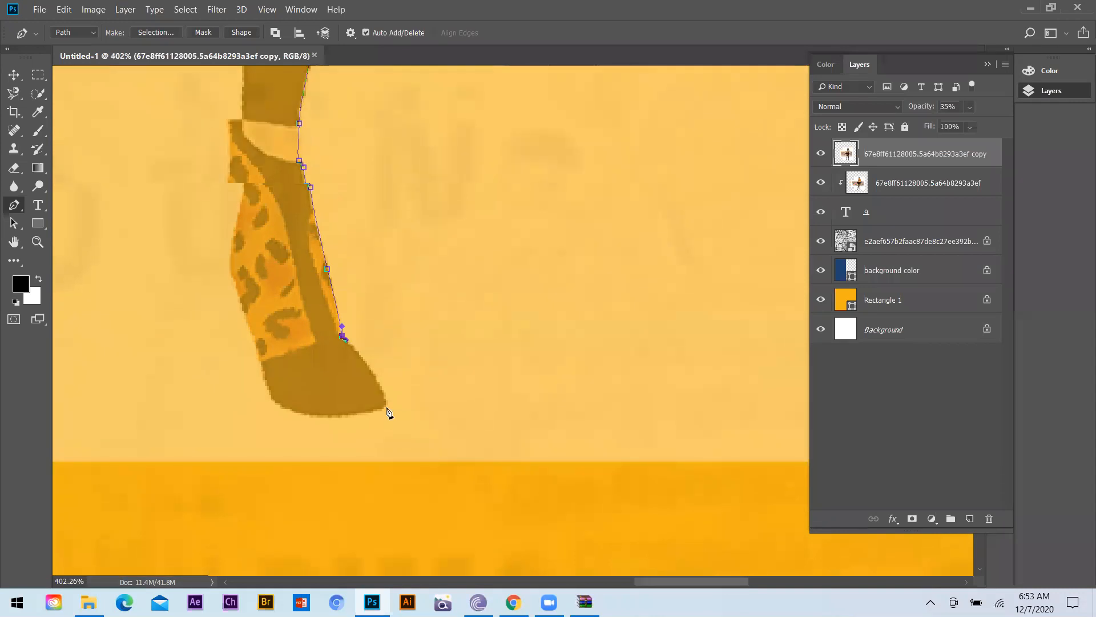
left_click_drag(385, 406, 389, 442)
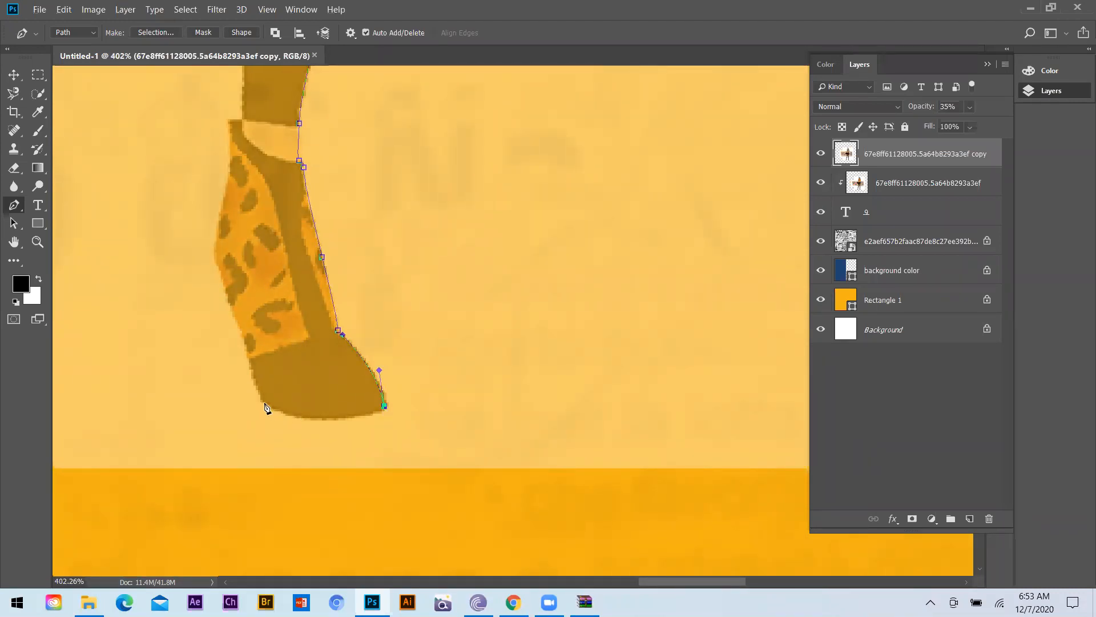
left_click_drag(262, 402, 194, 370)
left_click(262, 401, "alt")
- Trace the back edge of the shoe up to its upper rim and across to the bare ankle
left_click(218, 267)
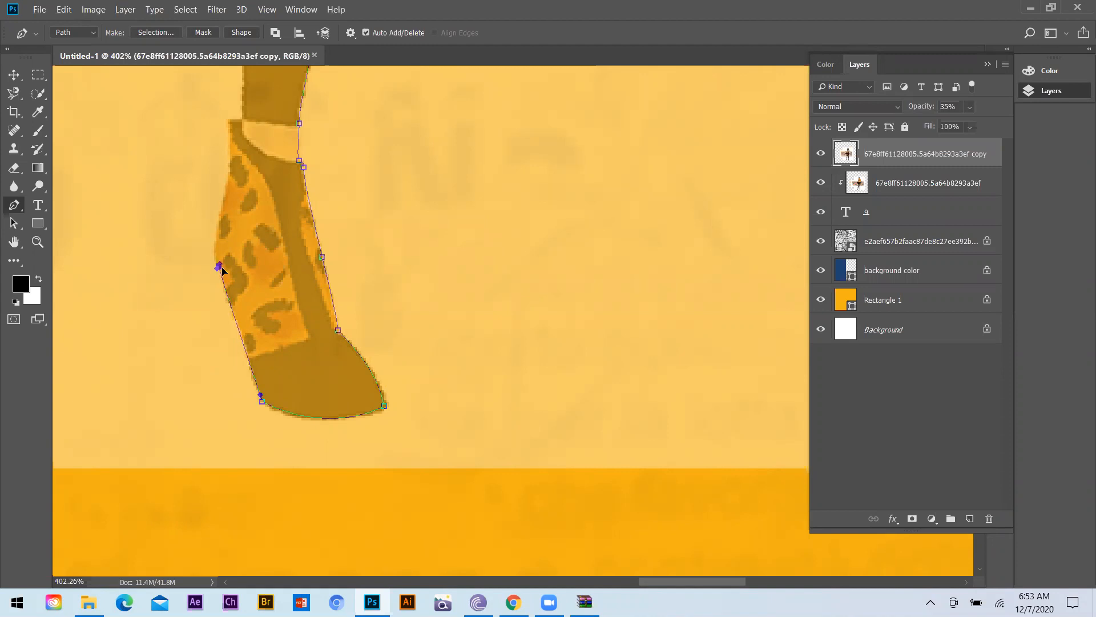
left_click_drag(217, 236, 222, 226)
left_click(216, 236, "alt")
left_click_drag(228, 120, 220, 91)
left_click(228, 120, "alt")
scroll(237, 123, "up", 2)
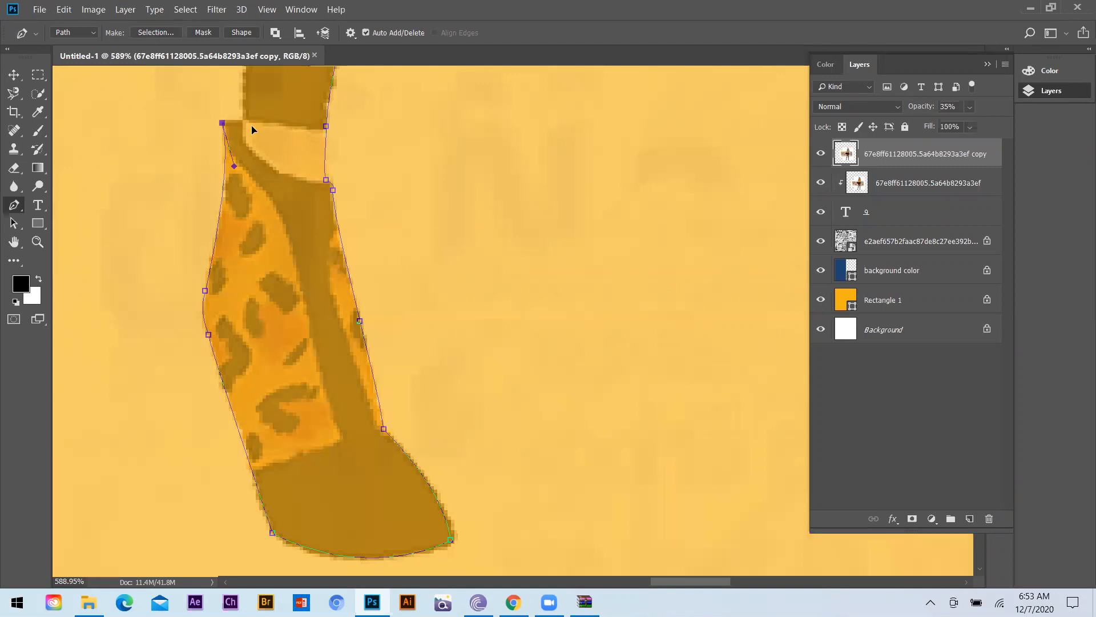
left_click_drag(242, 119, 254, 119)
- Extend the path up the leg's inner edge to the calf and adjust that anchor's handles to follow the contour
scroll(423, 171, "down", 3)
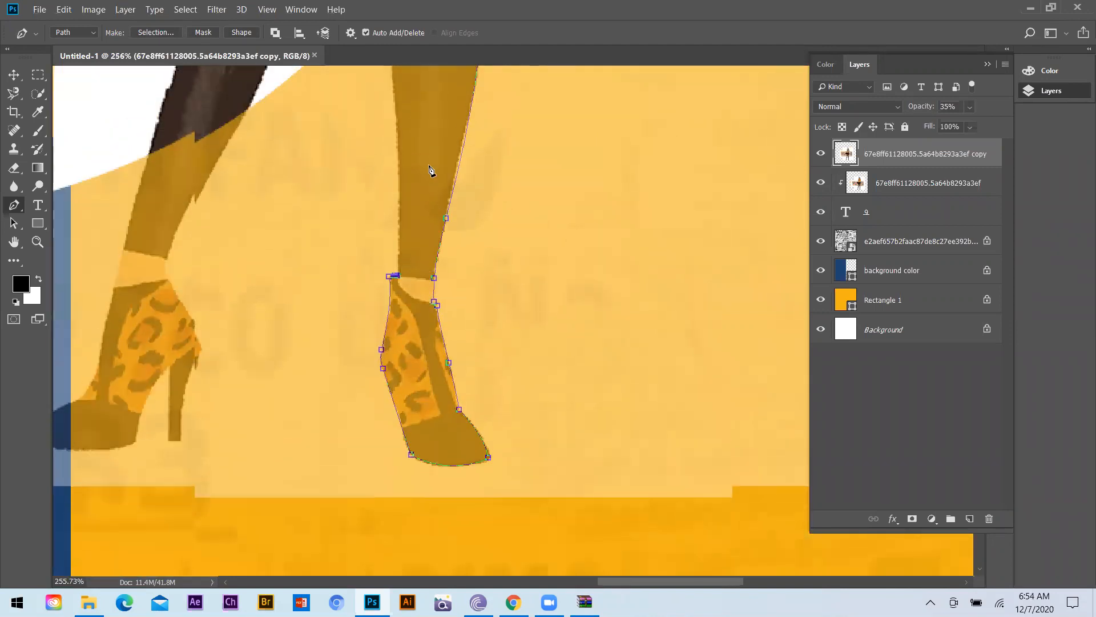
scroll(429, 169, "up", 5)
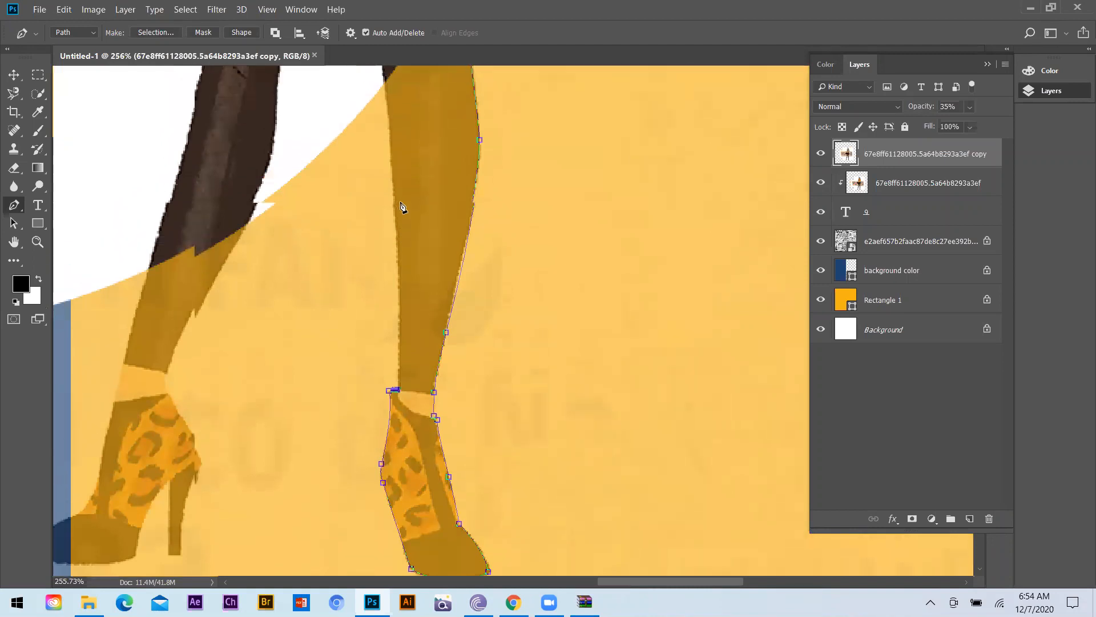
scroll(399, 277, "up", 2)
scroll(398, 276, "up", 2)
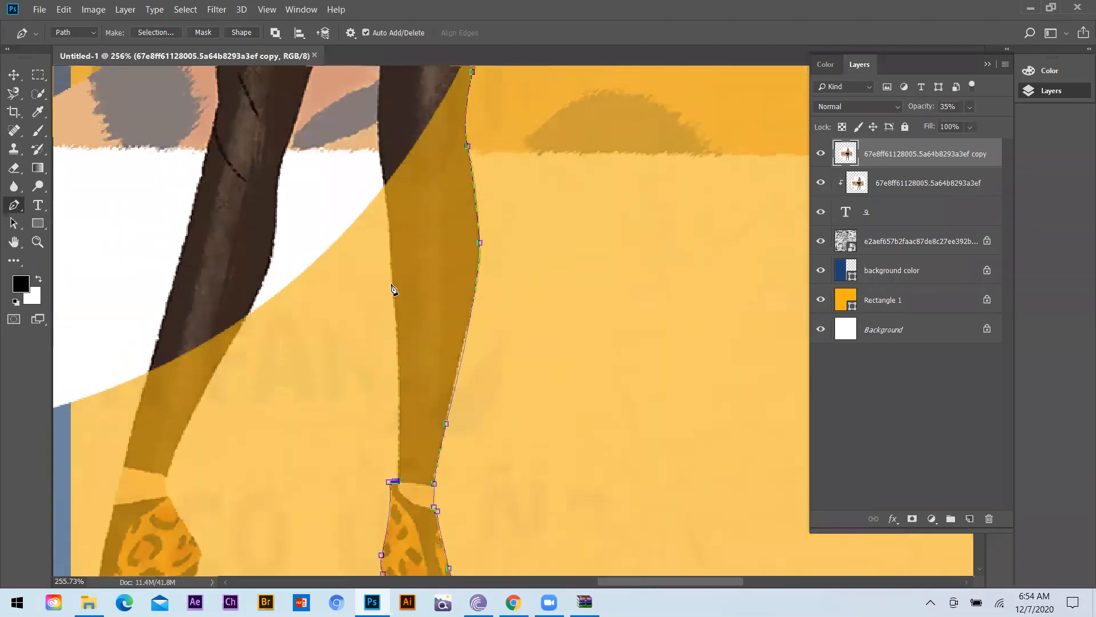
scroll(402, 286, "up", 4)
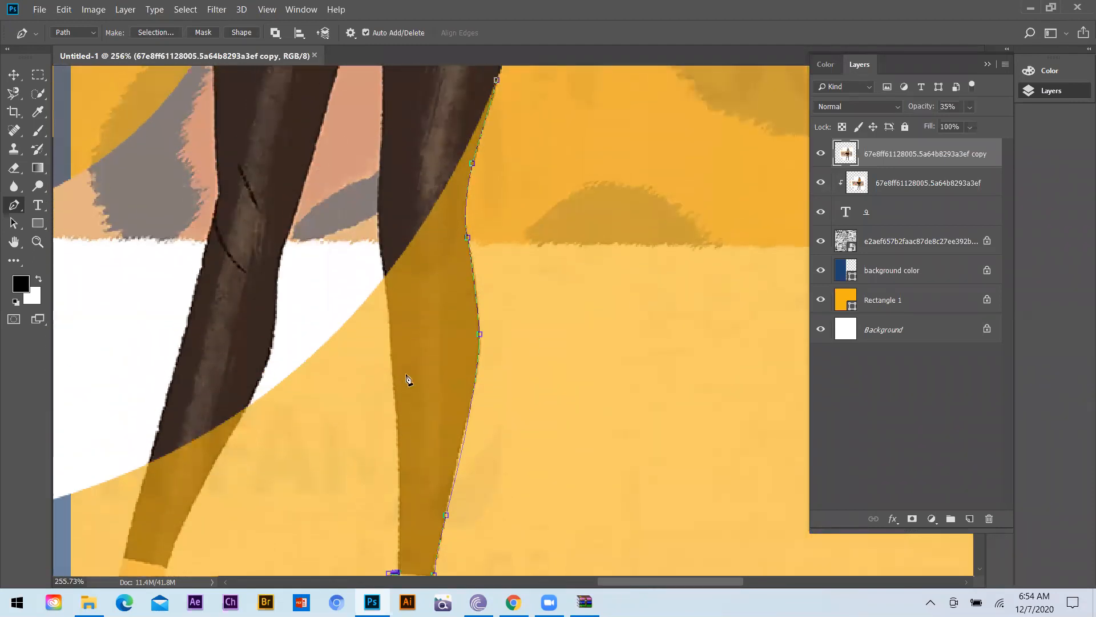
scroll(410, 375, "down", 1)
scroll(426, 306, "down", 2)
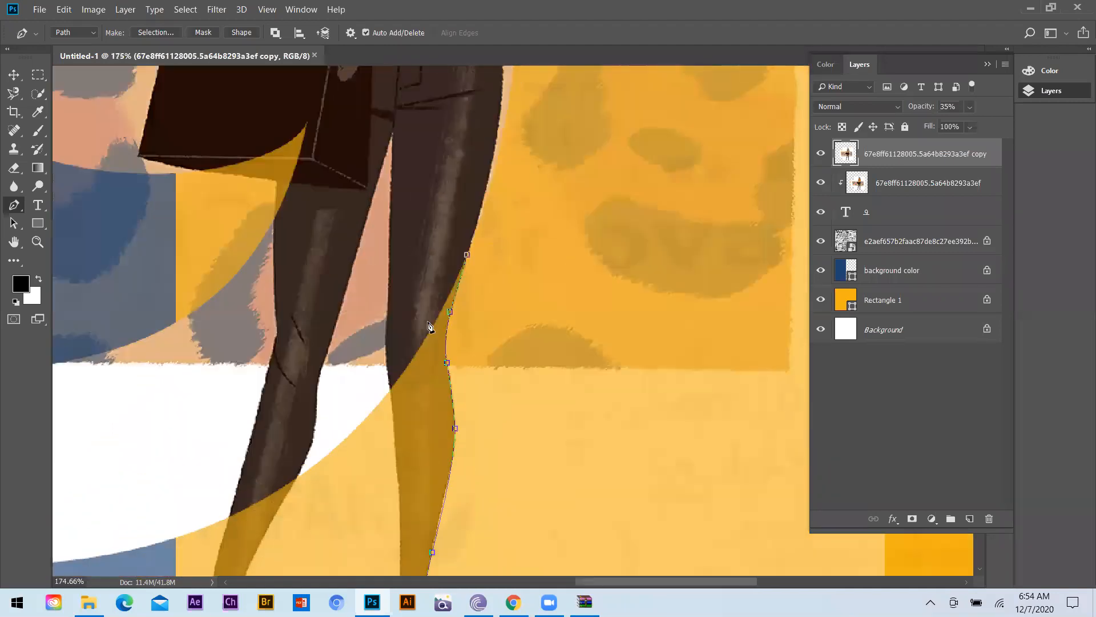
scroll(417, 436, "down", 2)
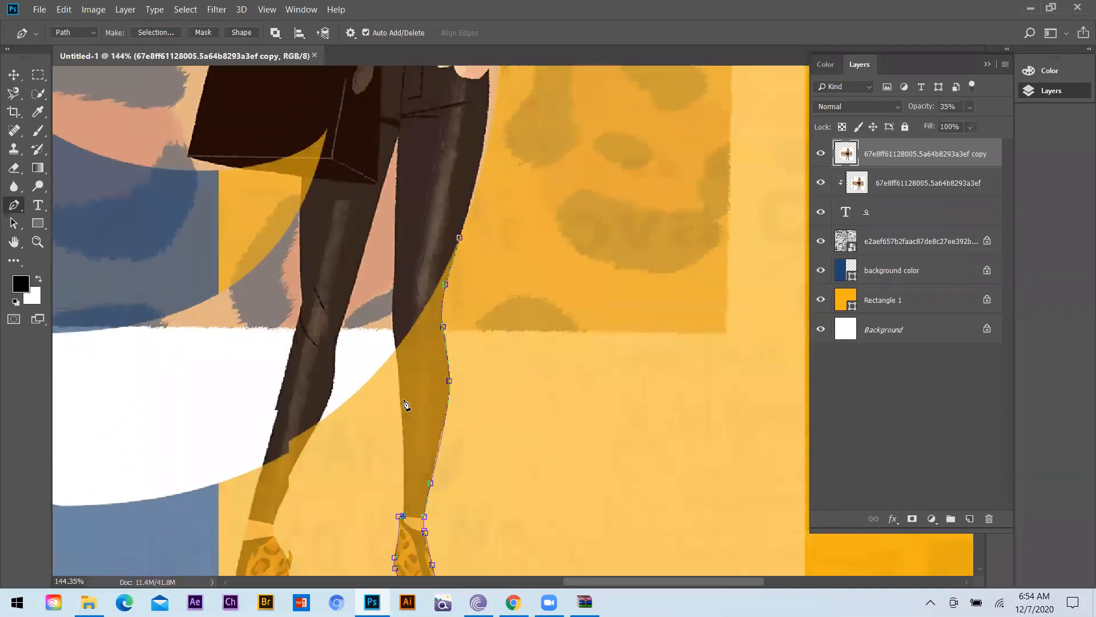
scroll(403, 417, "up", 2)
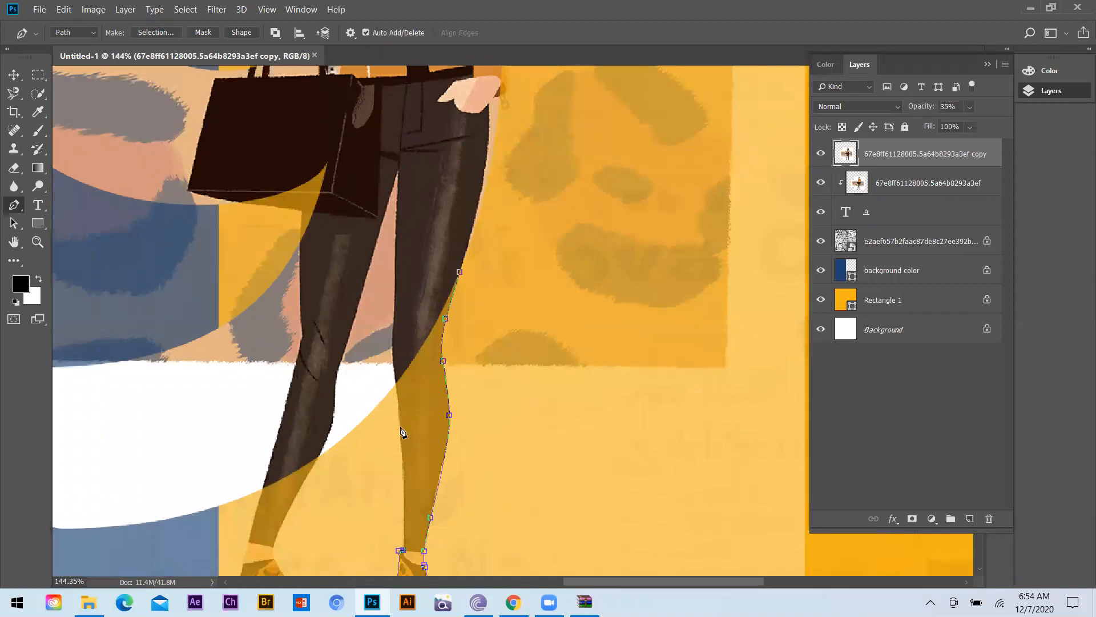
left_click_drag(399, 427, 393, 392)
scroll(399, 424, "up", 2)
left_click(395, 422, "alt")
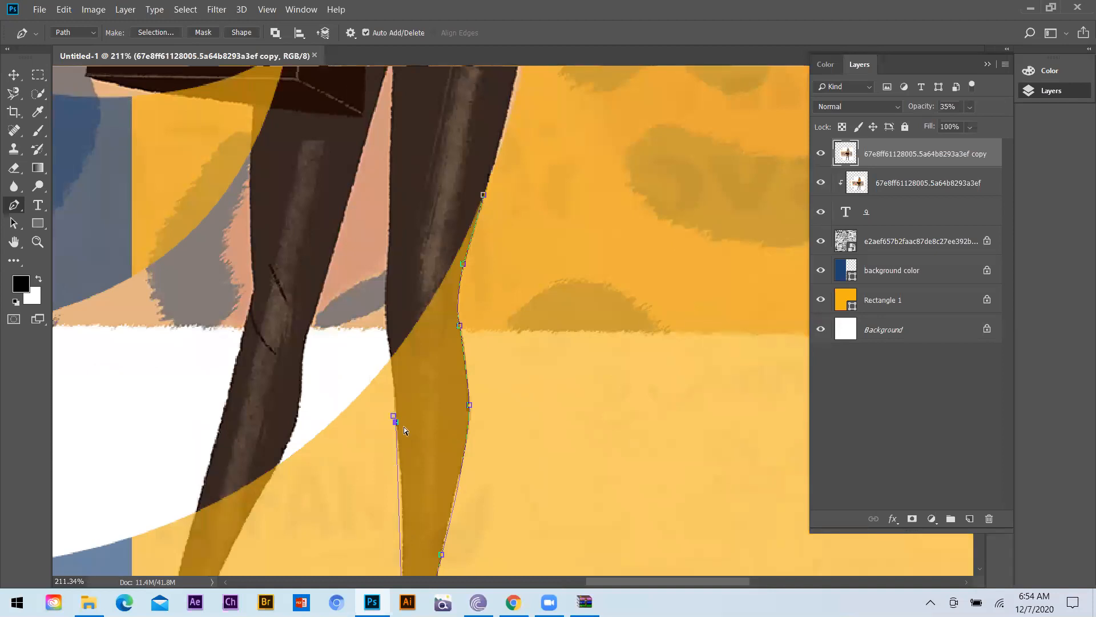
left_click_drag(395, 422, 406, 440)
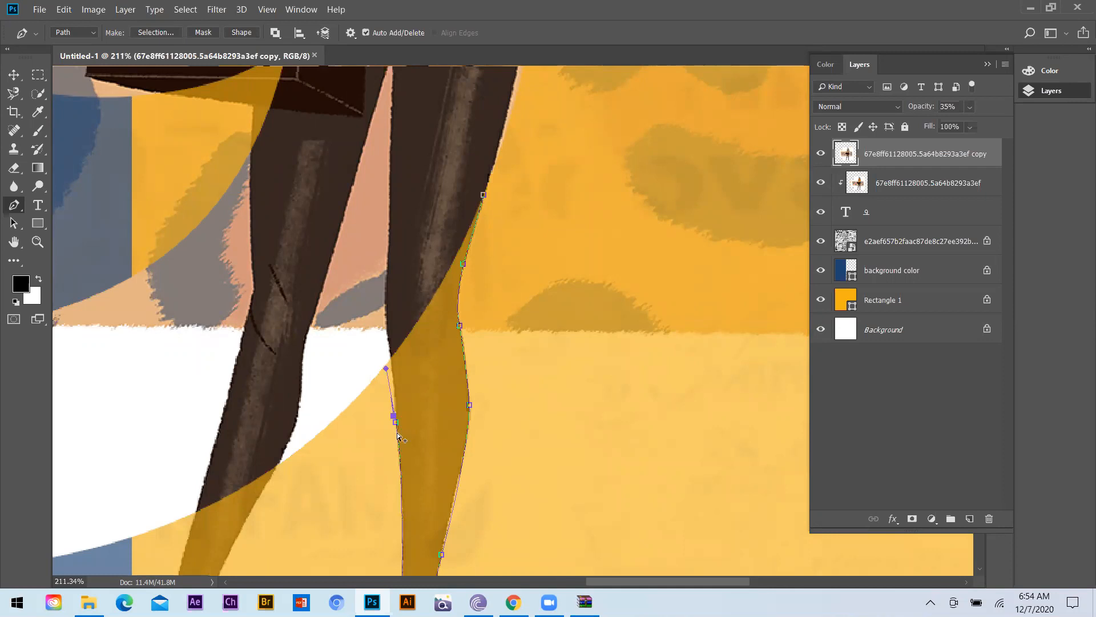
left_click(396, 423, "alt")
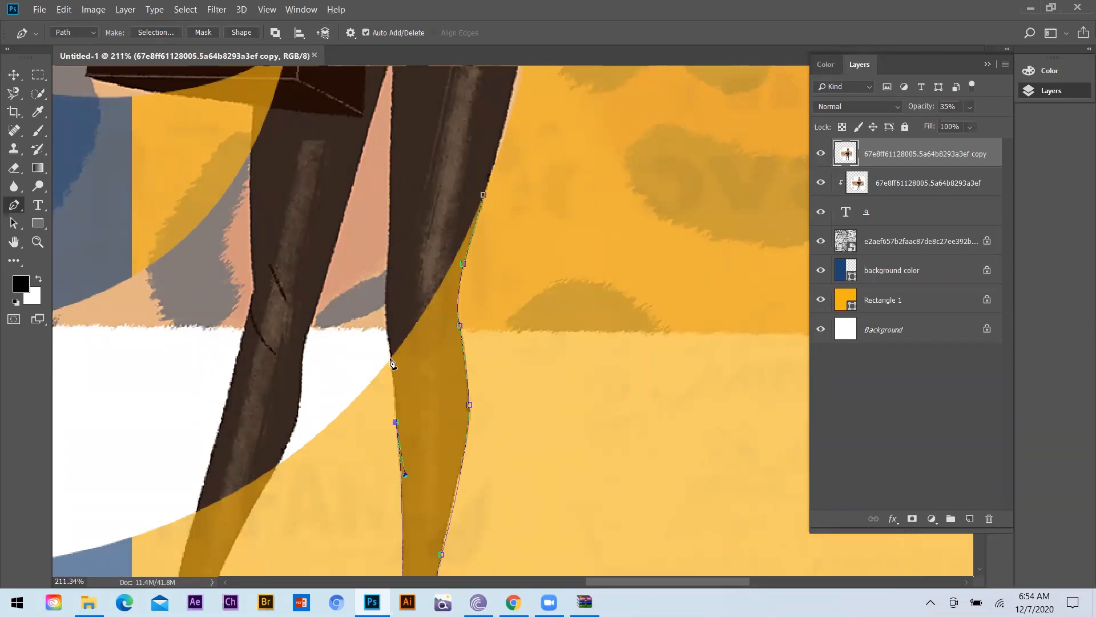
- Add a corner point where the leg meets the 9's edge and close the path along the numeral's curve
left_click_drag(391, 358, 390, 344)
left_click(391, 359, "alt")
left_click_drag(484, 194, 522, 100)
- Convert the closed leg path to a selection and copy the selected leg and shoe to a new layer
scroll(513, 318, "down", 3)
scroll(517, 337, "down", 3)
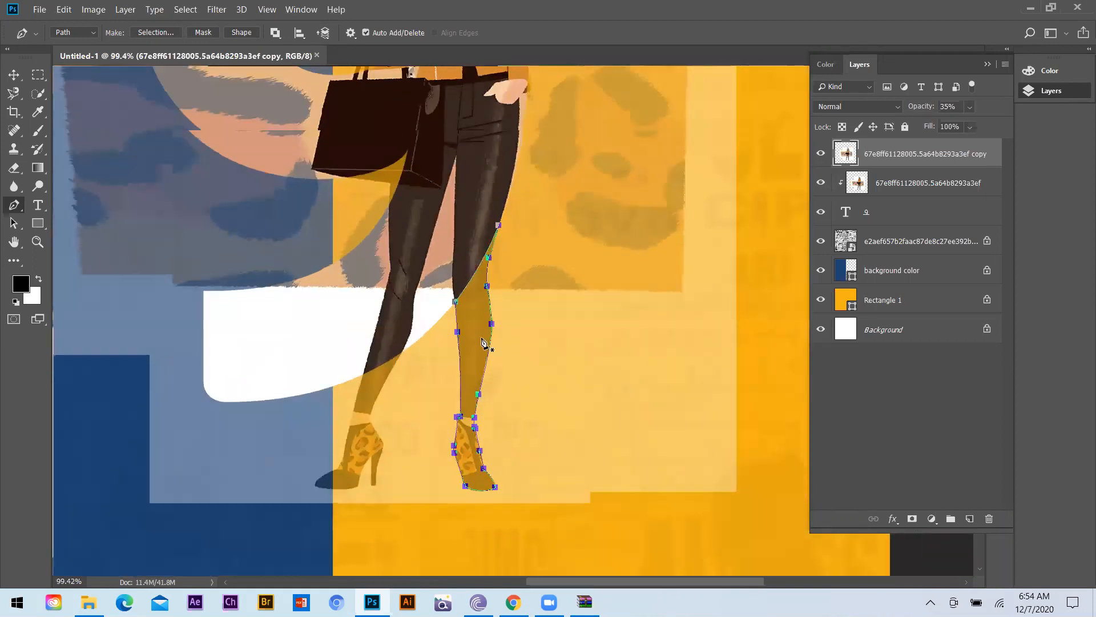
scroll(497, 285, "down", 1)
scroll(488, 369, "up", 1)
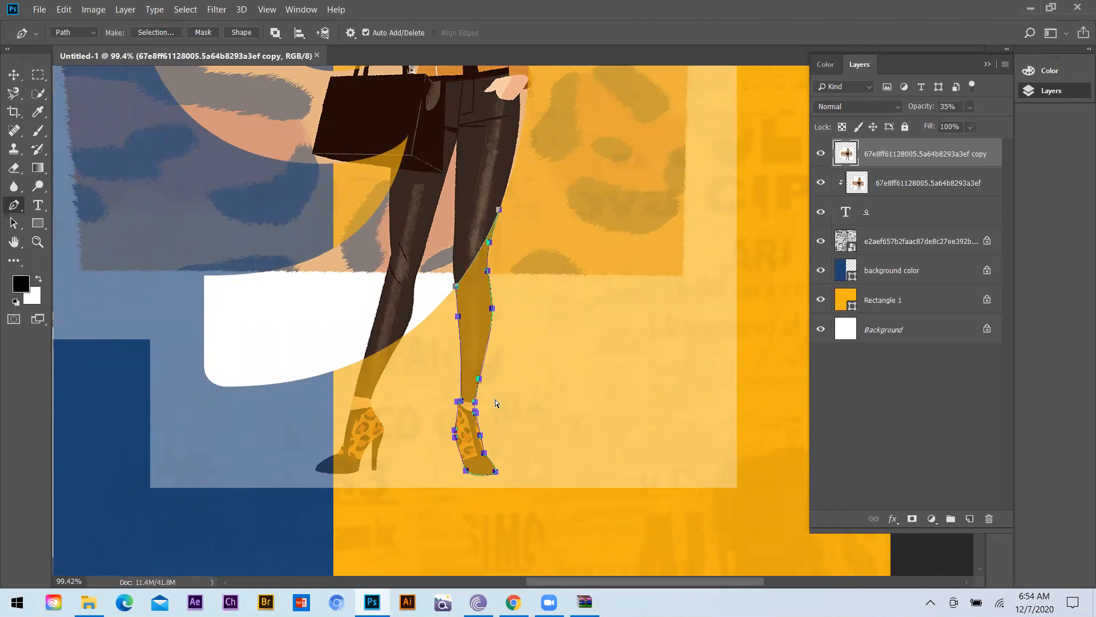
key("ctrl+Return")
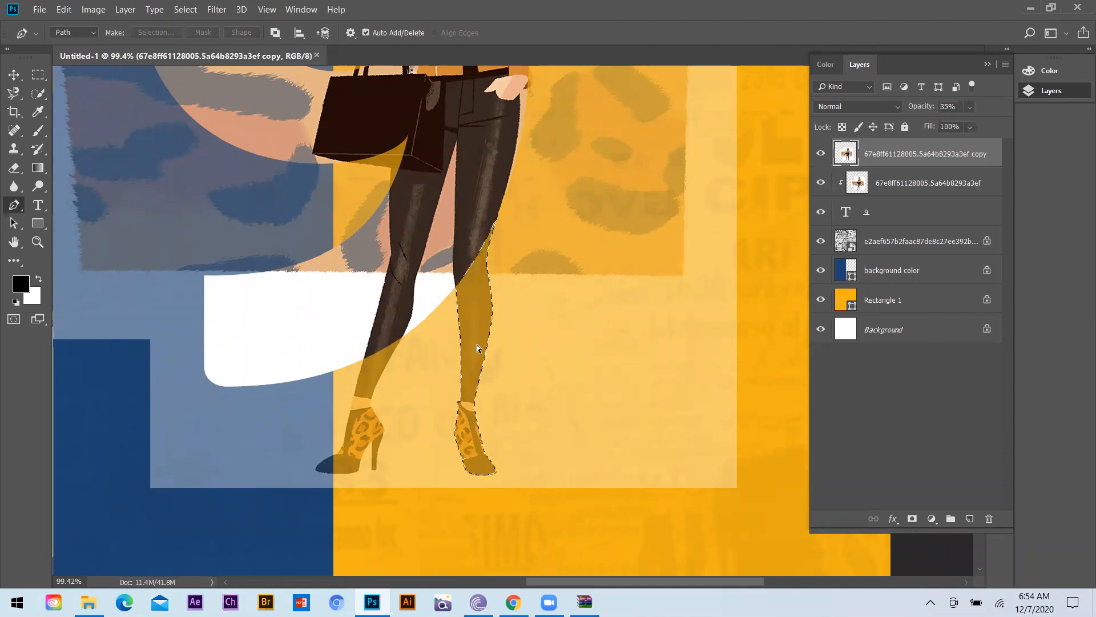
key("ctrl+shift+alt+n")
key("alt+BackSpace")
key("ctrl+d")
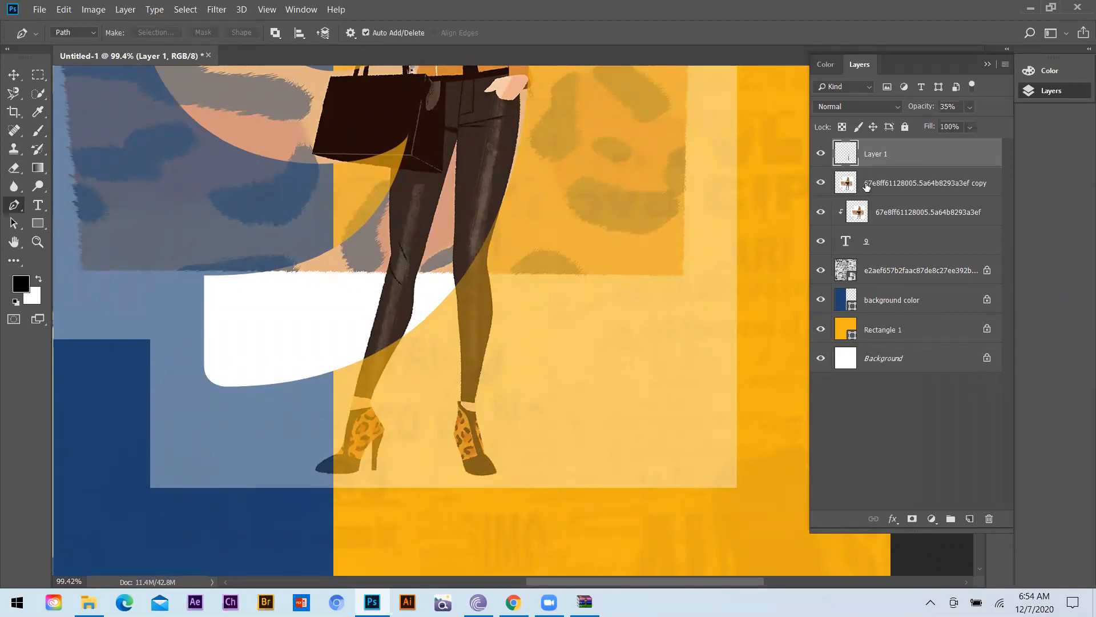
- Hide the semi-transparent figure copy layer, set Layer 1's opacity to 100%, and discard the stray path point
left_click(867, 187)
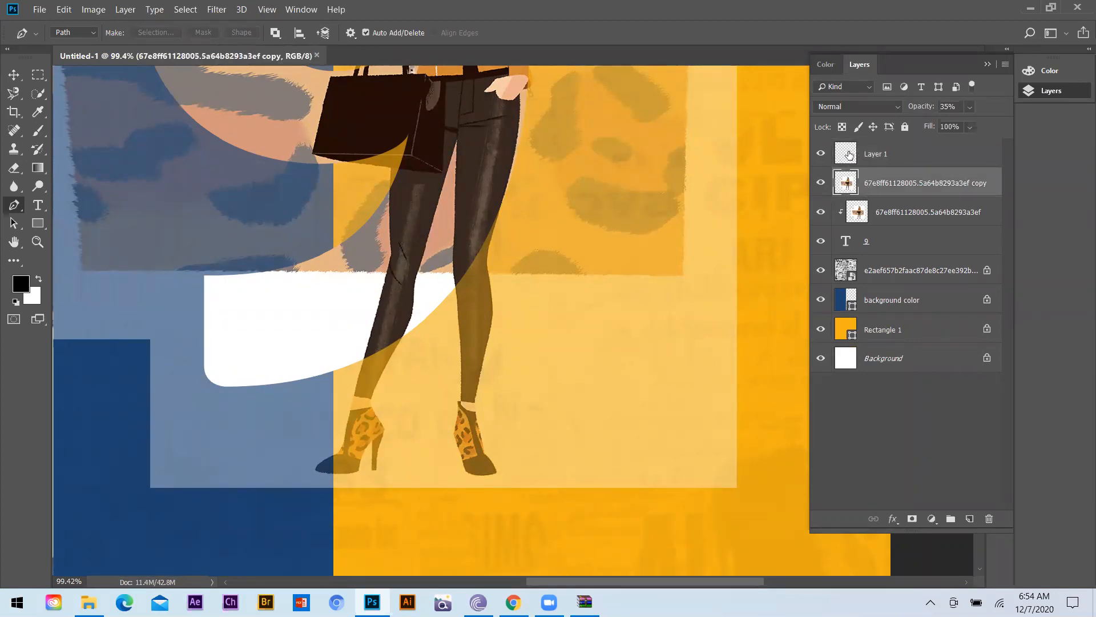
left_click(822, 185)
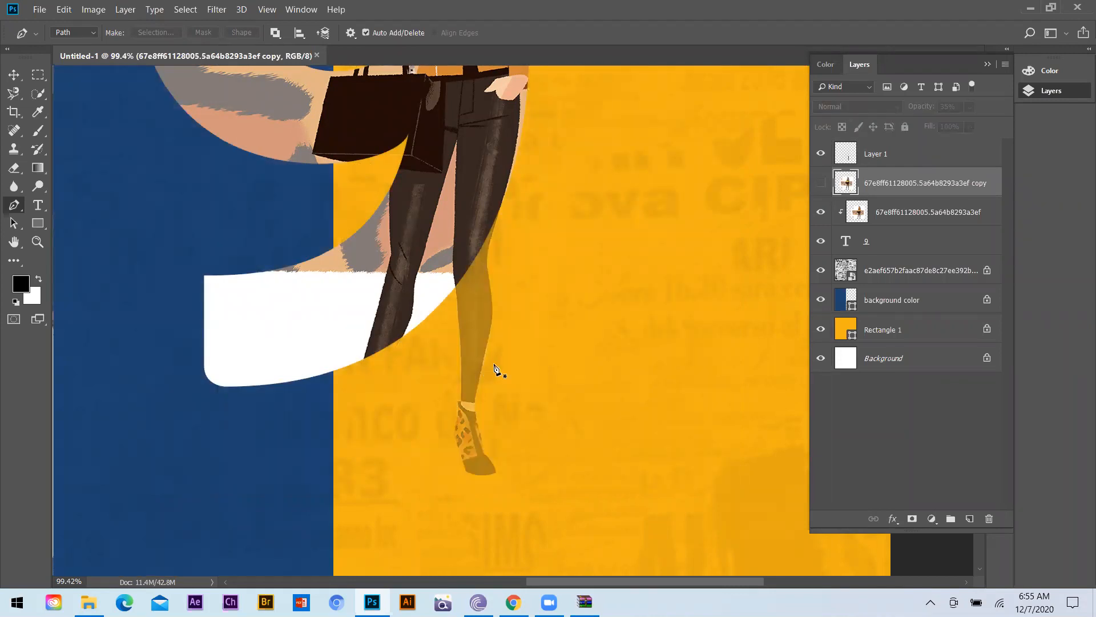
left_click(887, 156)
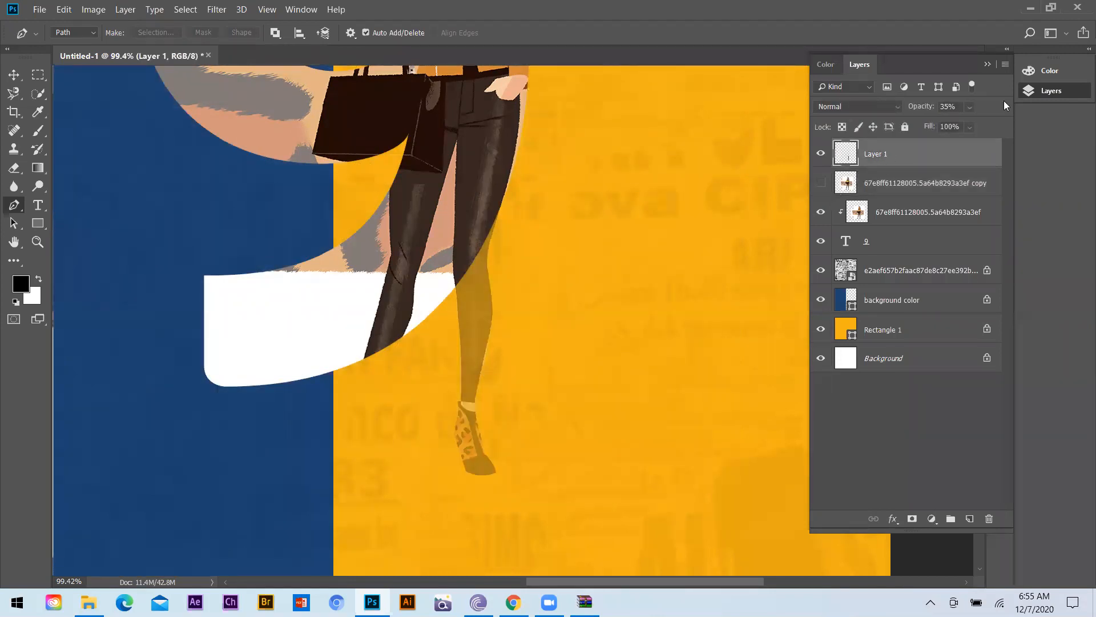
left_click_drag(961, 125, 1007, 125)
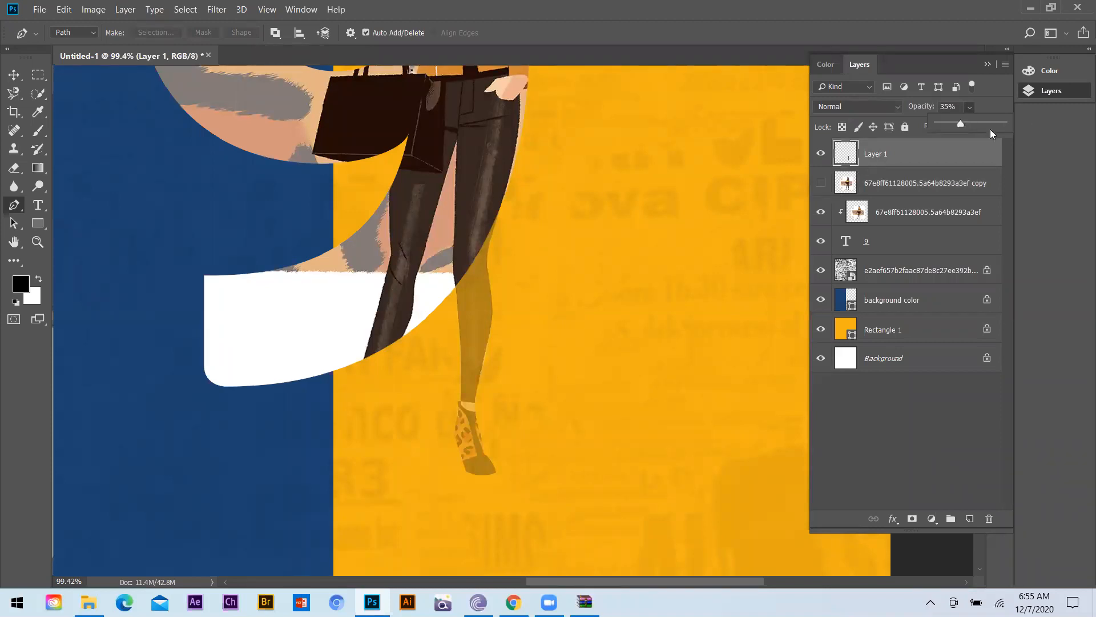
left_click(575, 304)
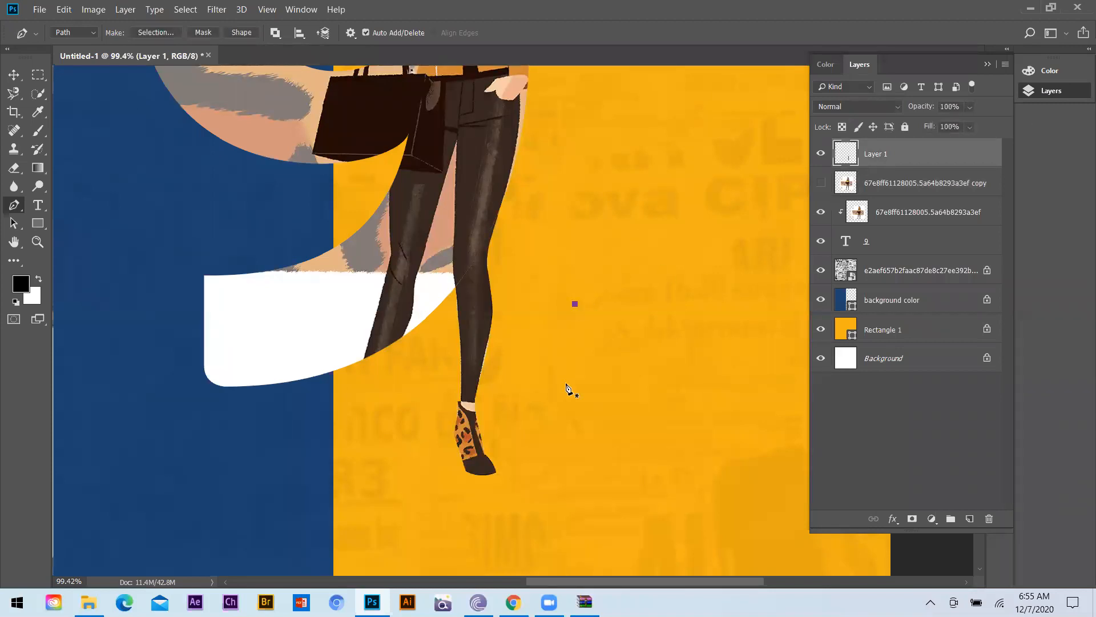
scroll(520, 337, "down", 3)
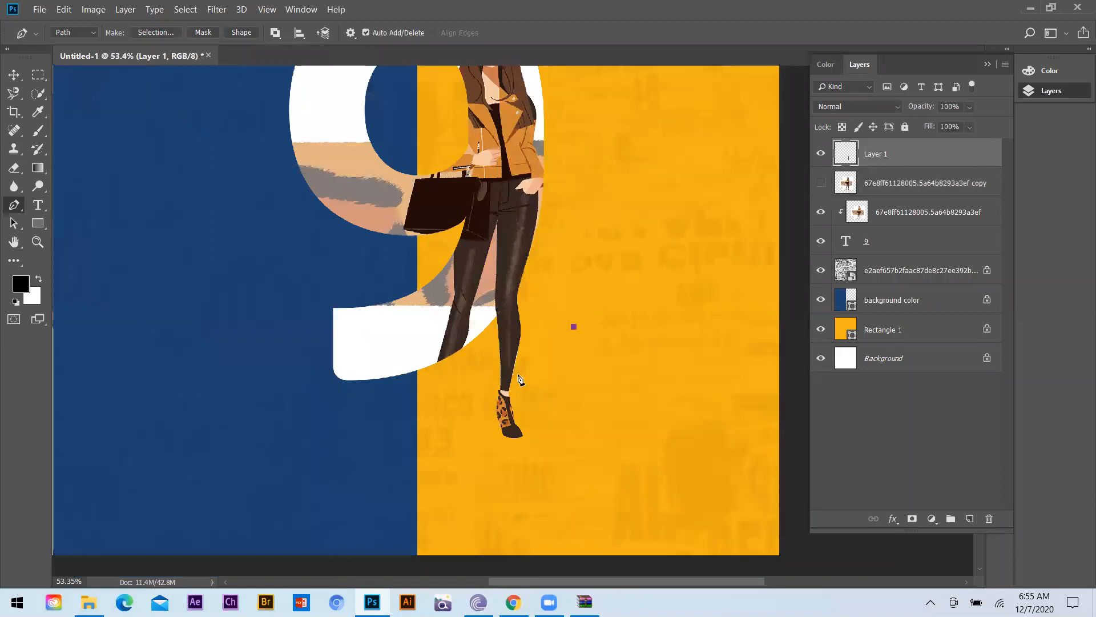
scroll(543, 285, "down", 1)
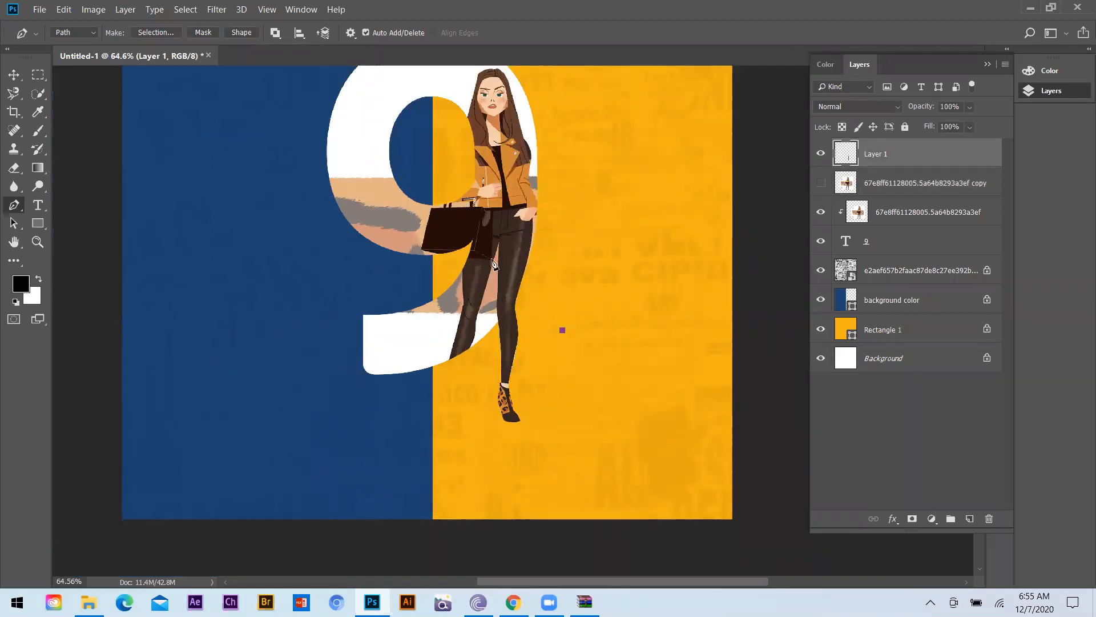
scroll(593, 320, "up", 2)
left_click(423, 274)
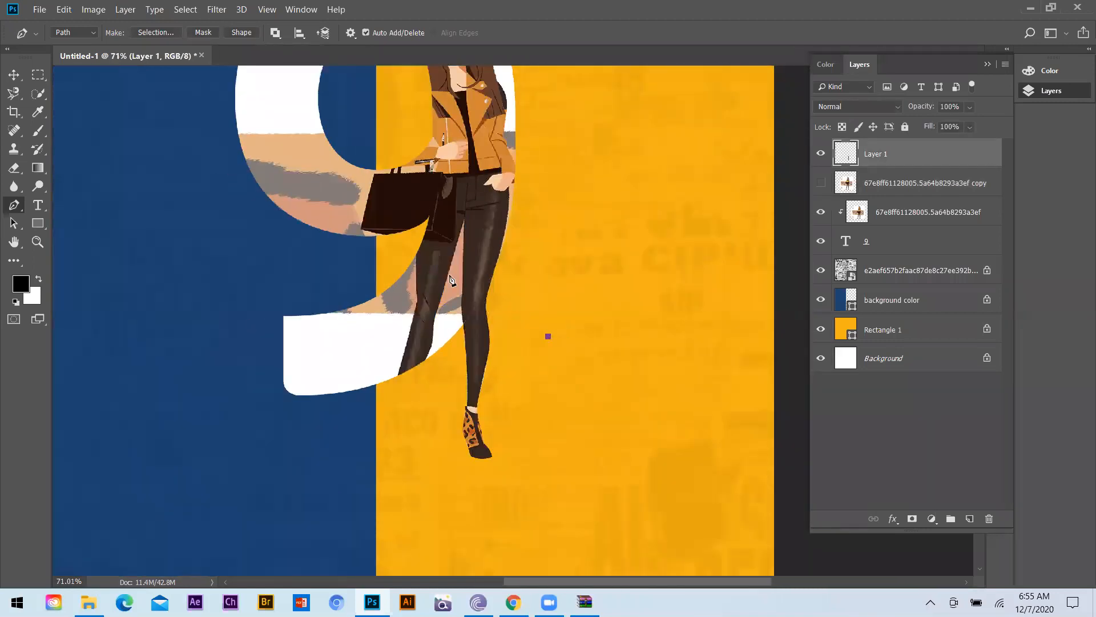
key("Escape")
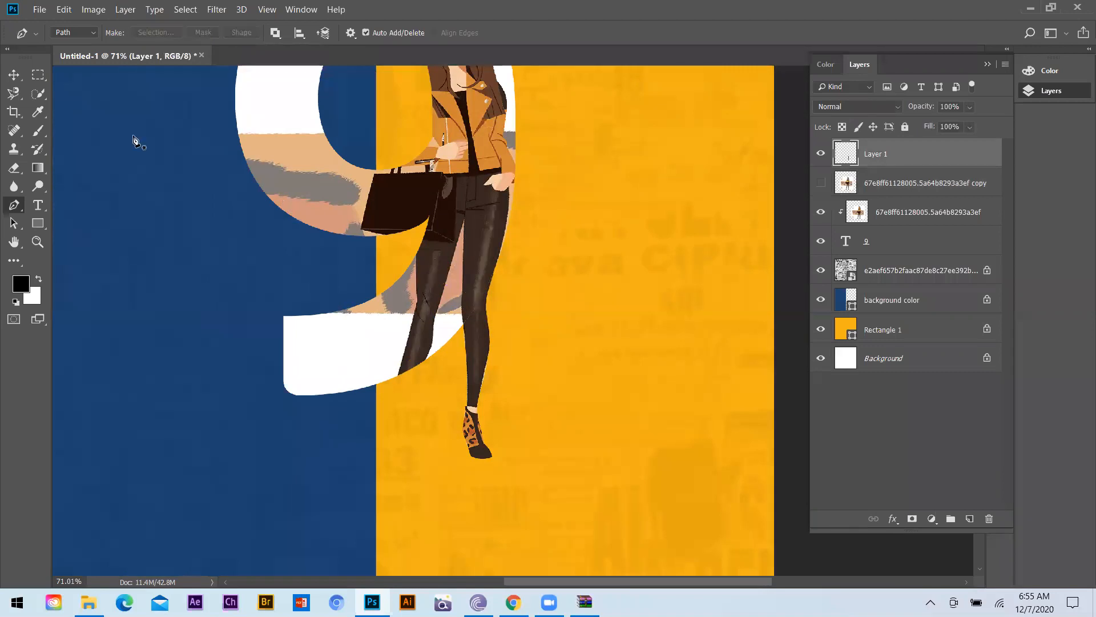
- Select Layer 1 together with the clipped figure layer and nudge both slightly to the right with the Move tool
left_click(15, 74)
left_click(478, 342)
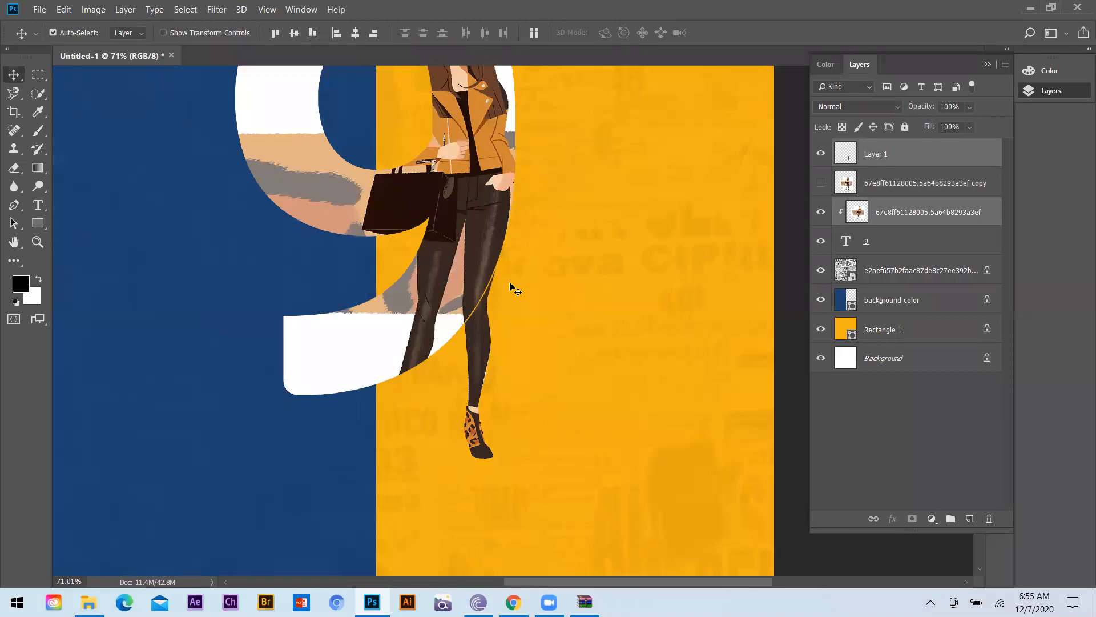
scroll(511, 285, "up", 2)
scroll(535, 320, "up", 3)
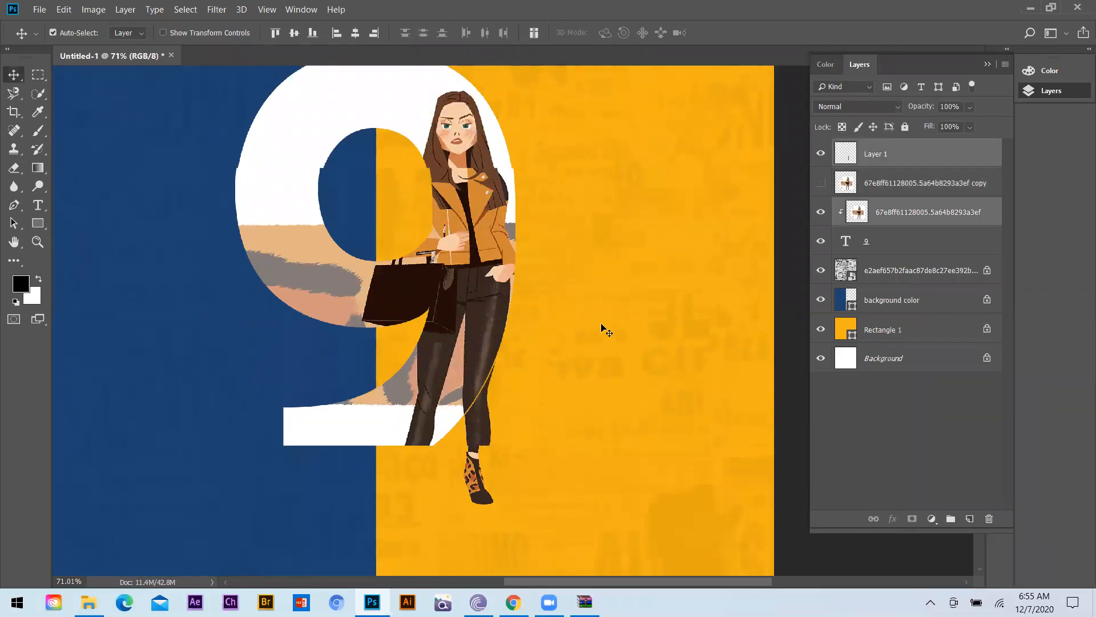
key("Right")
key("Right")
key("Right")
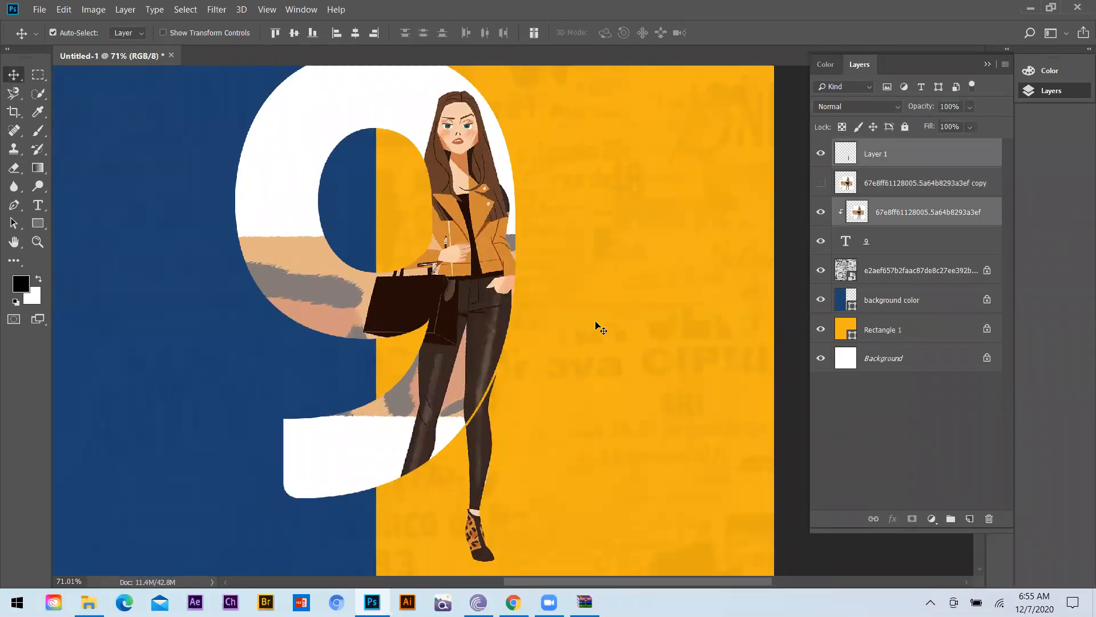
- Nudge Layer 1 and the clipped figure layer further to the right together and deselect them
key("Right")
key("Right")
key("Right")
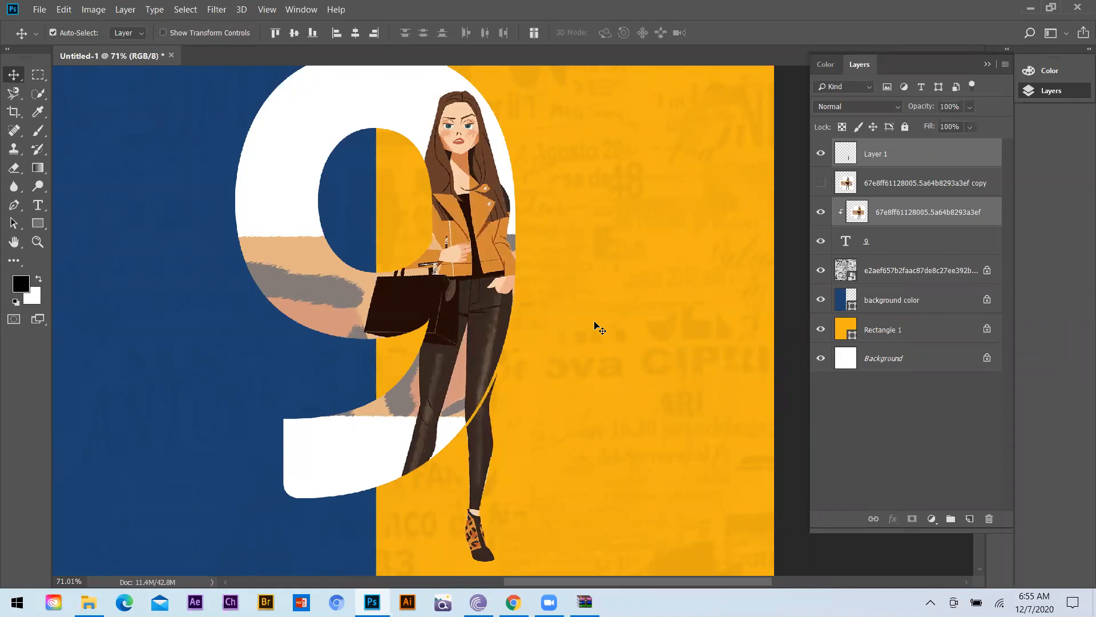
key("Right")
key("Right")
left_click(594, 326)
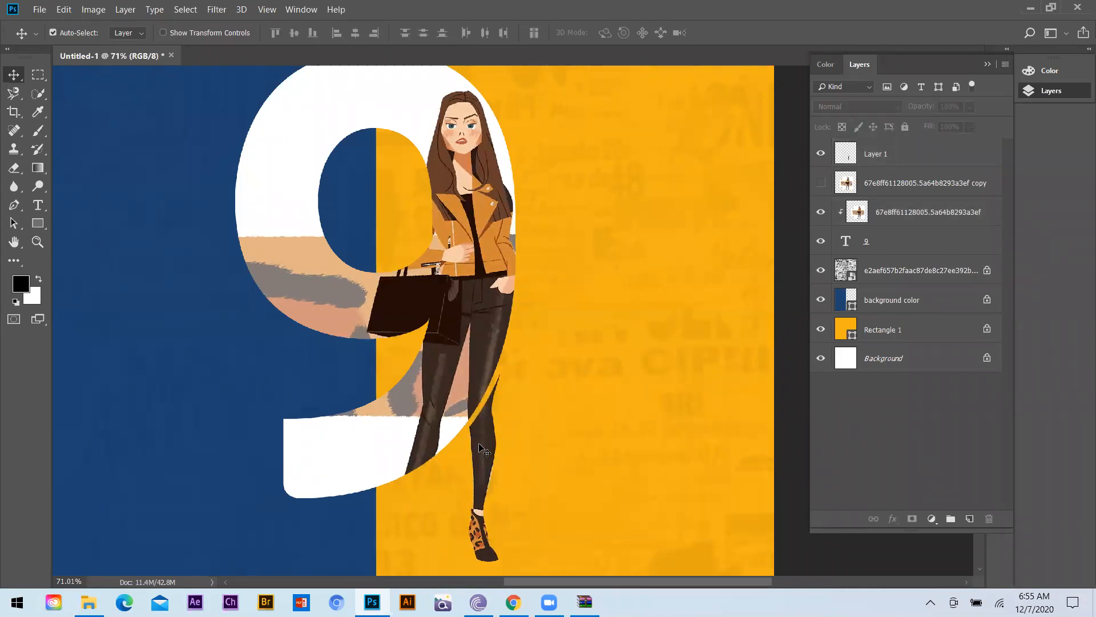
- Try to reposition the cut-out leg on Layer 1 upward to close the gap along the 9's edge
scroll(480, 445, "up", 3)
left_click_drag(485, 412, 484, 415)
key("ctrl+z")
key("shift+Up")
key("shift+Up")
- Undo the leg move and the rightward nudges of the figure and leg, and deselect Layer 1
key("ctrl+alt+z")
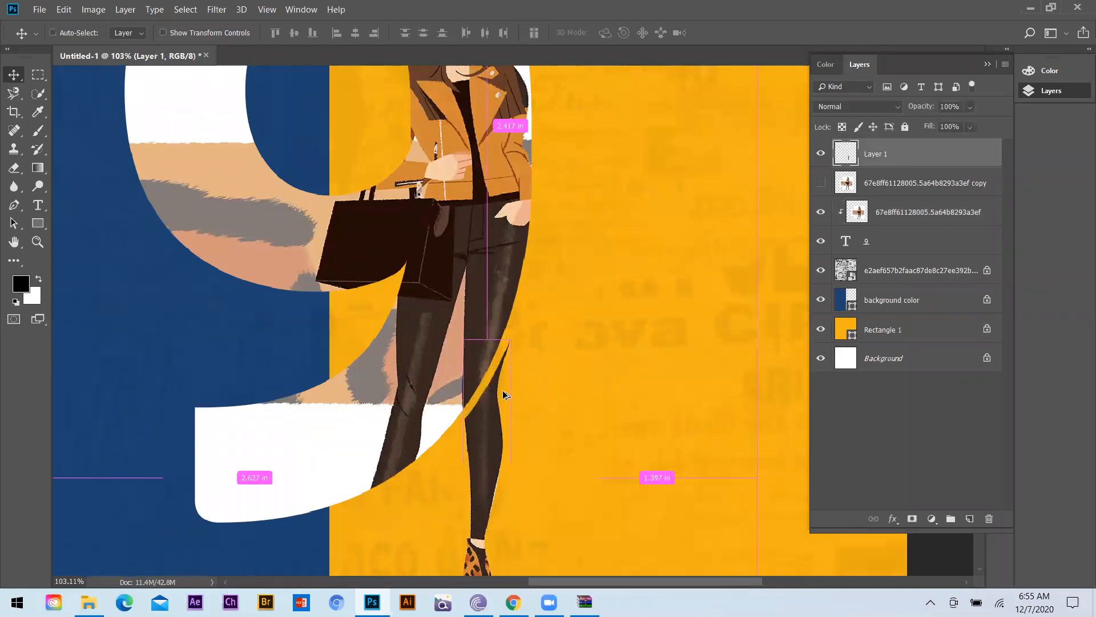
key("ctrl+alt+z")
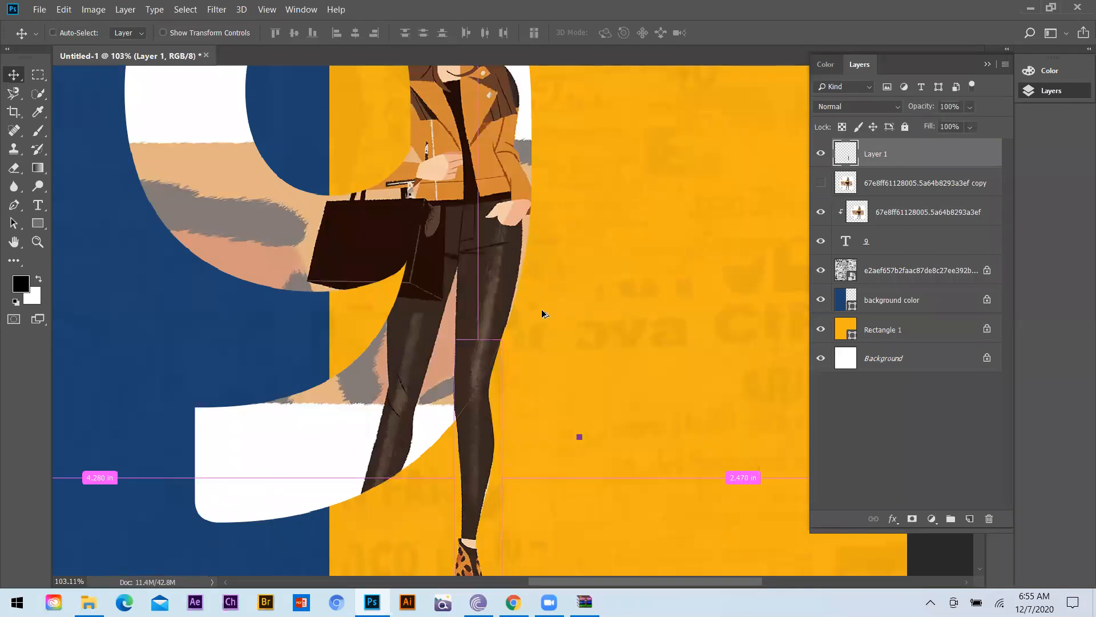
key("ctrl+shift+z")
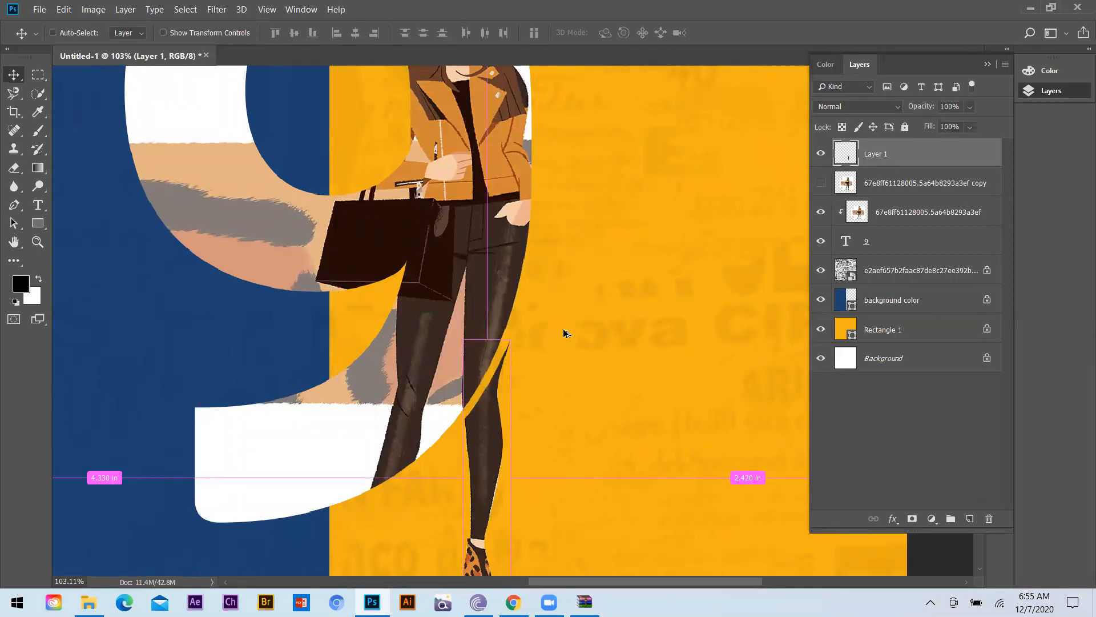
key("ctrl+z")
scroll(520, 403, "down", 3)
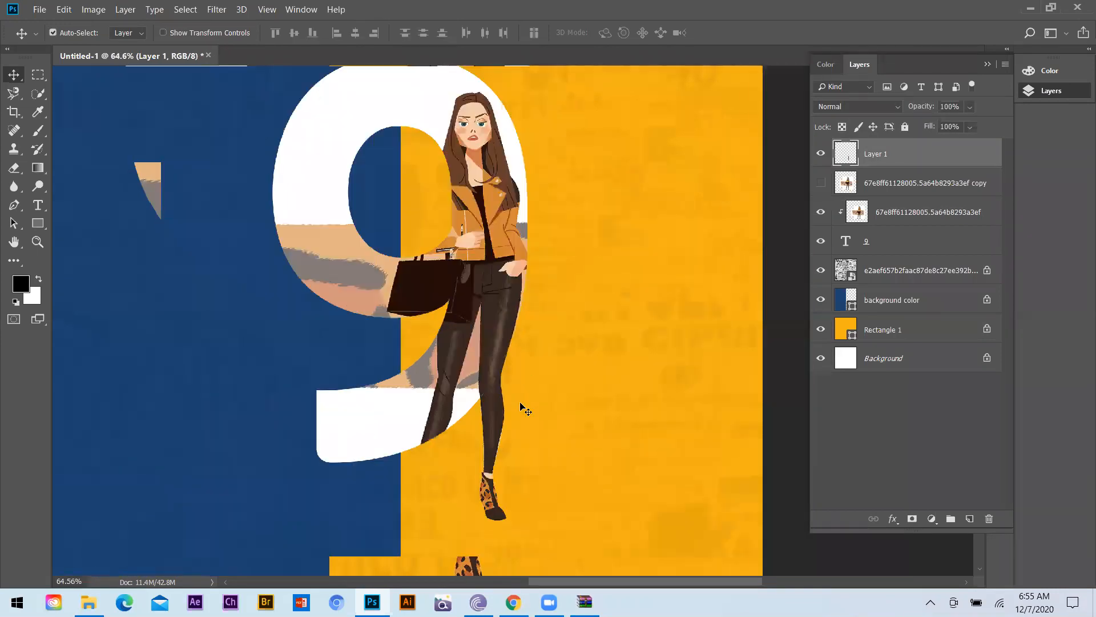
scroll(507, 391, "up", 3)
scroll(495, 376, "up", 3)
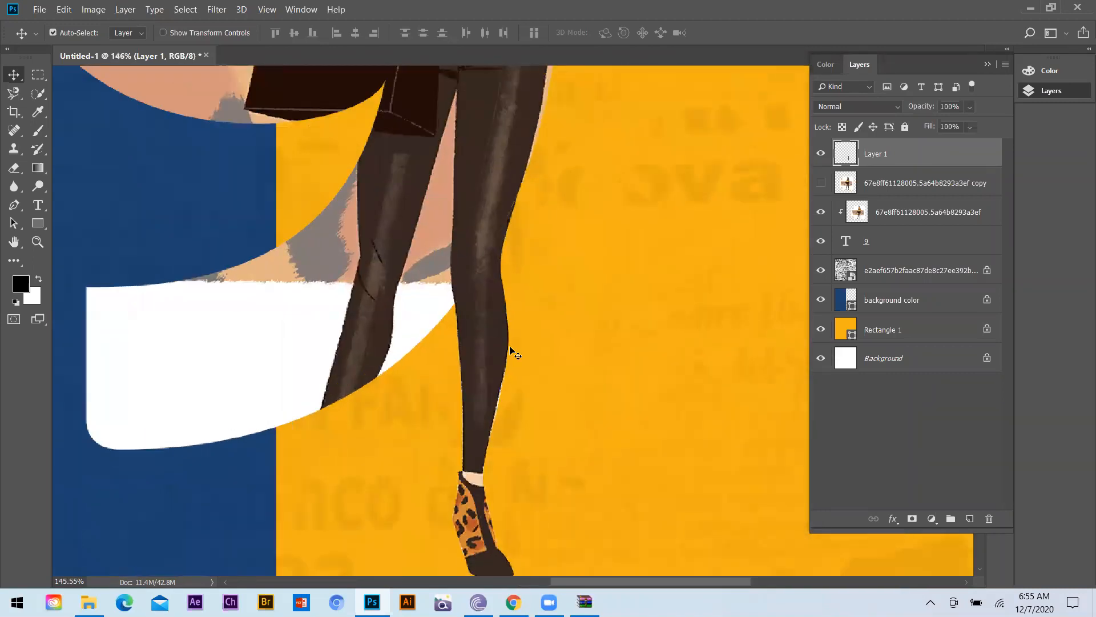
left_click(574, 323)
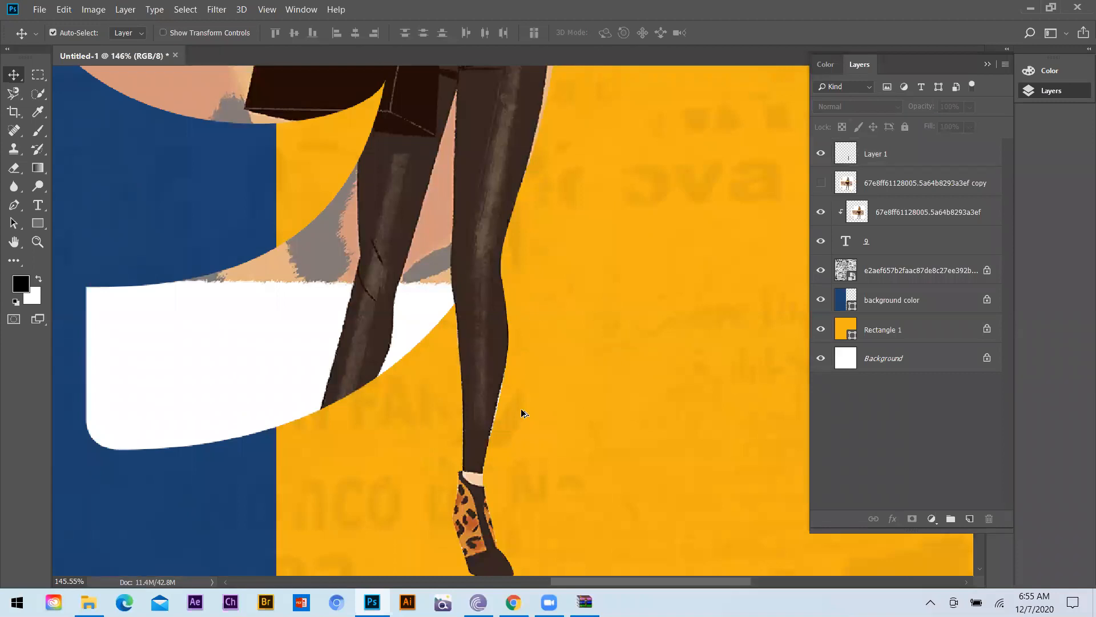
- On Layer 1, outline the white fringe along the outer edge of the protruding calf with a closed Pen tool path
scroll(476, 377, "up", 4)
left_click(66, 149)
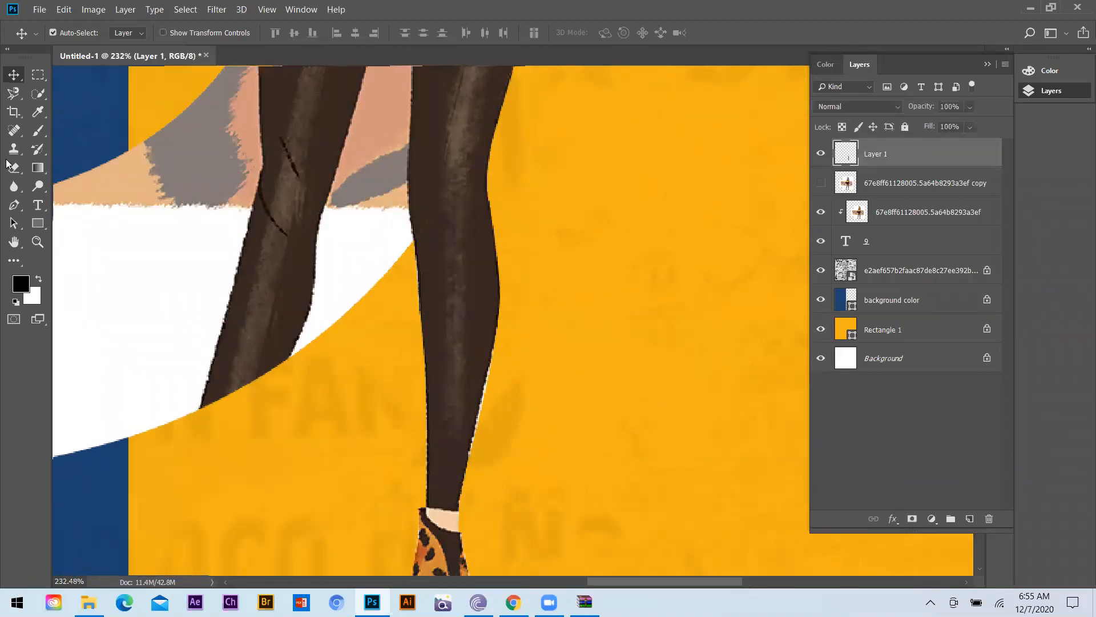
key("p")
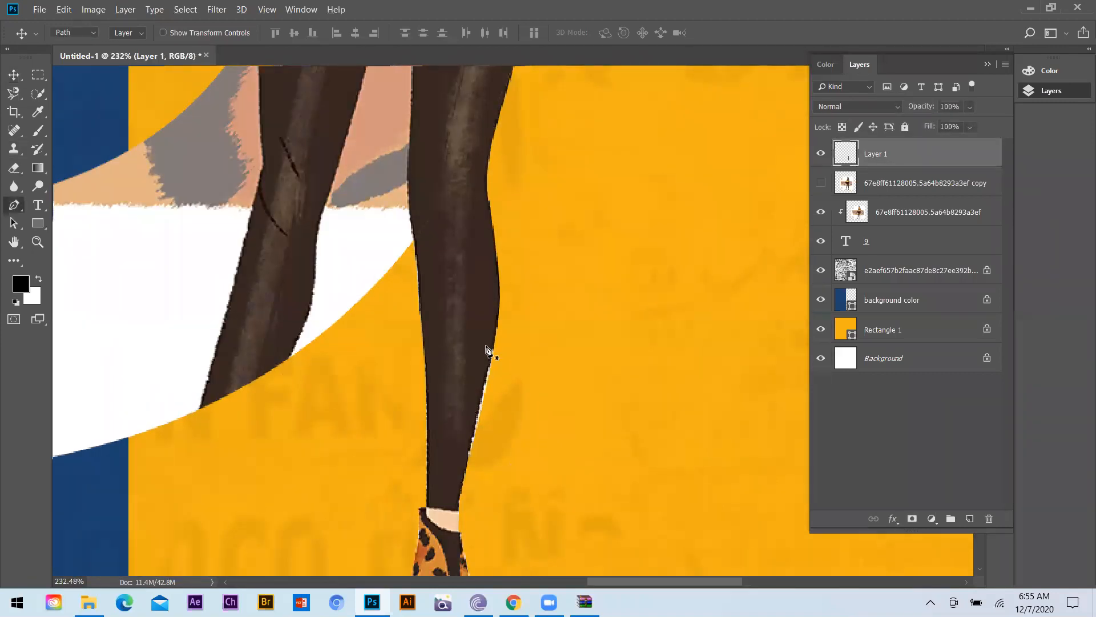
scroll(470, 337, "up", 2)
left_click(470, 332)
left_click_drag(436, 472, 465, 491)
left_click(437, 472, "alt")
left_click_drag(487, 457, 492, 436)
left_click_drag(506, 392, 507, 376)
left_click_drag(510, 337, 506, 320)
left_click(470, 332)
- Convert the calf path to a selection, delete the white fringe from Layer 1, and deselect
key("ctrl+Return")
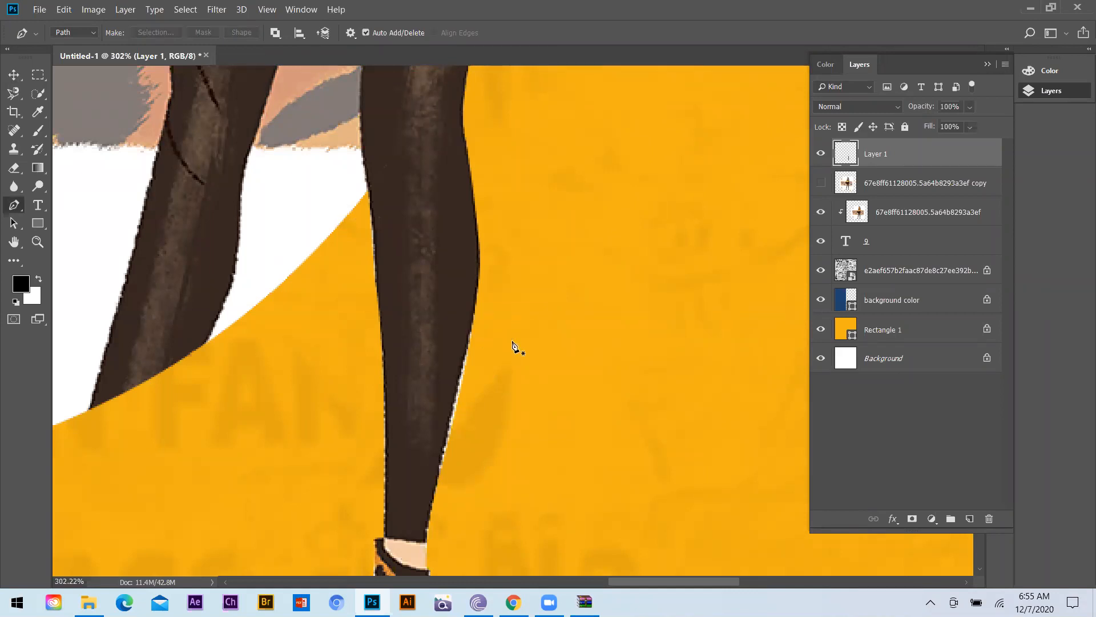
key("ctrl+d")
scroll(510, 400, "down", 2)
key("ctrl+z")
key("ctrl+z")
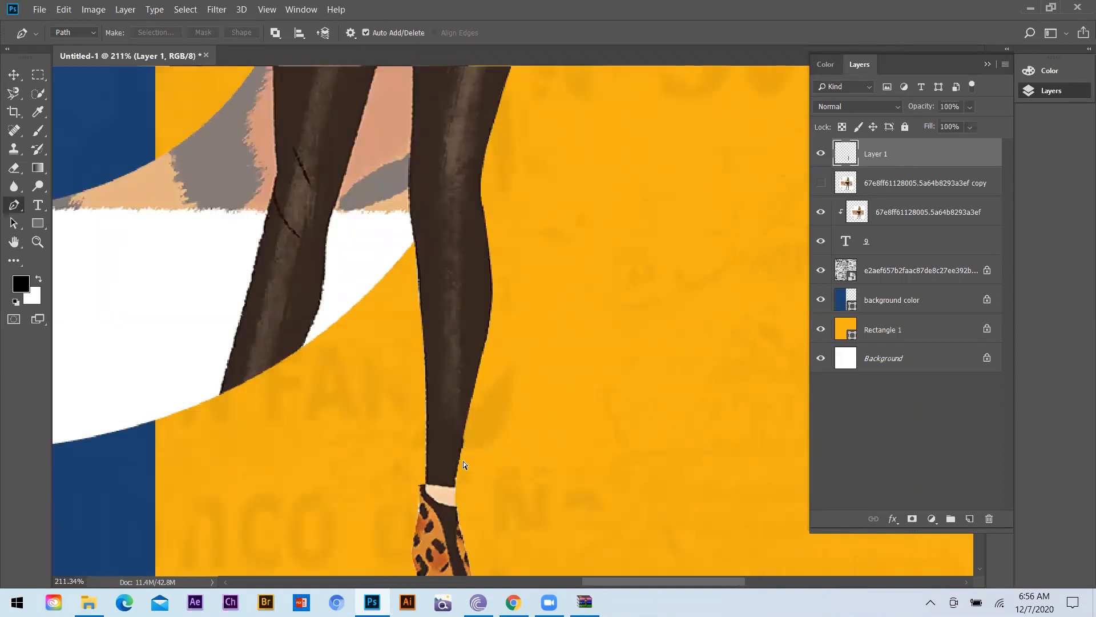
- Enclose the remaining fringe just above the ankle in a small path, convert it to a selection, and delete it from Layer 1
scroll(465, 467, "up", 3)
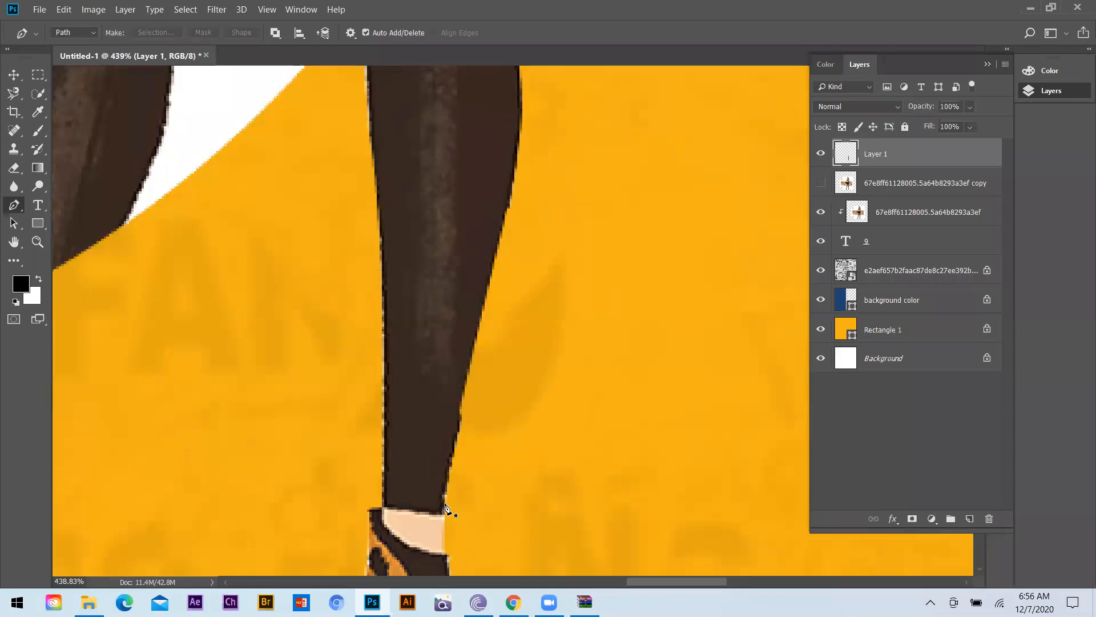
left_click(443, 502)
left_click_drag(459, 403, 464, 388)
left_click_drag(444, 502, 446, 504)
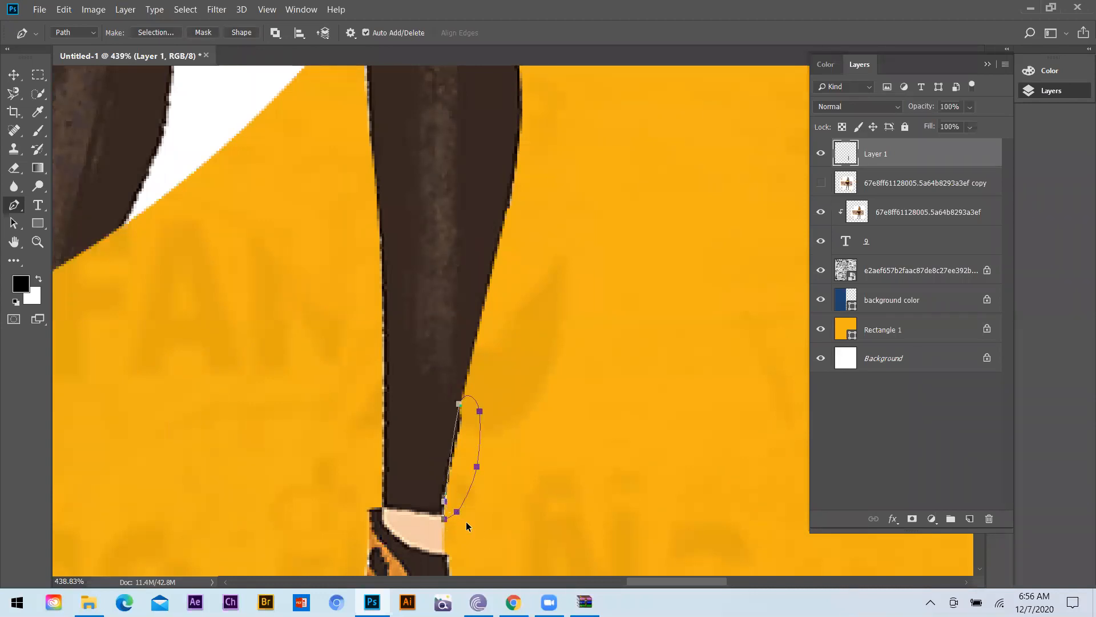
key("ctrl+Return")
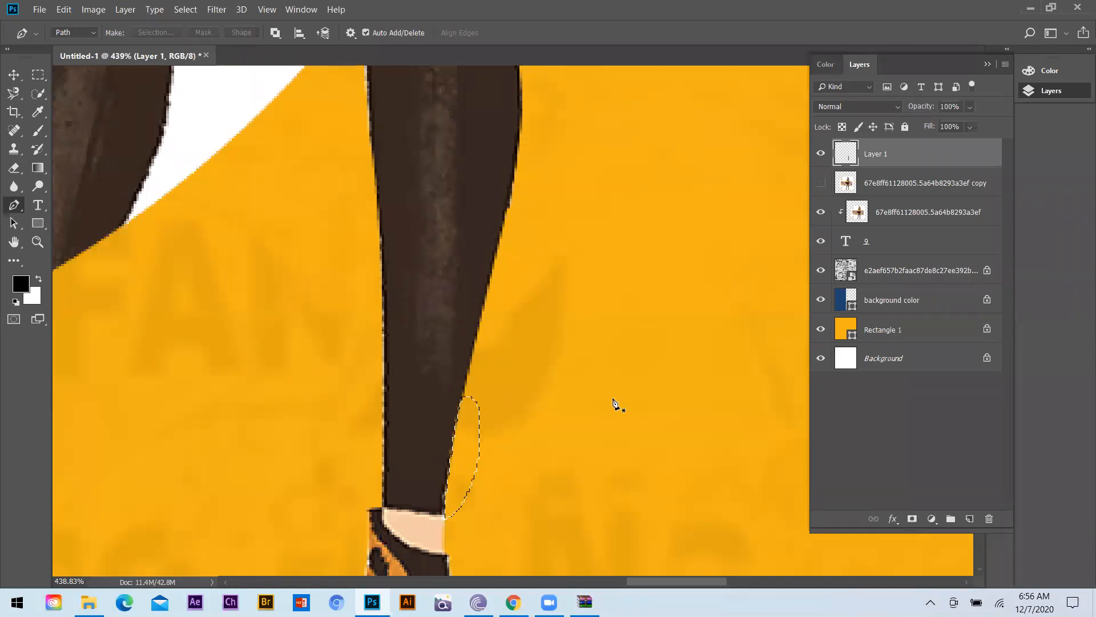
scroll(507, 422, "down", 4)
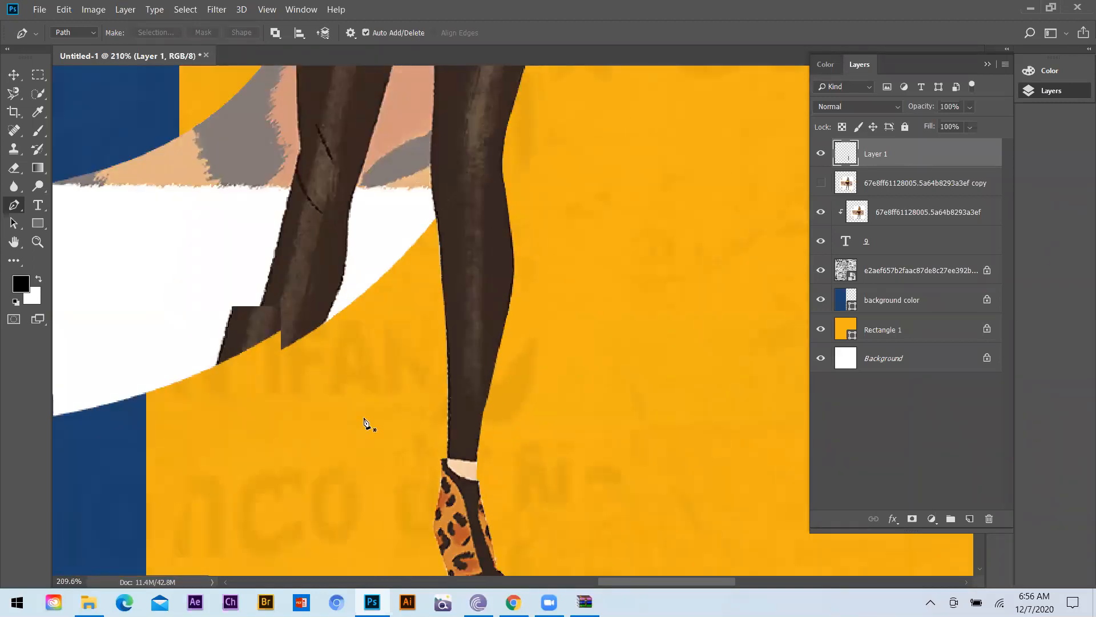
scroll(365, 423, "down", 5)
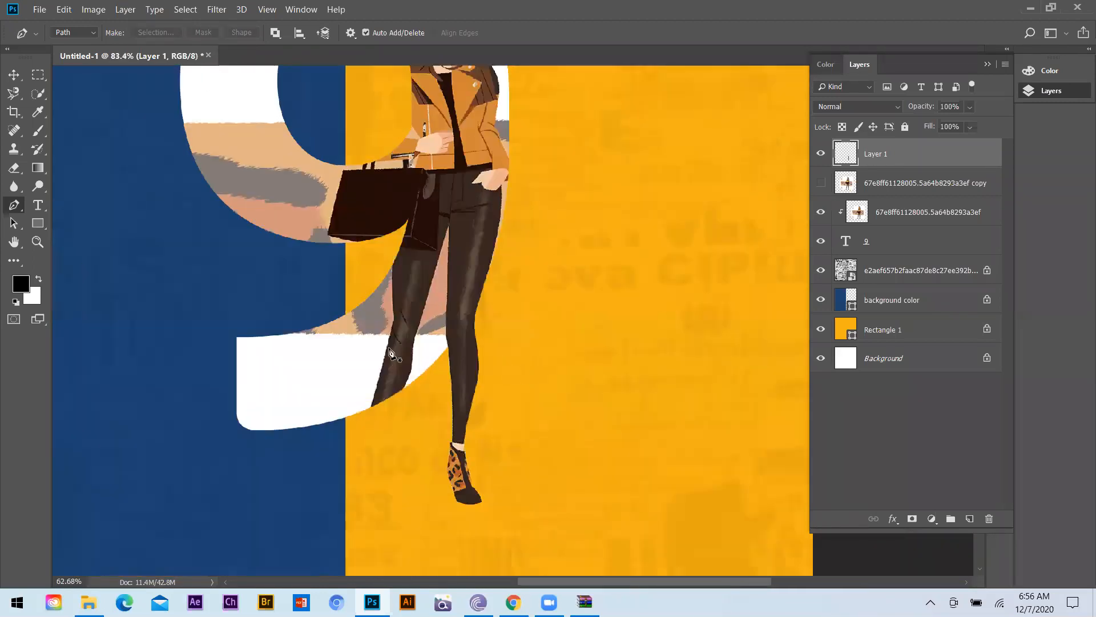
scroll(68, 126, "down", 1)
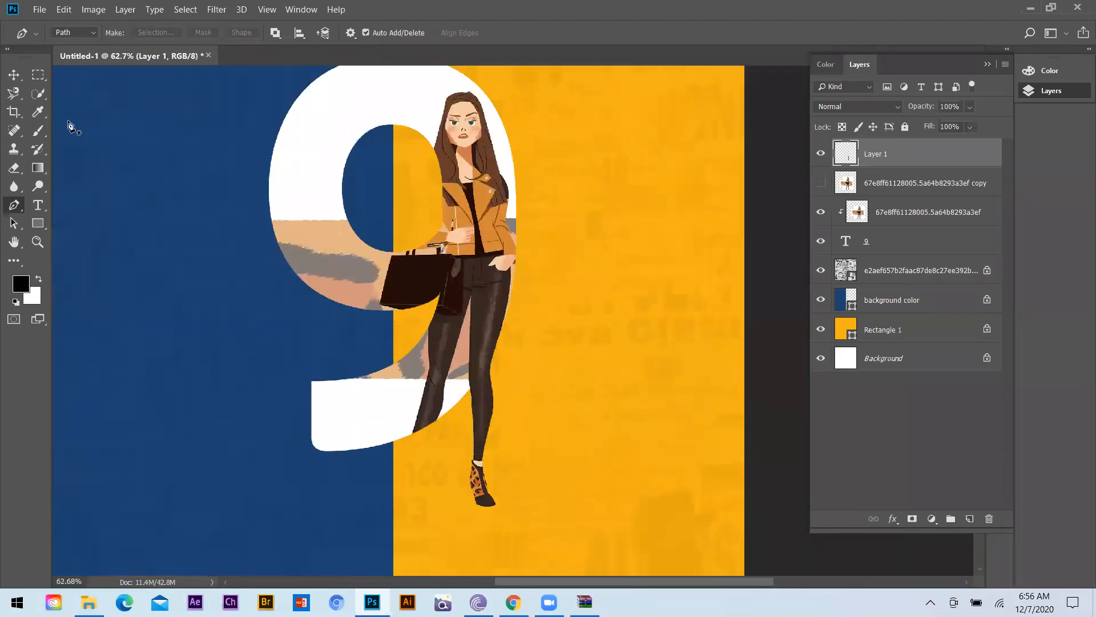
- With the Move tool active, briefly show the hidden figure copy layer to compare the shoe, and hide it again
left_click(14, 75)
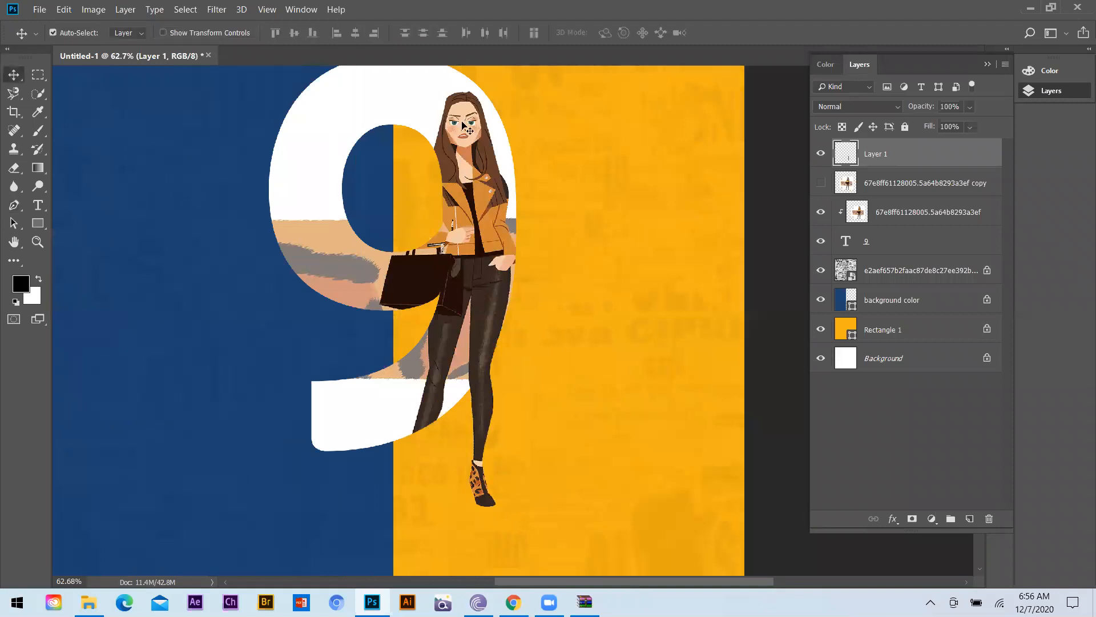
scroll(488, 490, "up", 1)
scroll(486, 449, "up", 2)
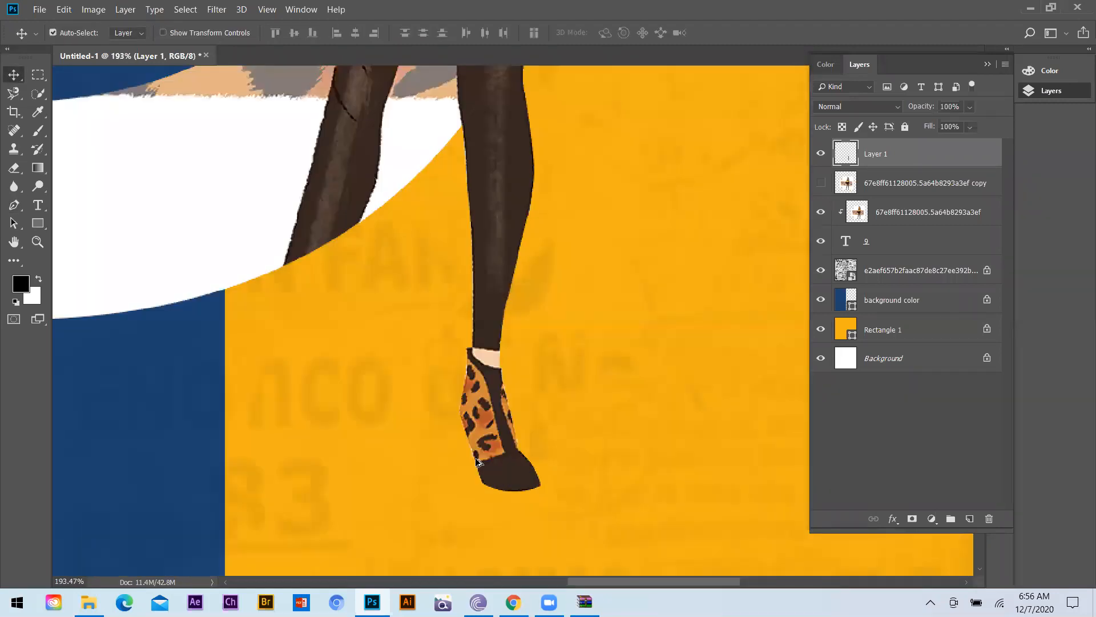
left_click(821, 183)
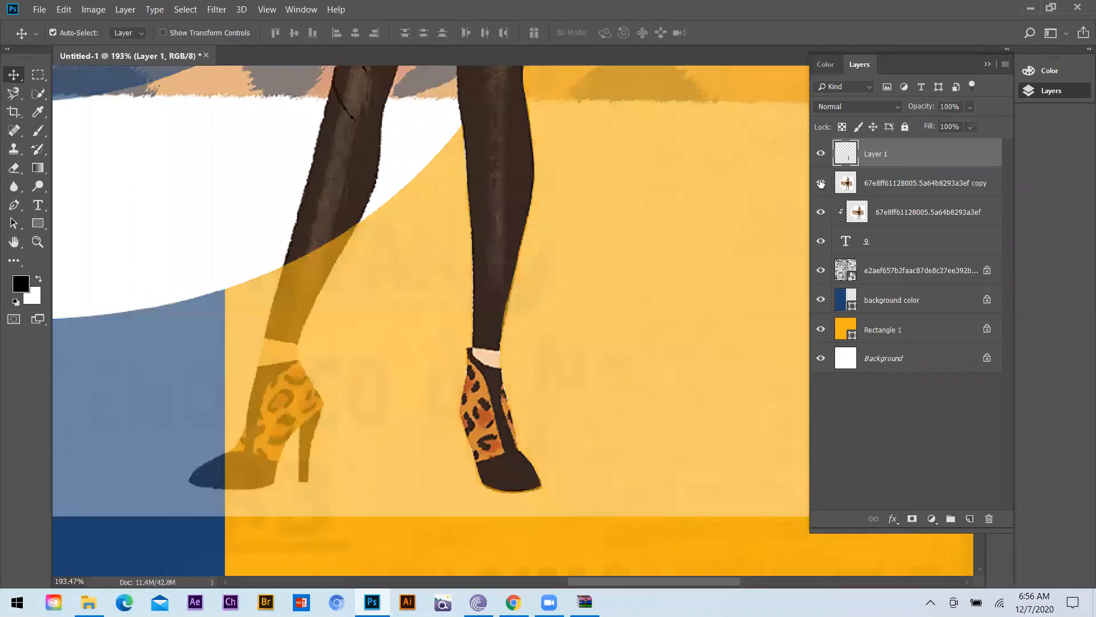
left_click(821, 183)
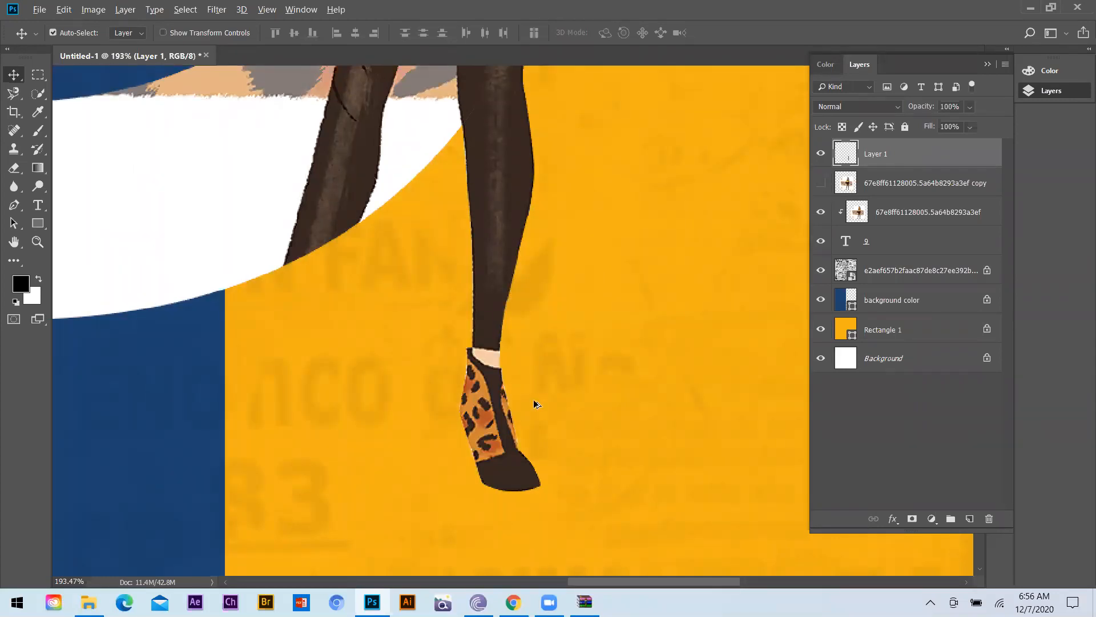
scroll(541, 406, "down", 5)
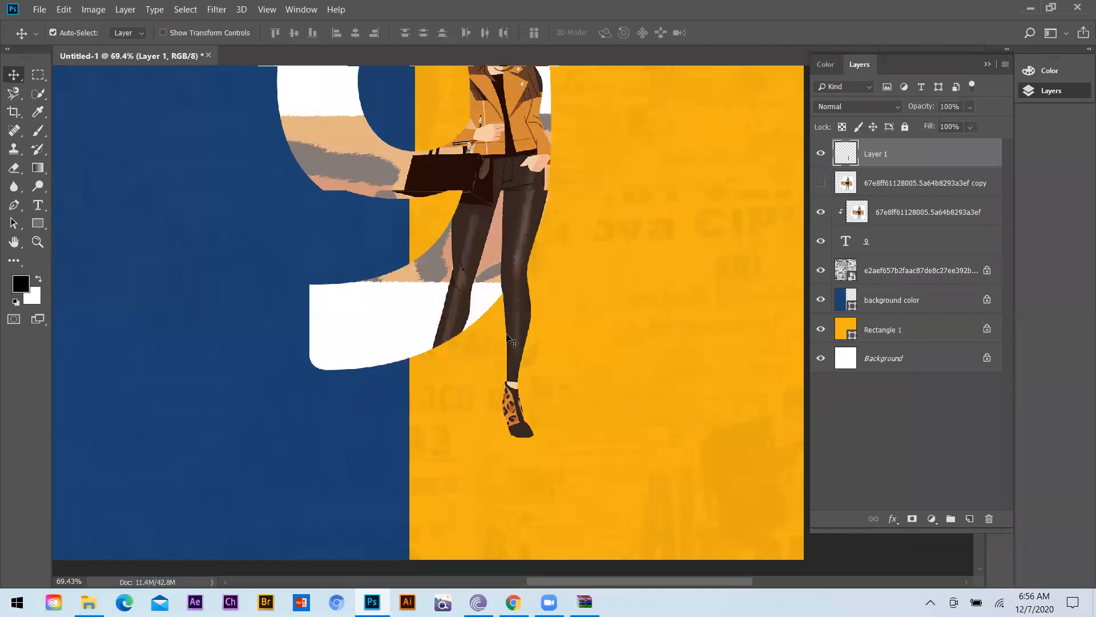
scroll(434, 359, "down", 1)
- Add a Multiply drop shadow with 23% opacity to the protruding leg on Layer 1
left_click(483, 166)
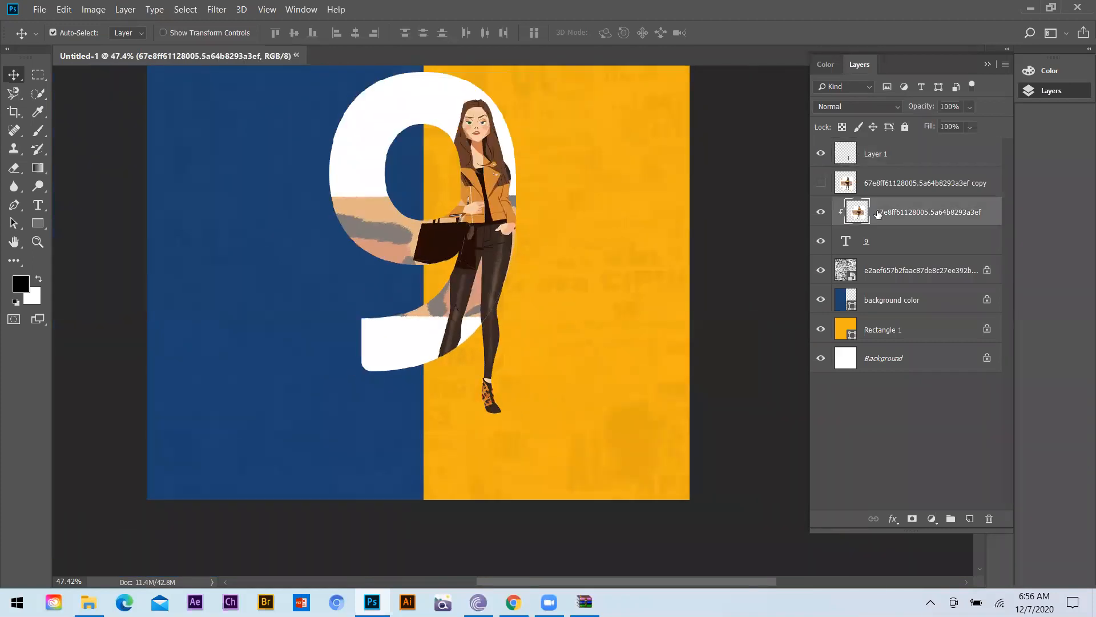
key("alt+bracketright")
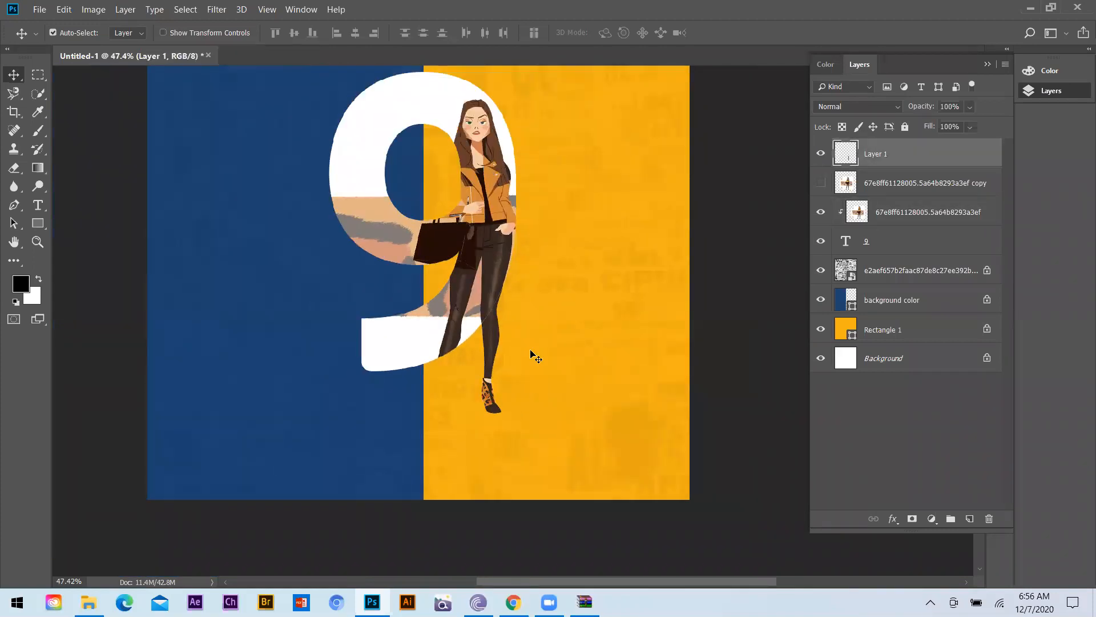
right_click(868, 153)
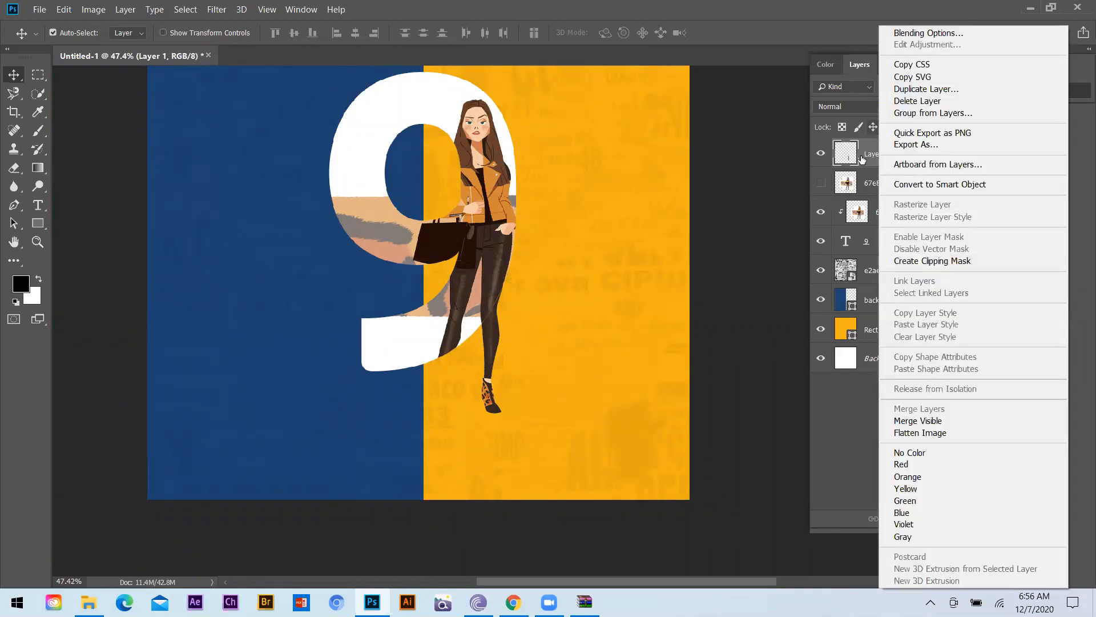
key("Escape")
right_click(868, 153)
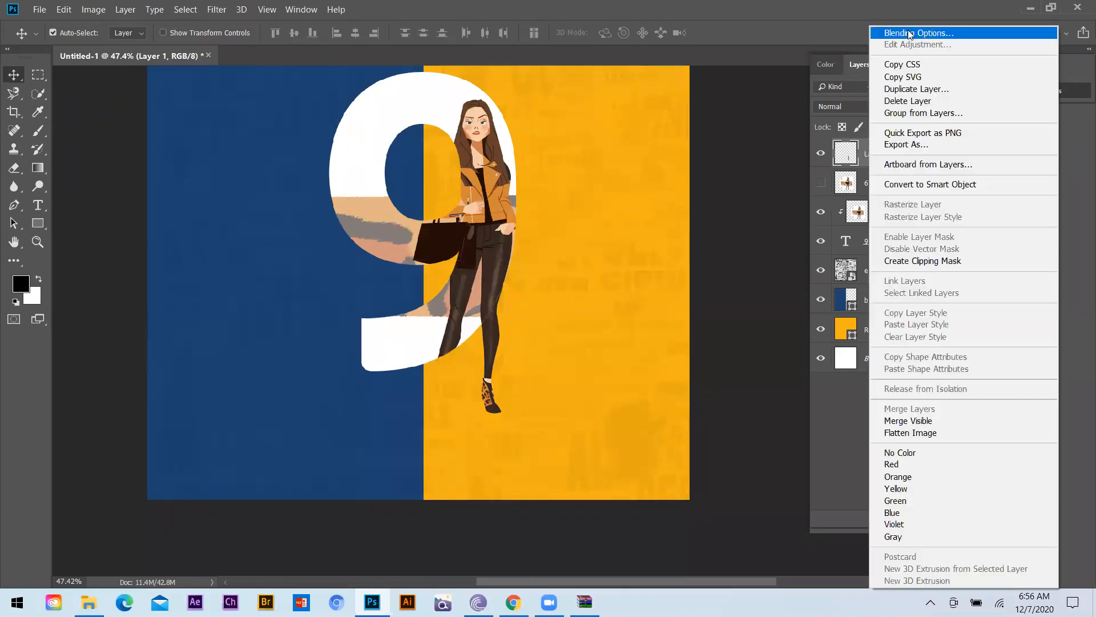
left_click(909, 33)
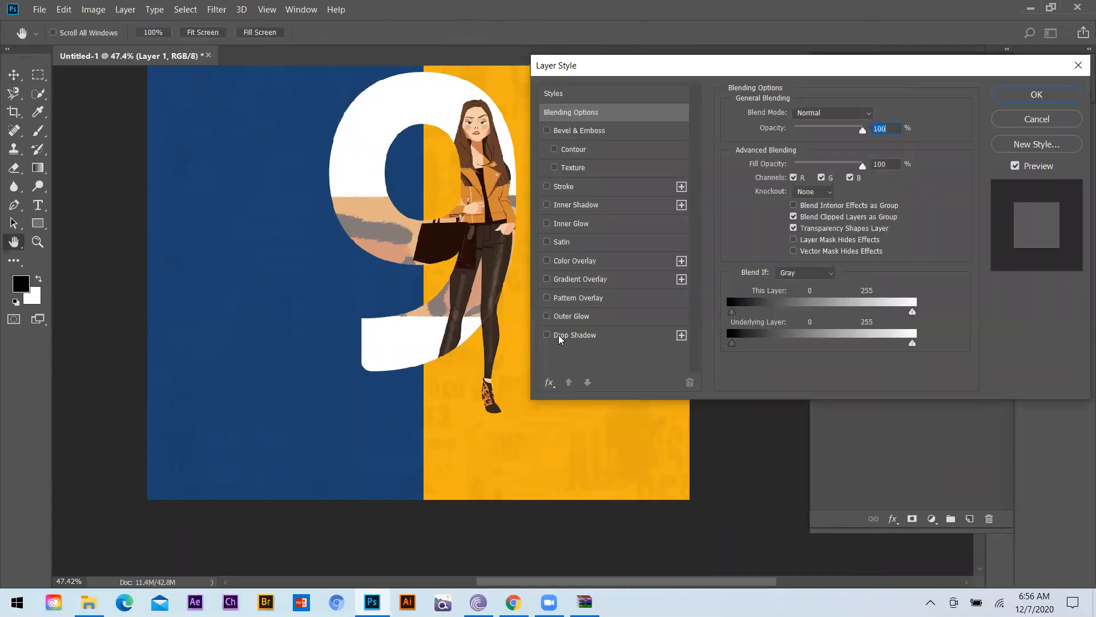
left_click(559, 336)
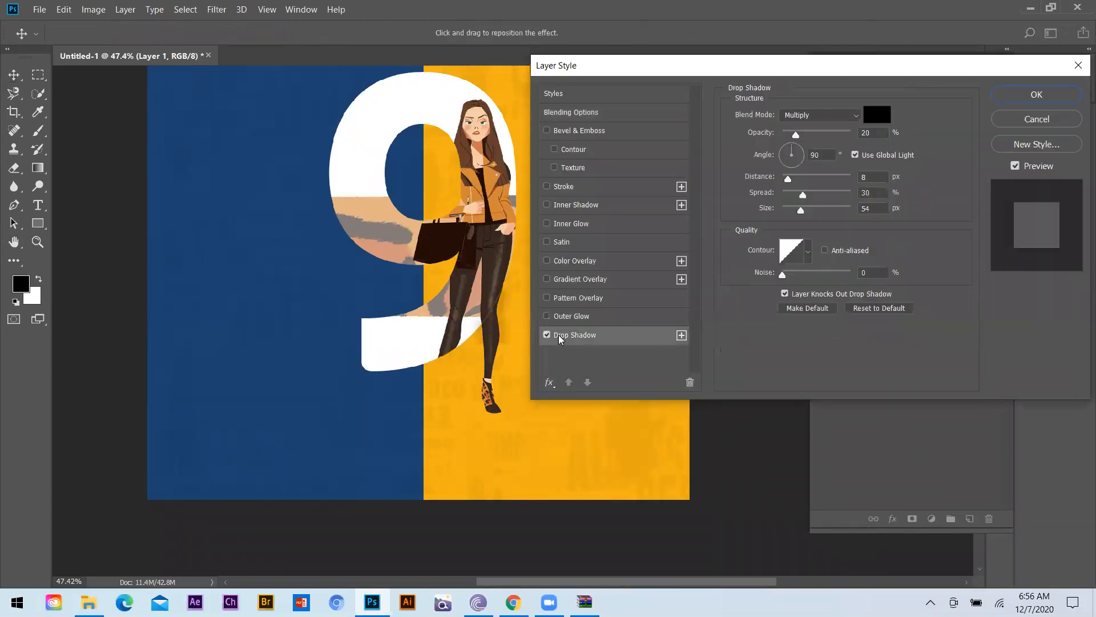
left_click(802, 133)
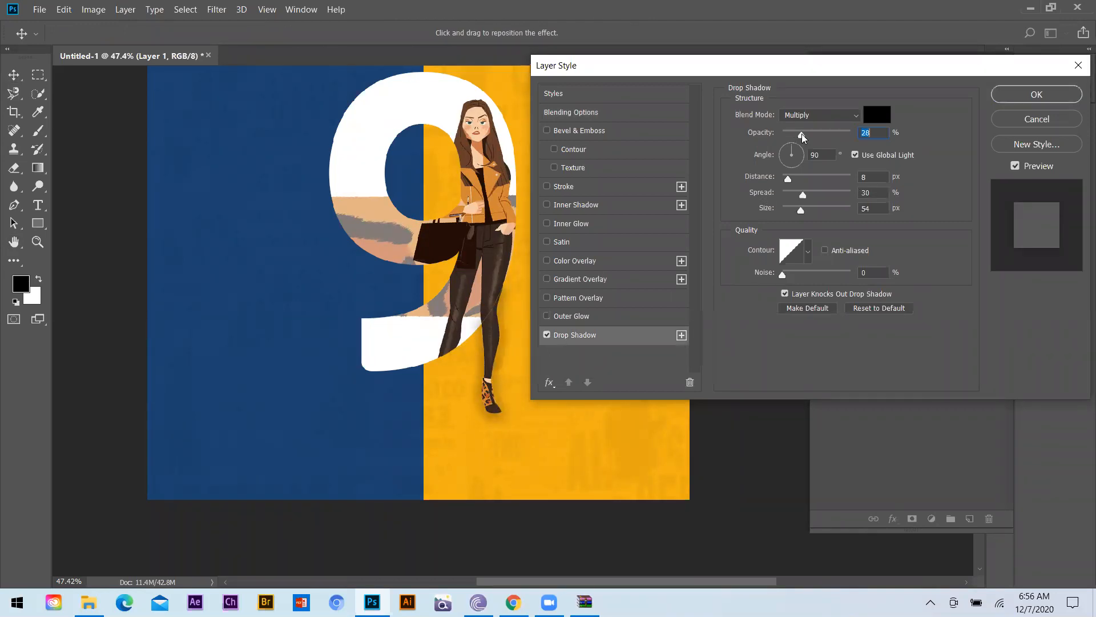
left_click(798, 132)
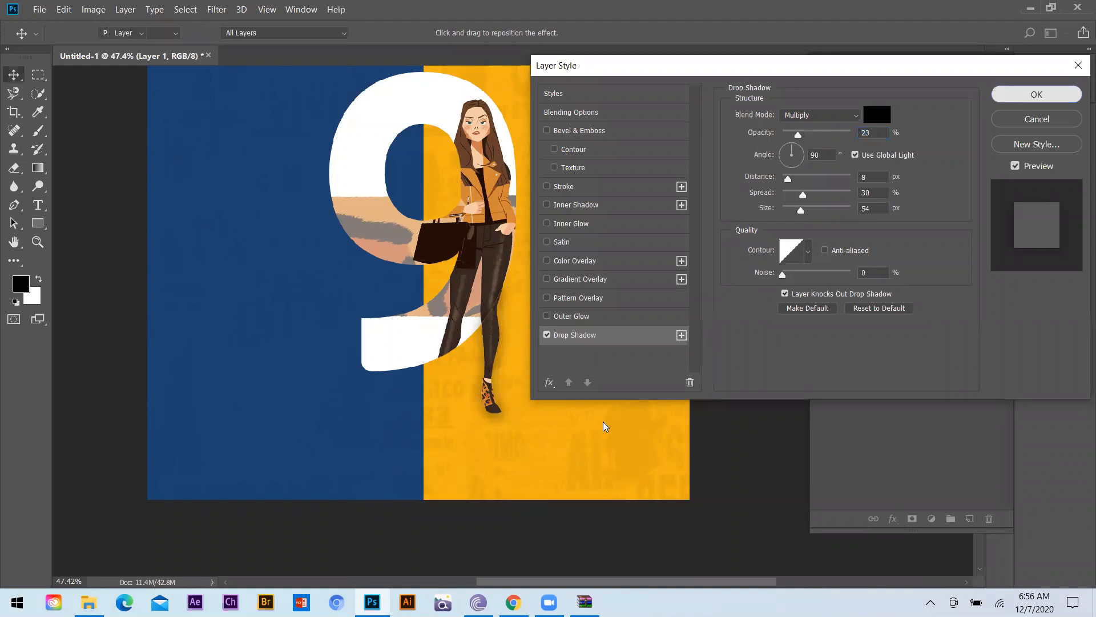
key("Return")
scroll(554, 342, "up", 1)
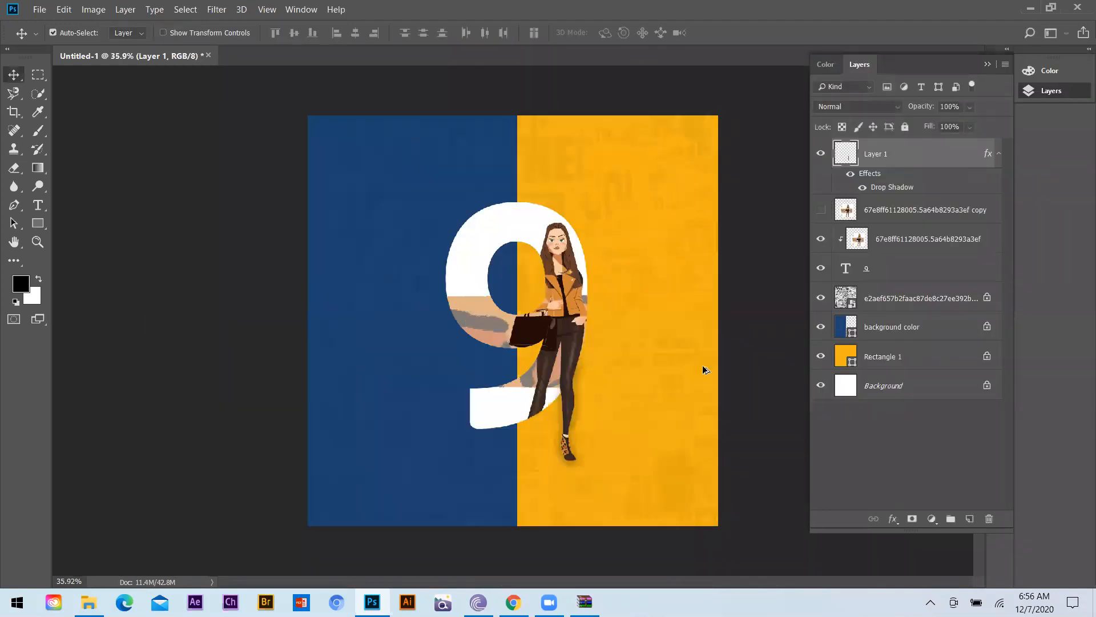
scroll(333, 381, "down", 2)
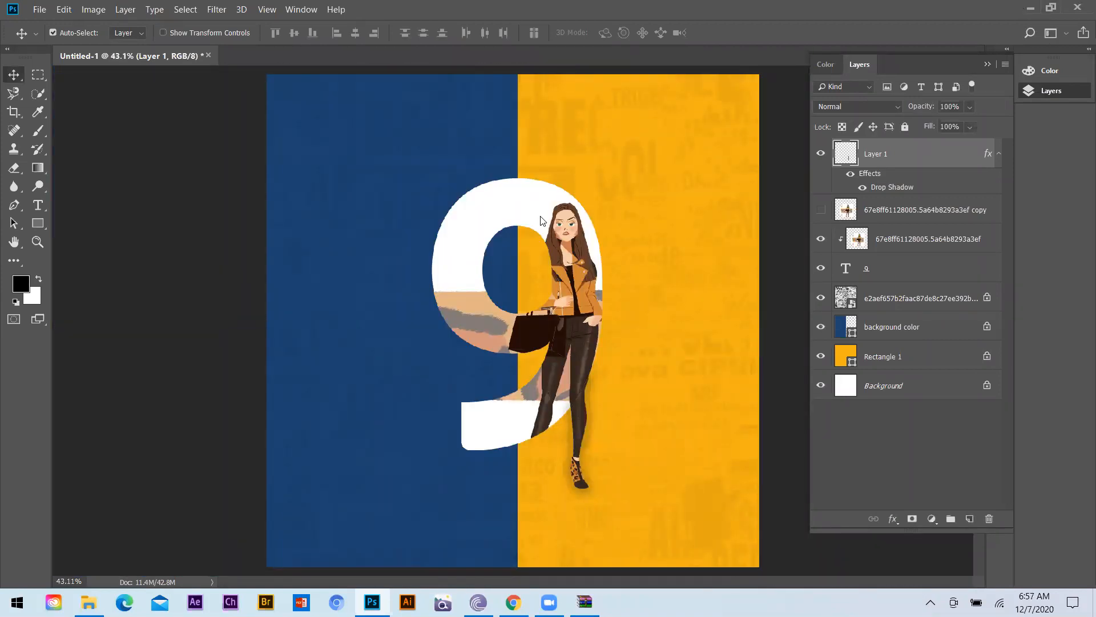
- Switch to File Explorer, check the BATCH 33 and BATCH 30 folders, and open New Volume (F:)
left_click(1031, 8)
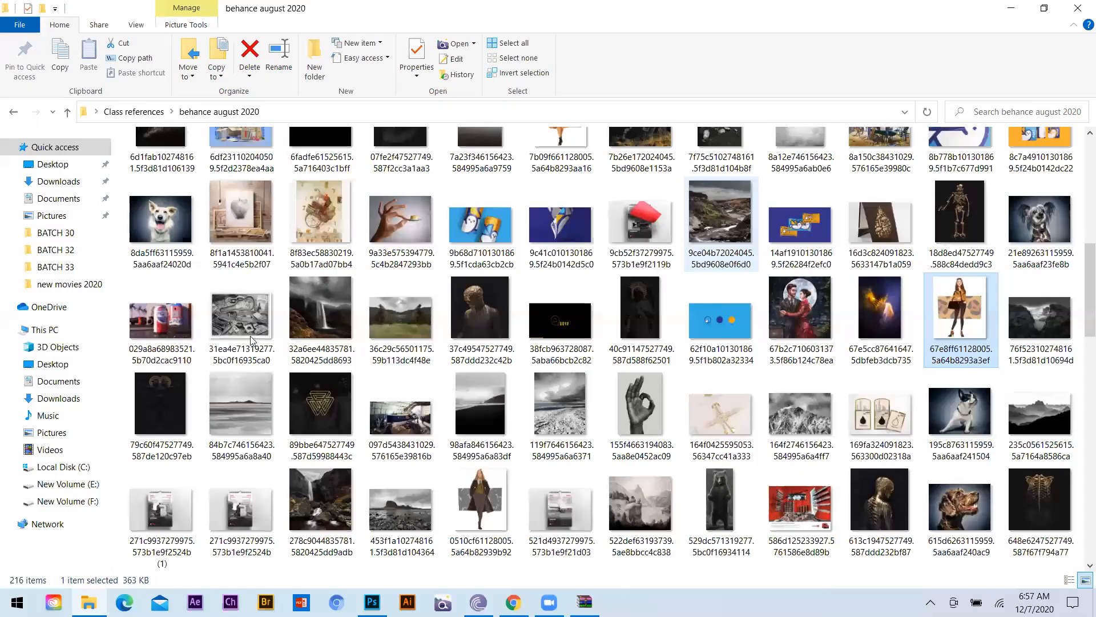
key("super+d")
key("super+d")
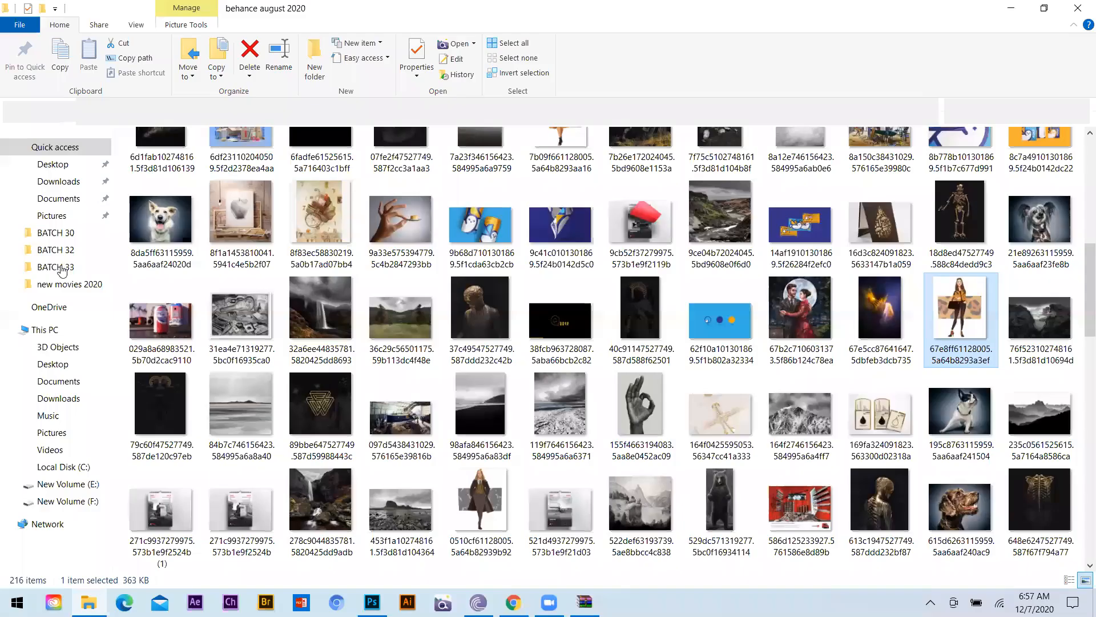
left_click(60, 267)
left_click(61, 234)
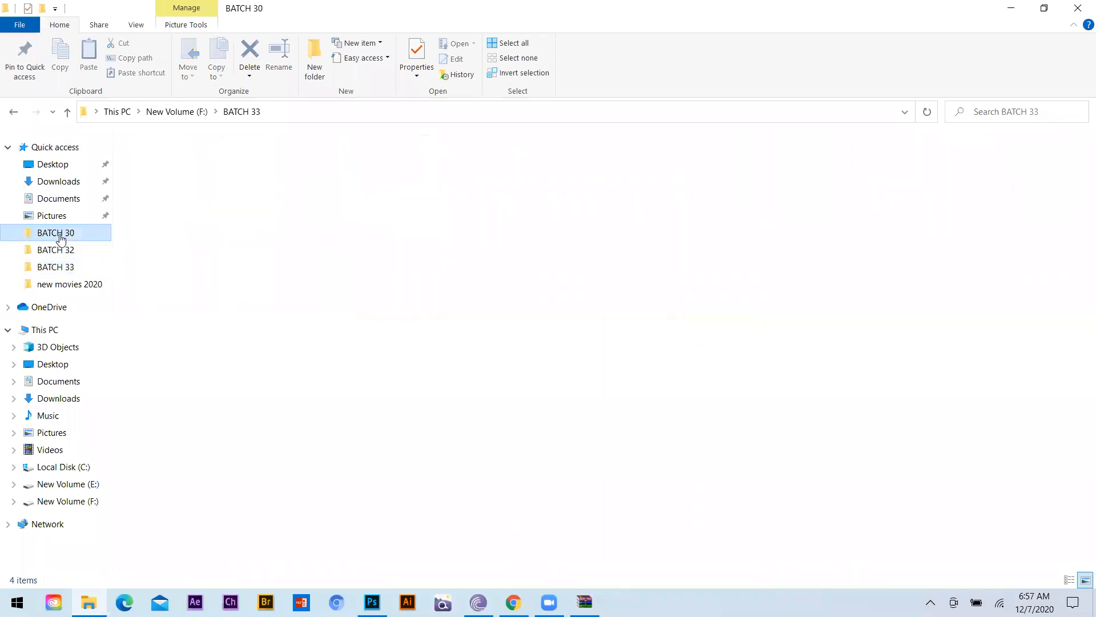
left_click(77, 485)
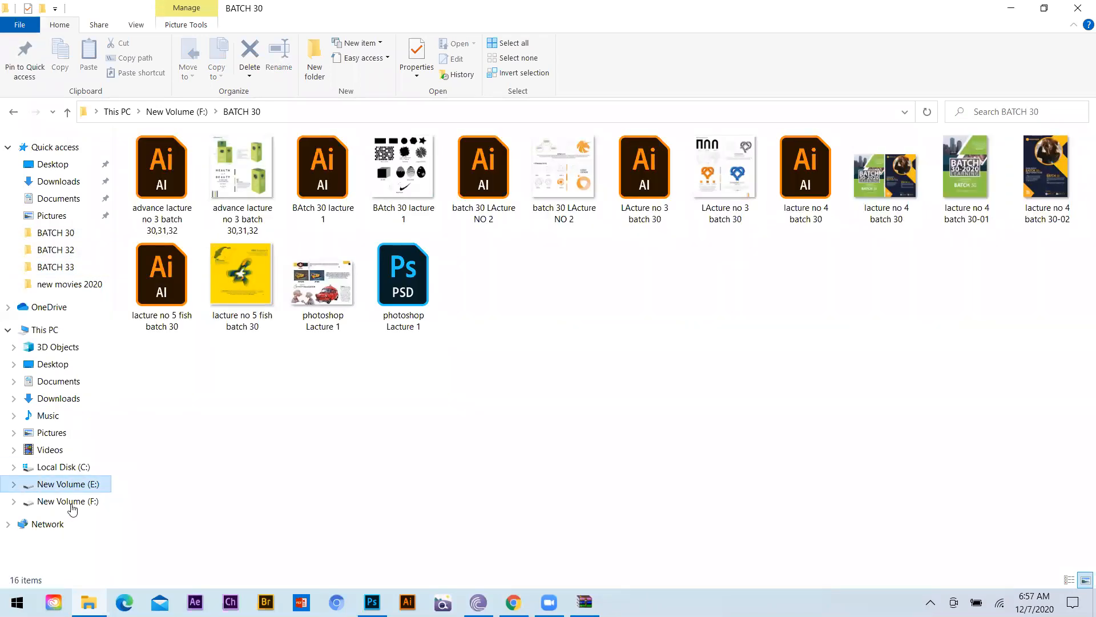
key("Down")
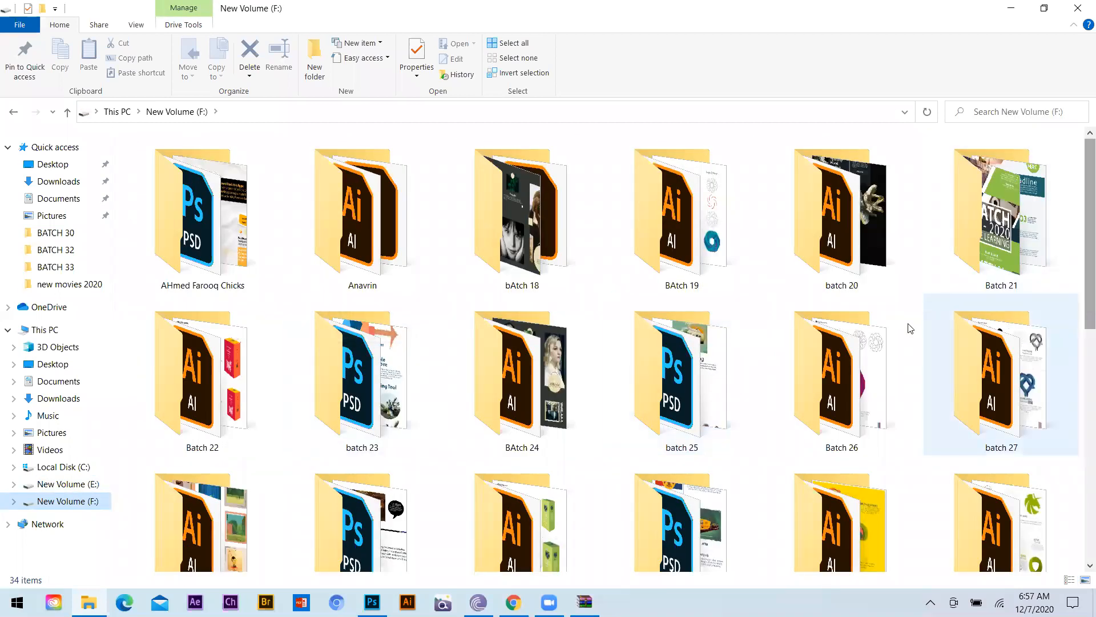
- Look through the BAtch 24 and batch 31 folders on New Volume (F:) for the earlier poster's PSD
scroll(433, 335, "down", 3)
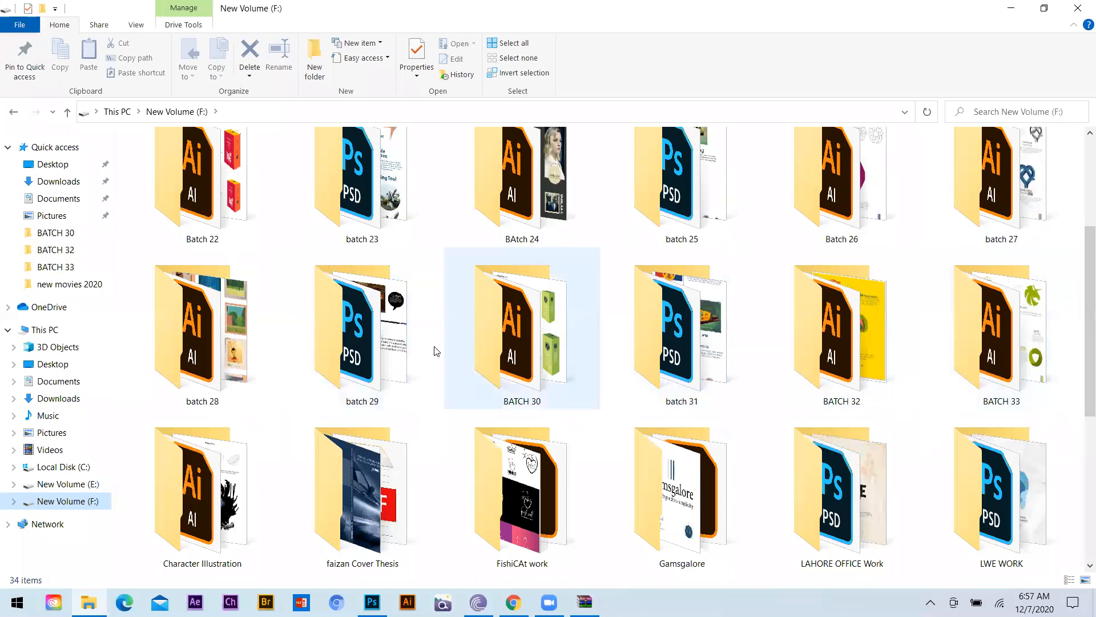
scroll(936, 257, "up", 1)
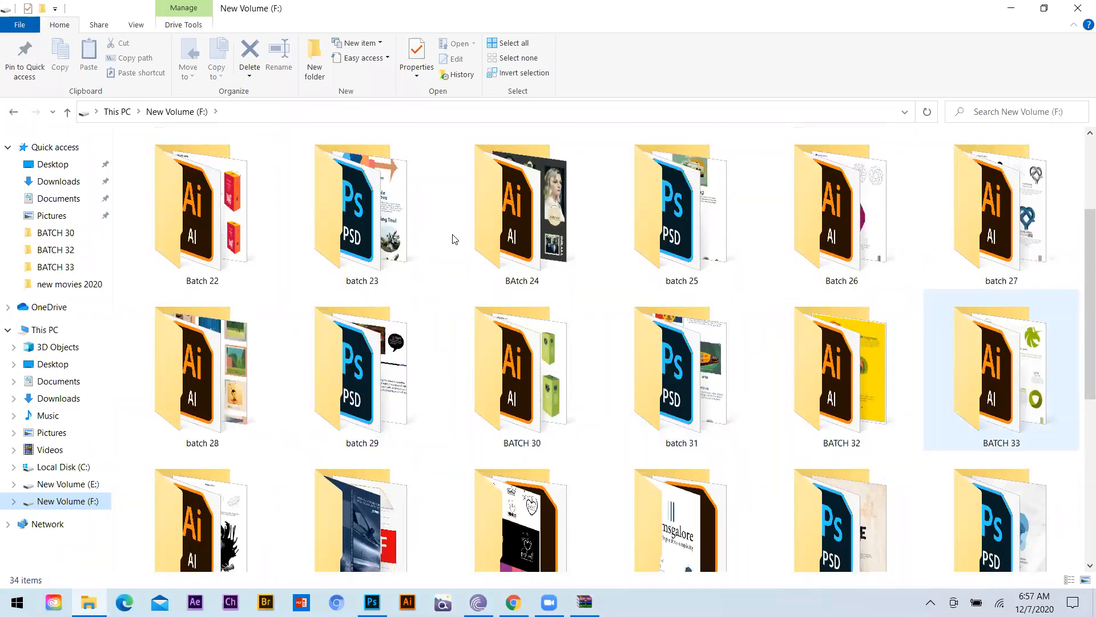
left_click(456, 240)
key("Return")
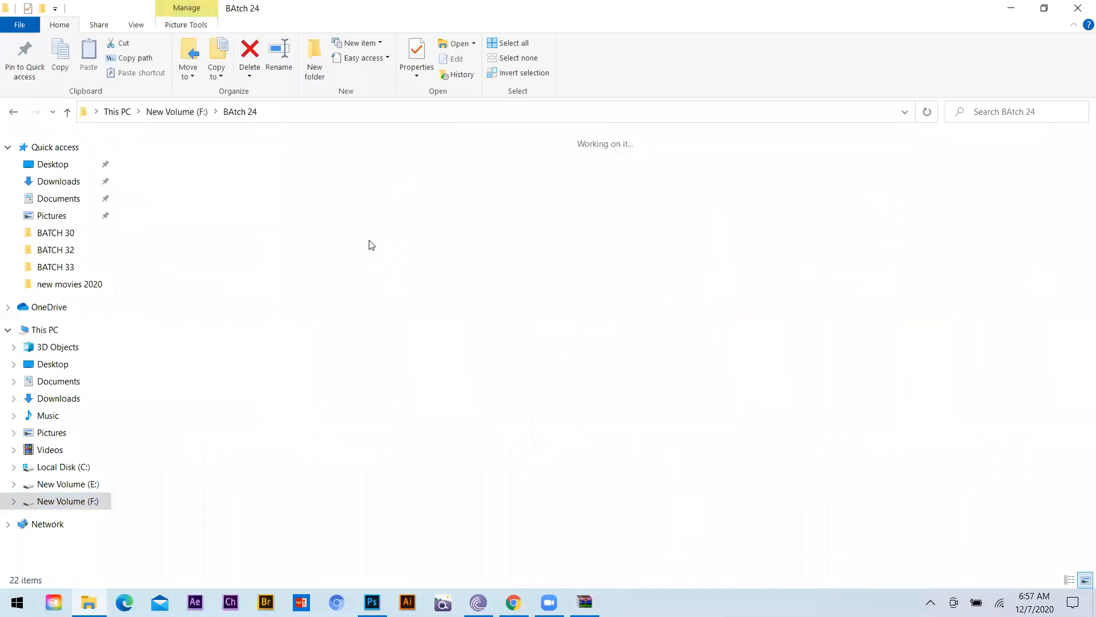
left_click(67, 113)
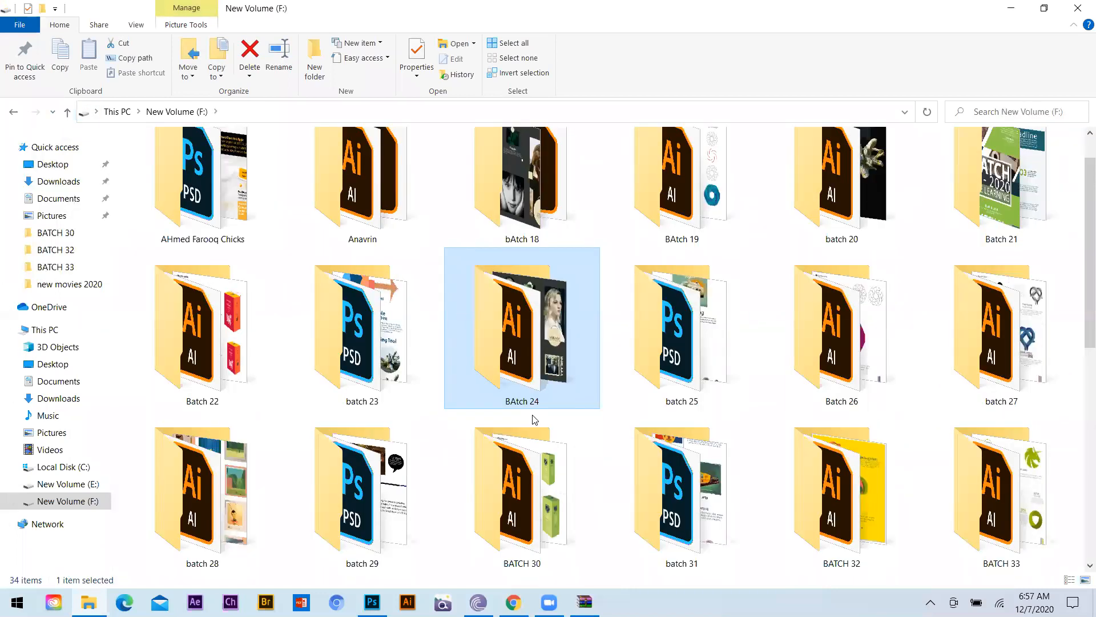
scroll(537, 412, "down", 2)
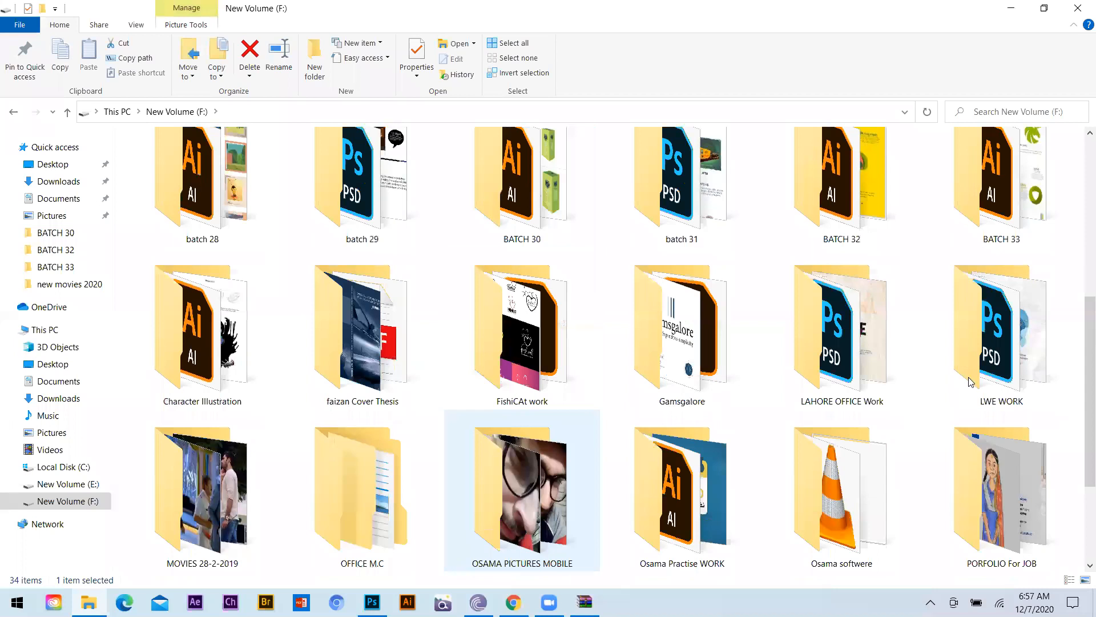
left_click(704, 209)
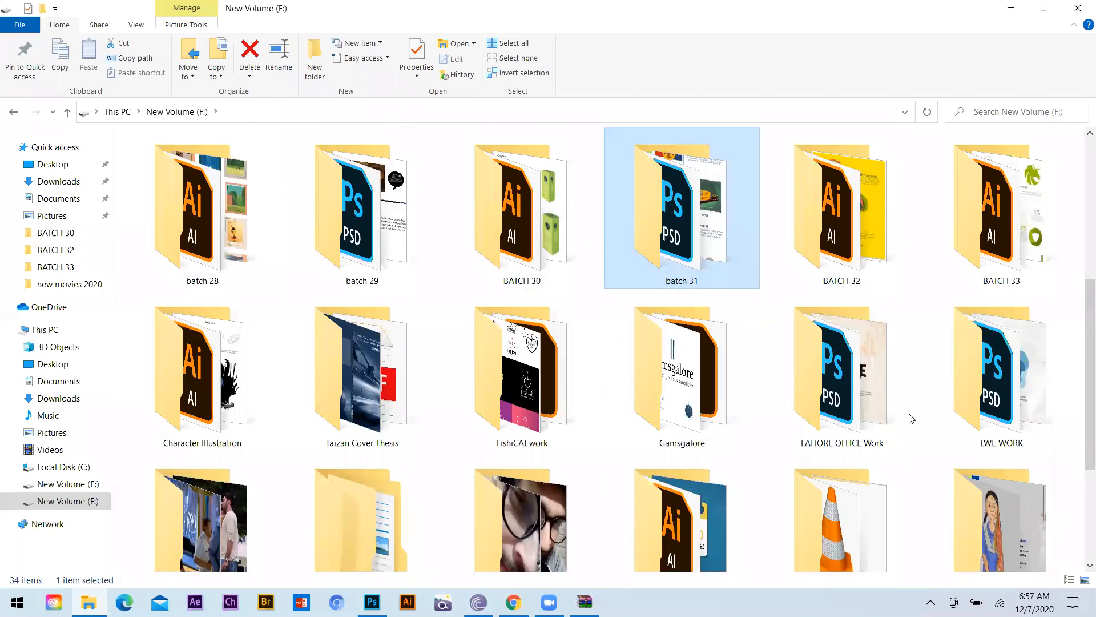
key("Return")
key("alt+Left")
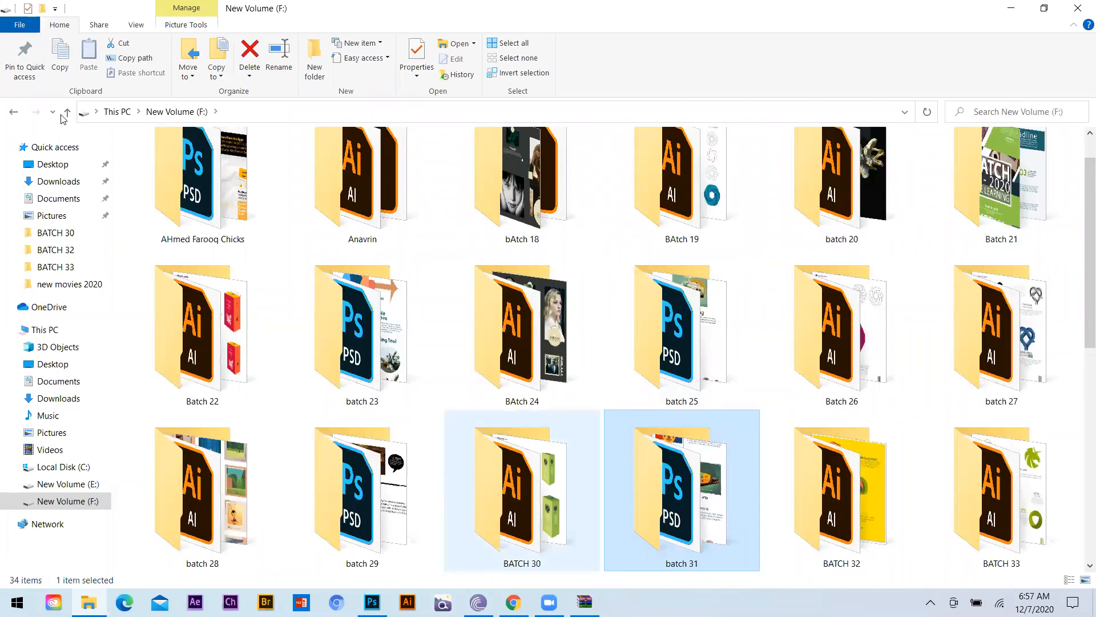
- Check the BATCH 30 and batch 28 folders for the earlier poster file and return to the drive
double_click(526, 502)
key("alt+Left")
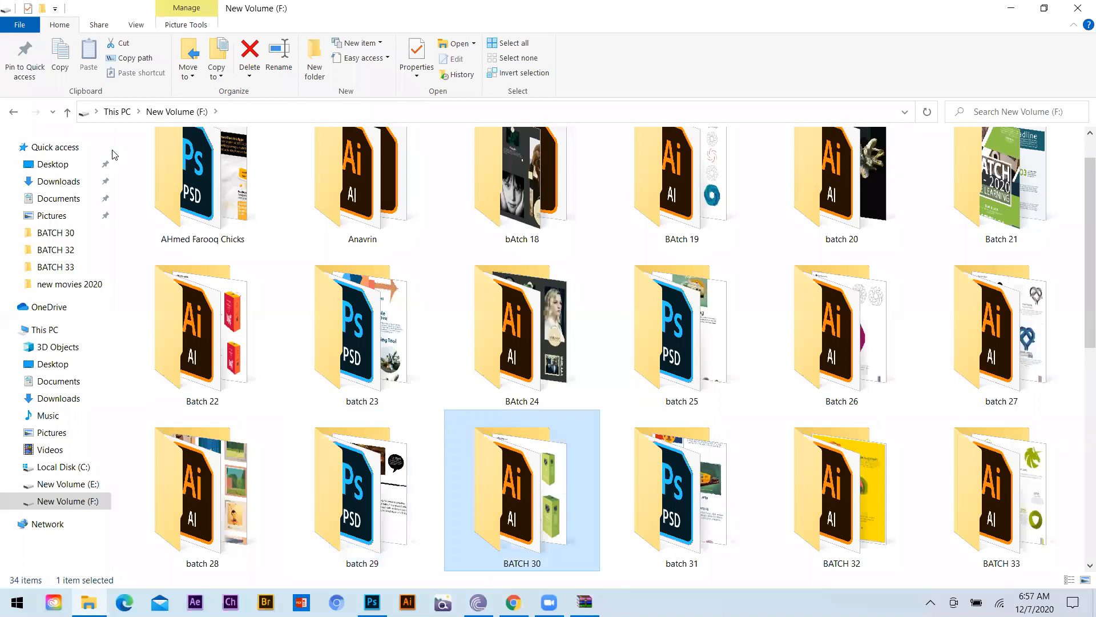
key("Return")
key("alt+Left")
left_click(224, 491)
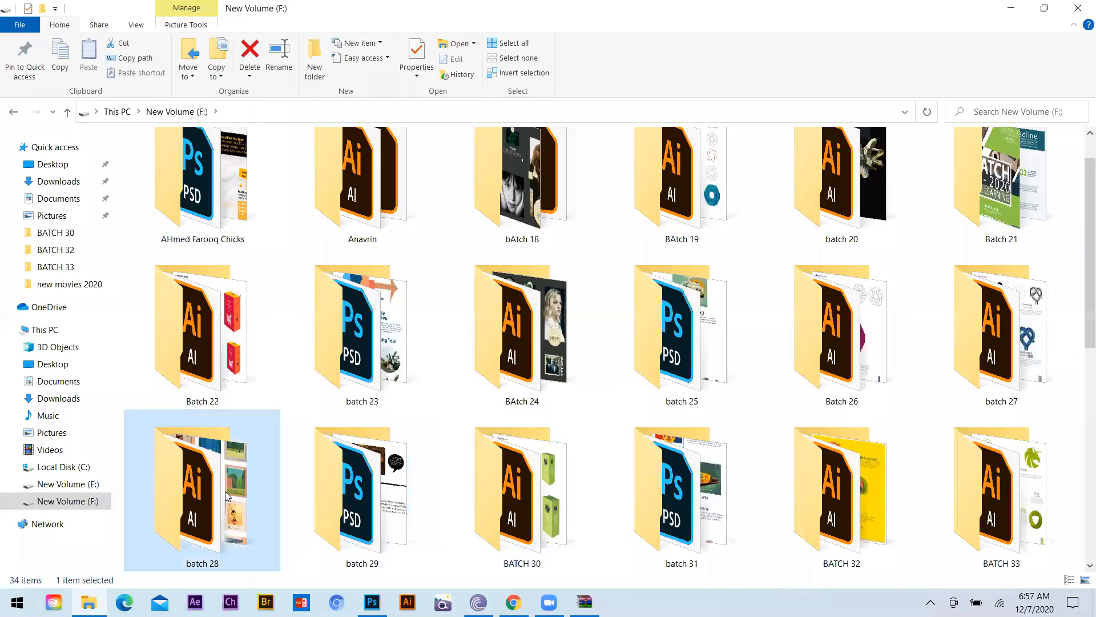
key("Return")
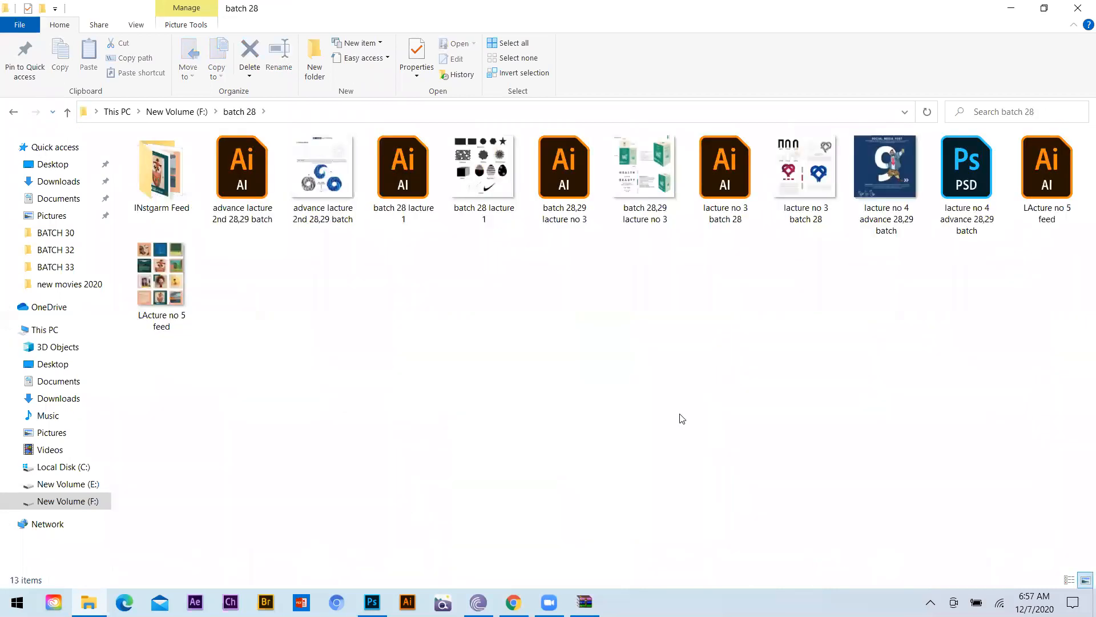
key("alt+Left")
- Continue searching for the poster file in the BATCH 33, batch 20 and Batch 26 folders
scroll(996, 285, "down", 2)
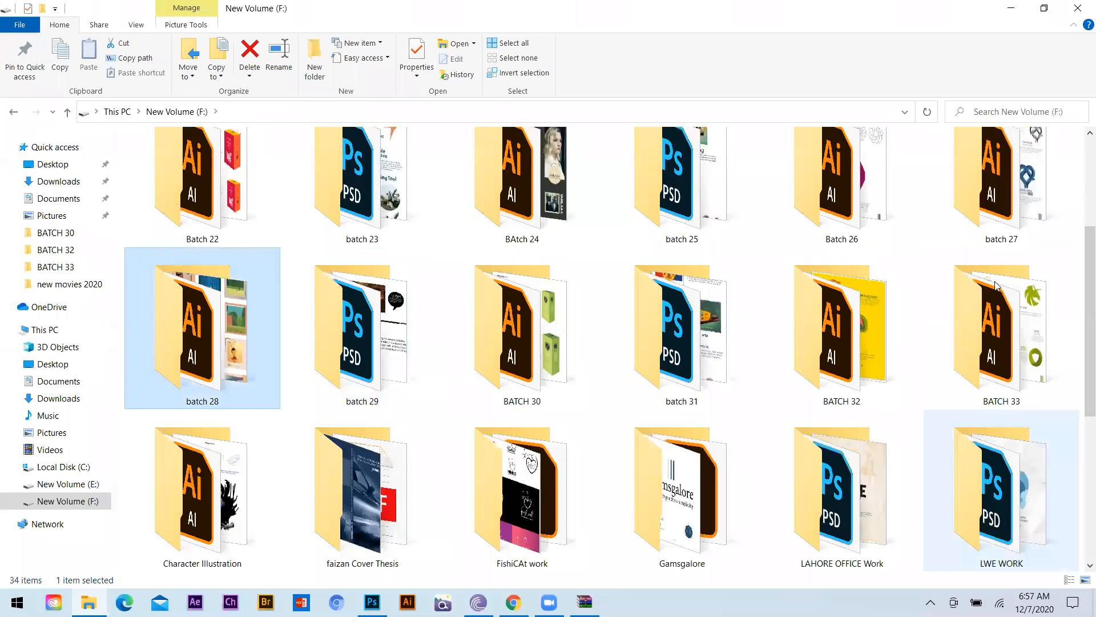
scroll(990, 402, "up", 1)
left_click(989, 401)
key("Return")
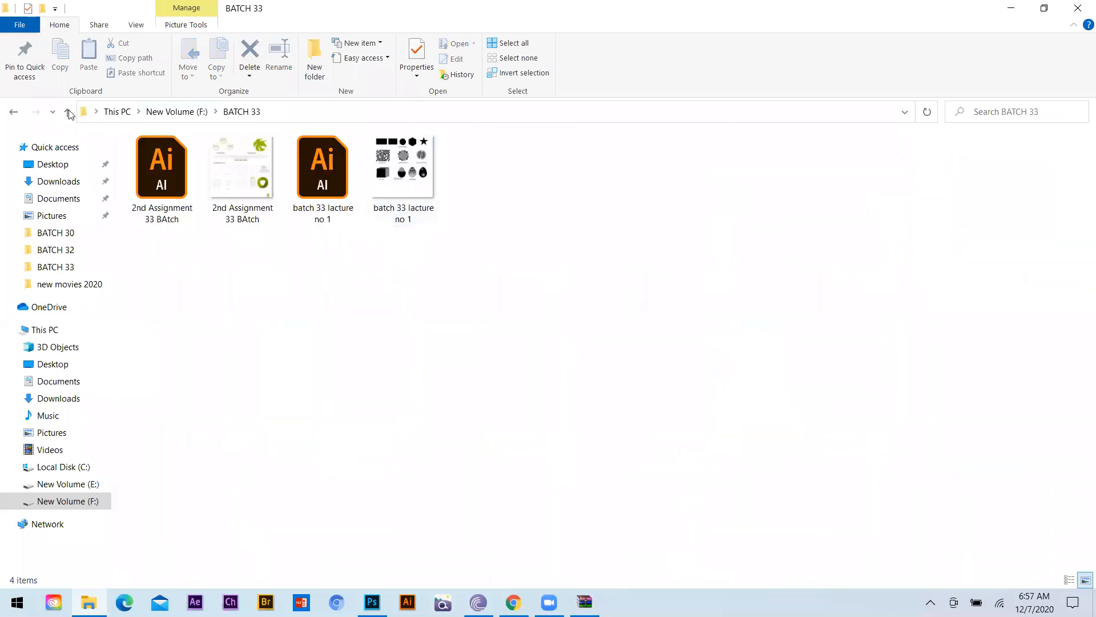
key("alt+Up")
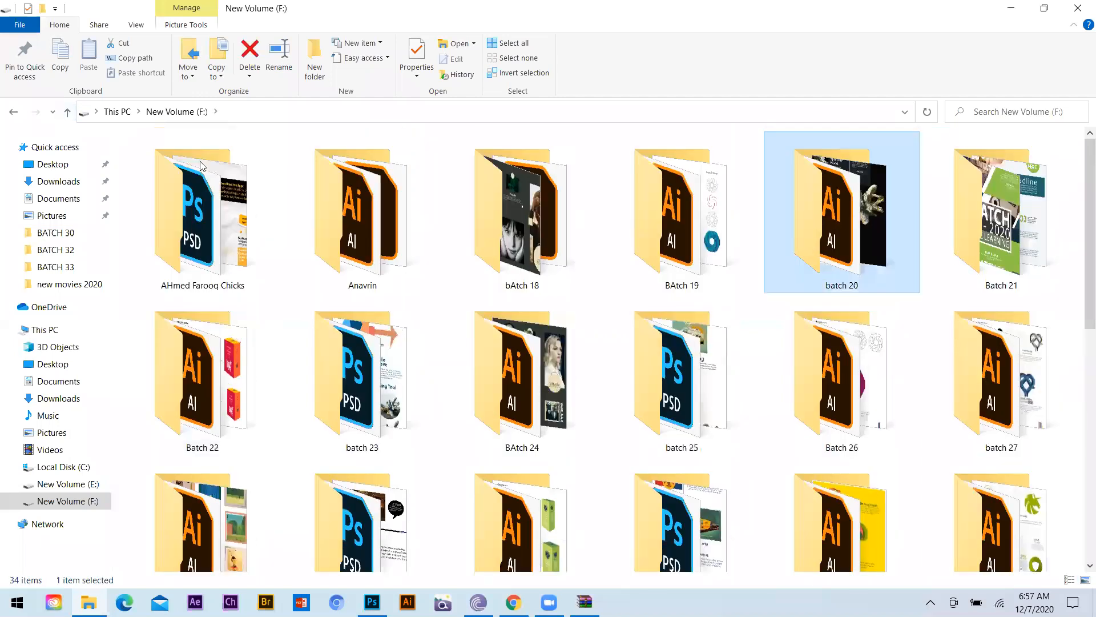
key("Return")
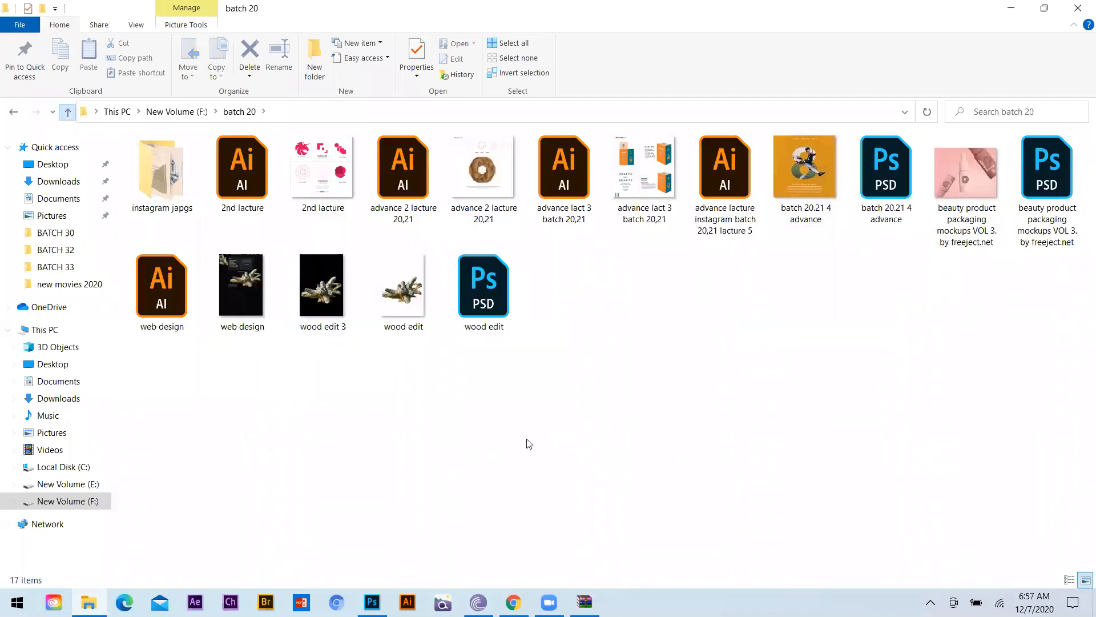
key("alt+Up")
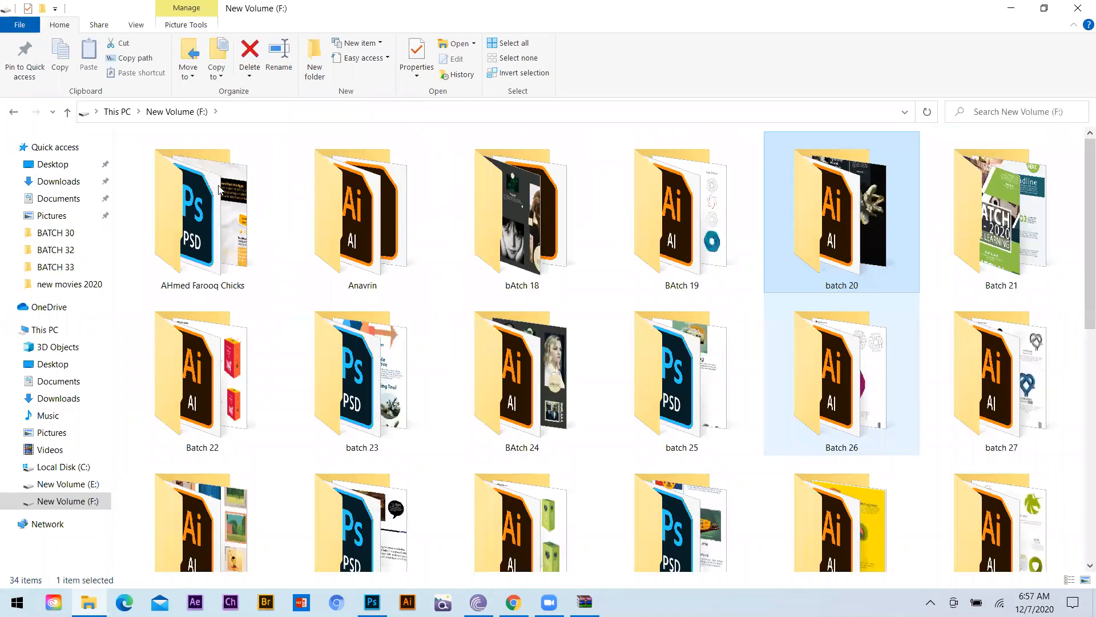
key("Down")
key("Return")
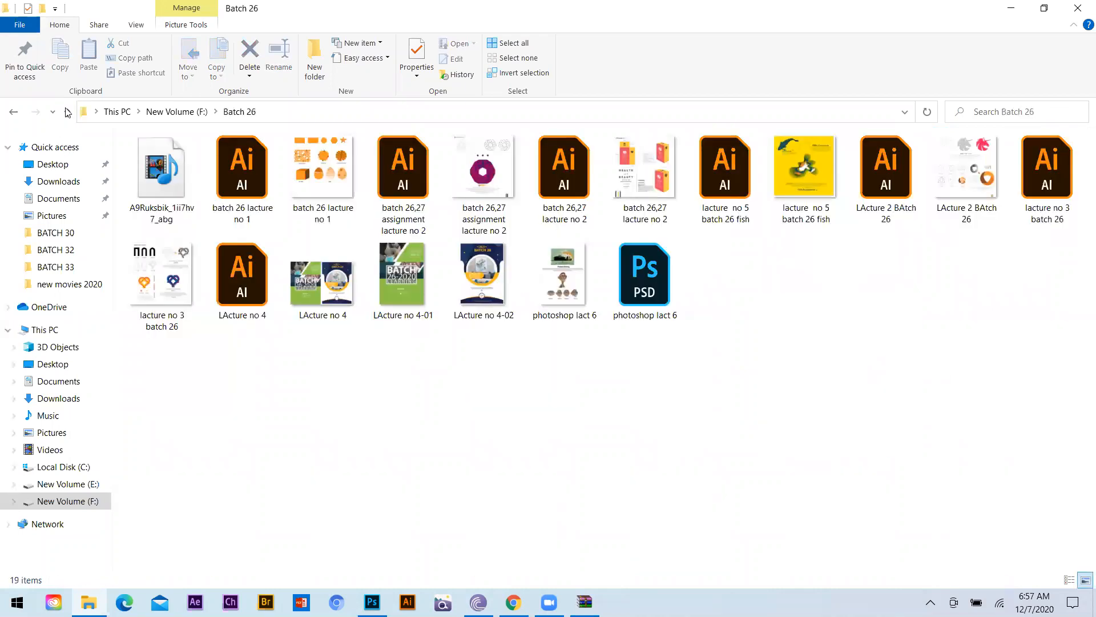
key("alt+Up")
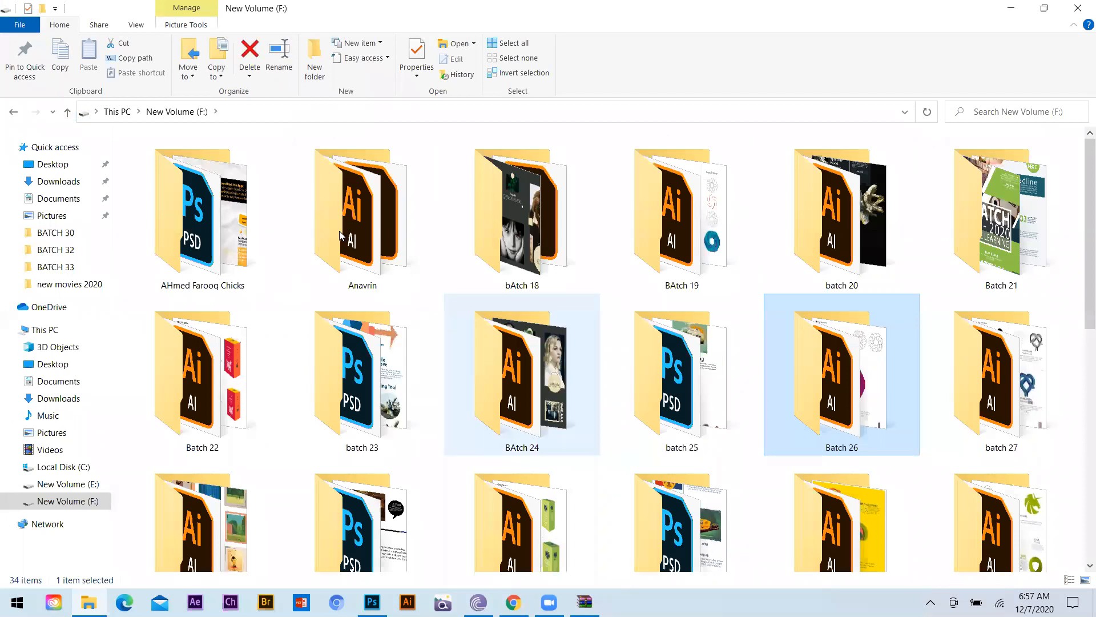
- Check Batch 22, and open the "lacture no 4 advance 28,29 batch" PSD from the batch 28 folder in Photoshop
double_click(204, 368)
scroll(203, 228, "down", 2)
left_click(66, 112)
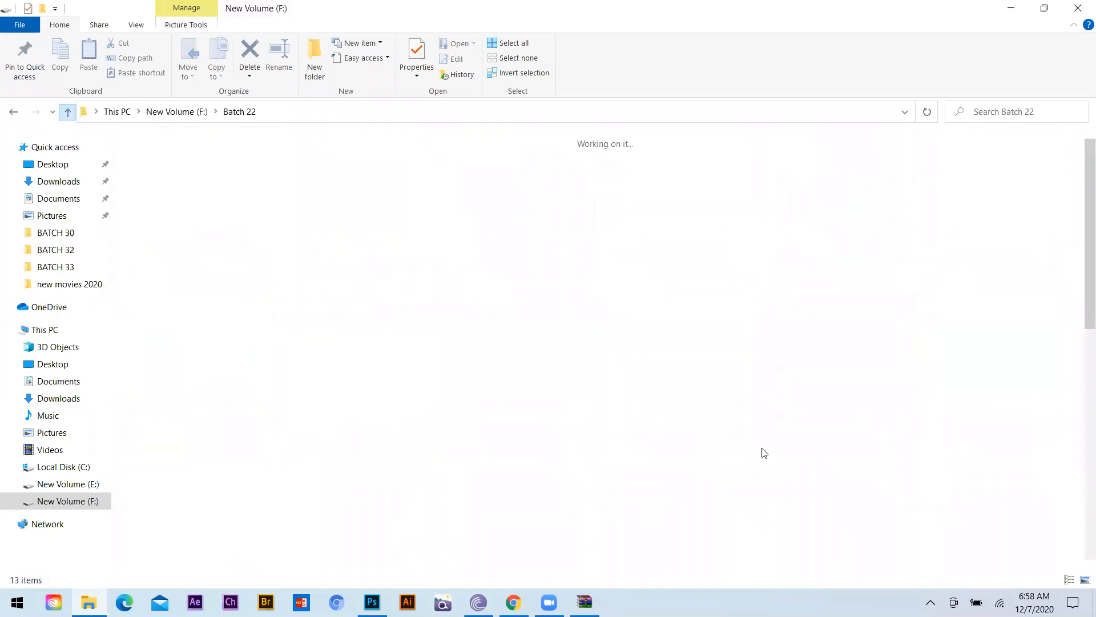
scroll(627, 444, "down", 1)
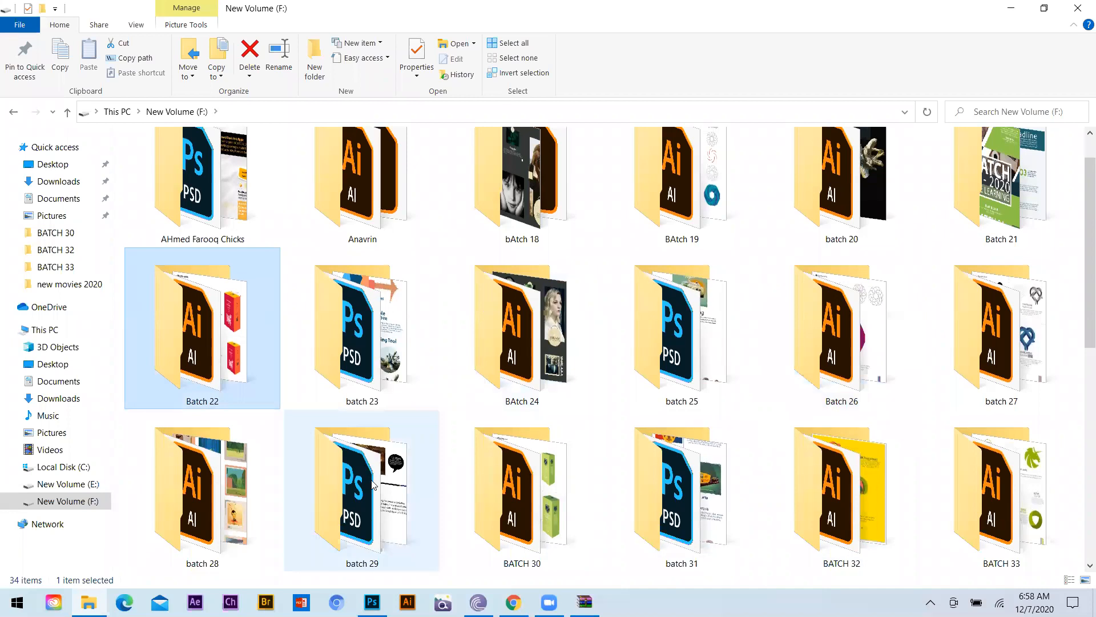
double_click(265, 490)
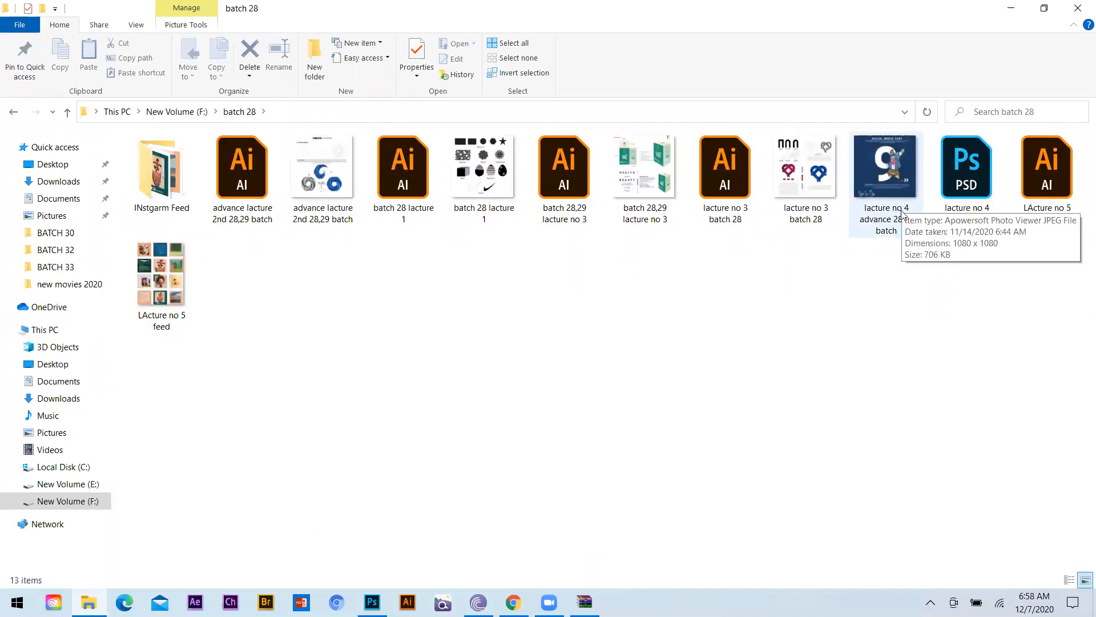
double_click(965, 174)
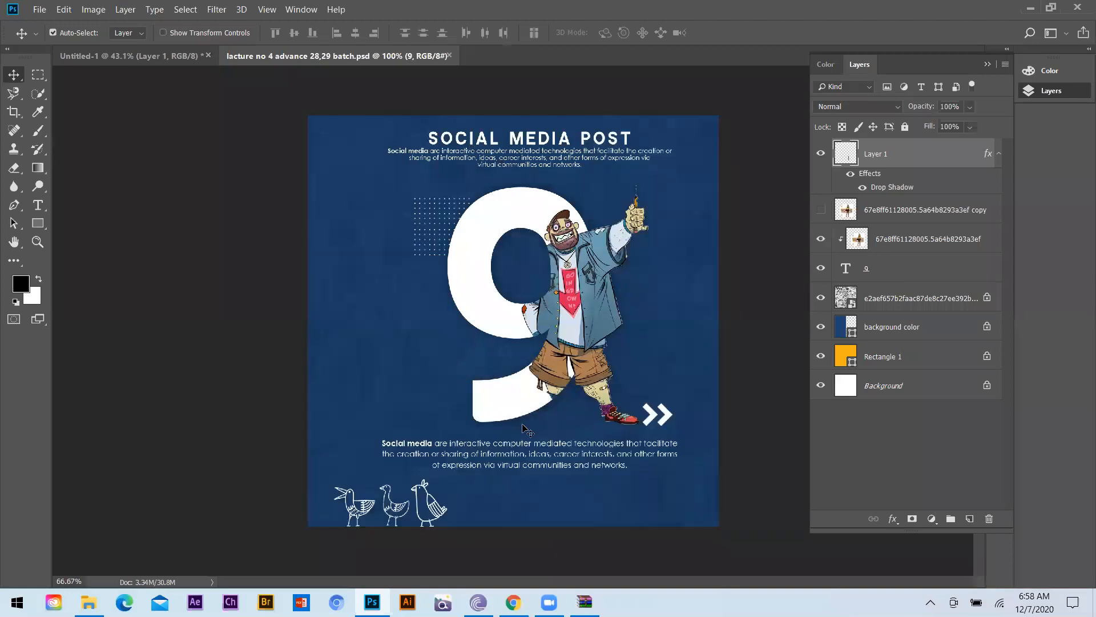
- Copy the SOCIAL MEDIA POST heading and the two social media paragraphs from the lecture PSD into Untitled-1
left_click_drag(527, 395, 137, 48)
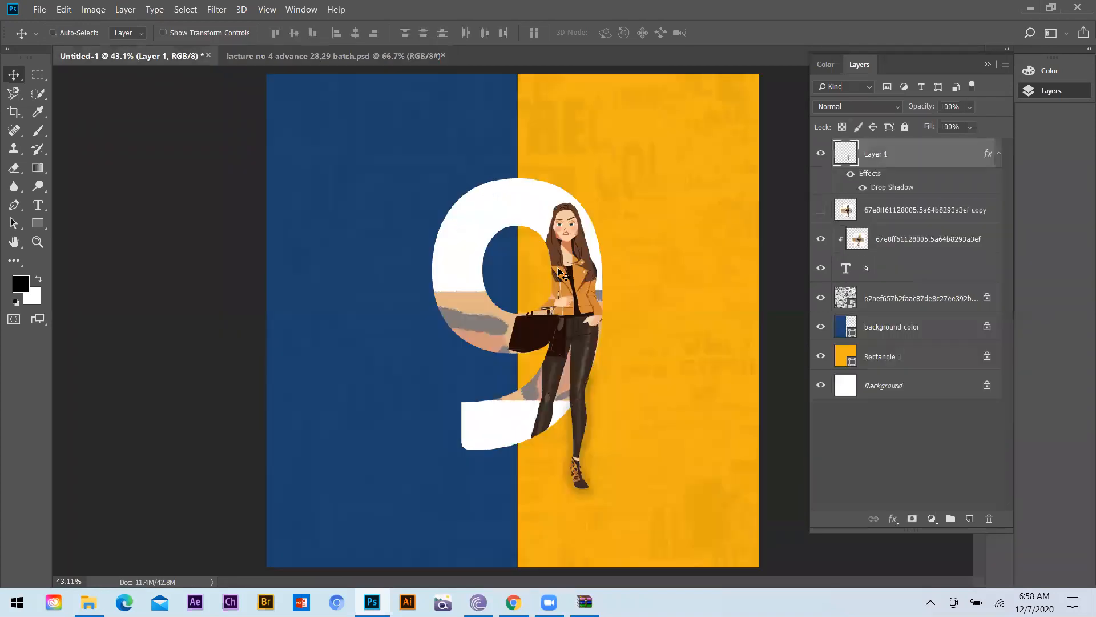
left_click_drag(537, 258, 529, 134)
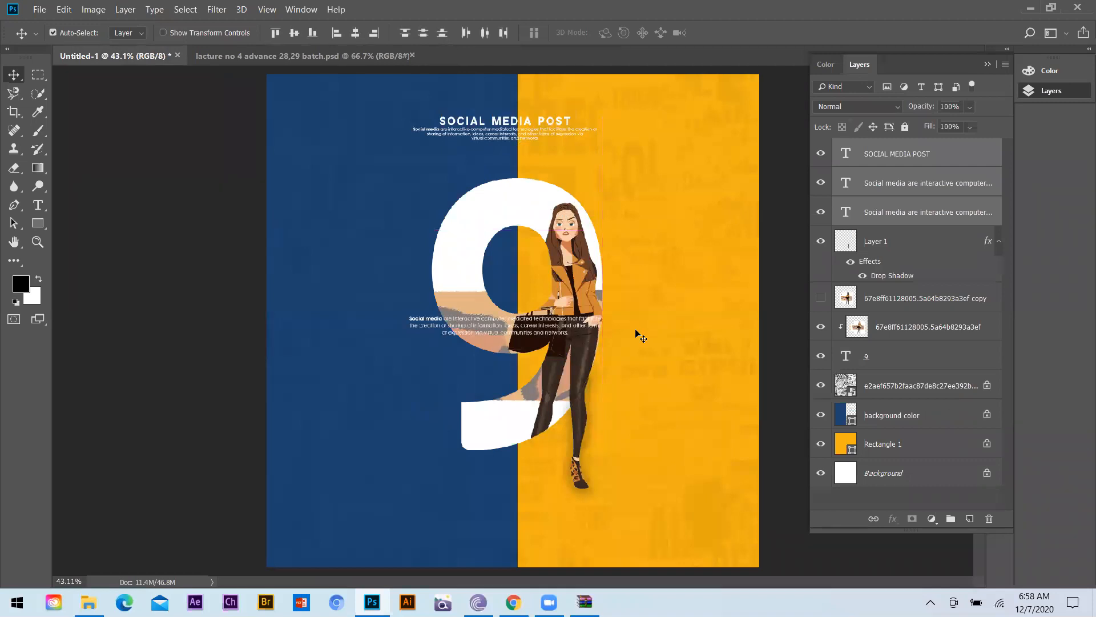
- Enlarge the SOCIAL MEDIA POST heading together with its small paragraph and centre them horizontally above the 9
left_click(520, 142, "ctrl")
left_click(506, 121, "ctrl")
left_click(506, 139, "ctrl+shift")
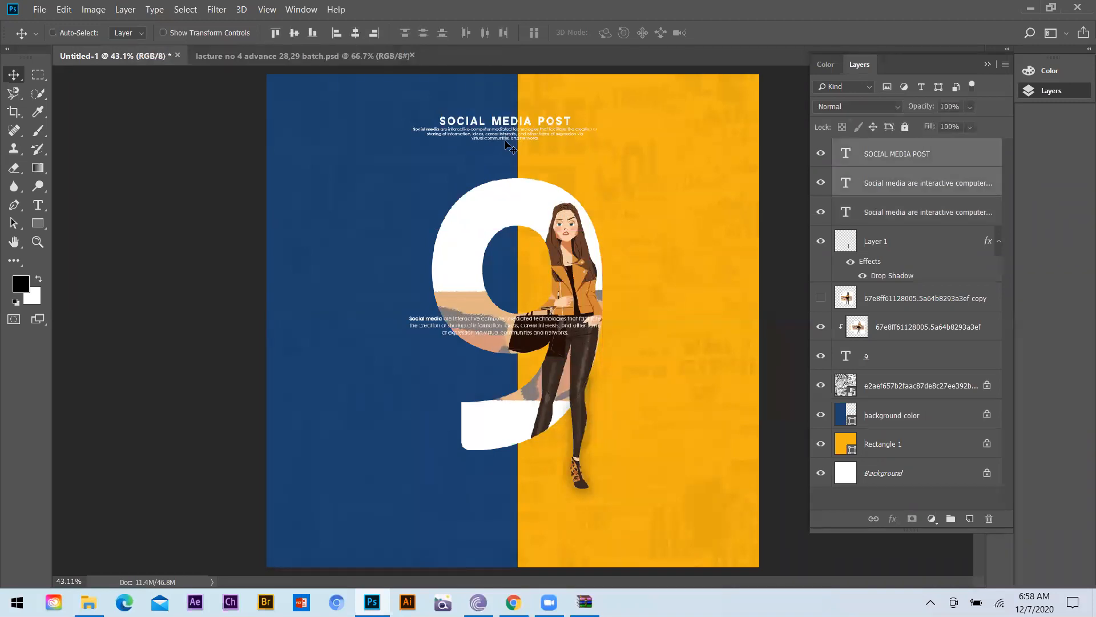
key("ctrl+t")
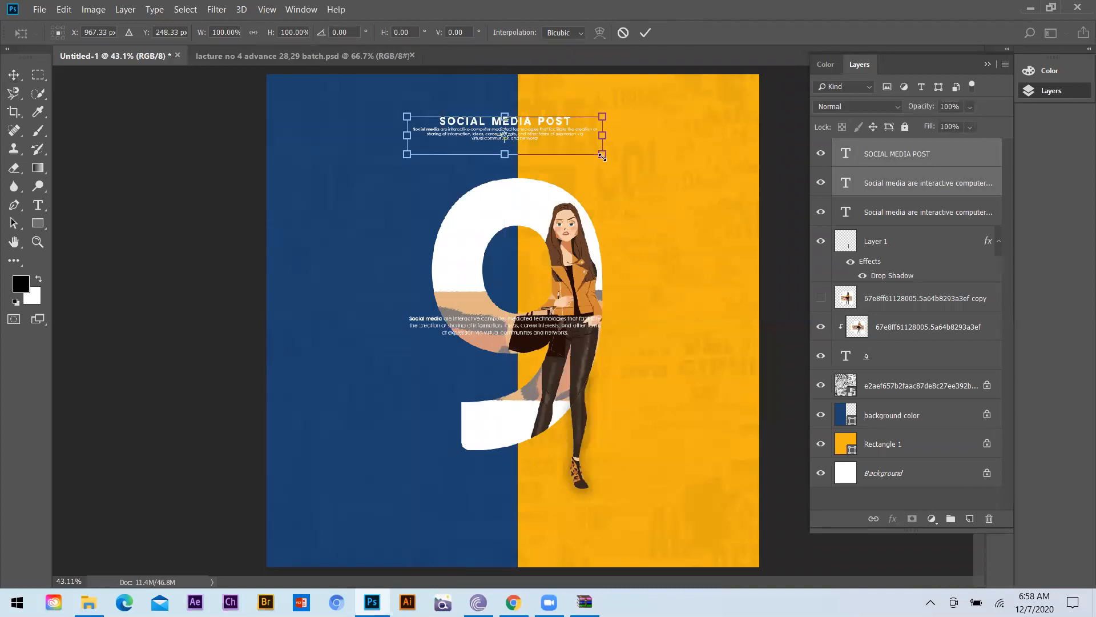
left_click_drag(643, 177, 646, 182)
key("Return")
left_click_drag(499, 117, 510, 116)
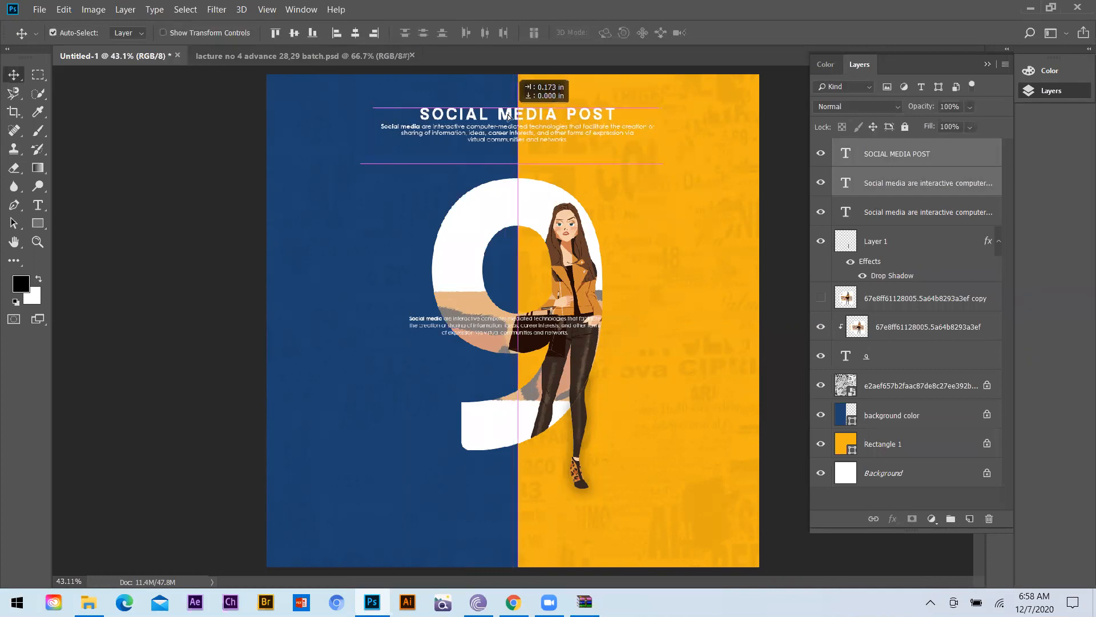
- Move the other social media paragraph from over the 9 to below the figure's shoe, and show the rulers
left_click_drag(492, 392, 492, 391)
left_click_drag(491, 323, 519, 523)
key("ctrl+r")
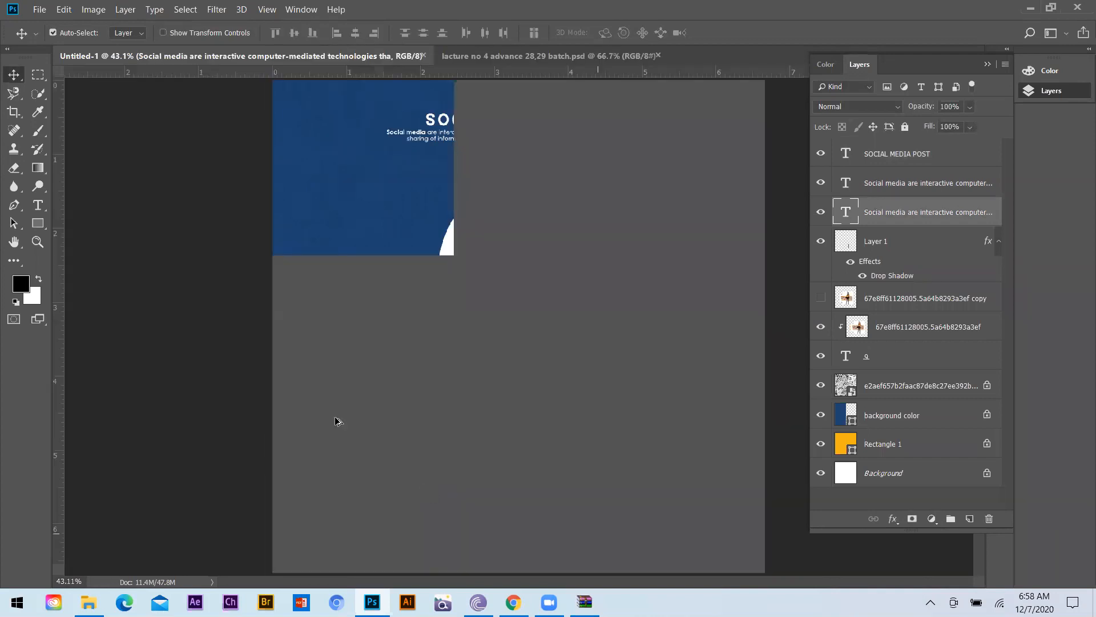
- Enlarge the lower paragraph with Free Transform so it spans wider than the 9 near the poster's bottom edge
key("ctrl+minus")
key("ctrl+t")
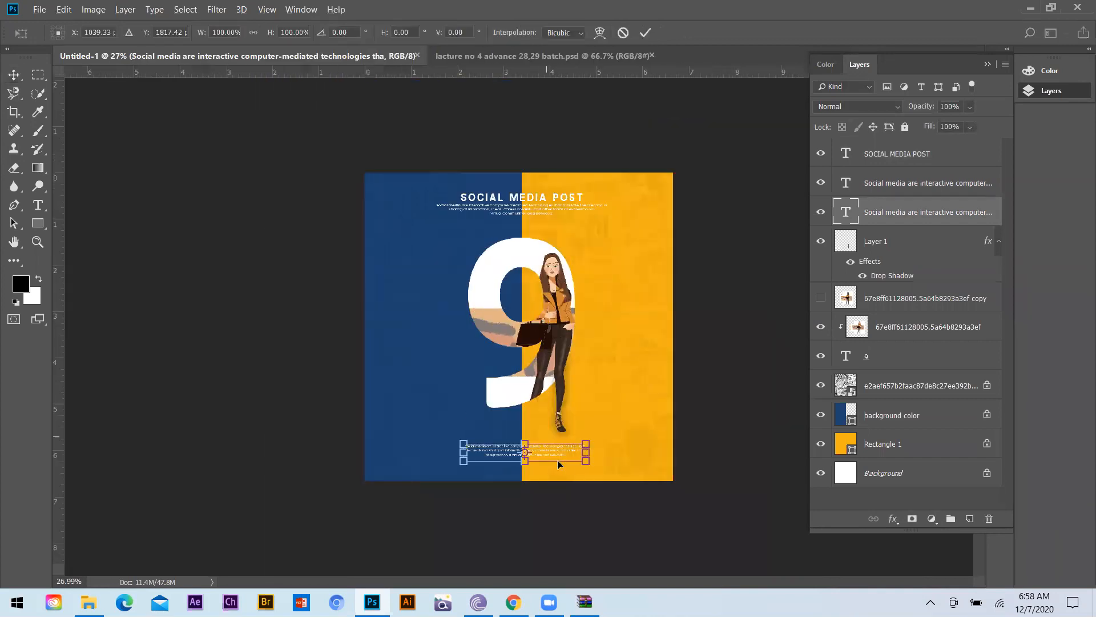
left_click_drag(585, 465, 607, 485)
key("Return")
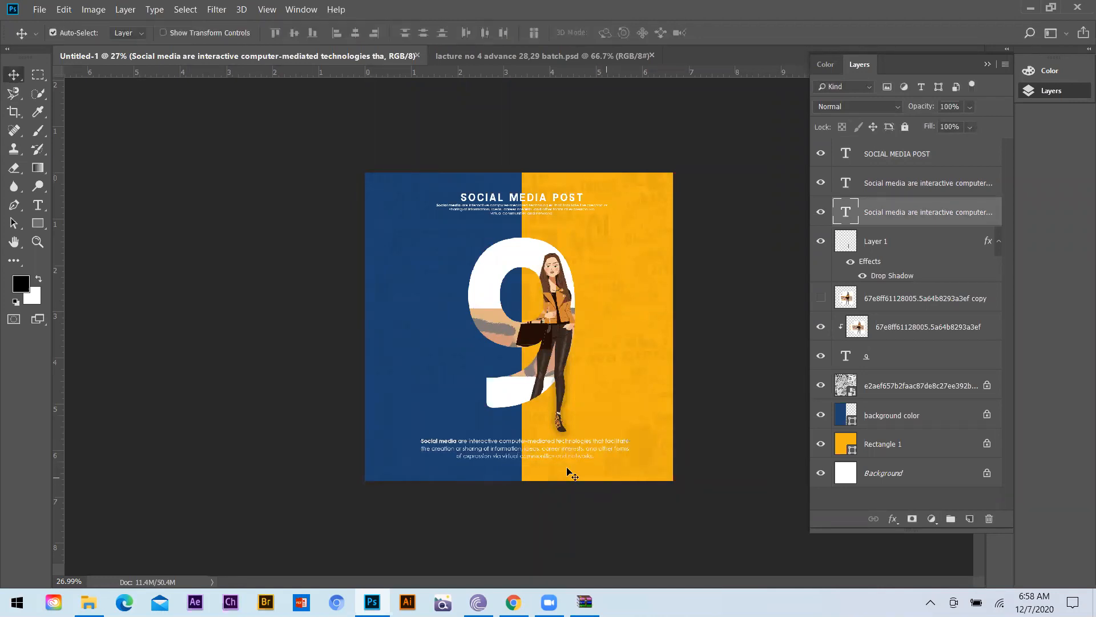
key("ctrl+plus")
key("ctrl+plus")
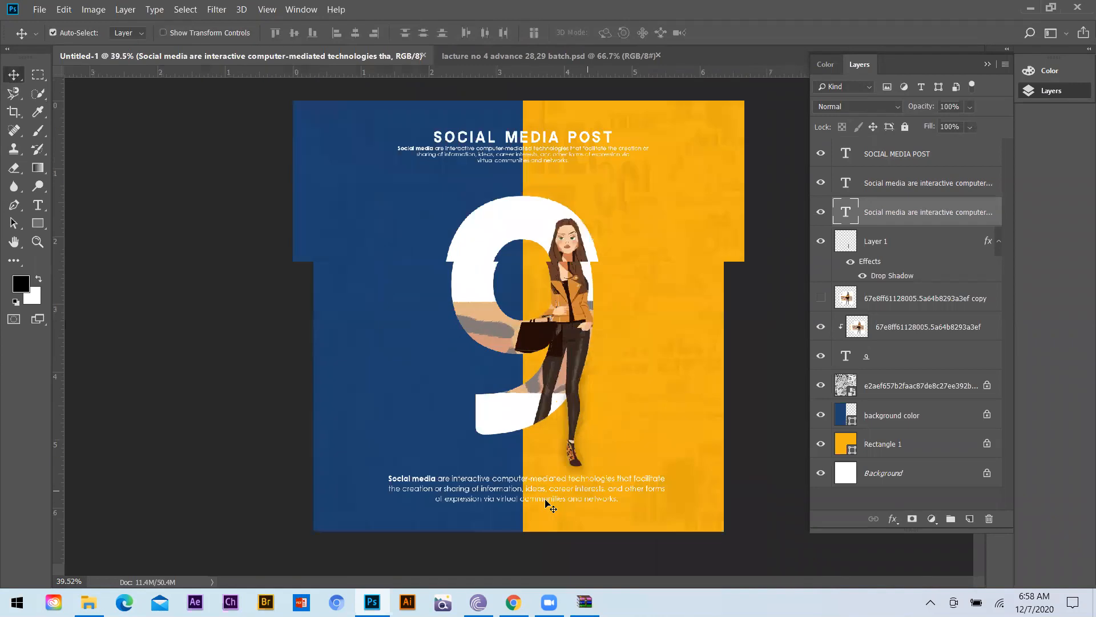
- Move the lower social media paragraph slightly down towards the poster's bottom edge
scroll(553, 451, "down", 2)
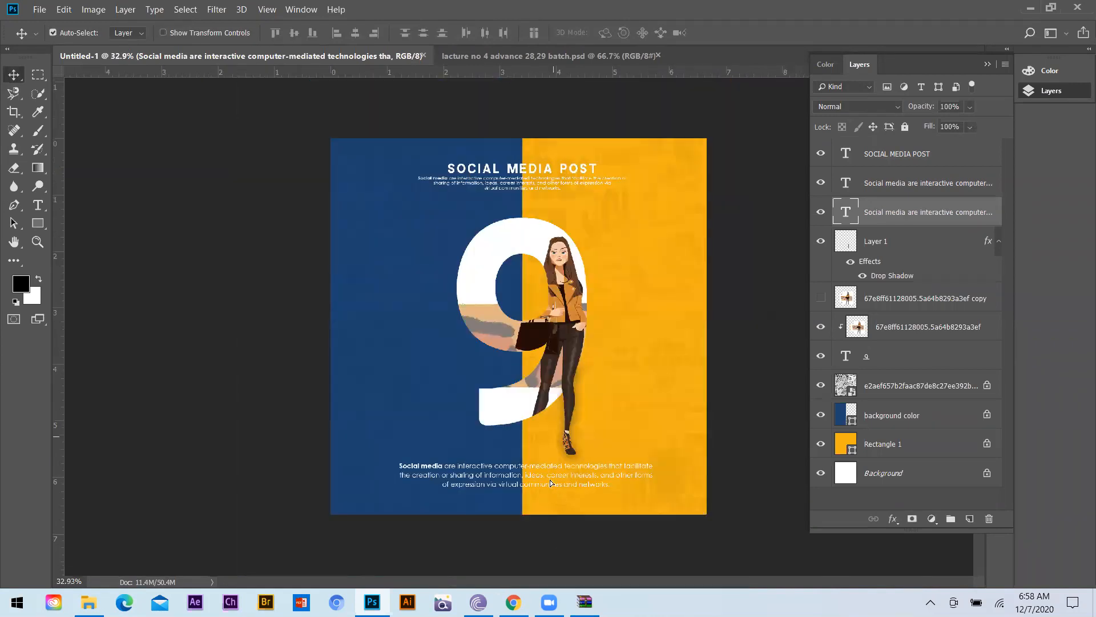
left_click_drag(550, 484, 583, 480)
scroll(584, 434, "up", 2)
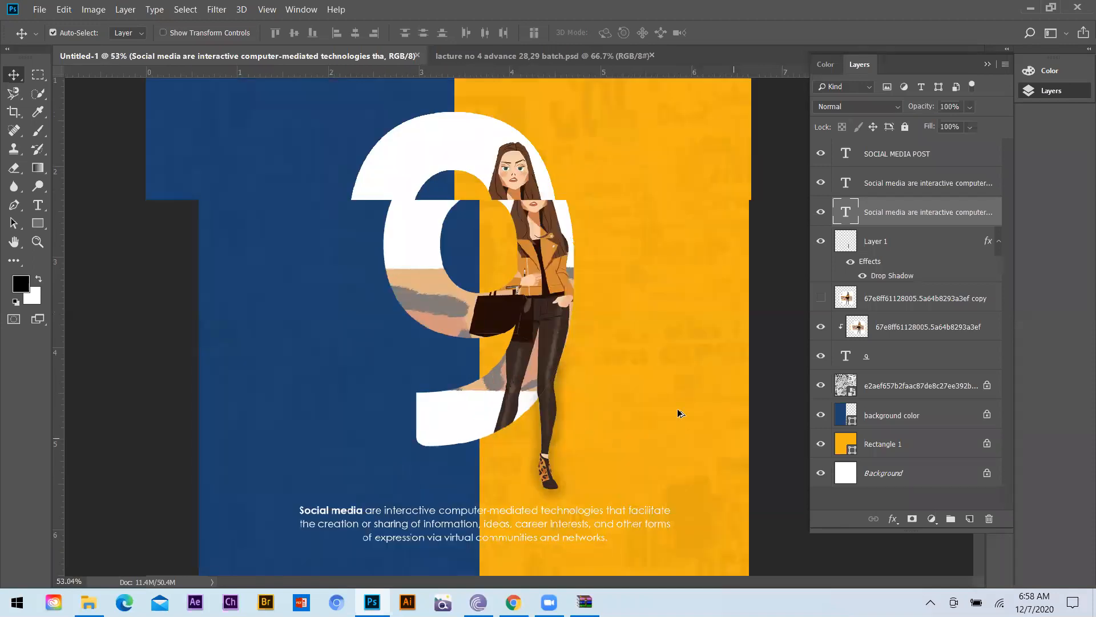
scroll(680, 413, "down", 2)
- Create a new layer above the SOCIAL MEDIA POST heading and set the Brush tool's colour to the background's yellow
left_click(910, 159)
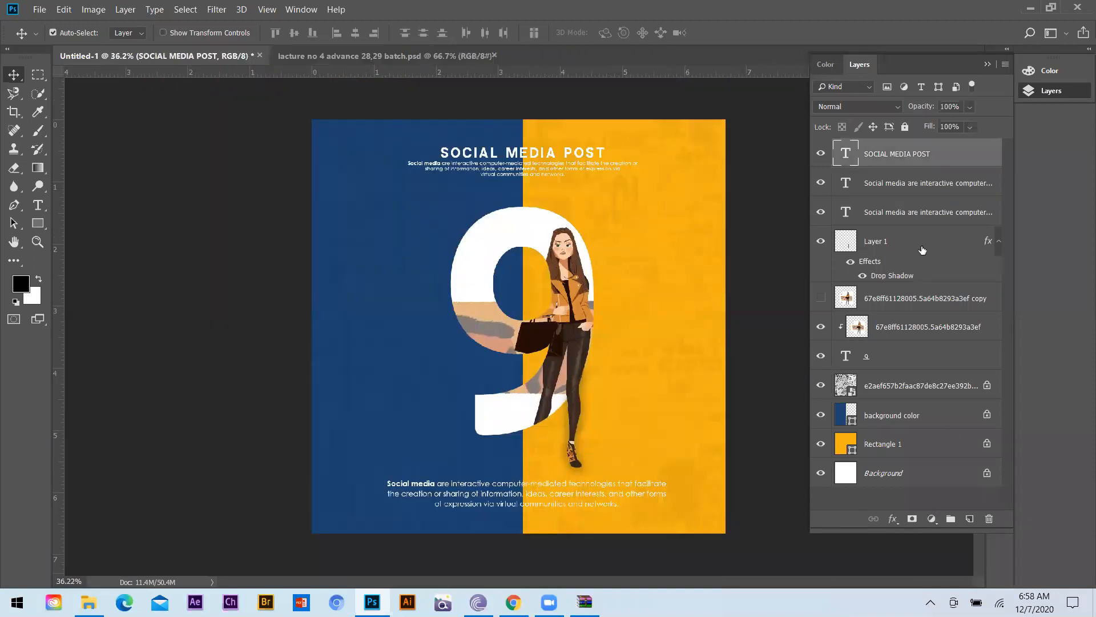
left_click(971, 521)
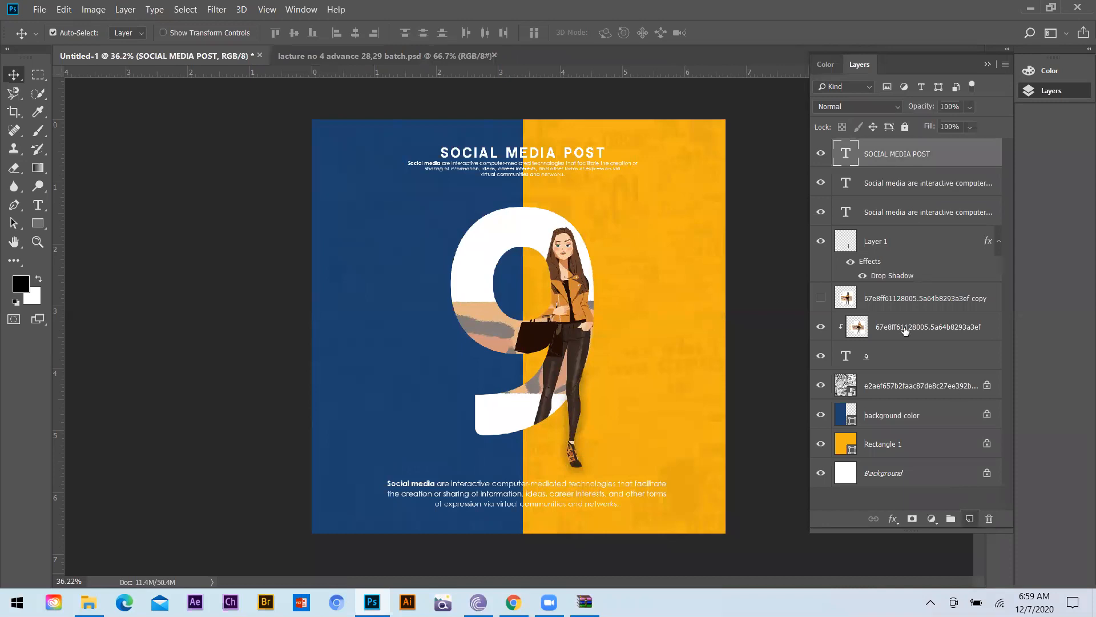
left_click(38, 133)
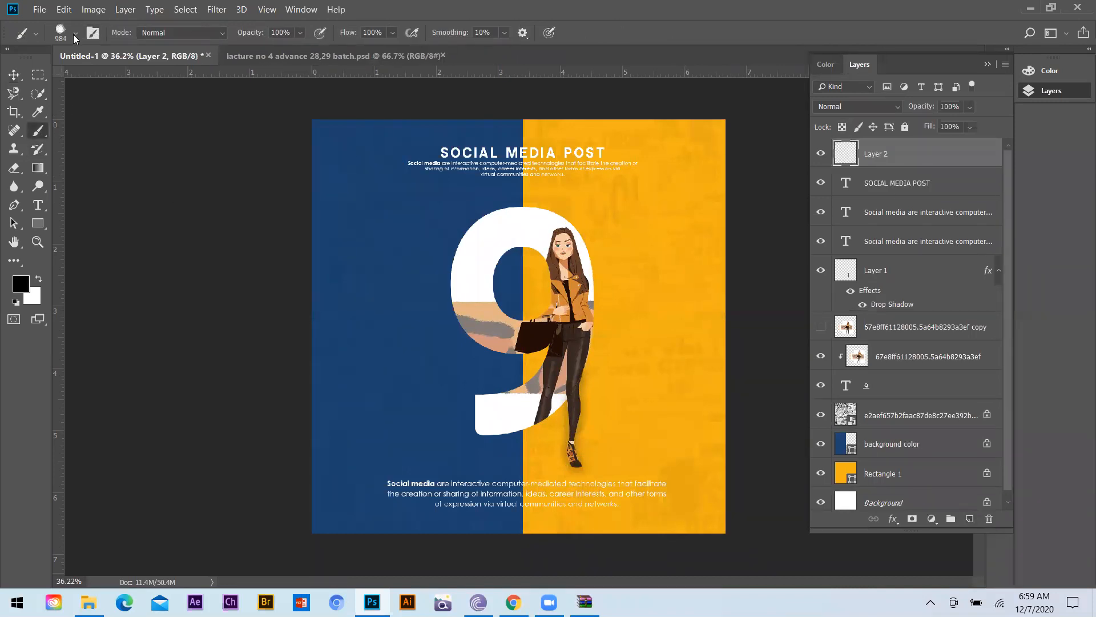
left_click(355, 253)
key("ctrl+z")
left_click(629, 245, "alt")
left_click(311, 165)
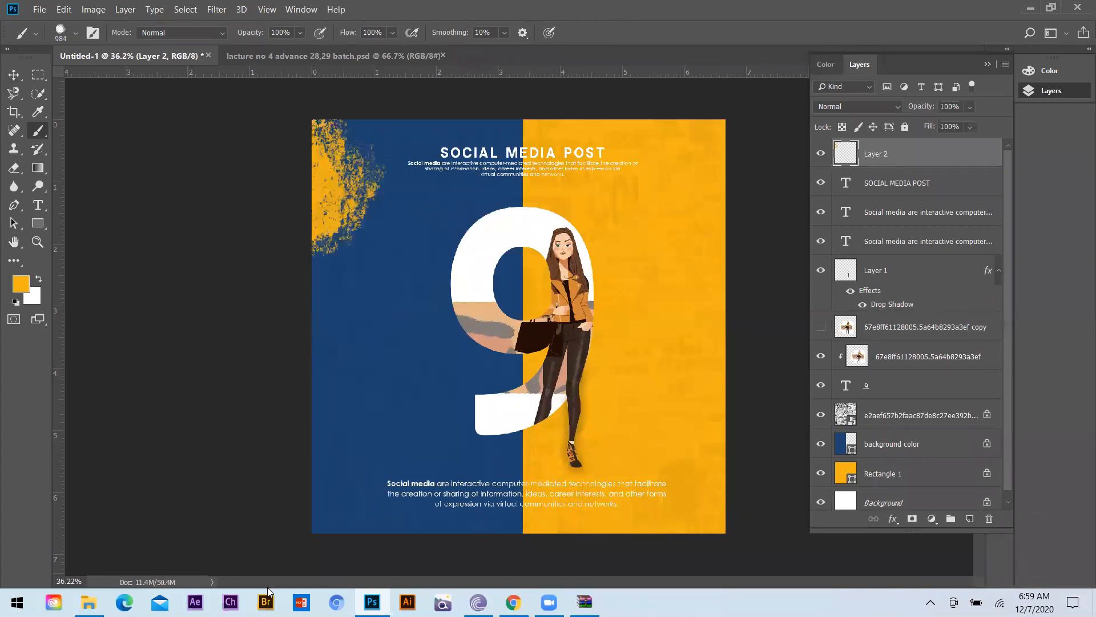
key("ctrl+z")
key("ctrl+shift+z")
key("ctrl+z")
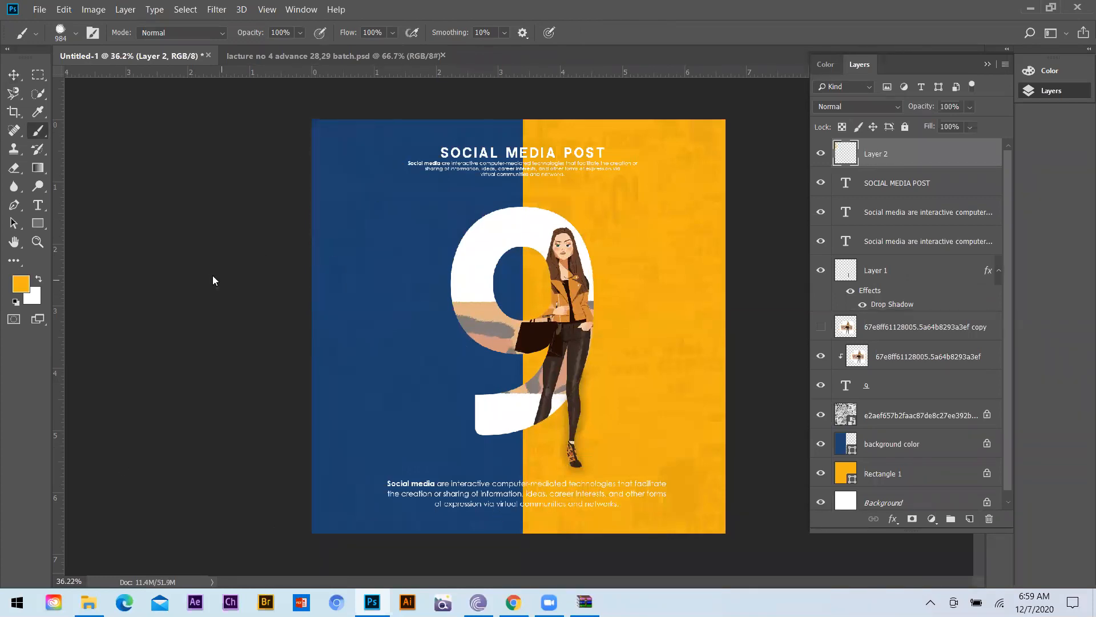
- Stamp a yellow splatter in the poster's upper-left corner with the 938 px crayon stroke brush
left_click(75, 33)
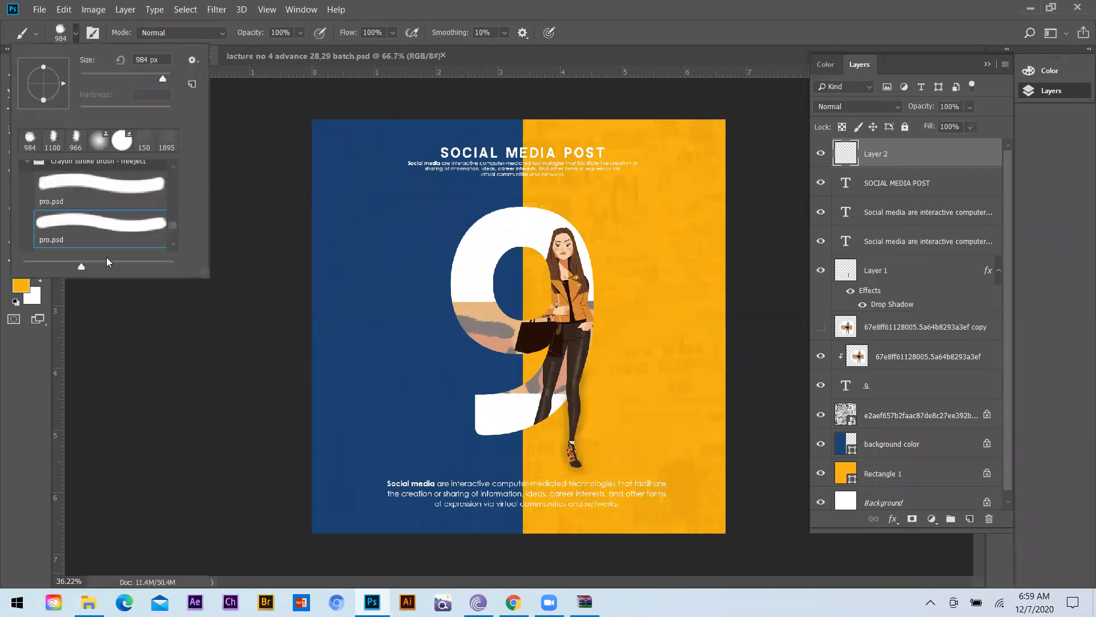
left_click(96, 236)
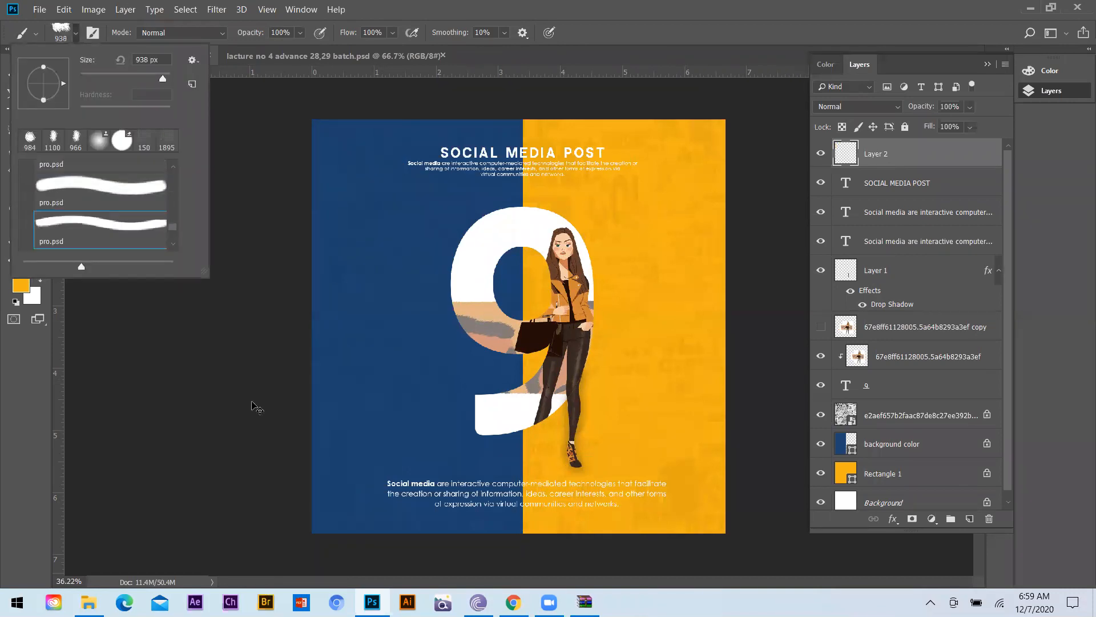
left_click(340, 277)
key("ctrl+z")
left_click(292, 130)
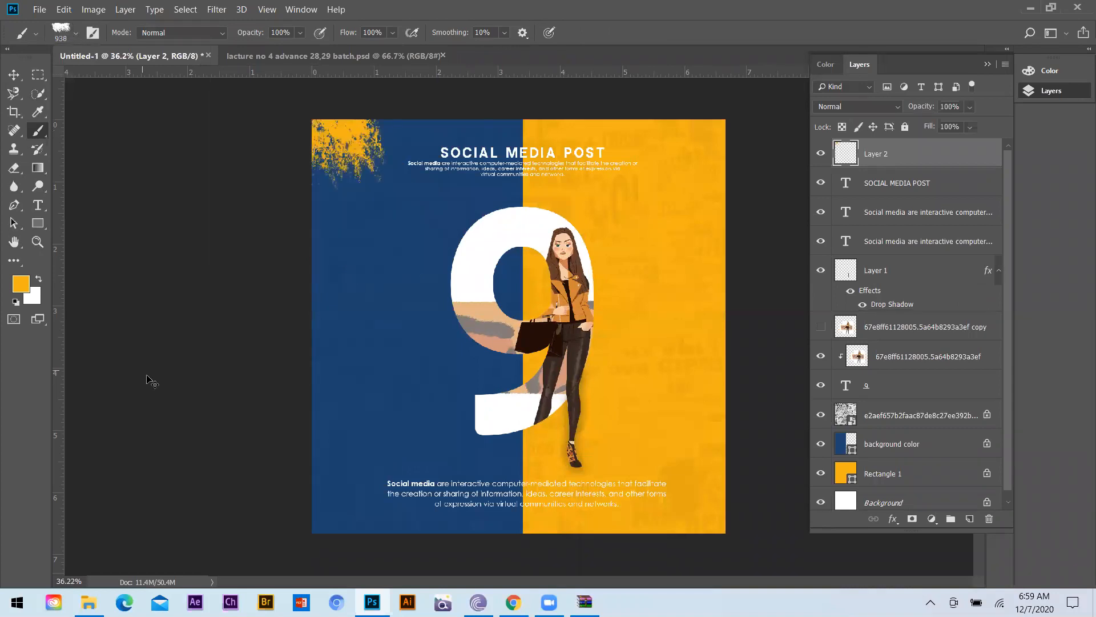
key("ctrl+z")
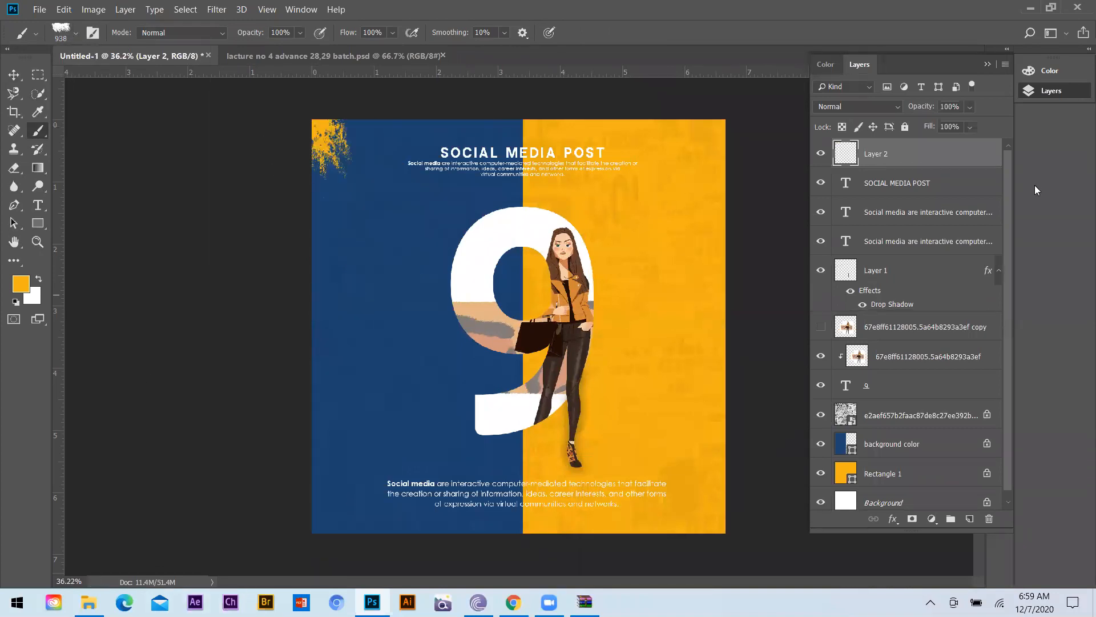
left_click(969, 107)
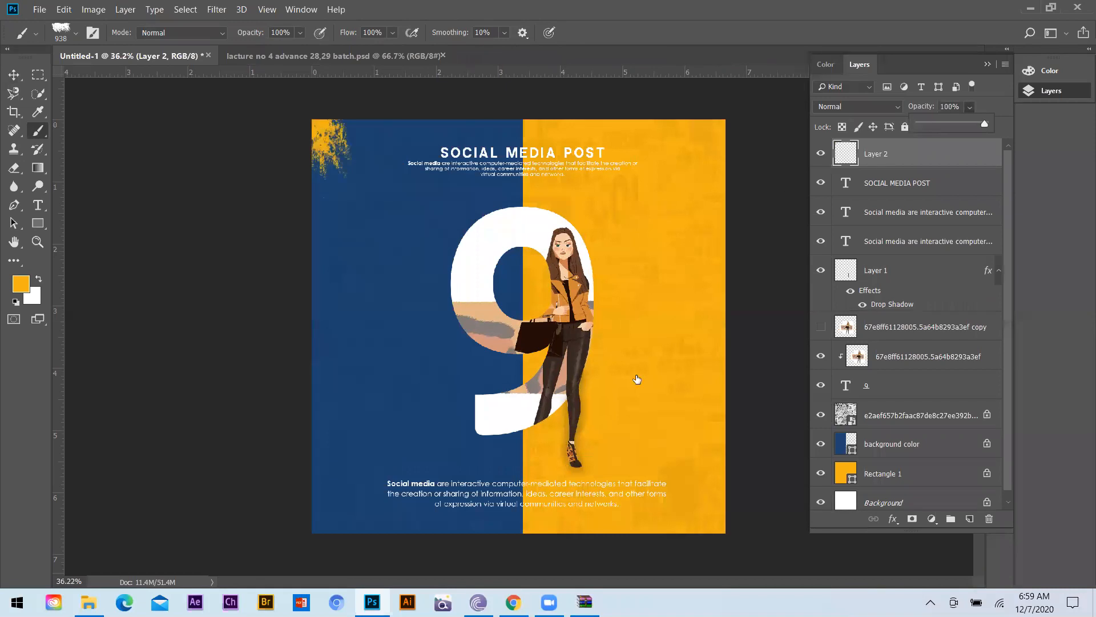
- Create another new layer and choose chevron brush 1 from the memphis element vol 2 by freeject set
left_click(970, 519)
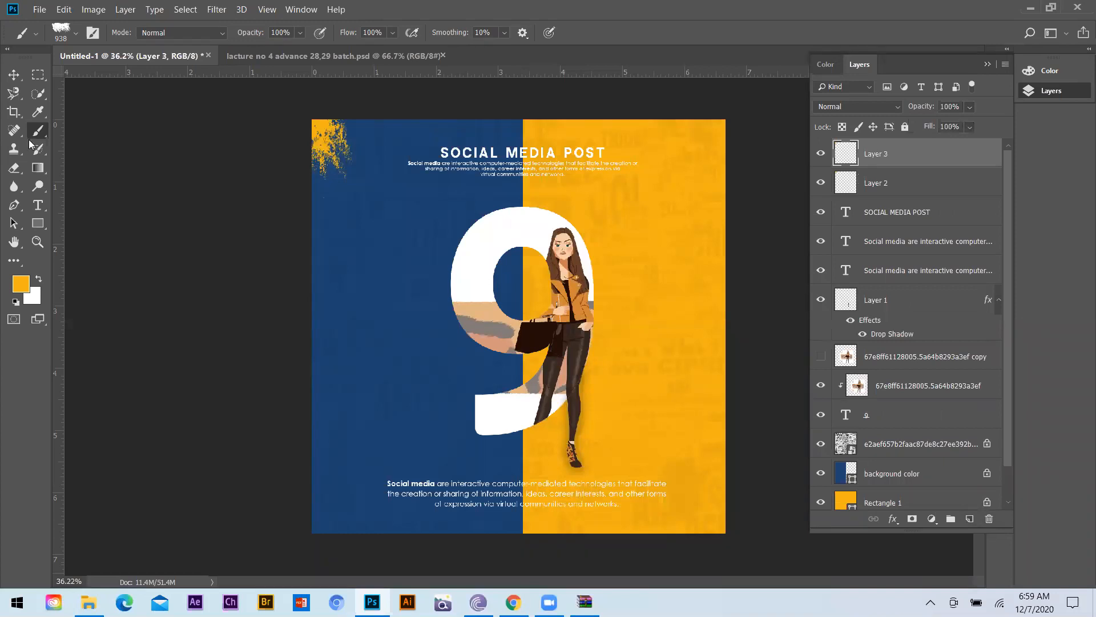
left_click(76, 33)
scroll(35, 197, "up", 1)
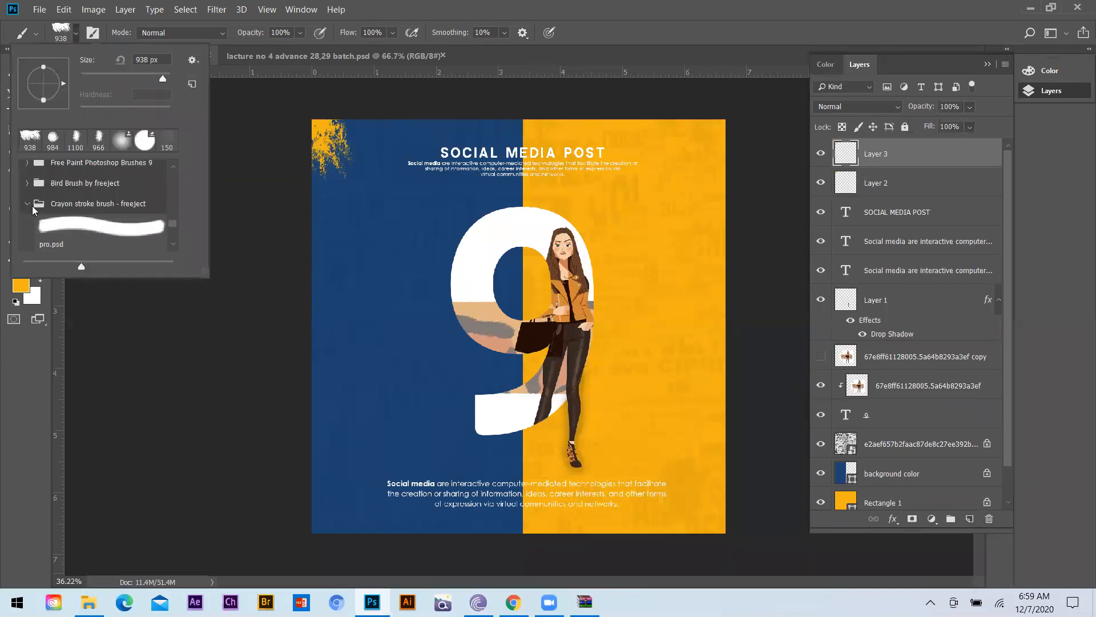
left_click(85, 220)
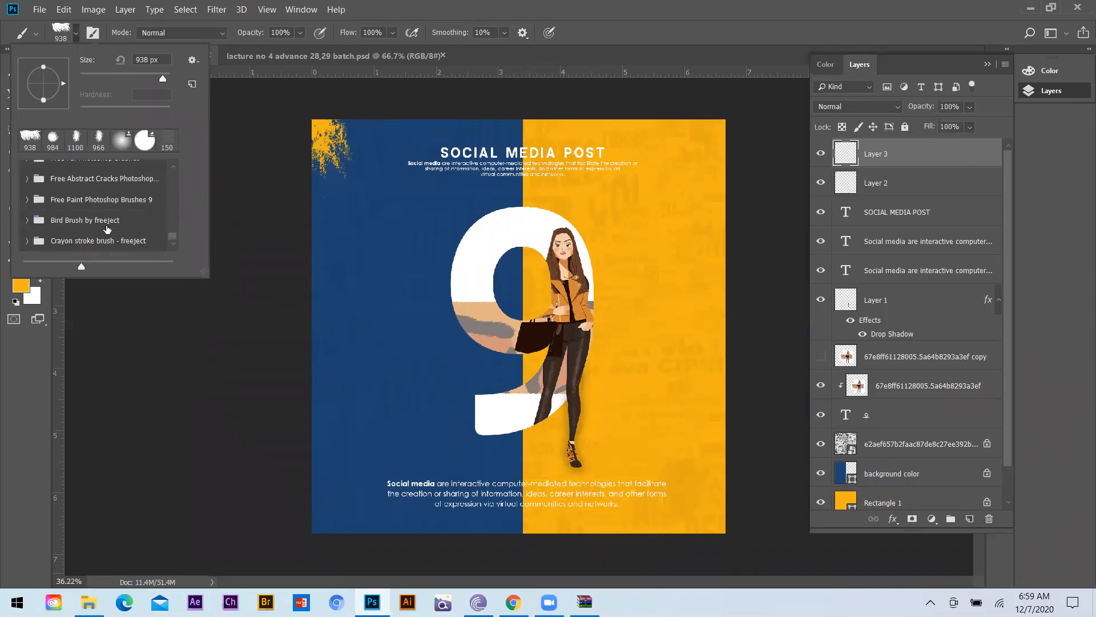
scroll(85, 219, "up", 1)
scroll(54, 209, "up", 4)
scroll(54, 209, "up", 1)
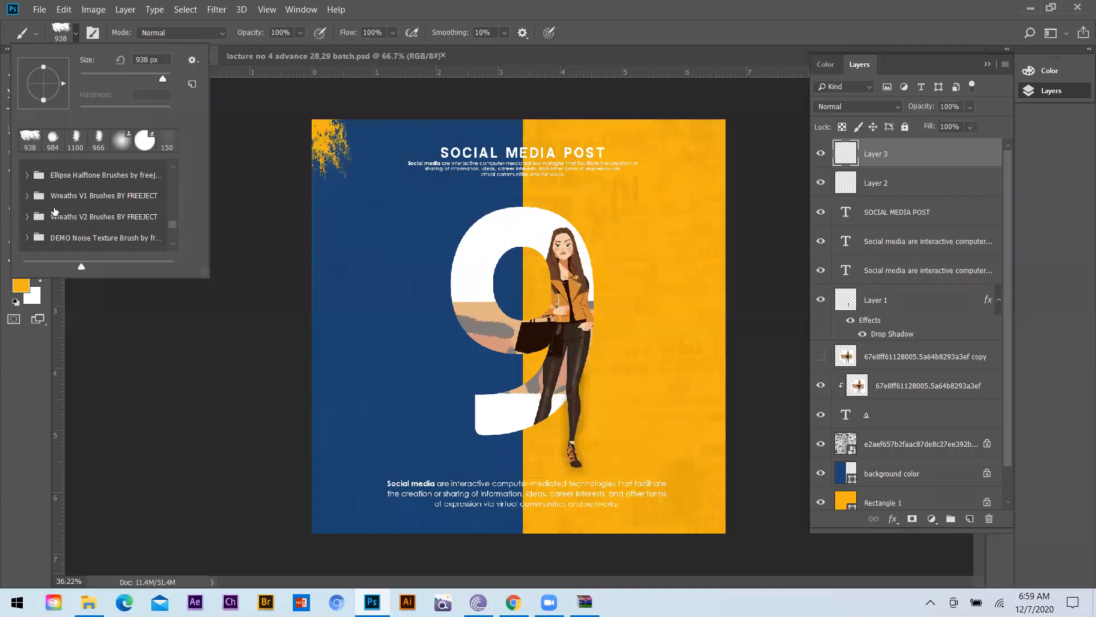
scroll(54, 209, "up", 4)
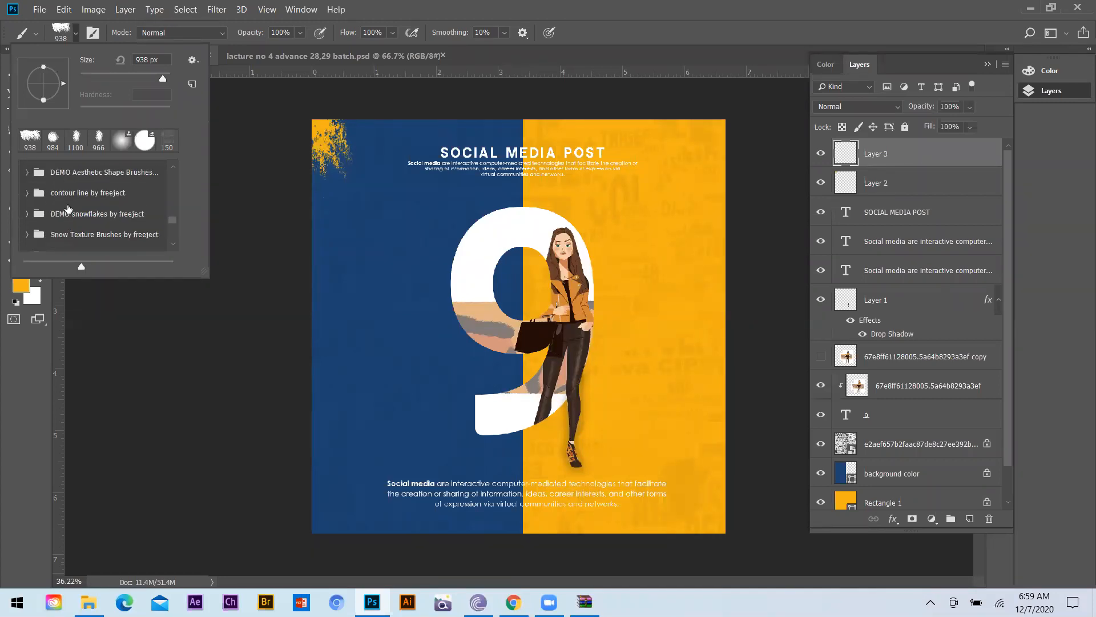
scroll(65, 211, "up", 4)
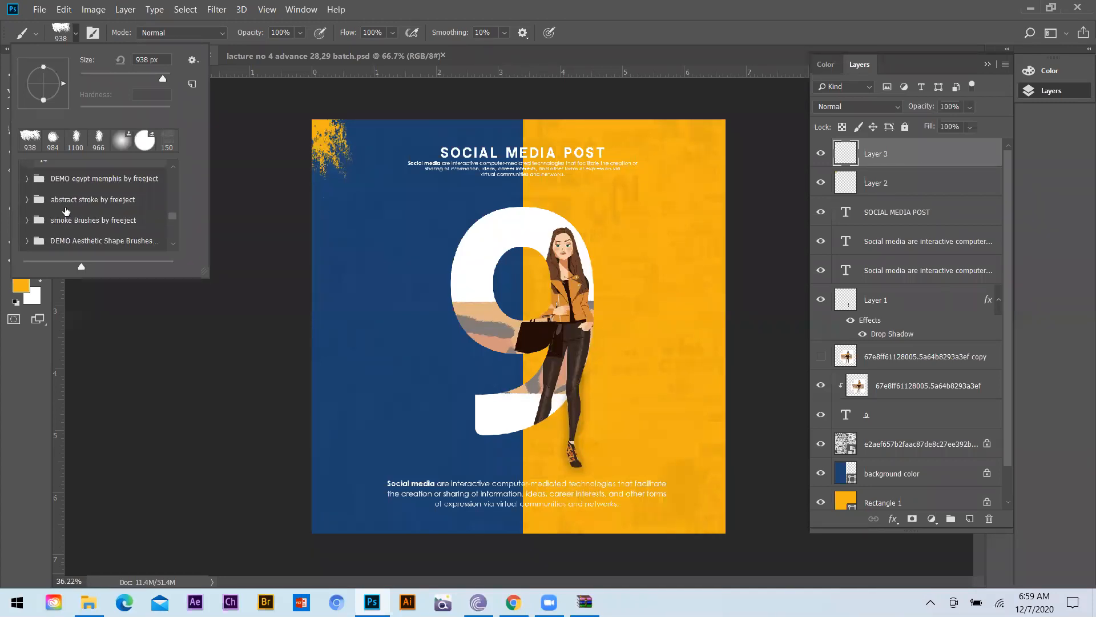
scroll(85, 212, "up", 5)
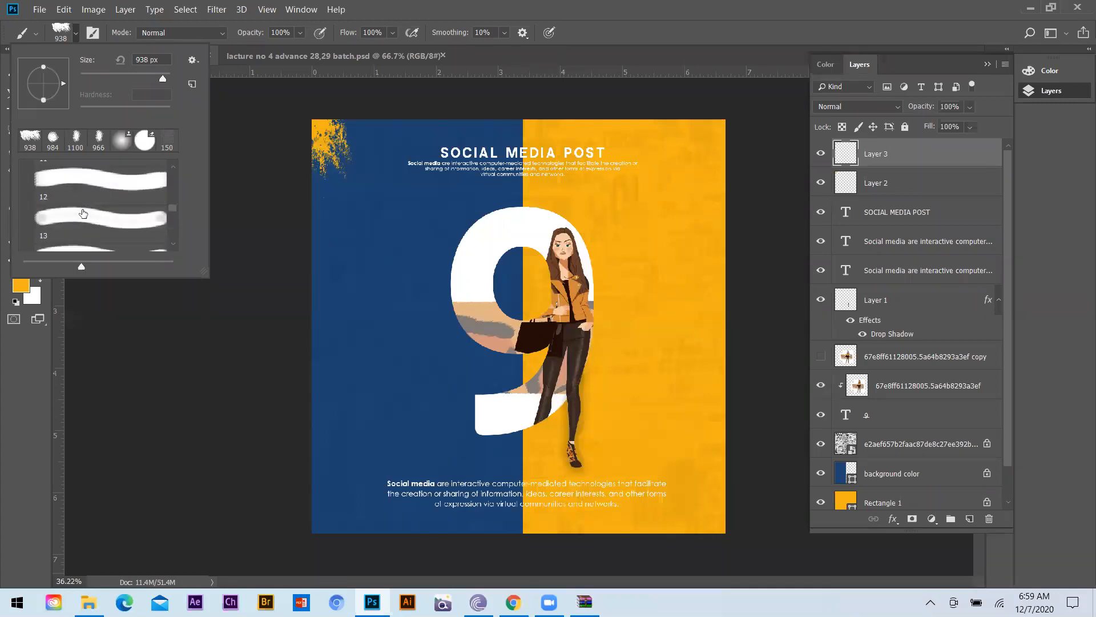
scroll(85, 213, "up", 6)
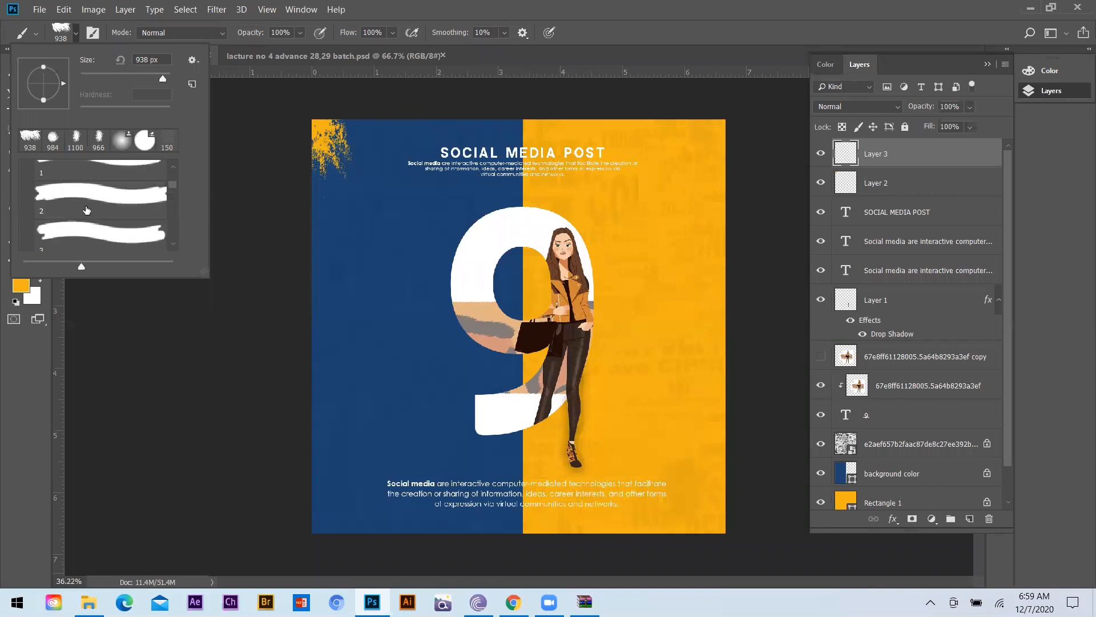
scroll(88, 208, "up", 1)
left_click(73, 203)
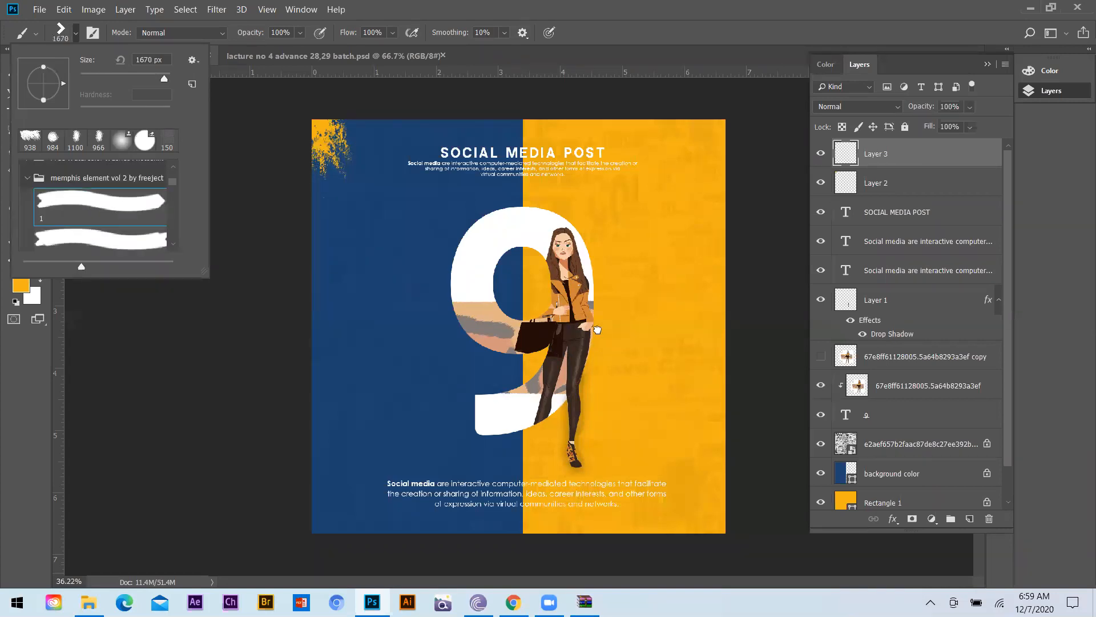
left_click(585, 408)
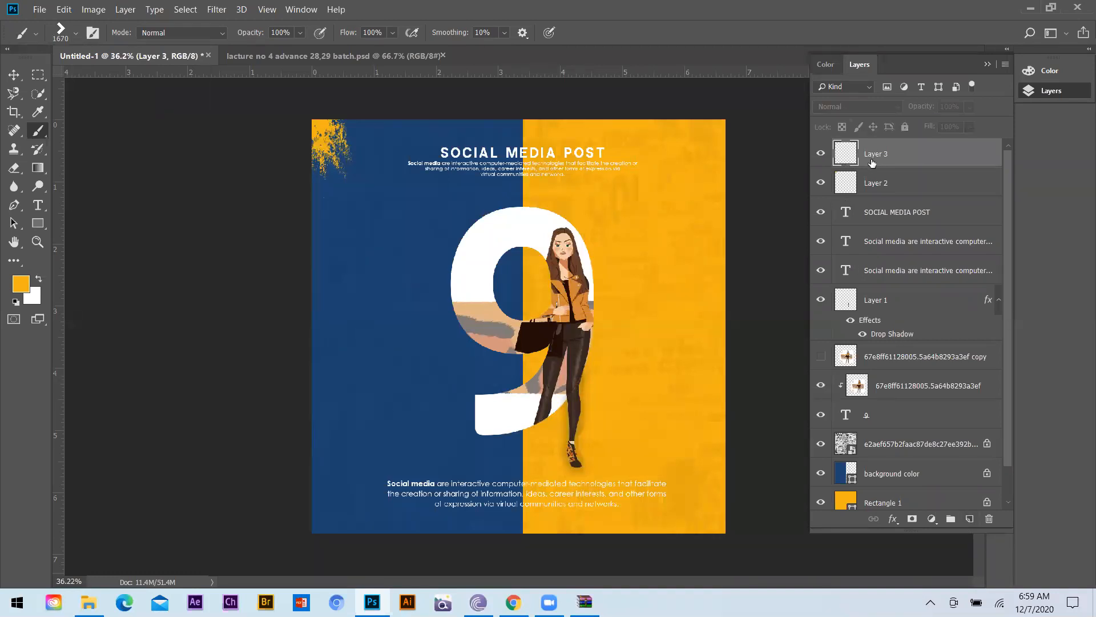
- Reduce the brush to 150 px, sample the poster's blue and stamp two adjacent chevrons beside the figure's lower leg
key("bracketleft")
key("bracketleft")
key("bracketleft")
key("bracketleft")
key("bracketleft")
key("bracketleft")
key("bracketleft")
key("bracketleft")
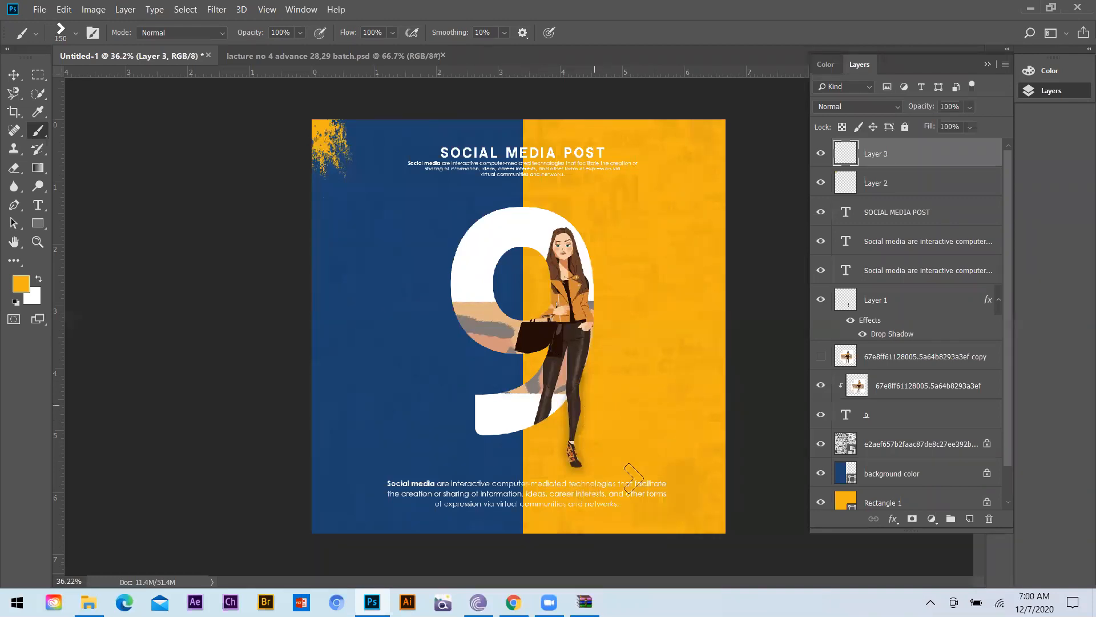
left_click(412, 388, "alt")
left_click(592, 418)
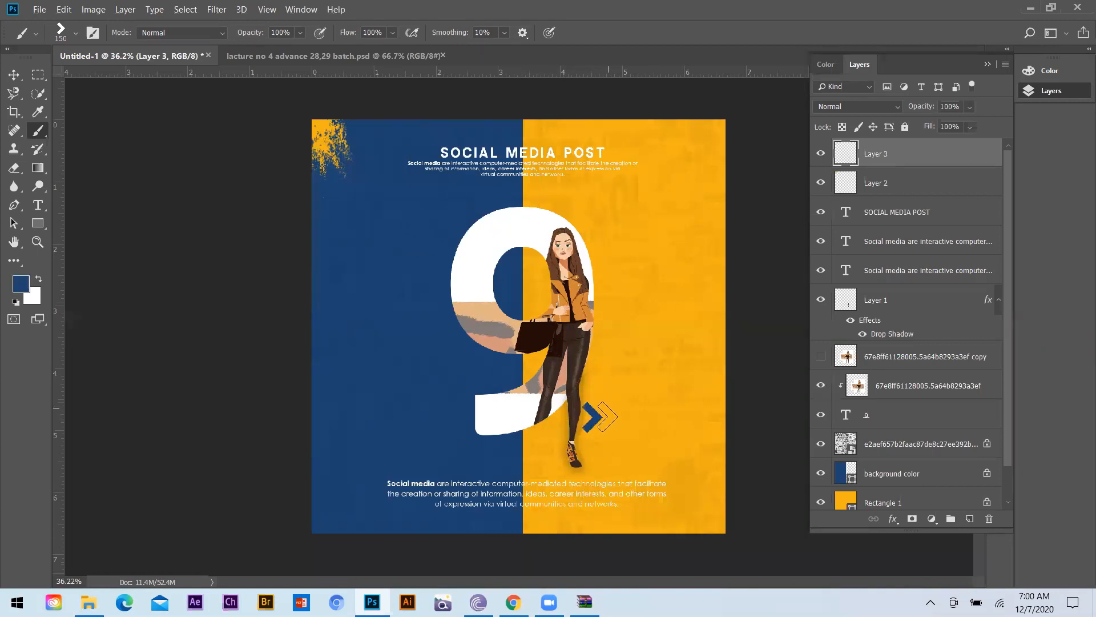
left_click(605, 418)
key("ctrl+z")
key("ctrl+shift+z")
key("ctrl+z")
- Scale the chevron pair down to about 70% with Free Transform
key("ctrl+t")
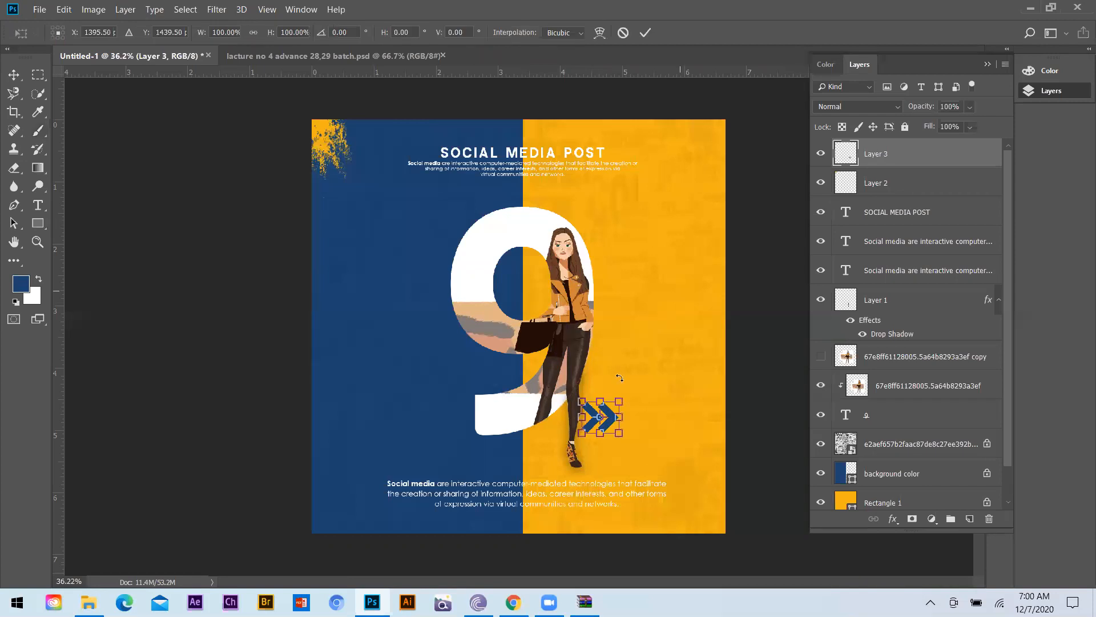
left_click_drag(619, 435, 612, 433)
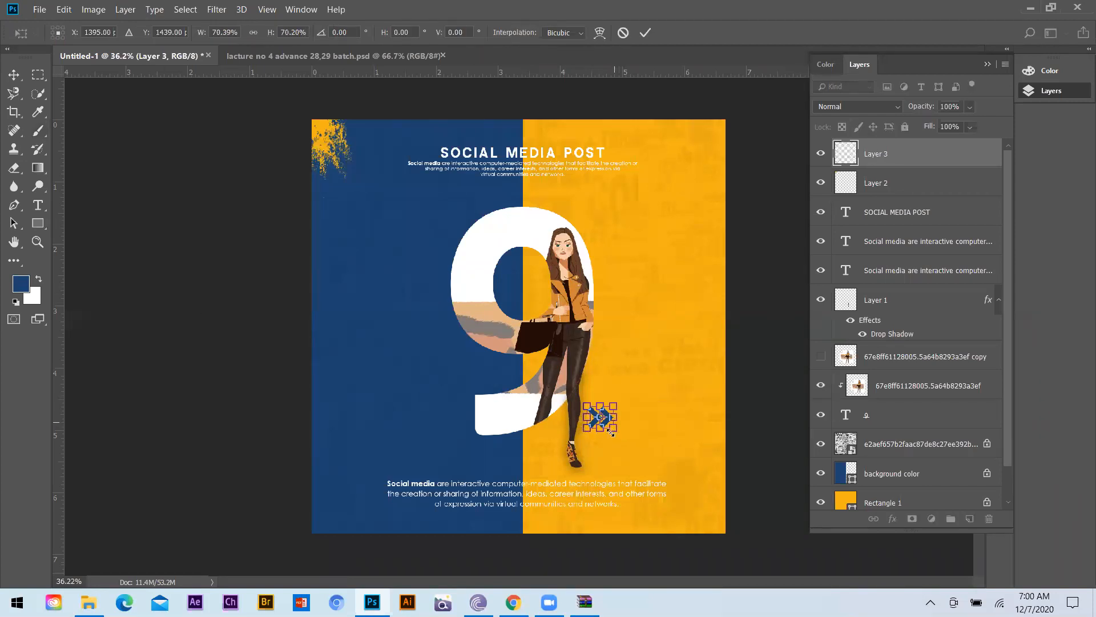
key("Return")
key("b")
- Create a new layer above the chevrons and choose dot-grid brush 6 from the memphis element set
left_click(970, 519)
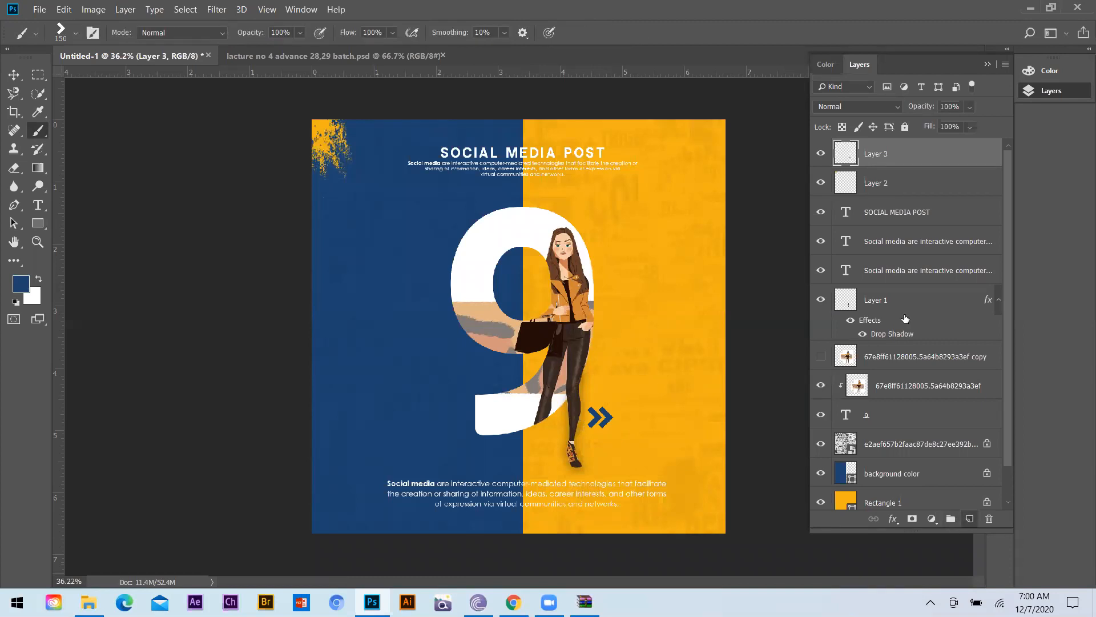
left_click(76, 33)
left_click(142, 234)
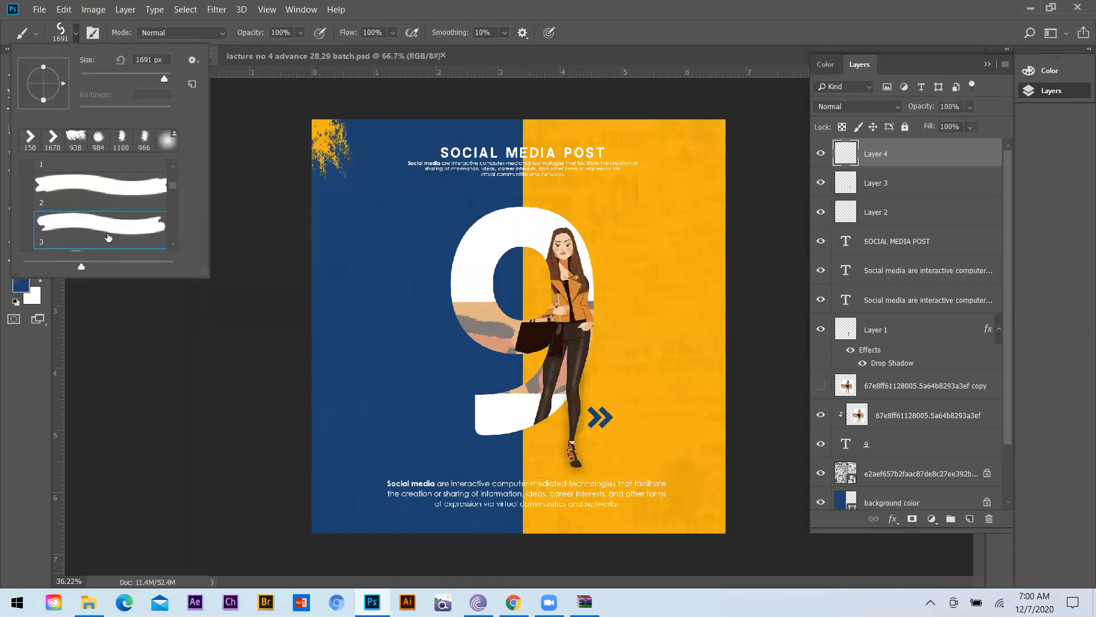
left_click(109, 237)
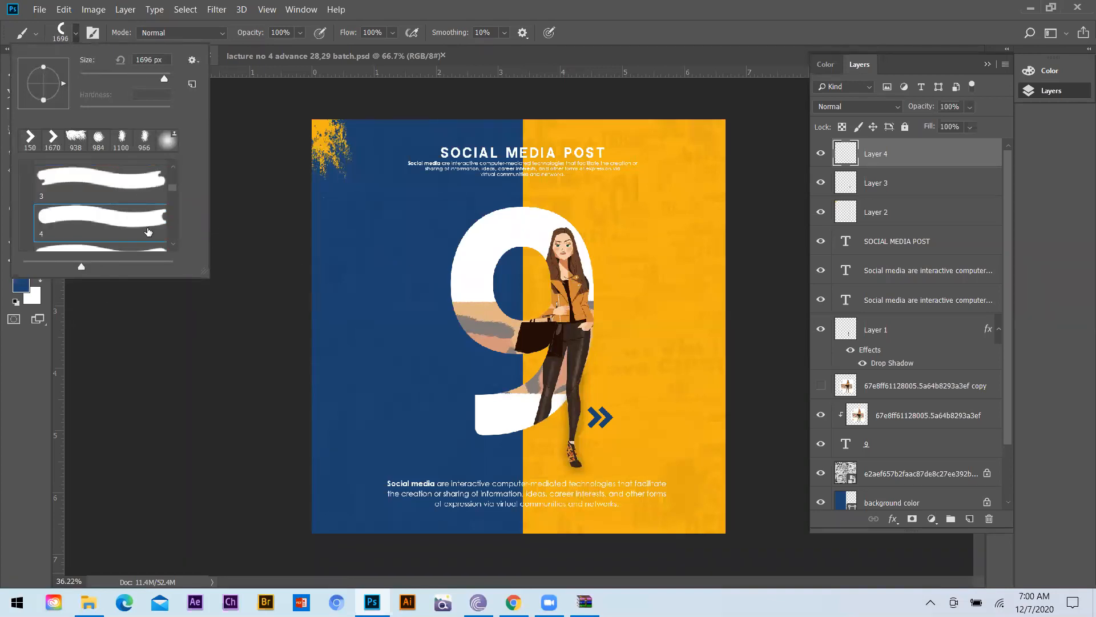
left_click(151, 244)
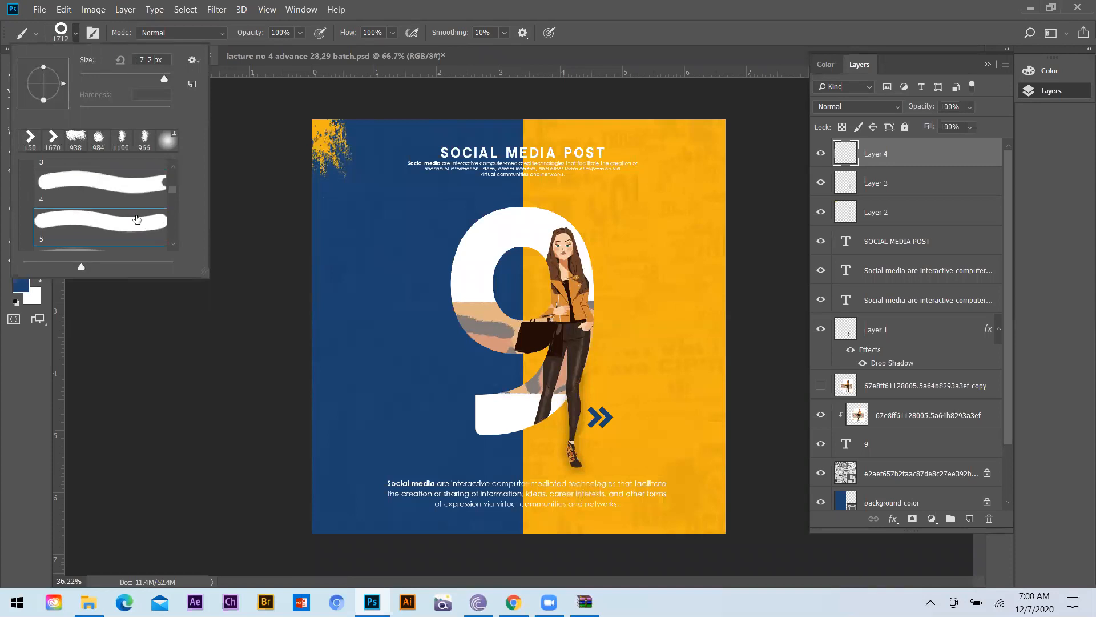
scroll(138, 221, "down", 1)
left_click(138, 221)
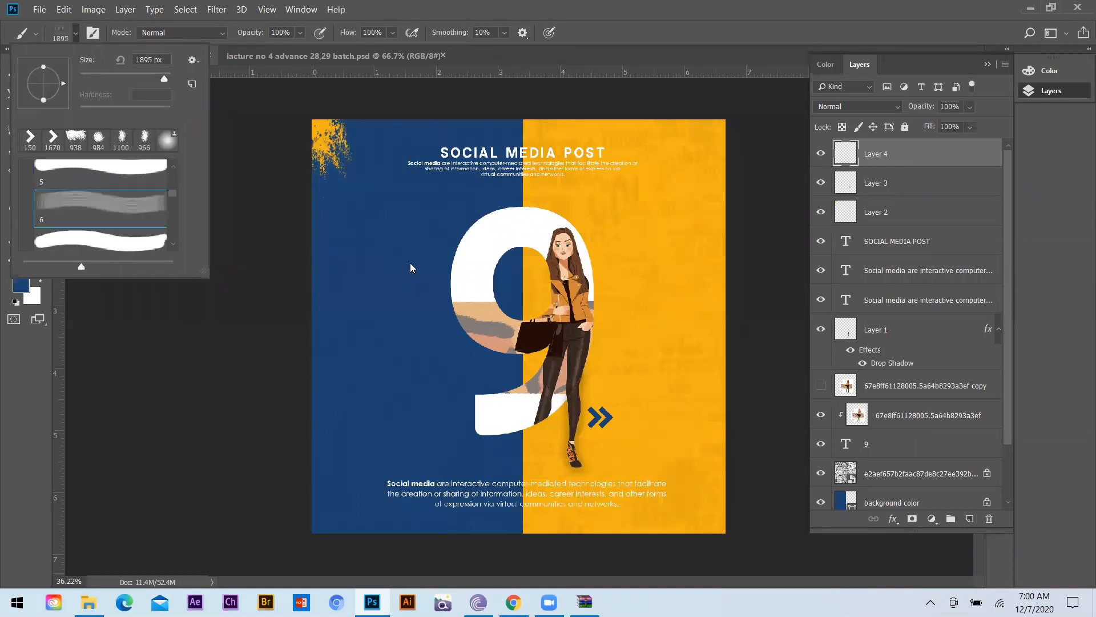
left_click(236, 527)
- Reduce the brush to 400 px, sample the yellow and stamp a dot grid at the 9's upper-left edge on the blue half
left_click(371, 337)
key("ctrl+z")
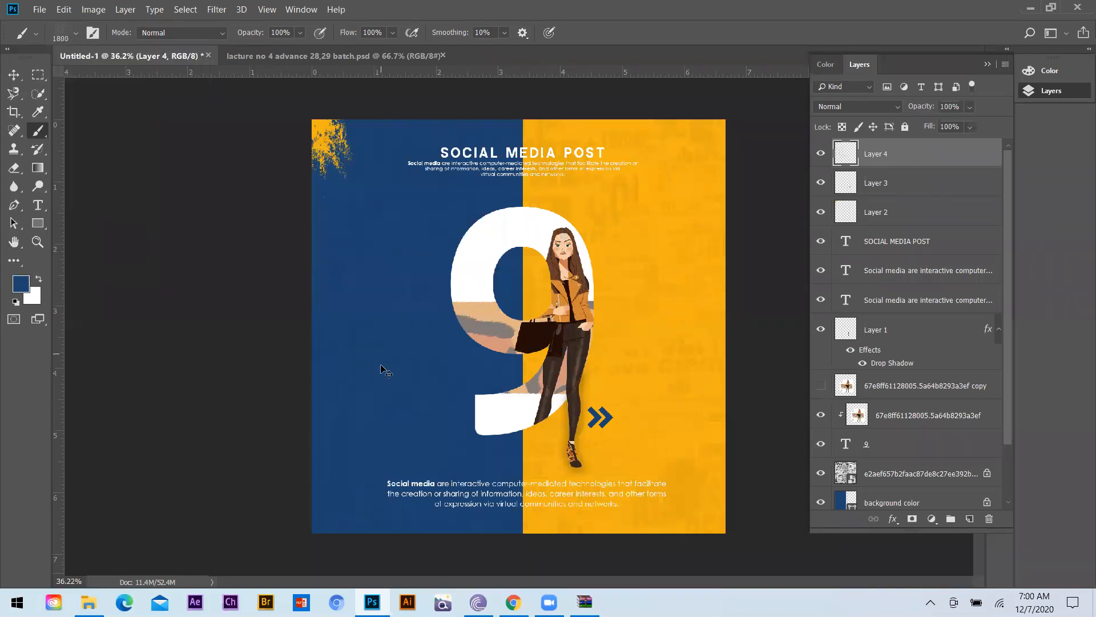
key("bracketleft")
key("bracketleft")
key("bracketleft")
key("bracketleft")
key("bracketleft")
key("bracketleft")
key("bracketleft")
key("bracketleft")
key("bracketleft")
key("bracketleft")
key("bracketleft")
key("bracketleft")
key("bracketleft")
key("bracketleft")
key("bracketleft")
key("bracketleft")
key("bracketleft")
left_click(587, 251, "alt")
left_click(448, 236)
scroll(416, 224, "up", 3)
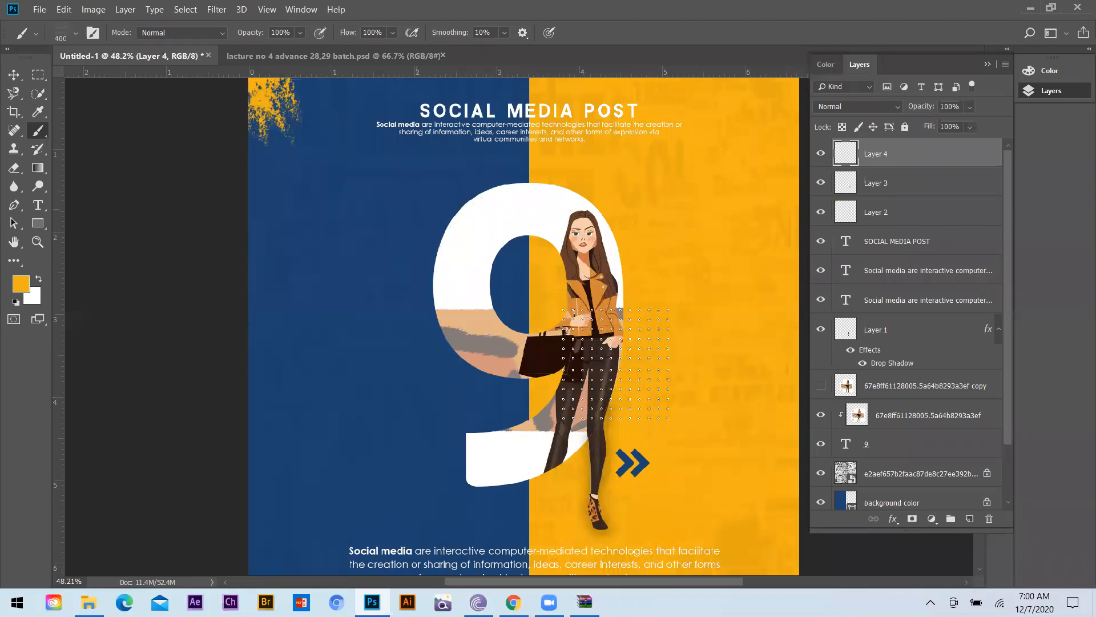
scroll(507, 294, "down", 3)
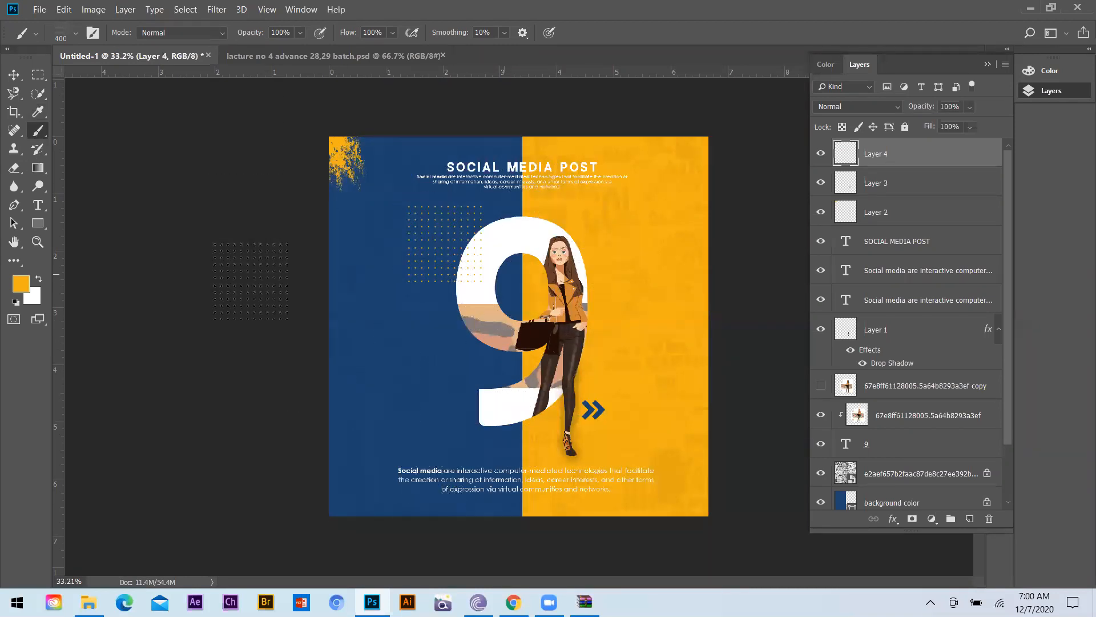
right_click(45, 134)
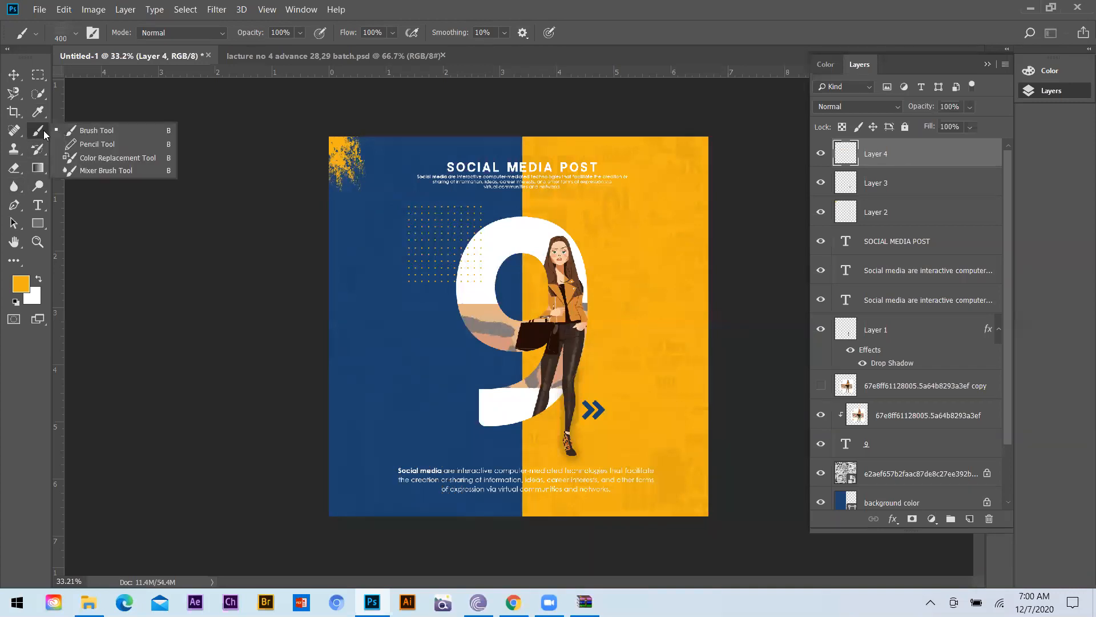
- Choose one of Kyle's spatter brushes from the Special Effects Brushes set and test it on the blue half
left_click(271, 41)
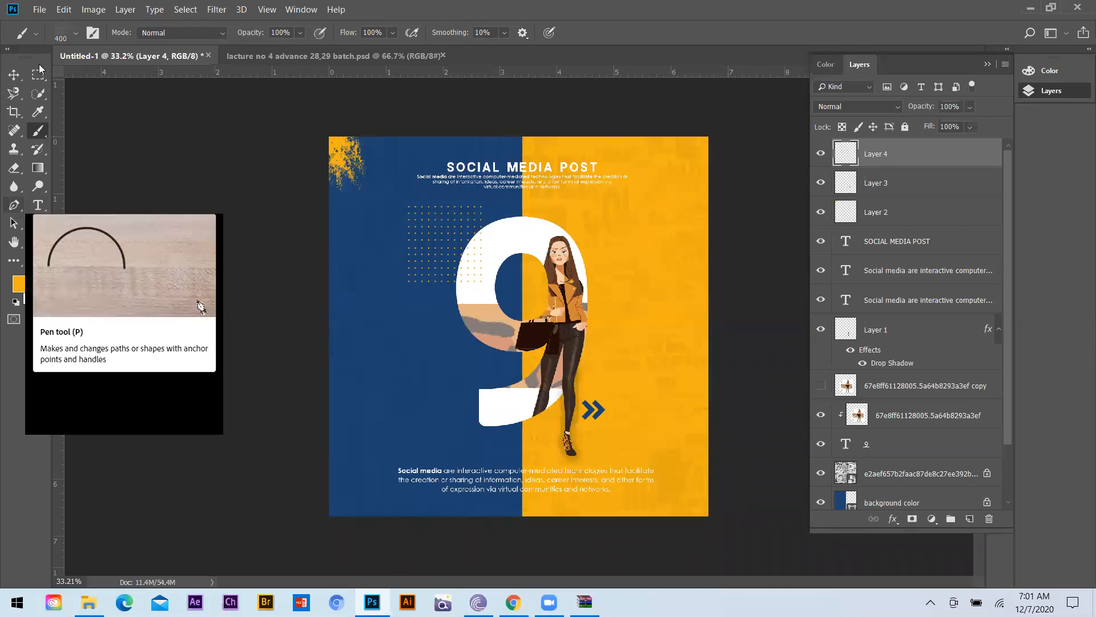
left_click(76, 34)
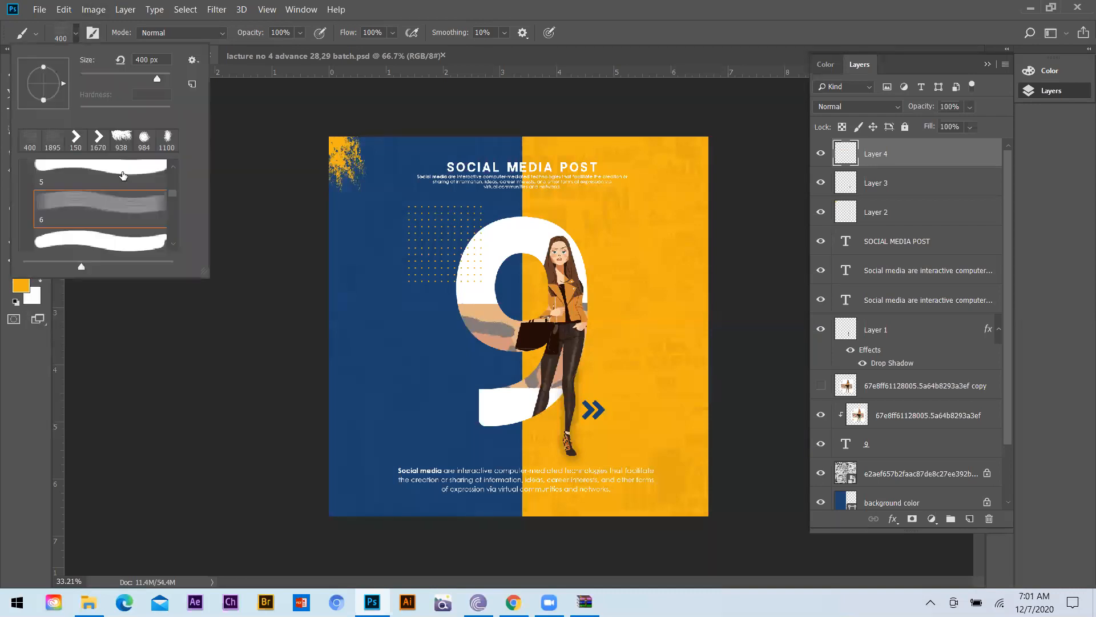
scroll(125, 194, "up", 5)
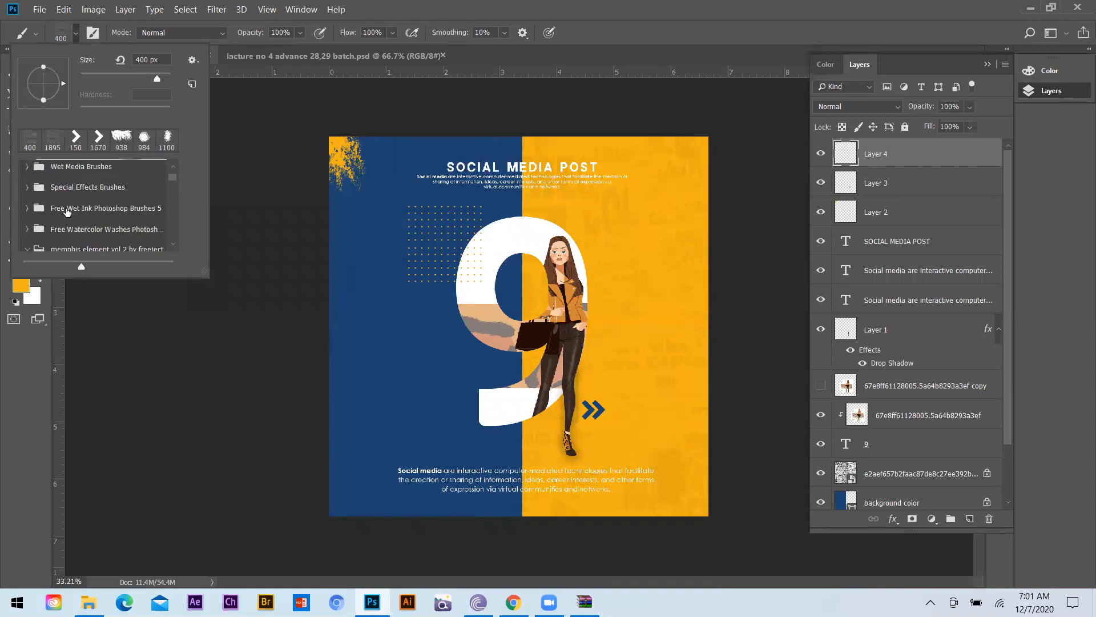
left_click(27, 188)
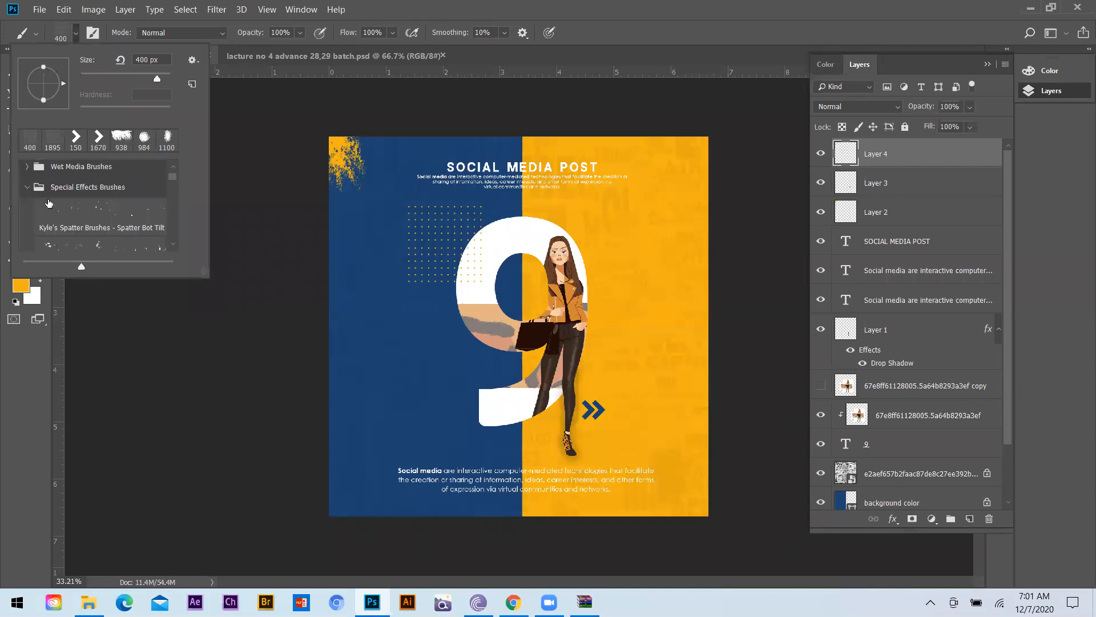
scroll(116, 217, "down", 1)
left_click(116, 217)
left_click(393, 338)
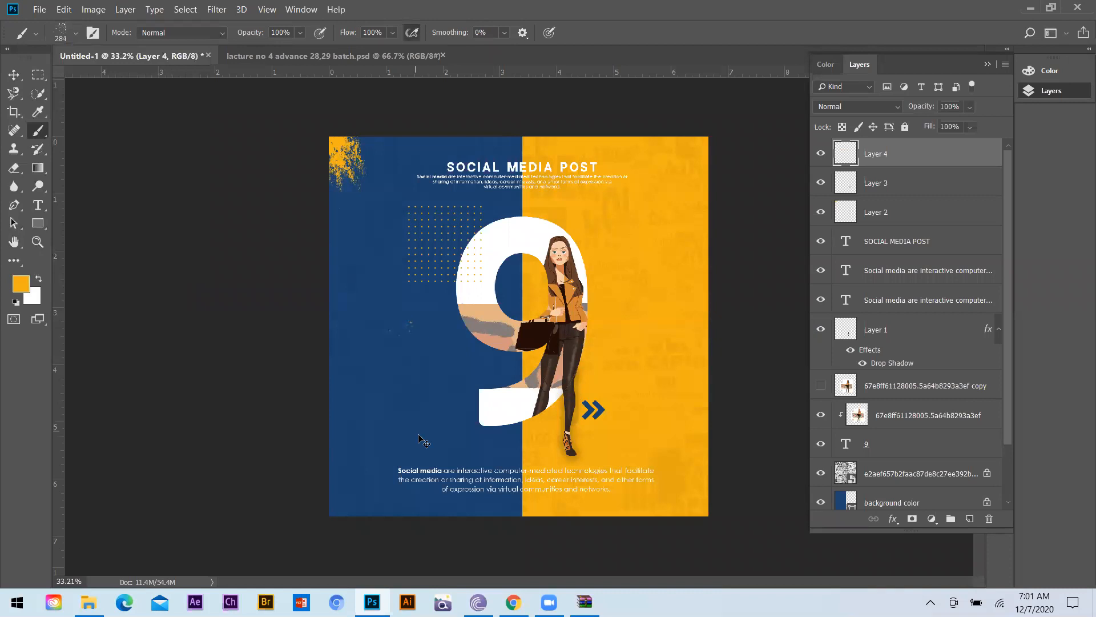
- Enlarge the spatter brush to 1200 px
key("bracketright")
key("bracketright")
key("bracketright")
key("bracketright")
key("bracketright")
key("bracketright")
key("bracketright")
key("bracketright")
key("bracketright")
- Try yellow splatter stamps in the lower-left area of the poster's blue half on the dot-grid layer
left_click(373, 405)
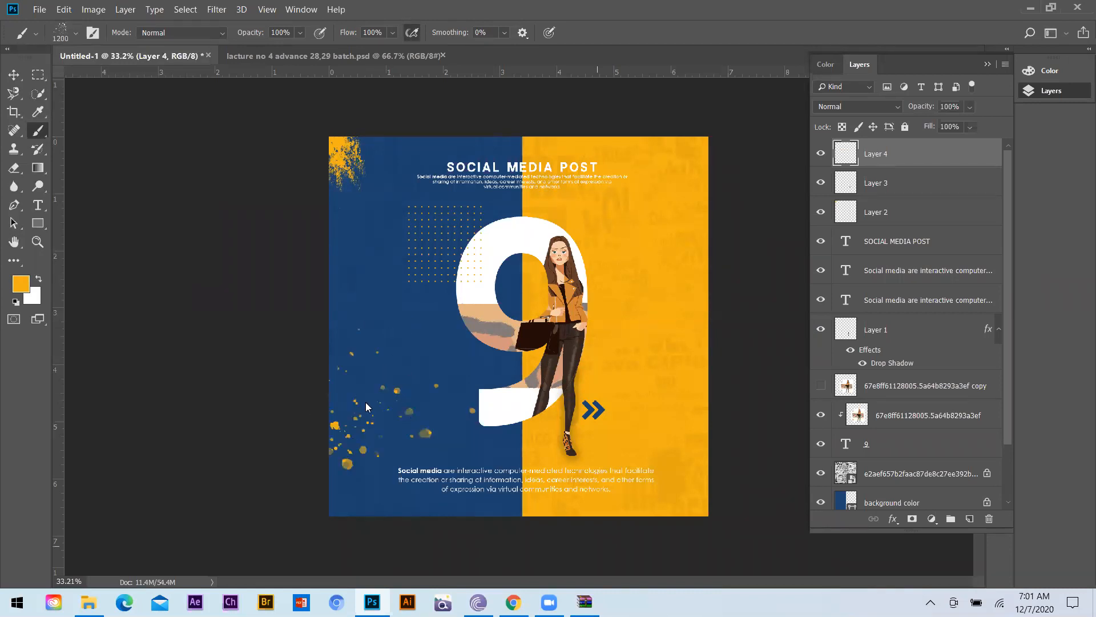
key("ctrl+z")
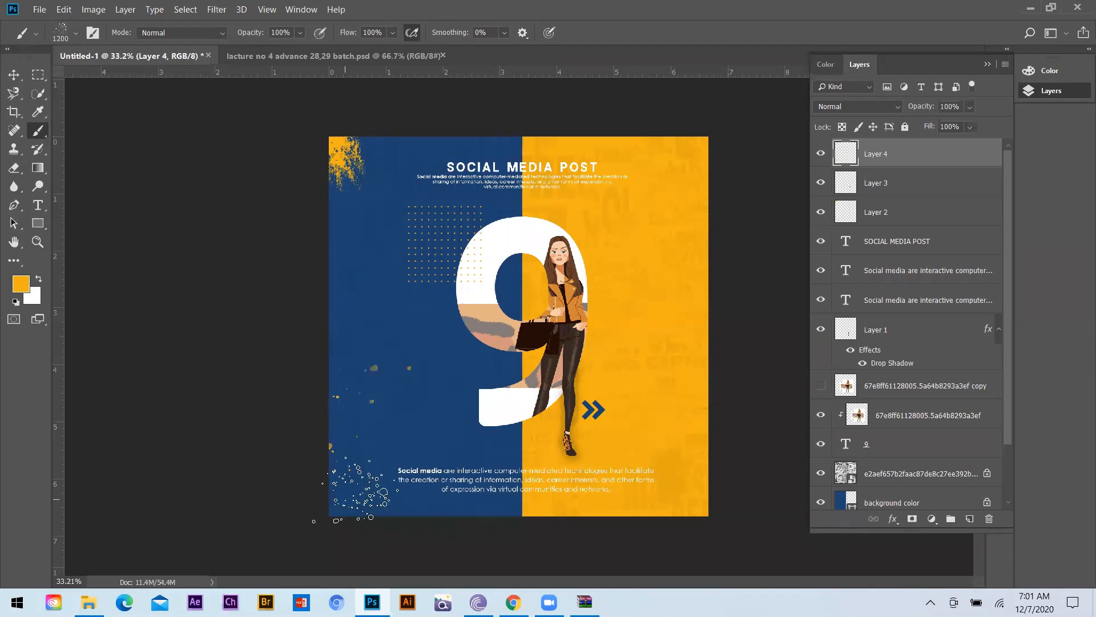
left_click(321, 516)
left_click(336, 492)
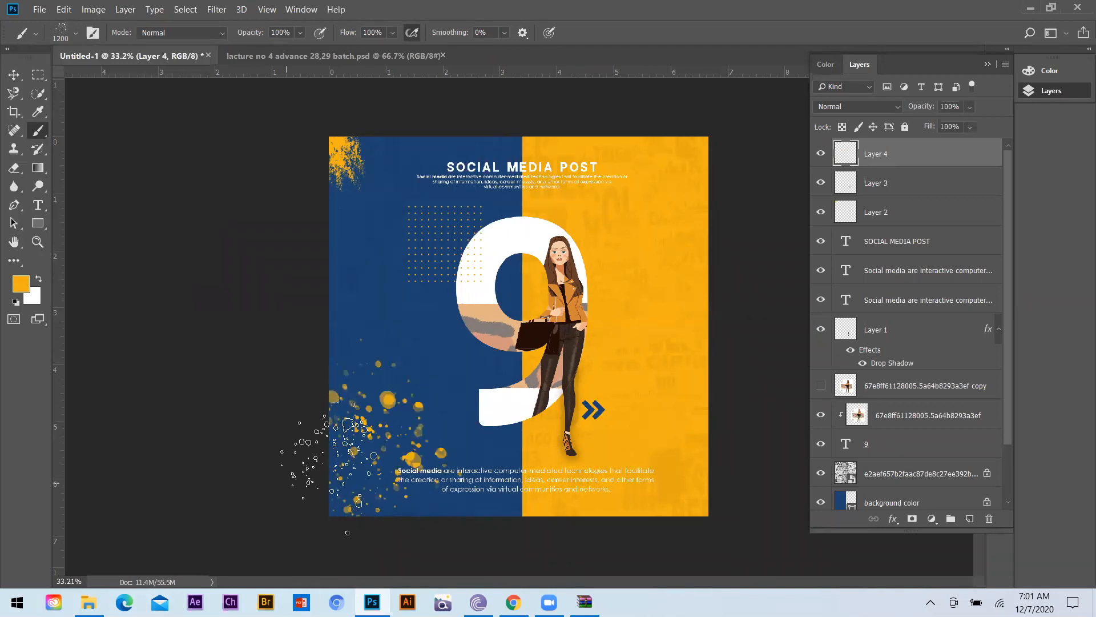
key("ctrl+z")
key("ctrl+alt+z")
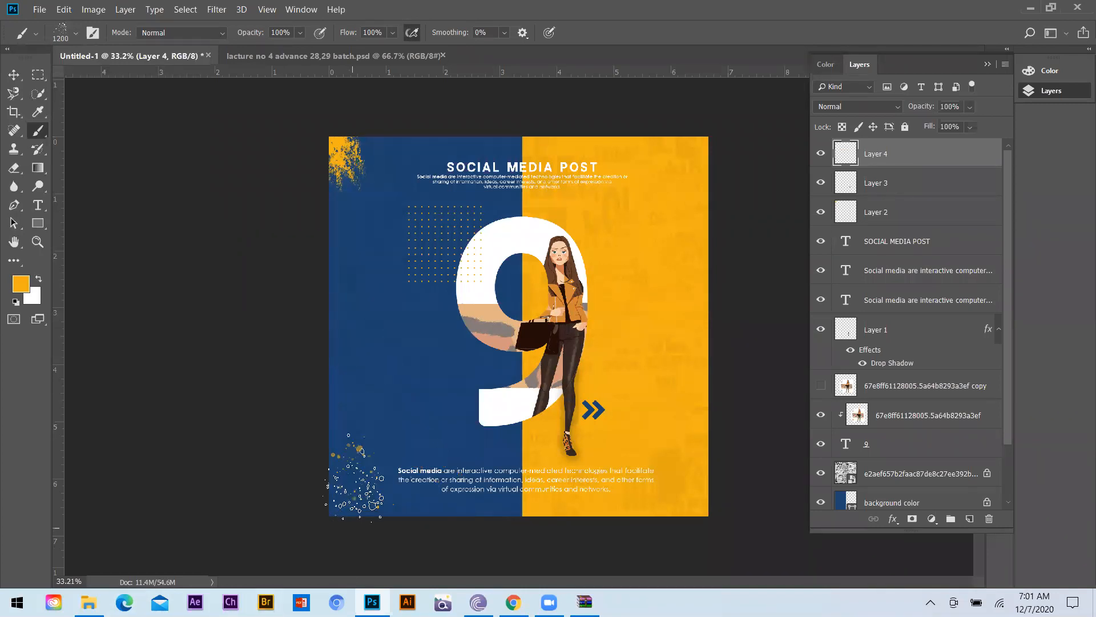
left_click(414, 534)
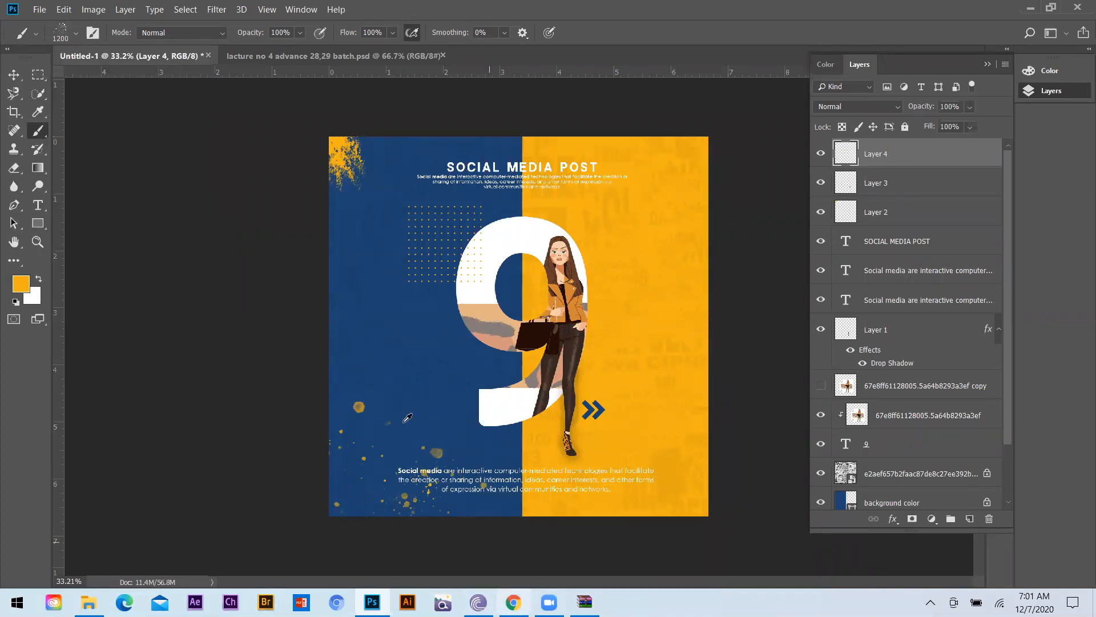
key("ctrl+alt+z")
scroll(430, 460, "up", 2)
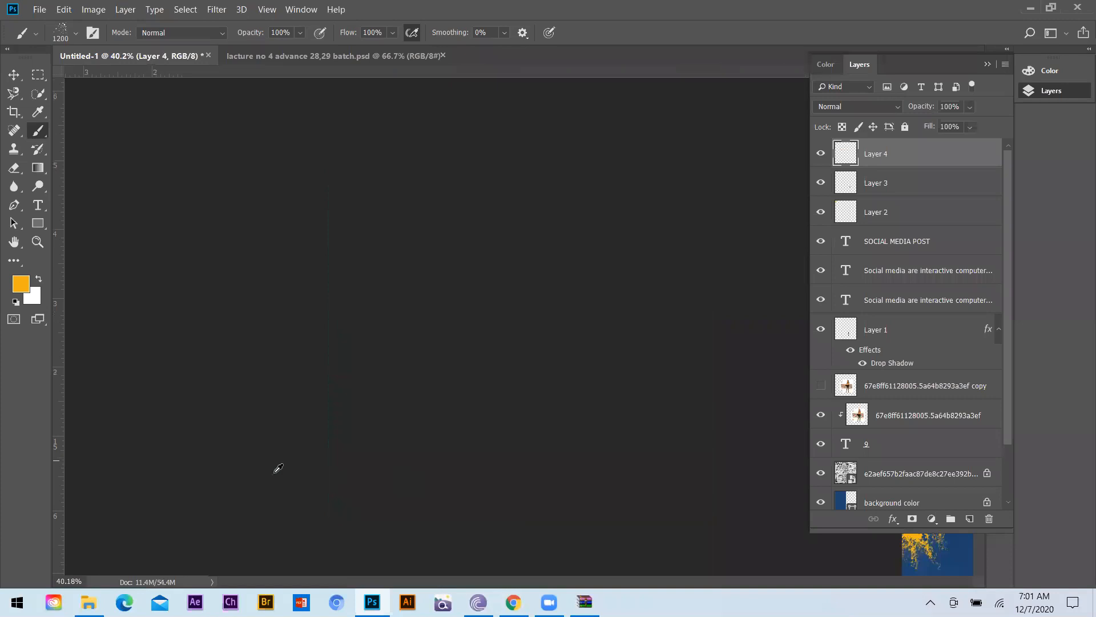
key("ctrl+minus")
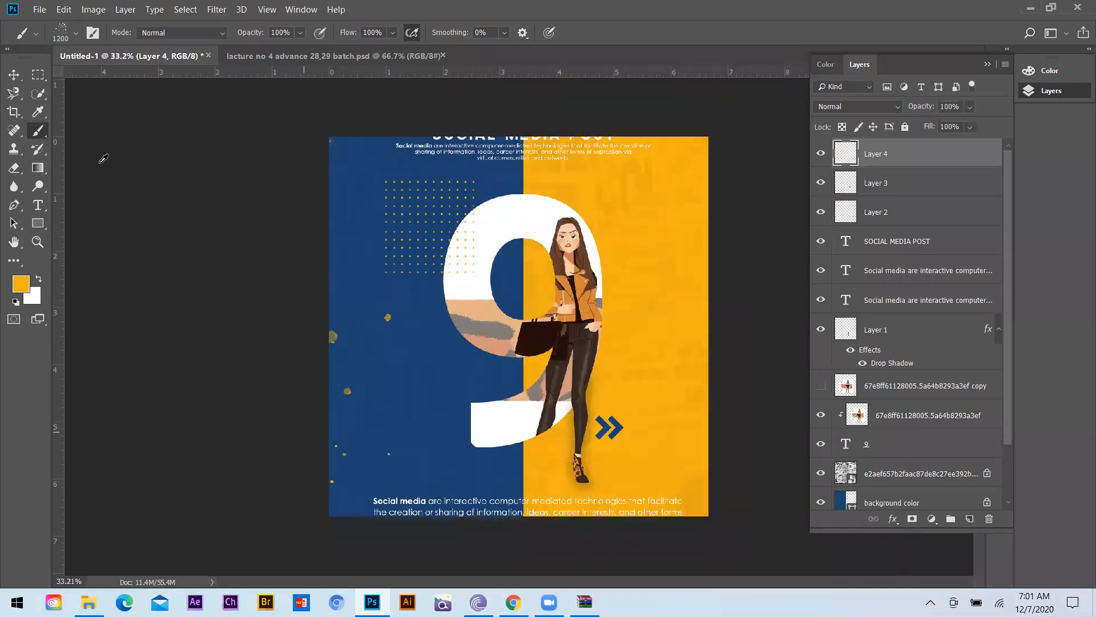
- Try fading the splatter by lowering the dot-grid layer's opacity, and undo the splatter stamps on that layer
key("v")
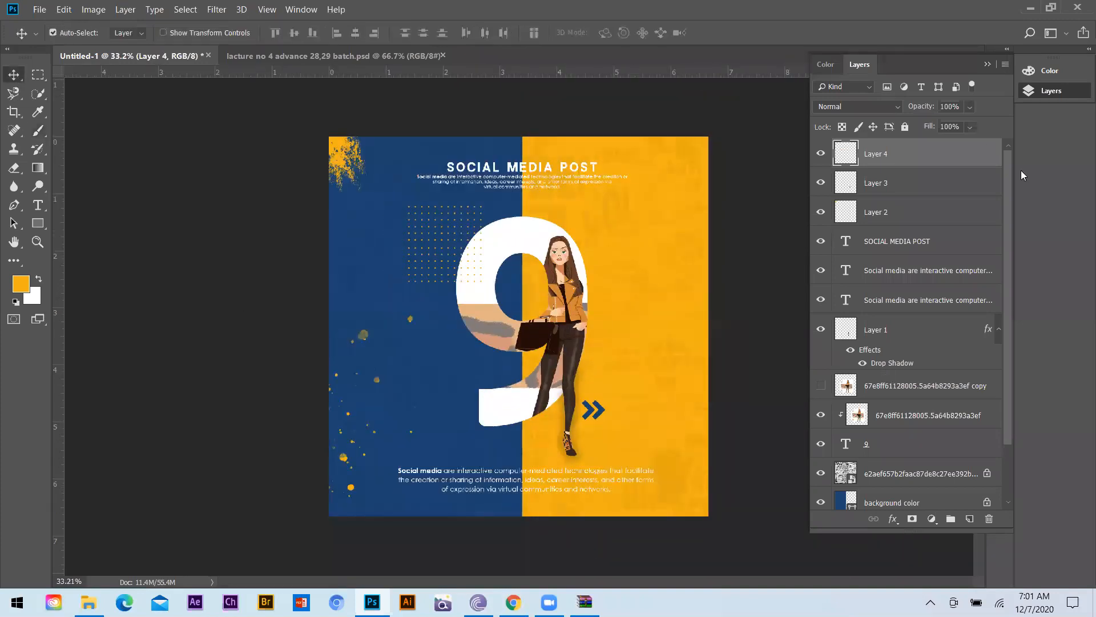
left_click(969, 106)
mouse_move(988, 123)
left_mouse_down()
mouse_move(961, 125)
mouse_move(986, 124)
left_mouse_up()
key("ctrl+t")
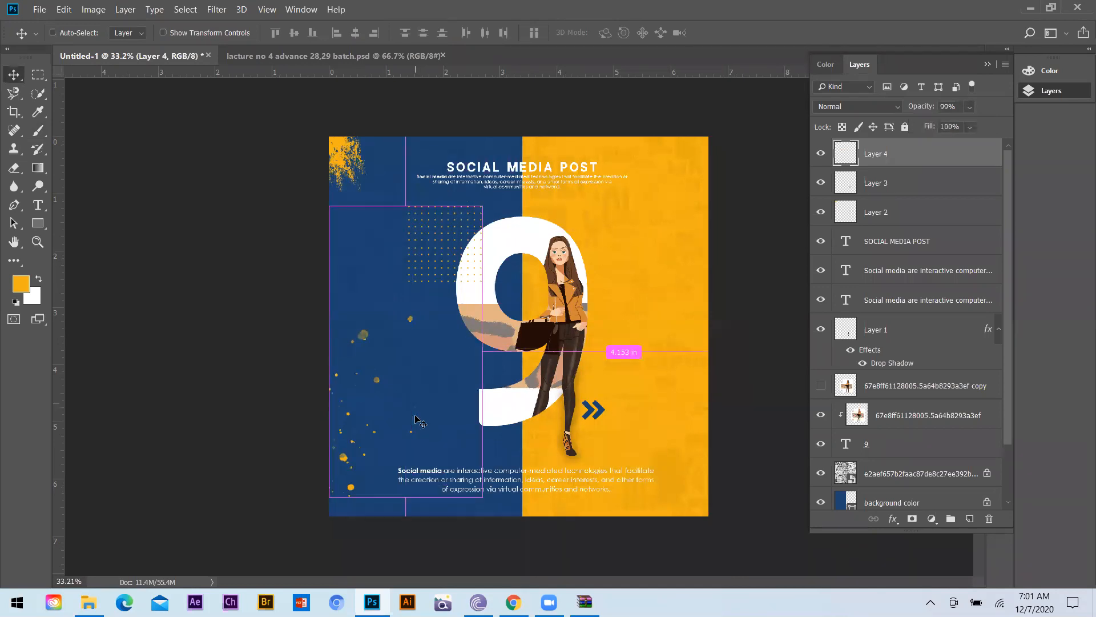
key("0")
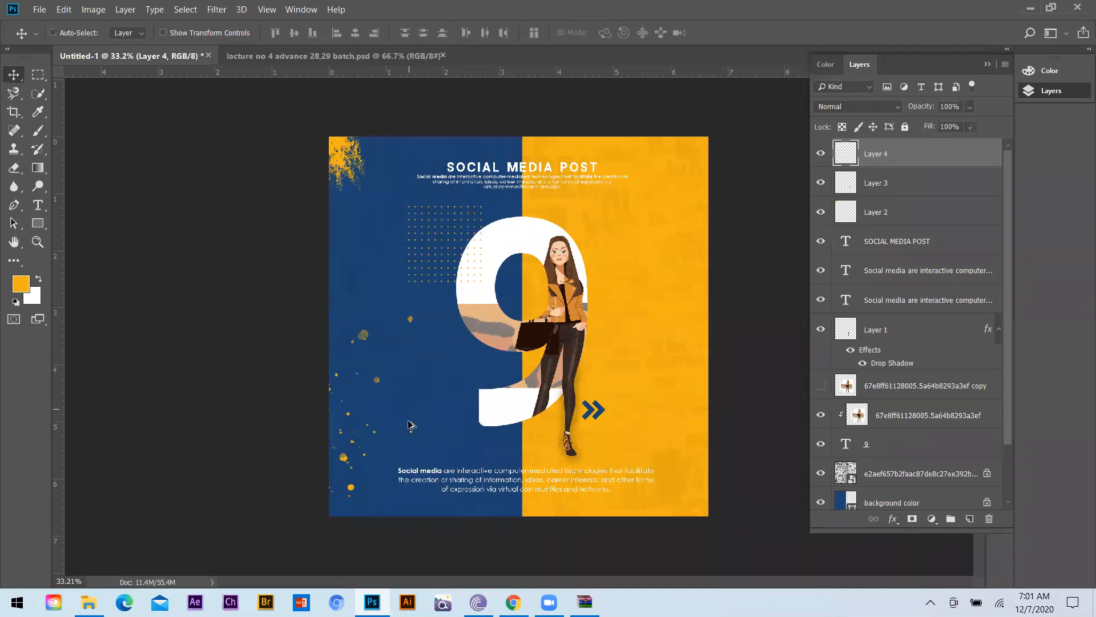
key("ctrl+alt+z")
- Create a new layer above the dot grid and stamp a yellow splatter near the blue half's lower-left corner
key("ctrl+shift+alt+n")
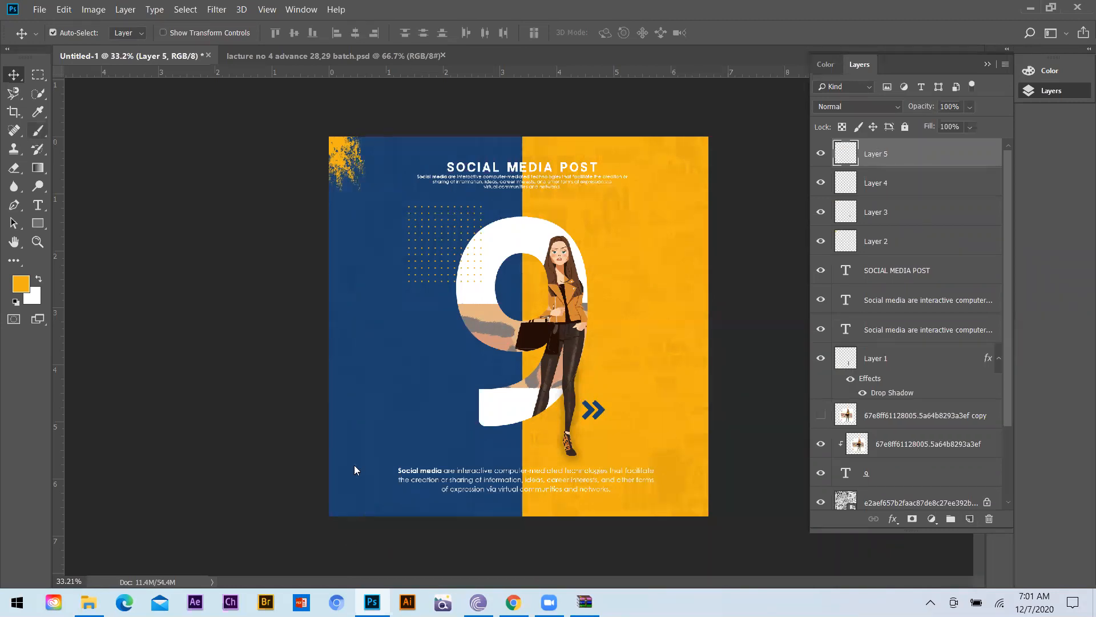
key("b")
left_click(343, 451)
key("ctrl+z")
left_click(329, 481)
- Lower the splatter layer's opacity to 25%
left_click(970, 108)
left_click_drag(929, 123, 933, 123)
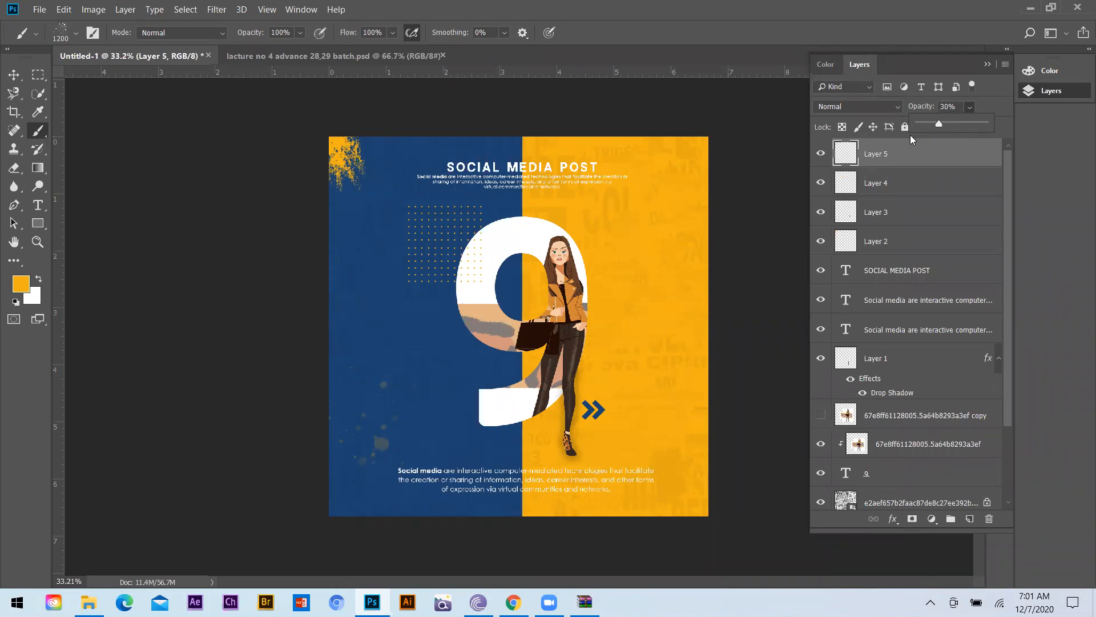
left_click(9, 74)
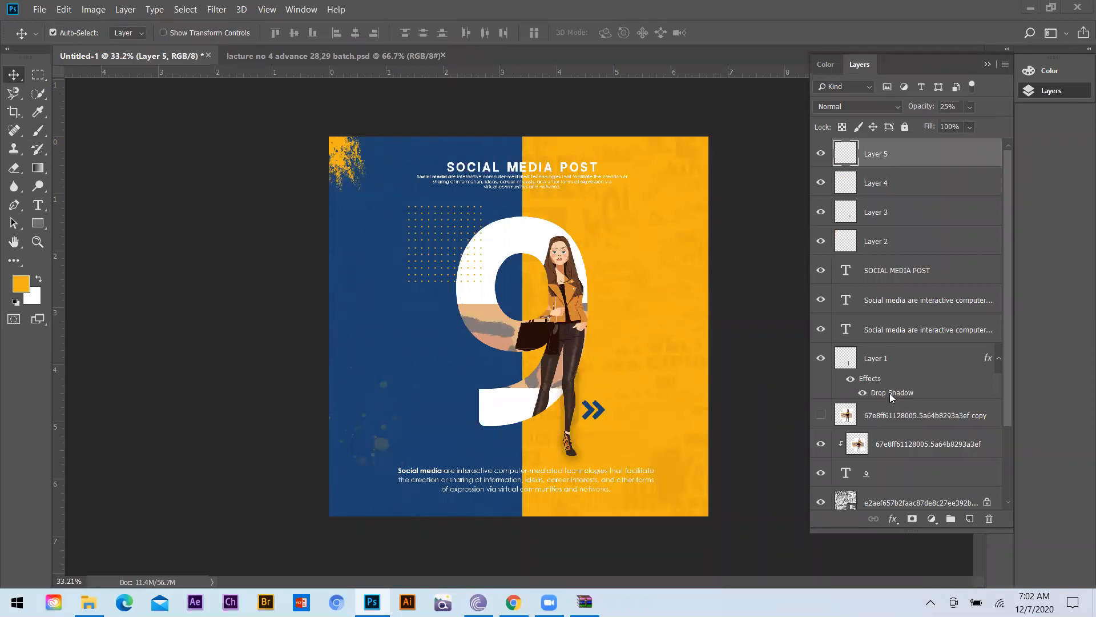
scroll(618, 400, "up", 3)
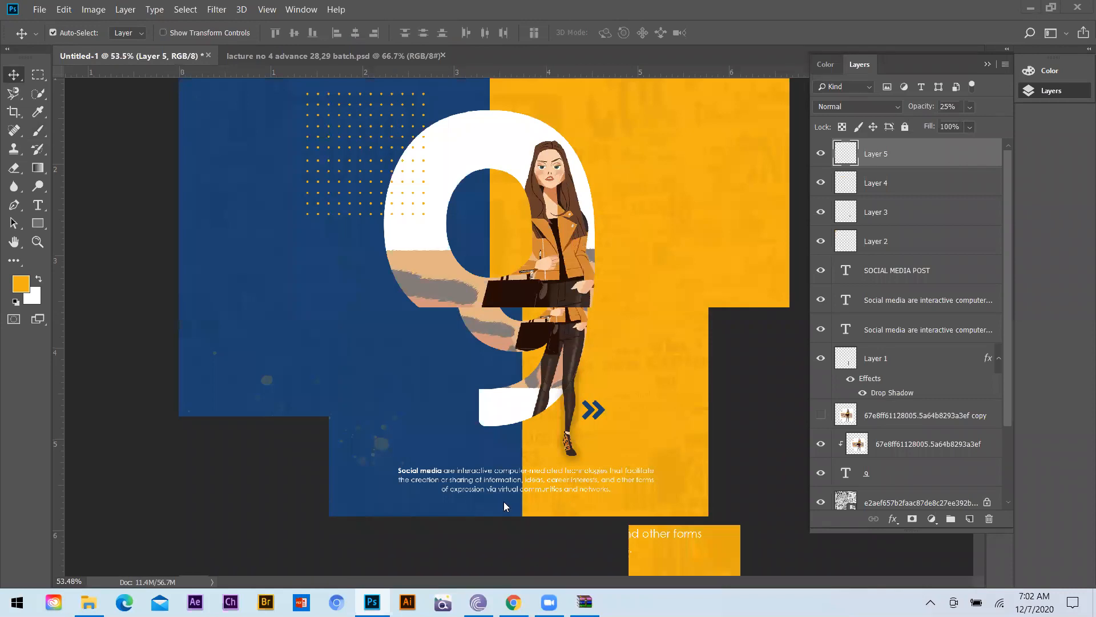
scroll(504, 503, "up", 4)
scroll(503, 501, "up", 1)
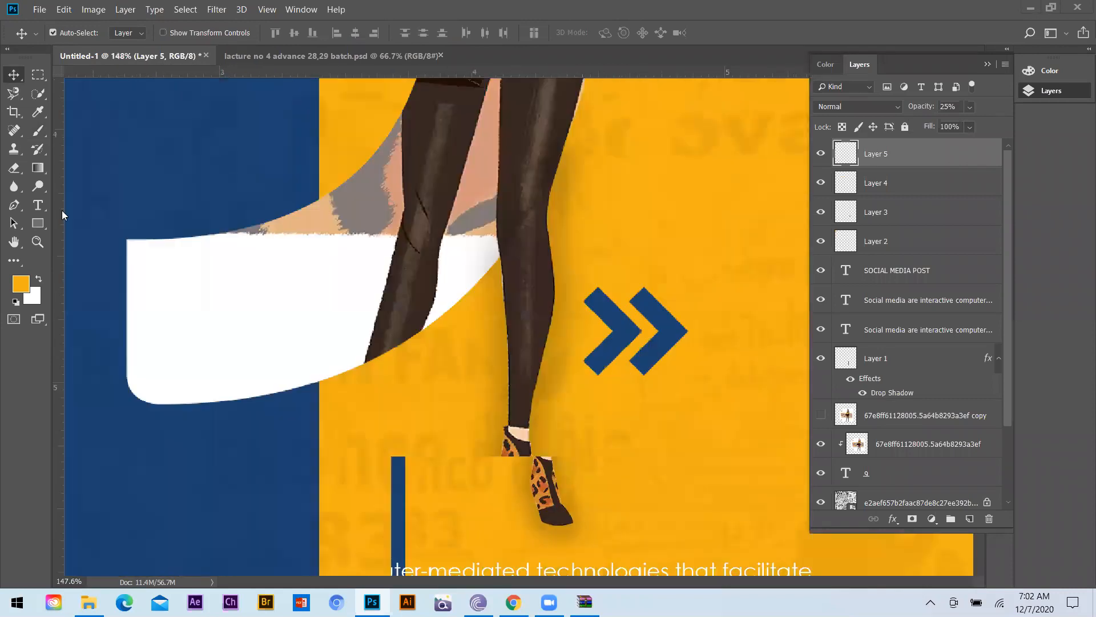
scroll(439, 482, "down", 2)
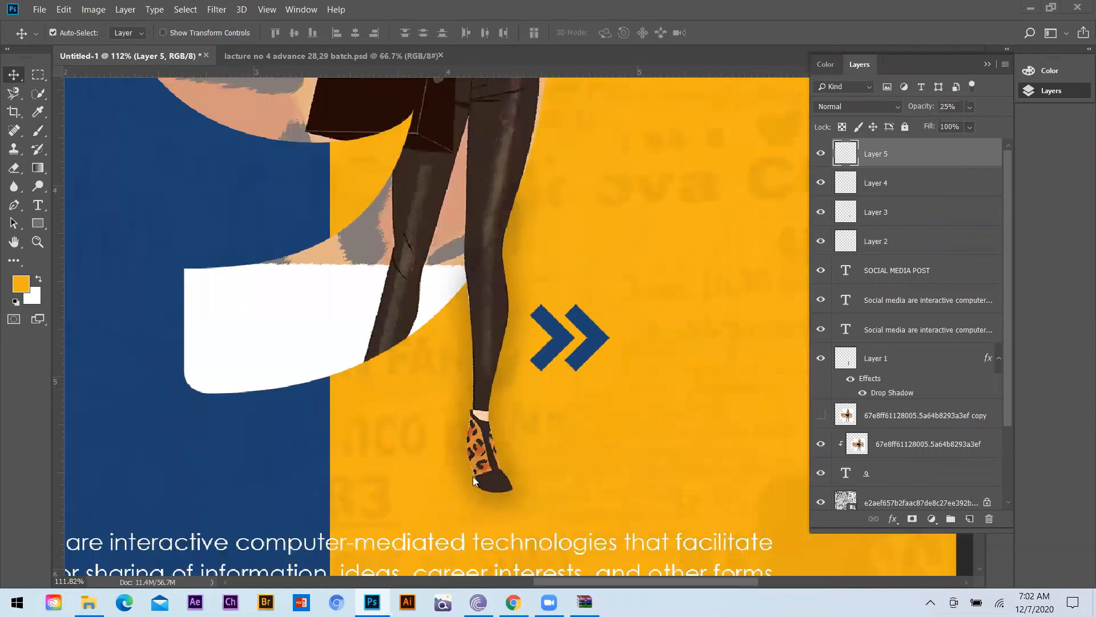
scroll(534, 411, "down", 2)
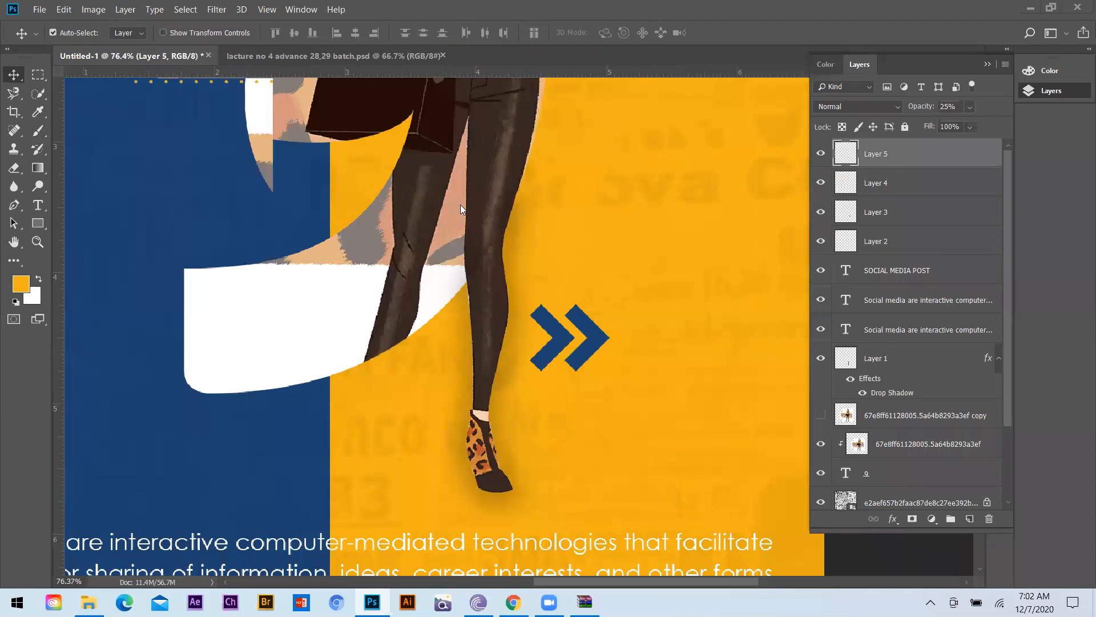
scroll(537, 419, "down", 2)
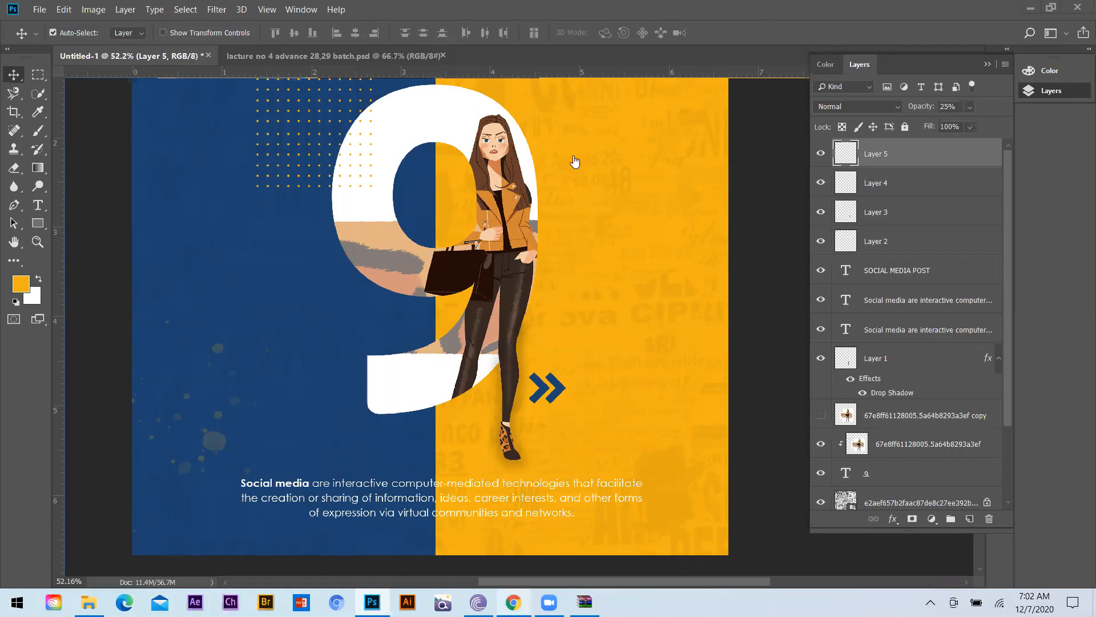
- Switch to Pinterest in Chrome and search for "character male"
key("alt+Tab")
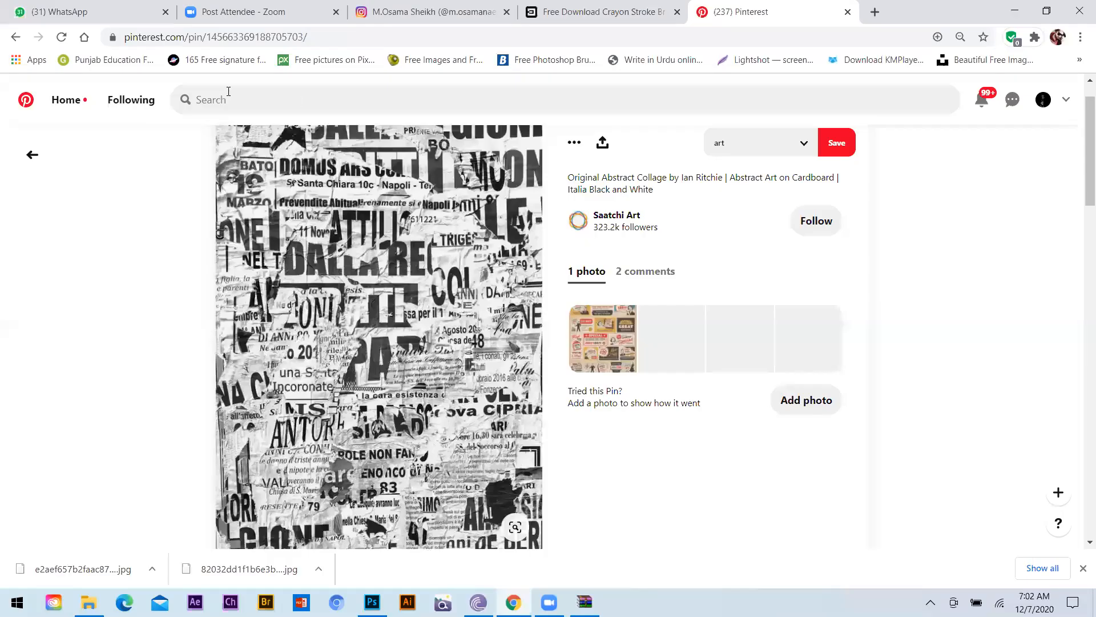
left_click(228, 91)
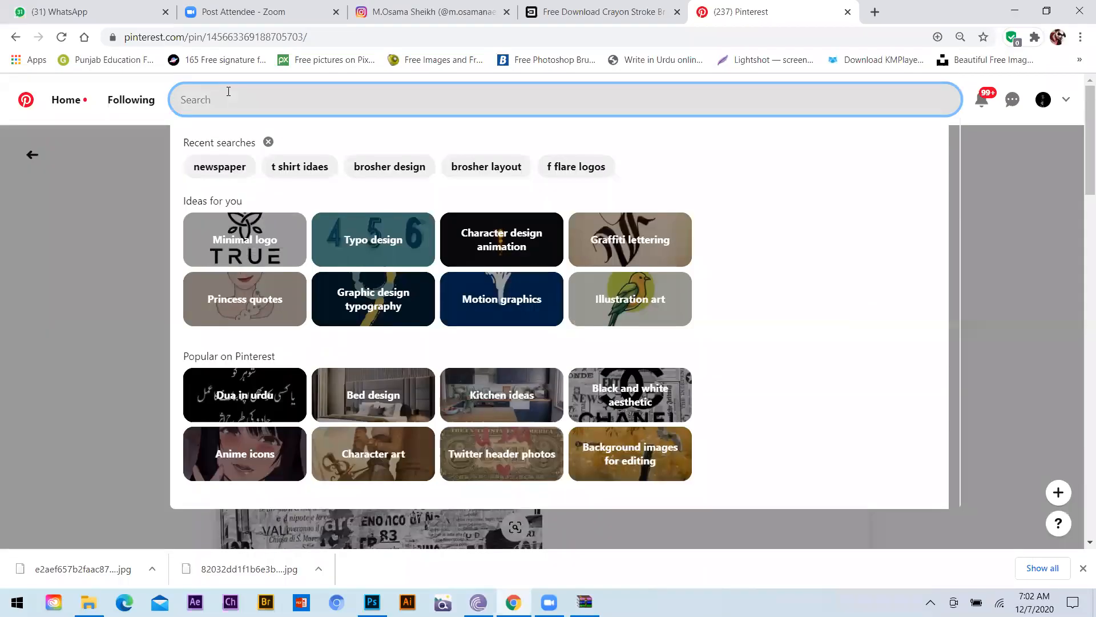
type("chta")
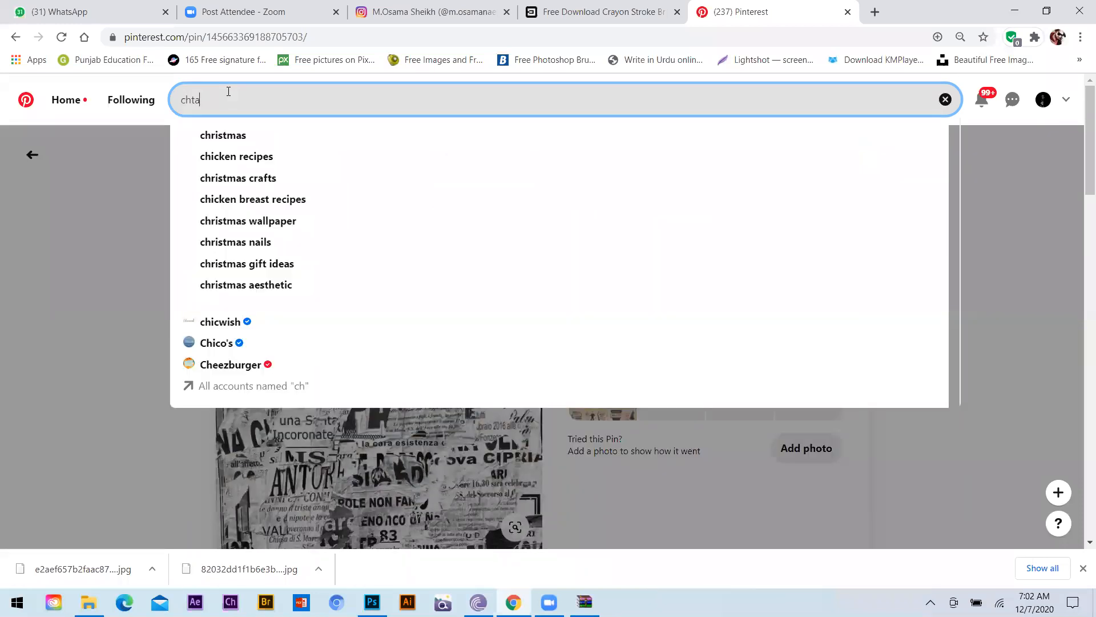
key("BackSpace")
key("BackSpace")
type("aracter ")
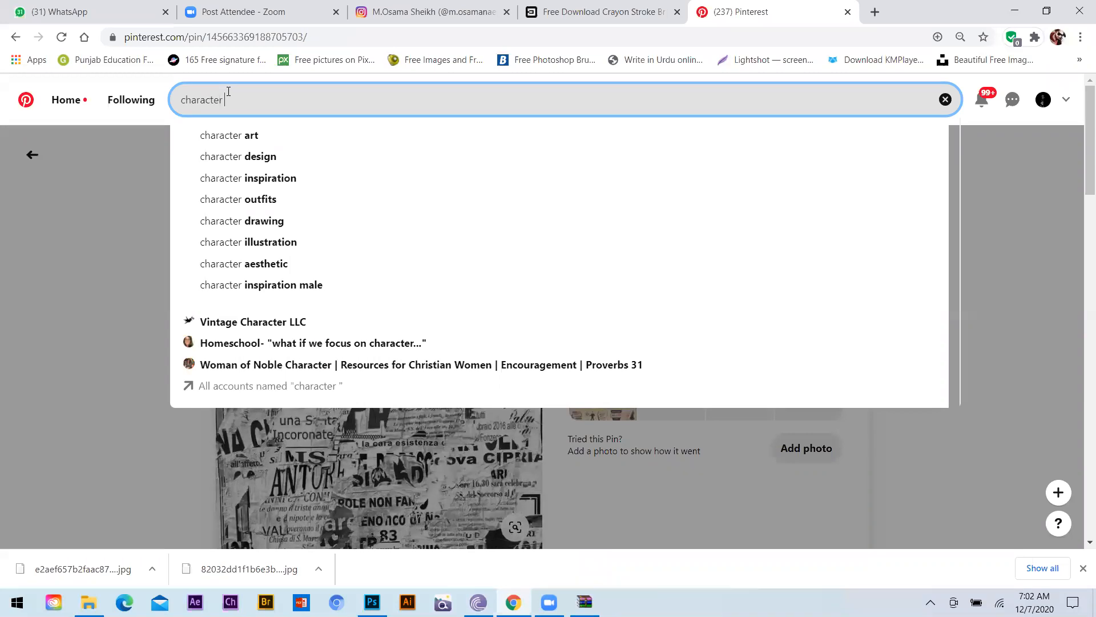
type("male")
key("Return")
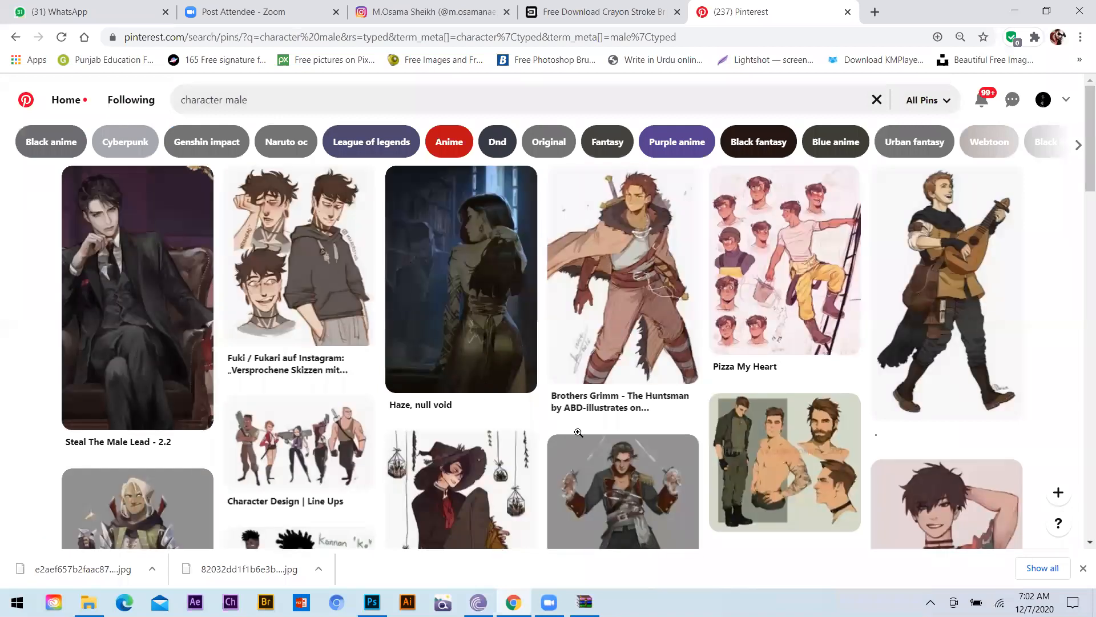
- Browse the Pinterest results for male character illustrations suited to the poster and return to Photoshop
scroll(579, 432, "down", 5)
scroll(457, 252, "down", 5)
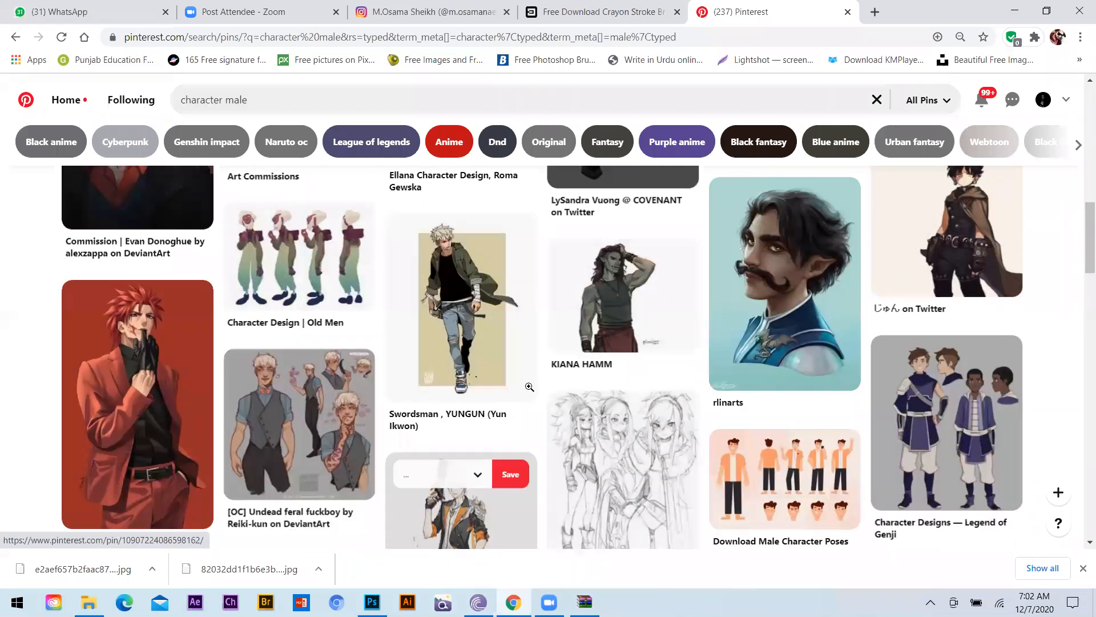
scroll(513, 393, "down", 5)
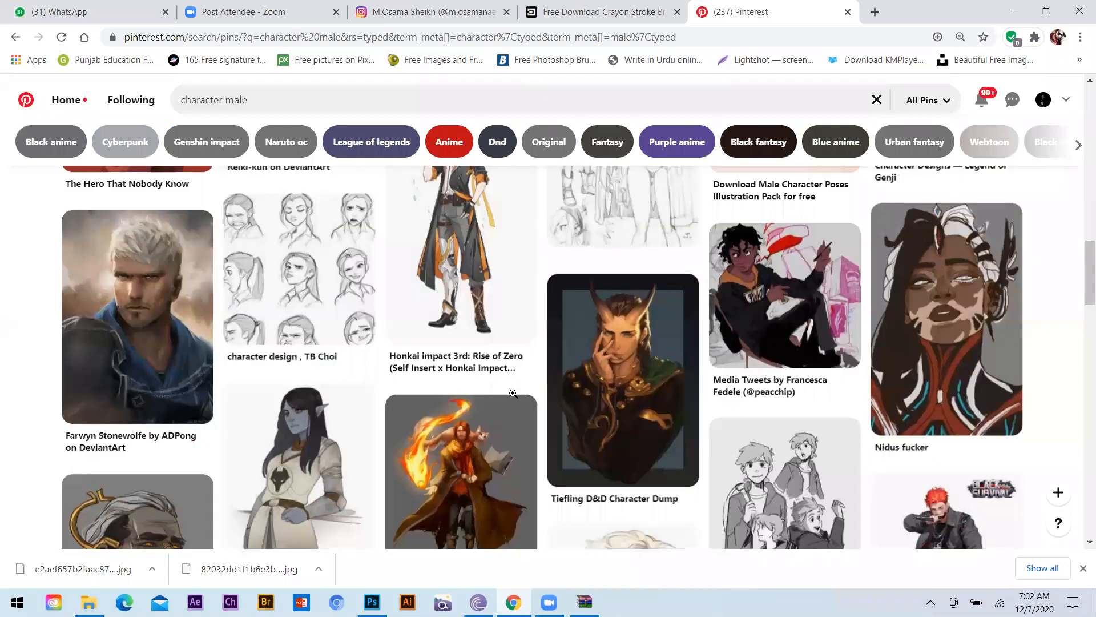
scroll(516, 400, "down", 4)
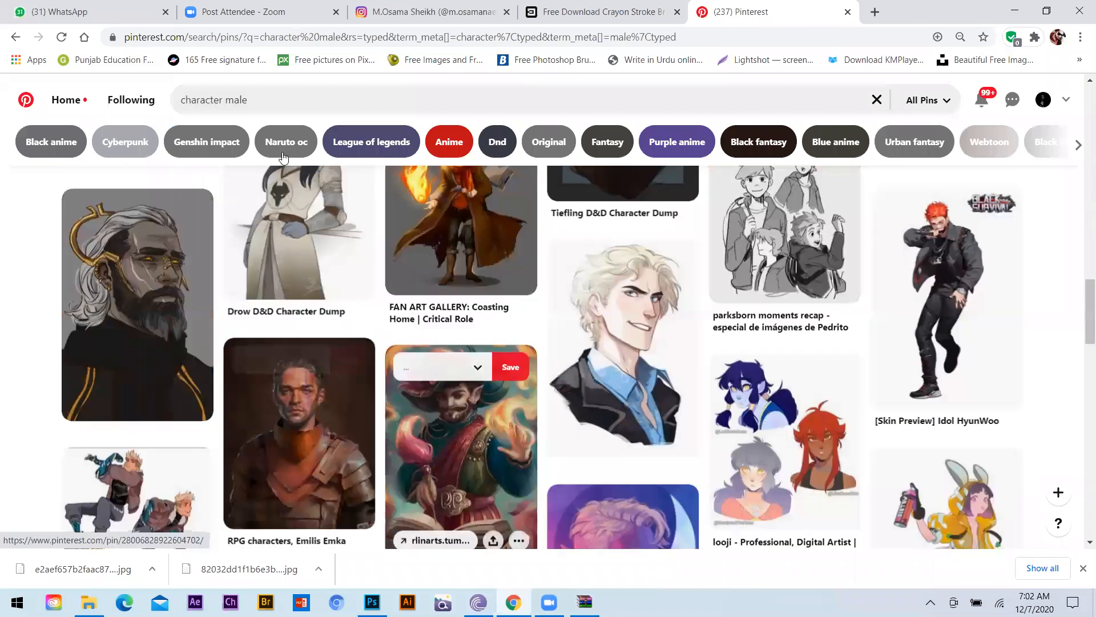
scroll(345, 291, "down", 5)
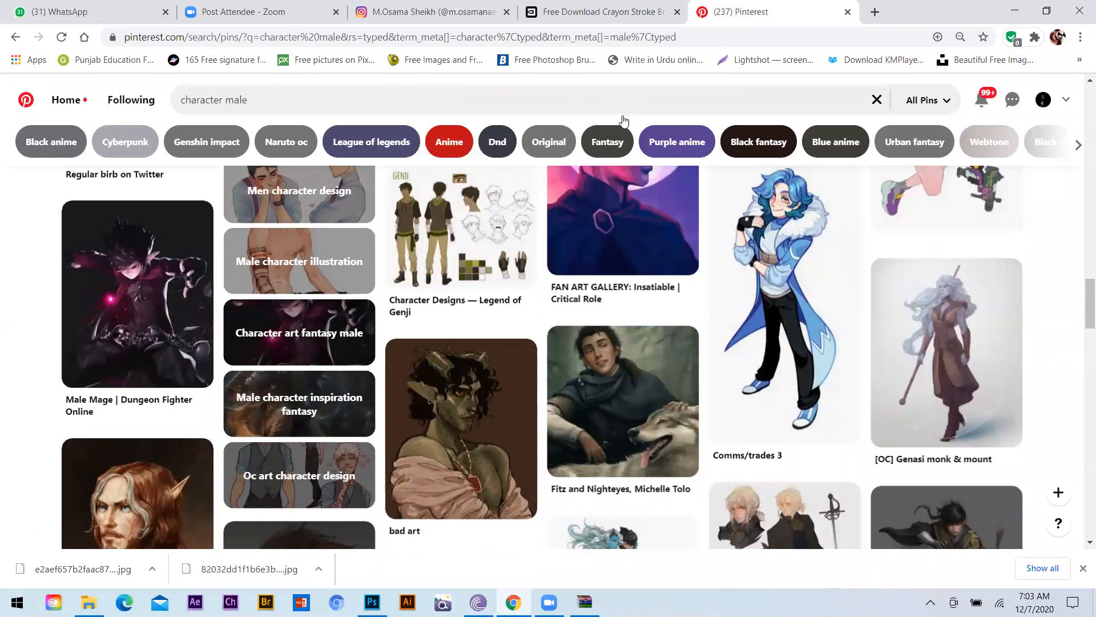
scroll(559, 305, "down", 3)
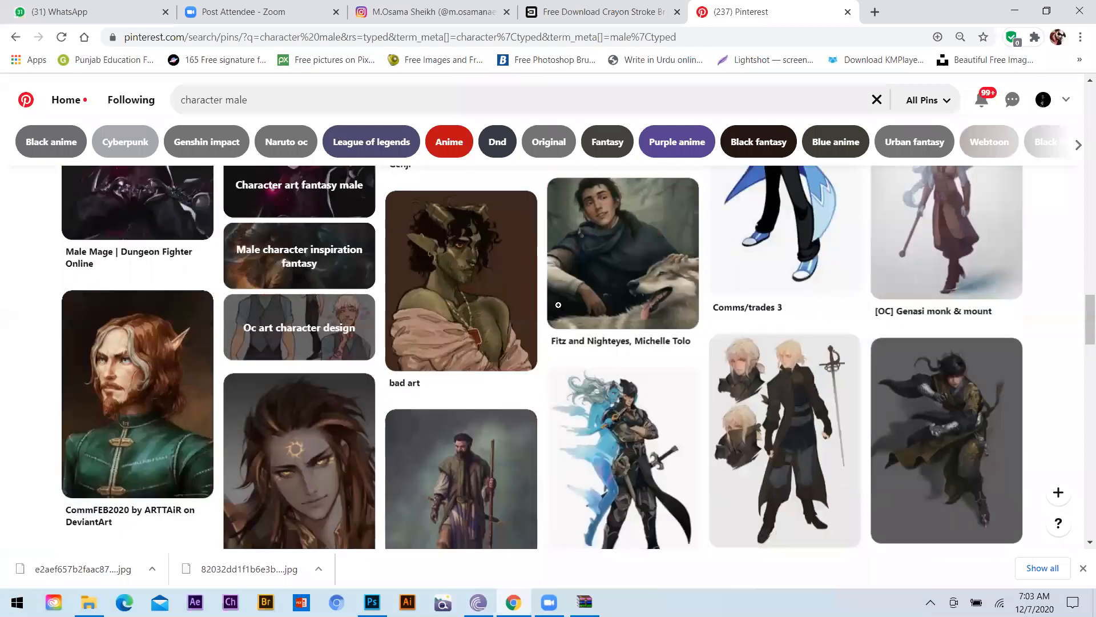
scroll(470, 310, "down", 5)
scroll(671, 483, "down", 5)
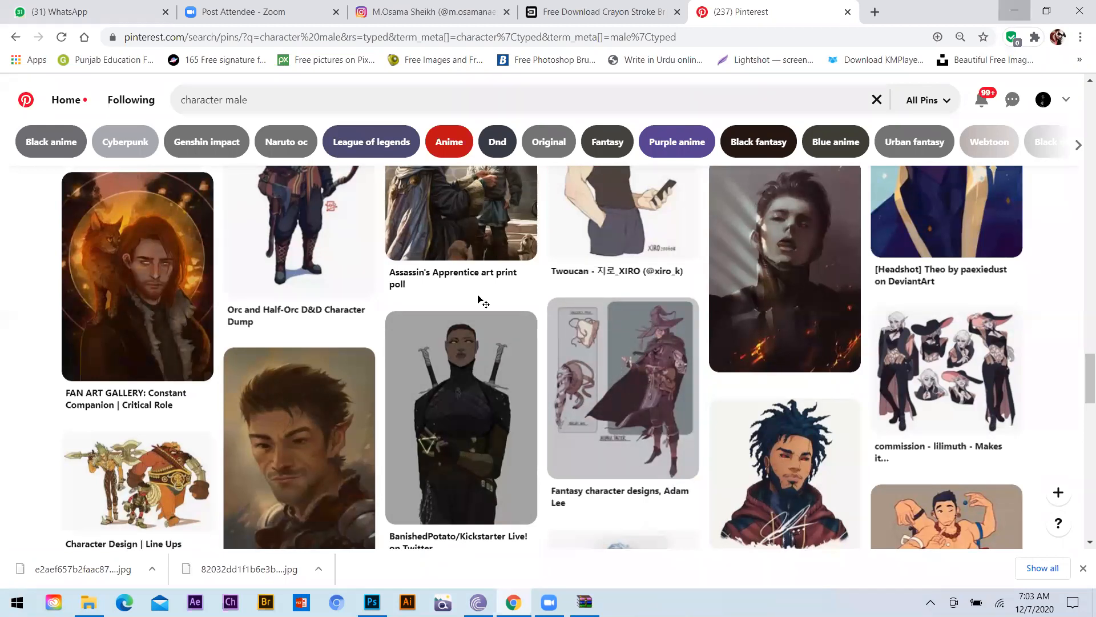
key("alt+Tab")
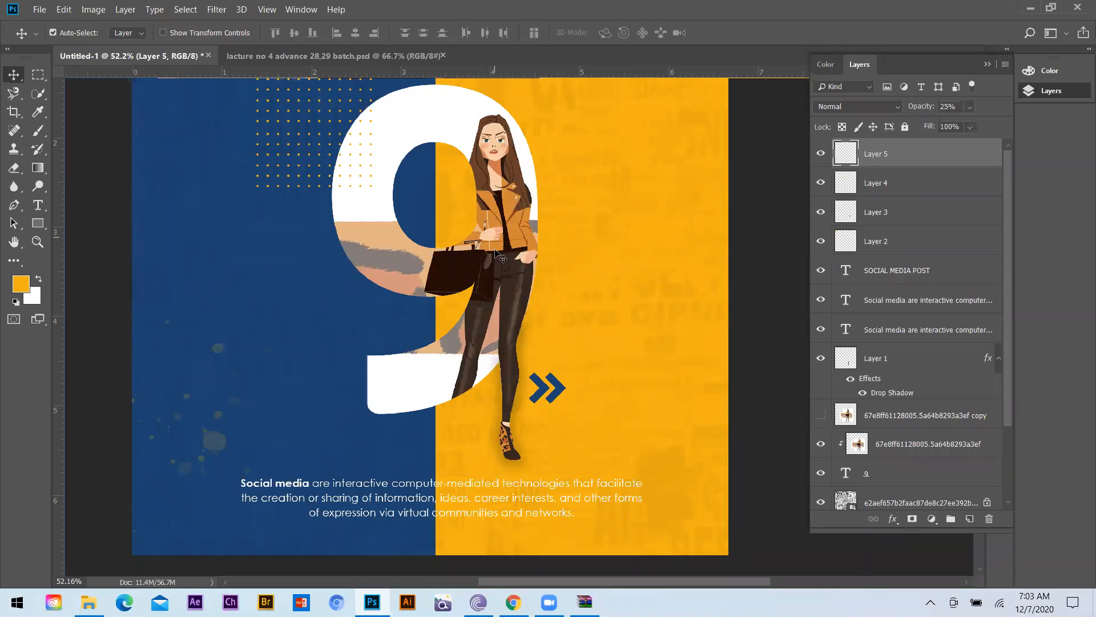
- Add a drop shadow effect to the large 9 text layer and bring up its settings
scroll(355, 322, "down", 3)
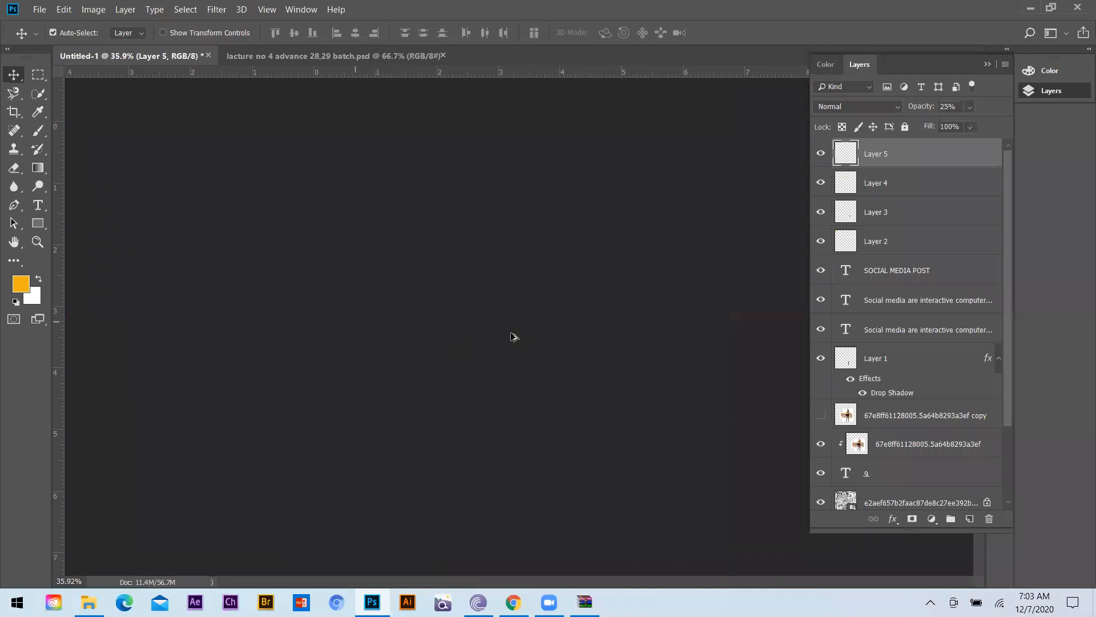
scroll(600, 432, "up", 1)
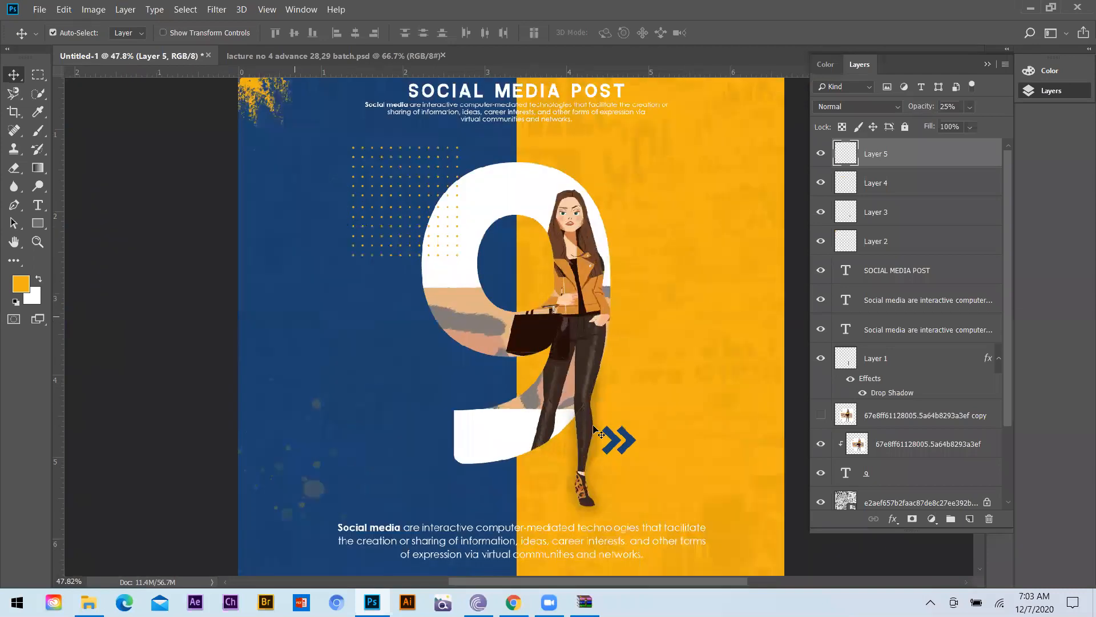
scroll(633, 406, "down", 1)
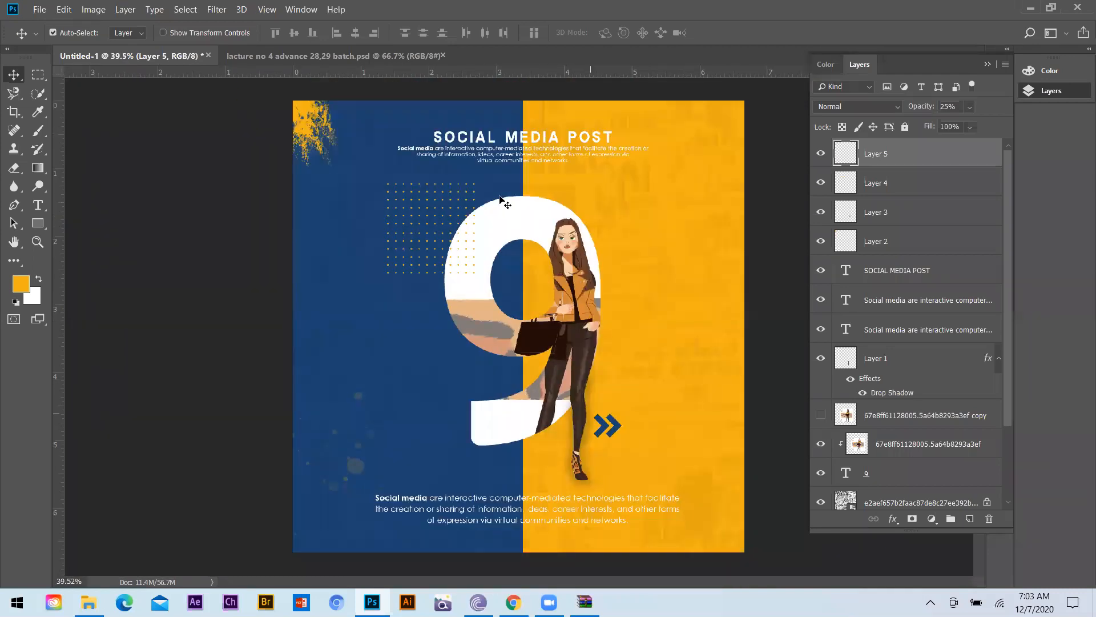
left_click(505, 203)
scroll(505, 202, "up", 1)
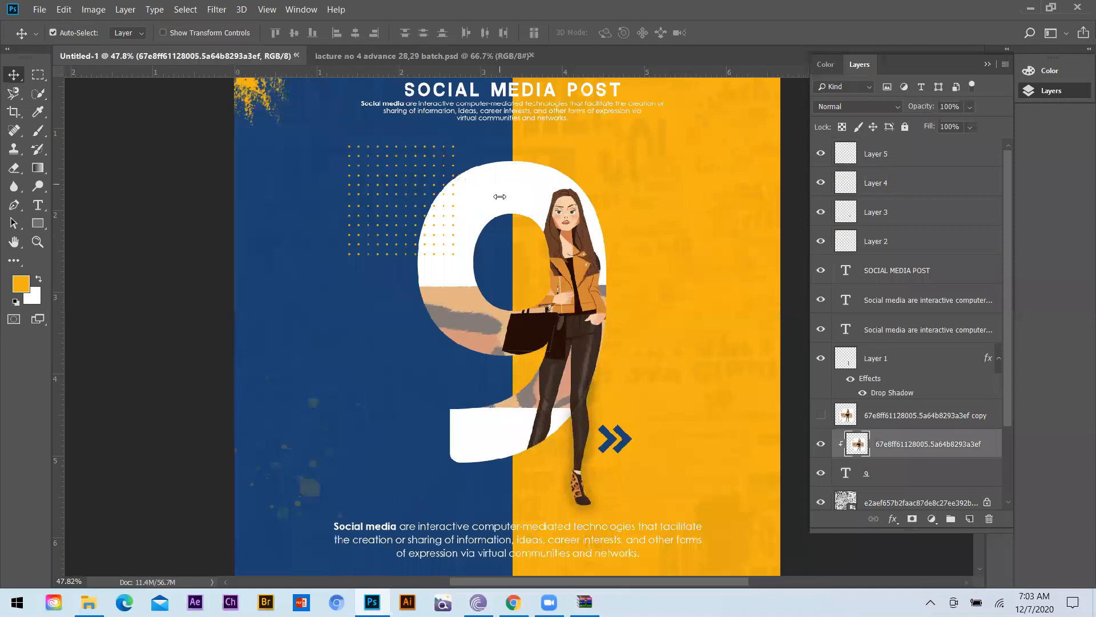
left_click(867, 476)
left_click(1080, 362)
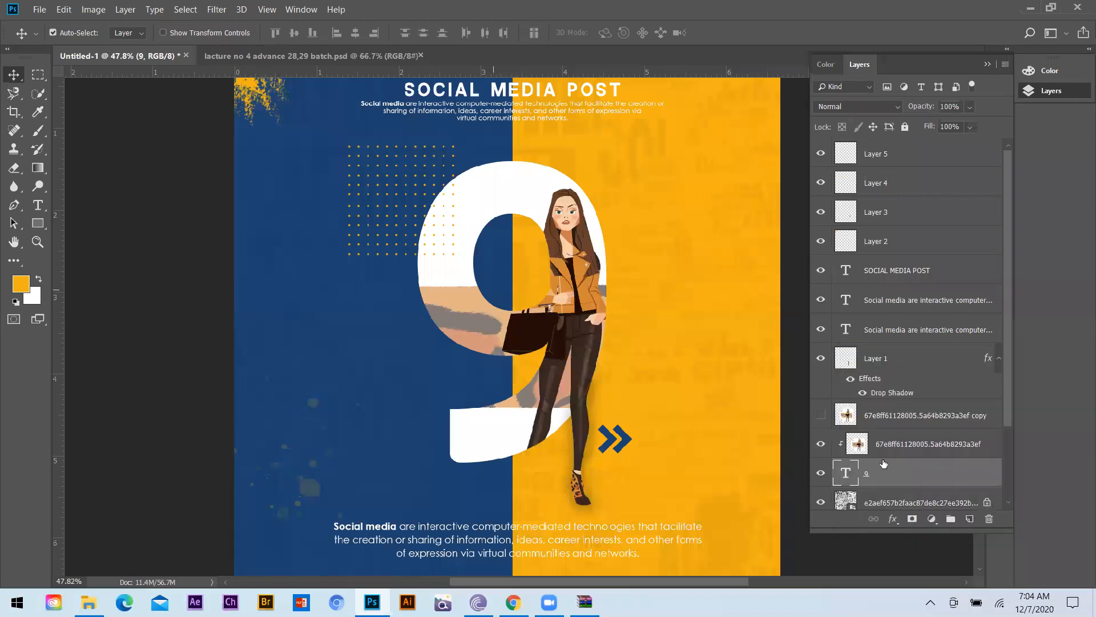
right_click(874, 473)
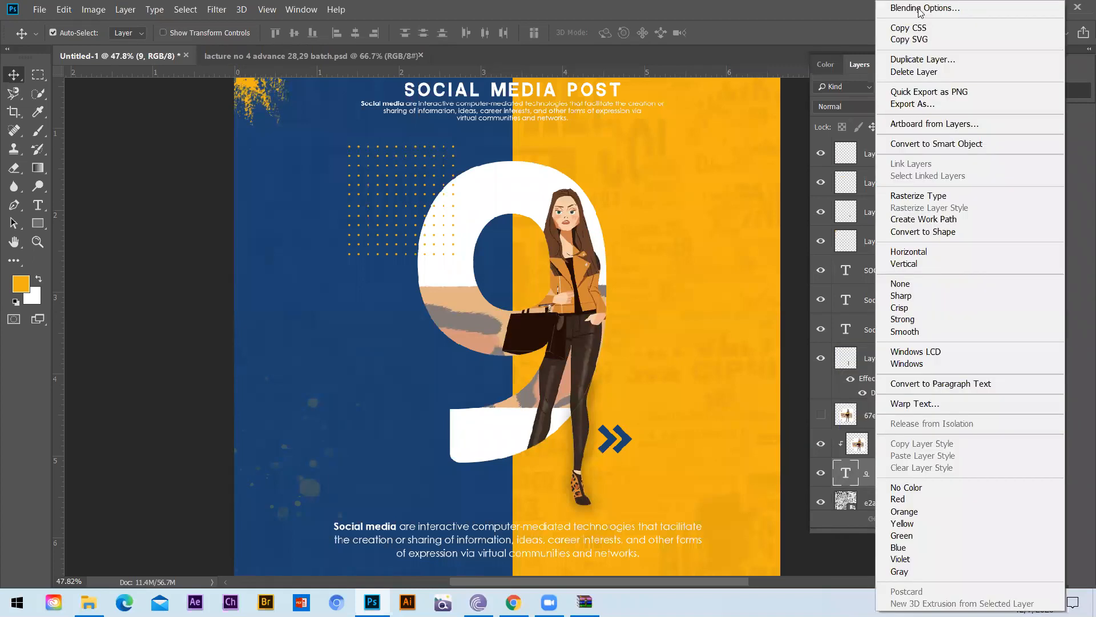
left_click(921, 9)
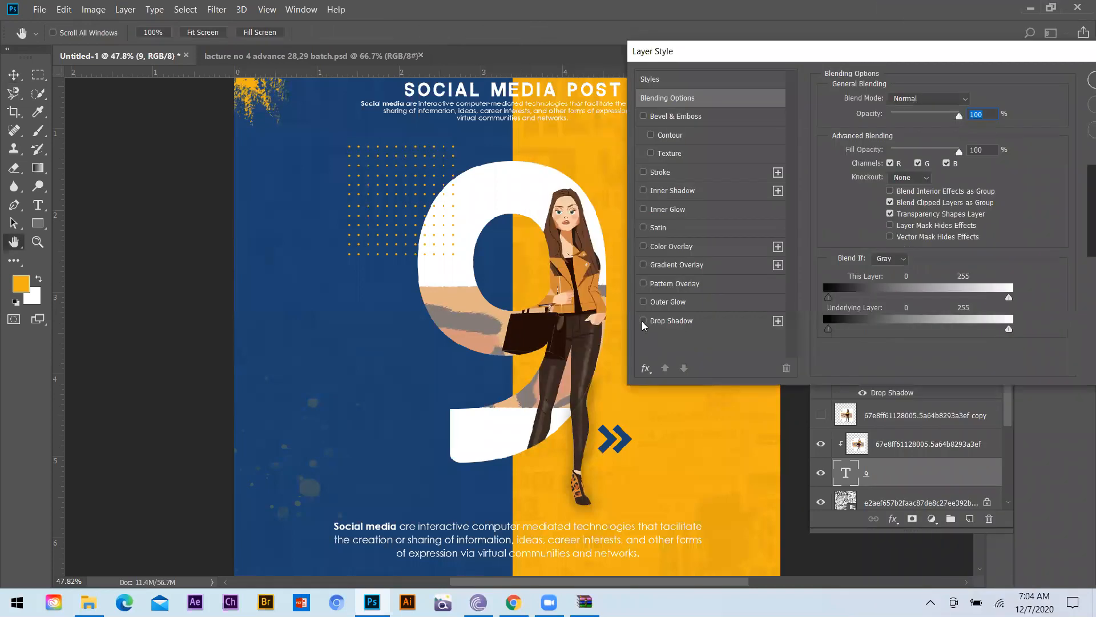
left_click(665, 321)
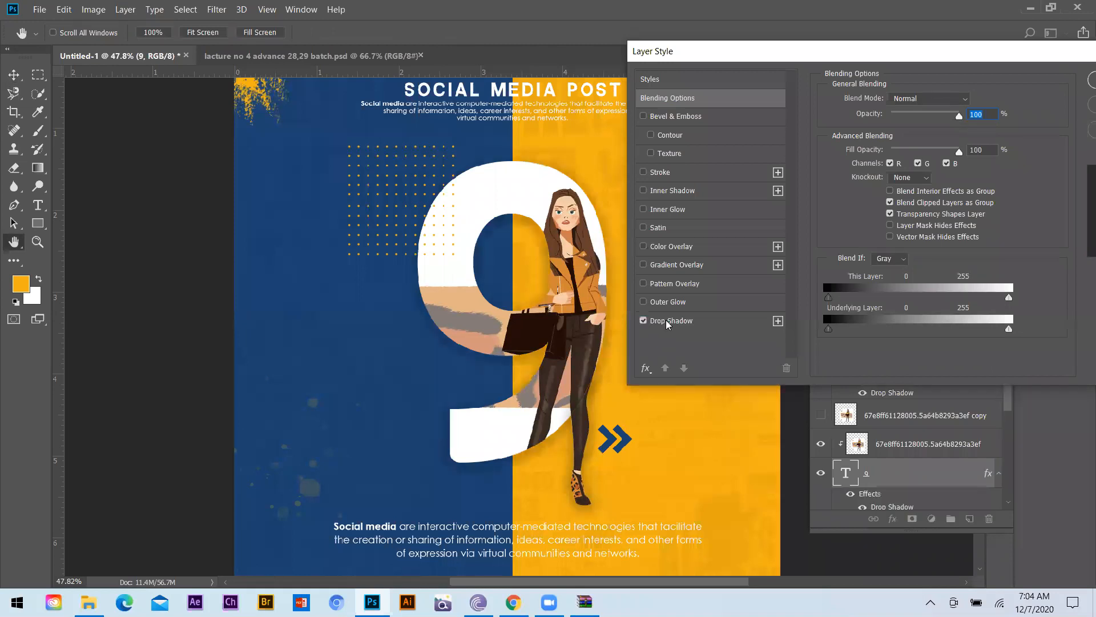
left_click(666, 320)
- Set the 9's drop shadow opacity to 24%, adjust its distance, spread and size, and apply the layer style
mouse_move(902, 121)
left_mouse_down()
mouse_move(917, 121)
mouse_move(897, 122)
left_mouse_up()
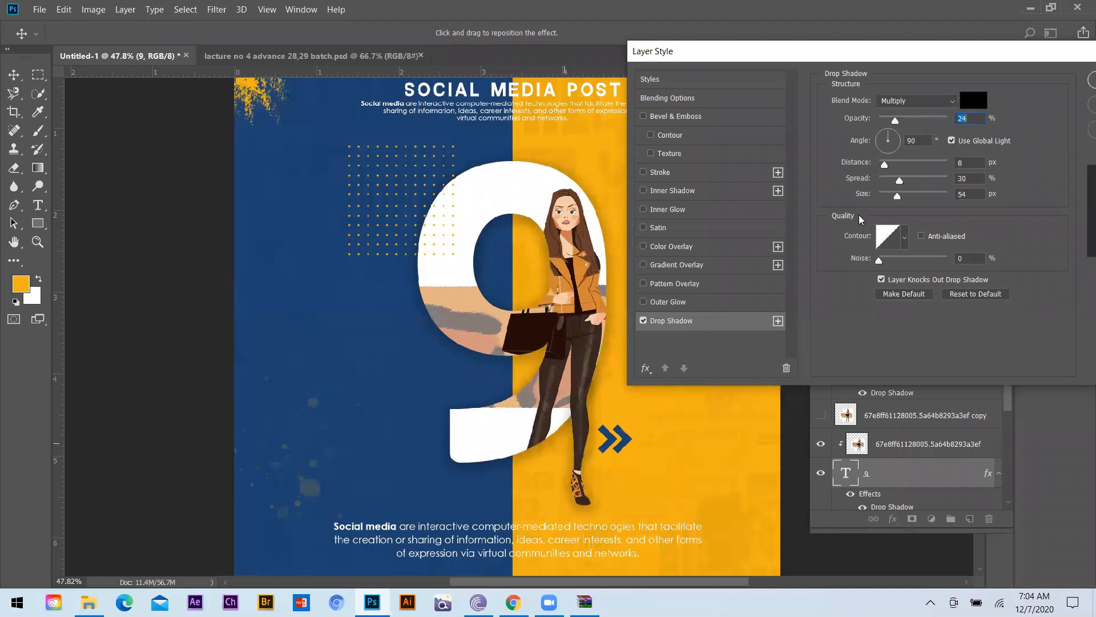
left_click(890, 164)
left_click_drag(903, 180, 898, 198)
left_click(904, 196)
left_click_drag(904, 56, 819, 39)
left_click(974, 106)
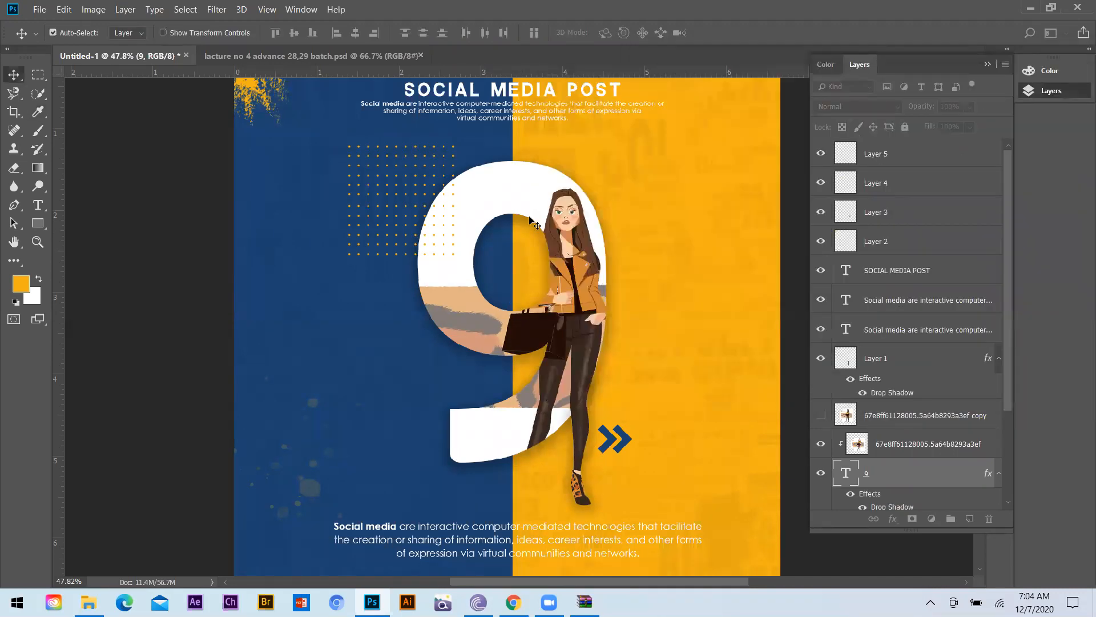
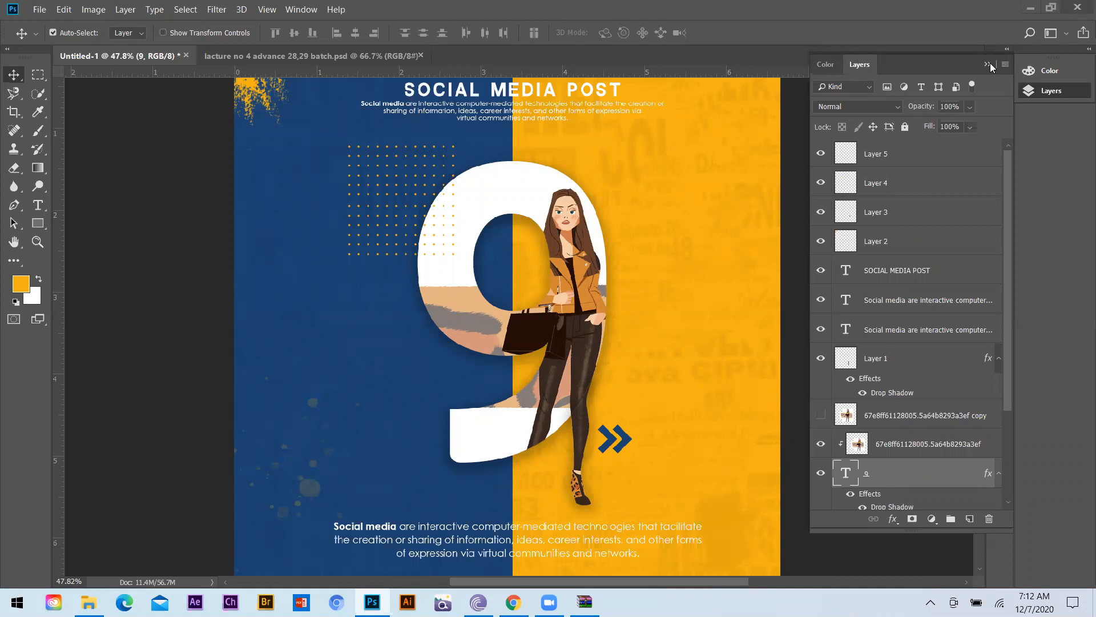
- Save the poster as a layered Photoshop file named "advance LACTURE 4 BTCH 30,31,32" in the batch 31 folder
left_click(263, 315)
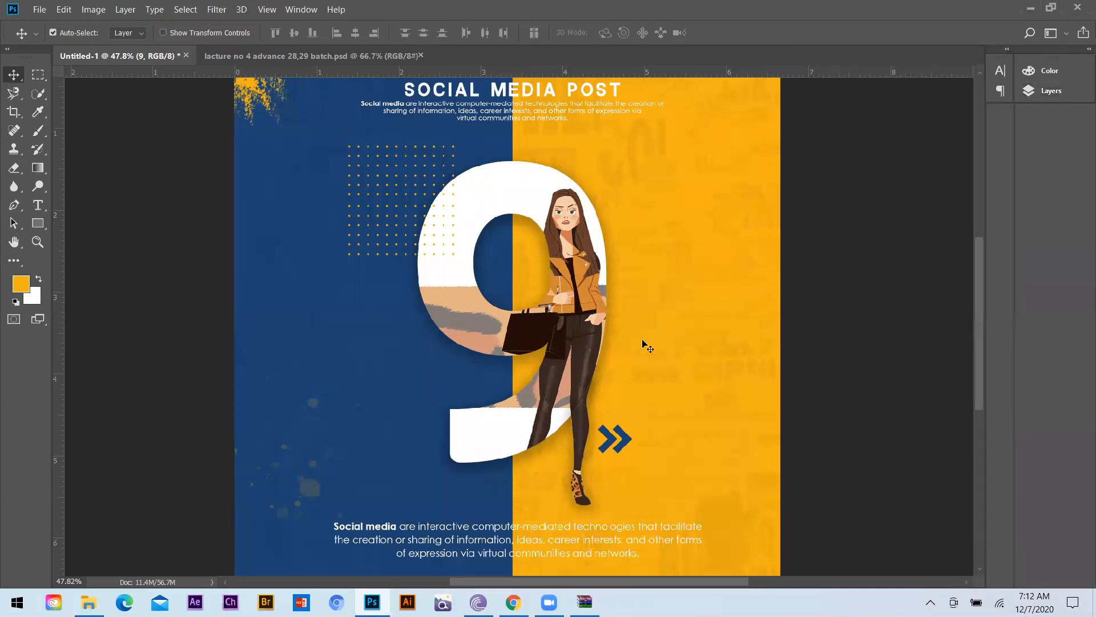
scroll(645, 344, "down", 1)
key("ctrl+minus")
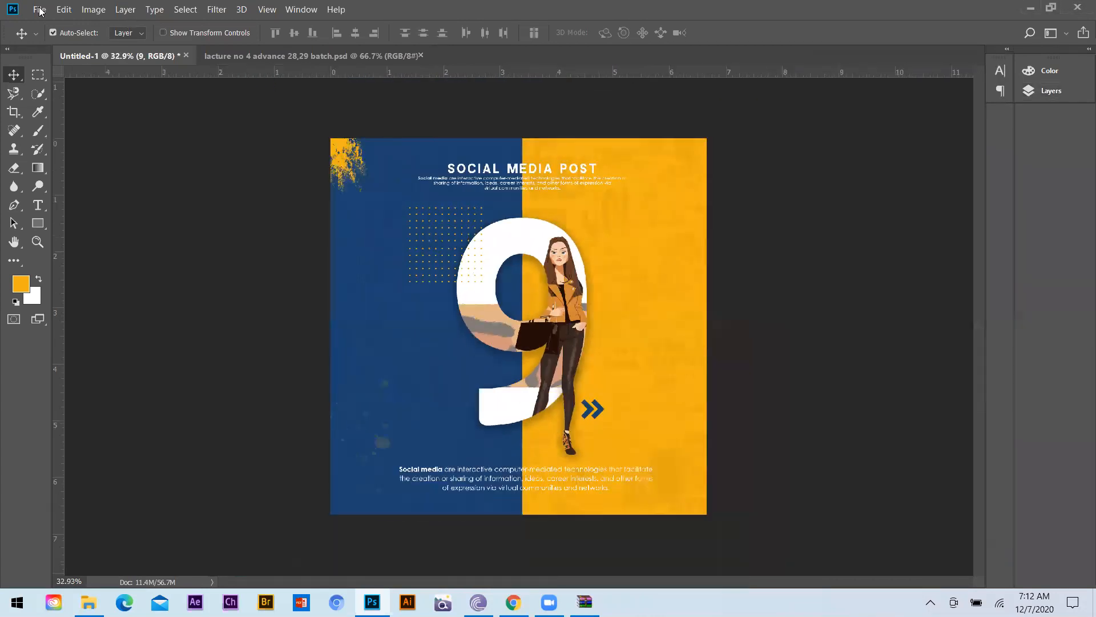
left_click(39, 9)
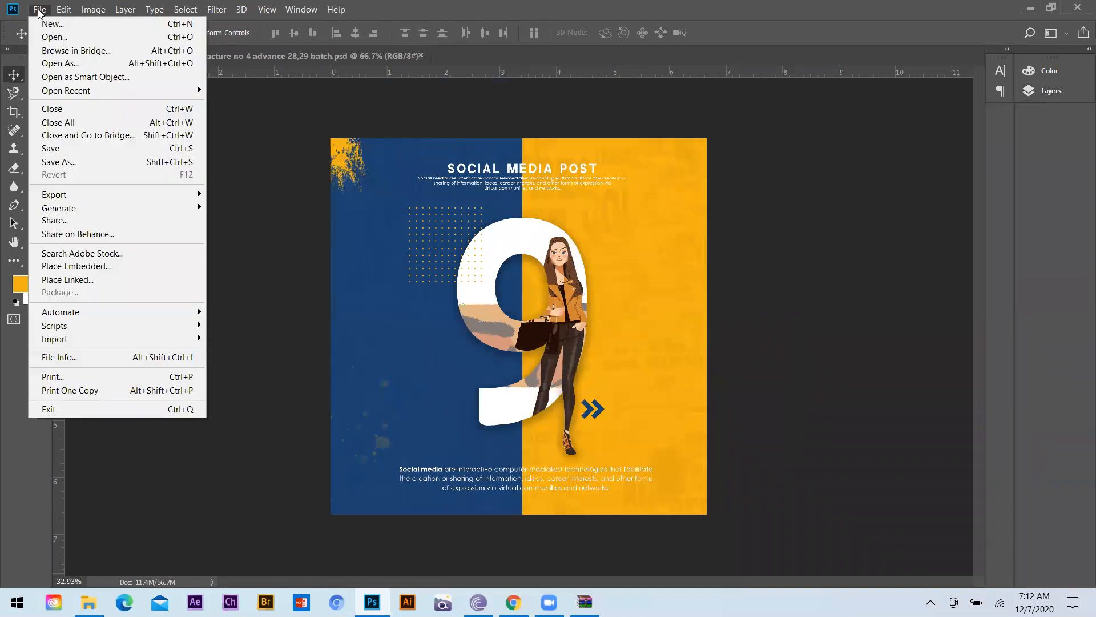
left_click(331, 167)
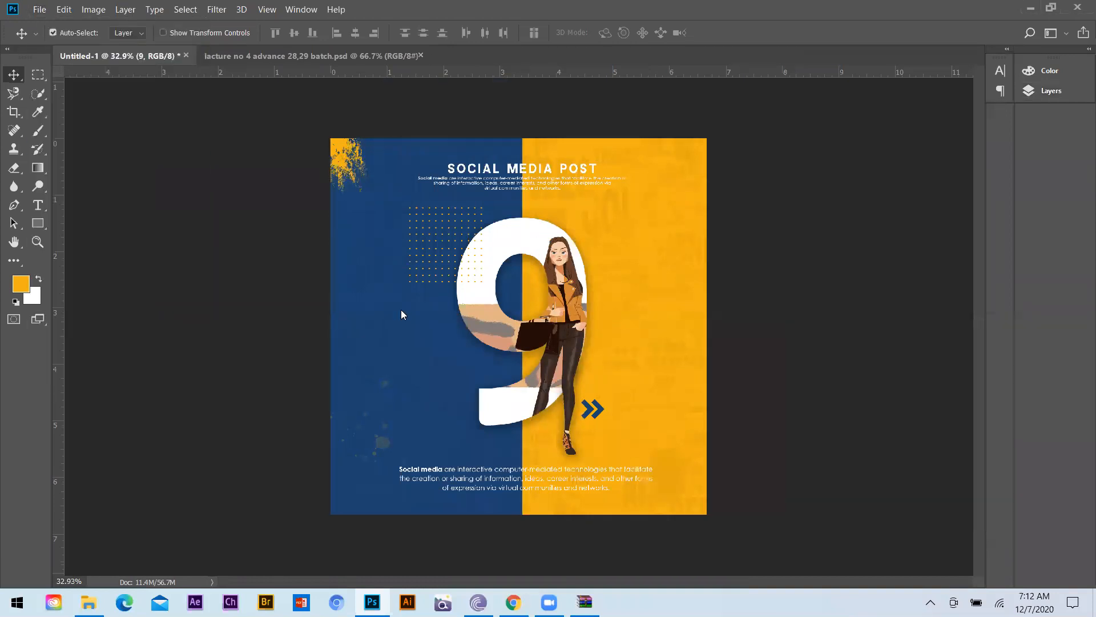
key("ctrl+shift+s")
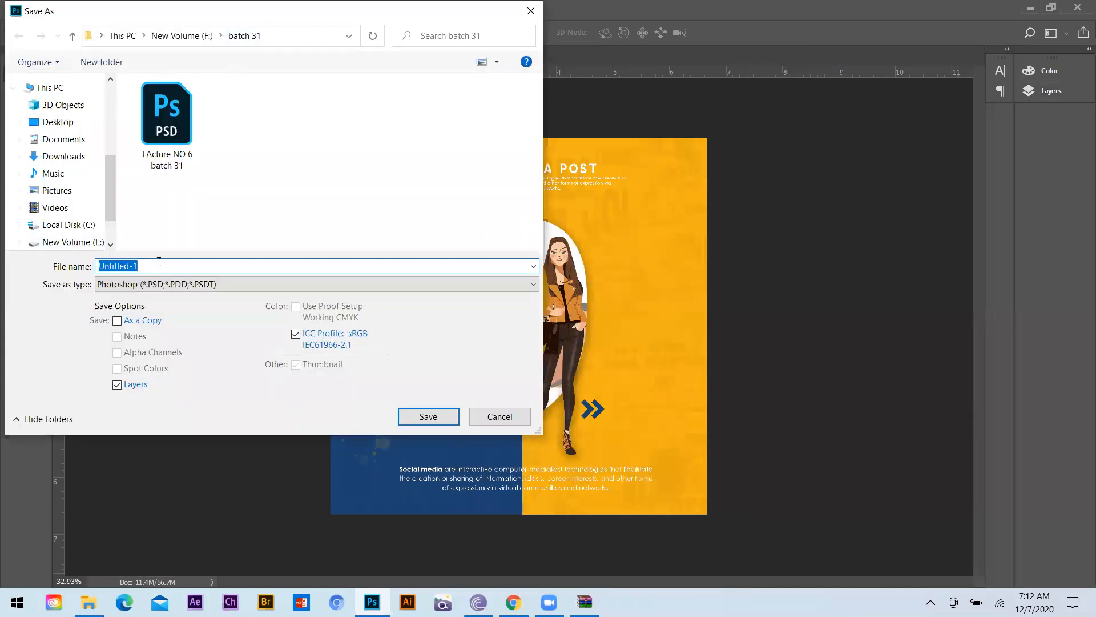
type("advance LACTURE 4 BTCH 30,31,32")
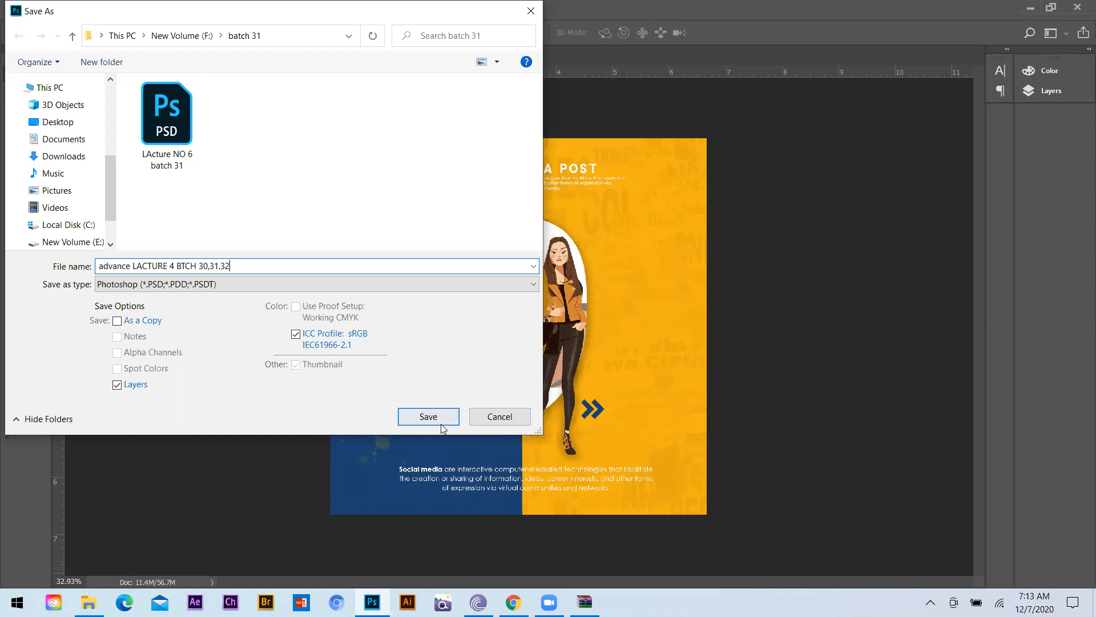
left_click(437, 420)
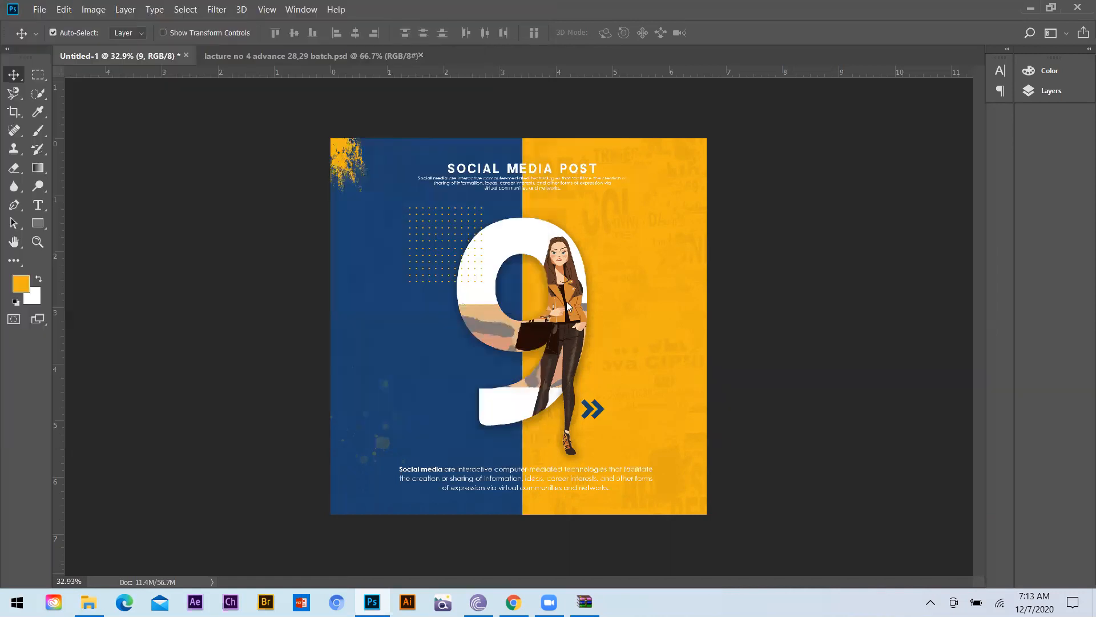
left_click(707, 166)
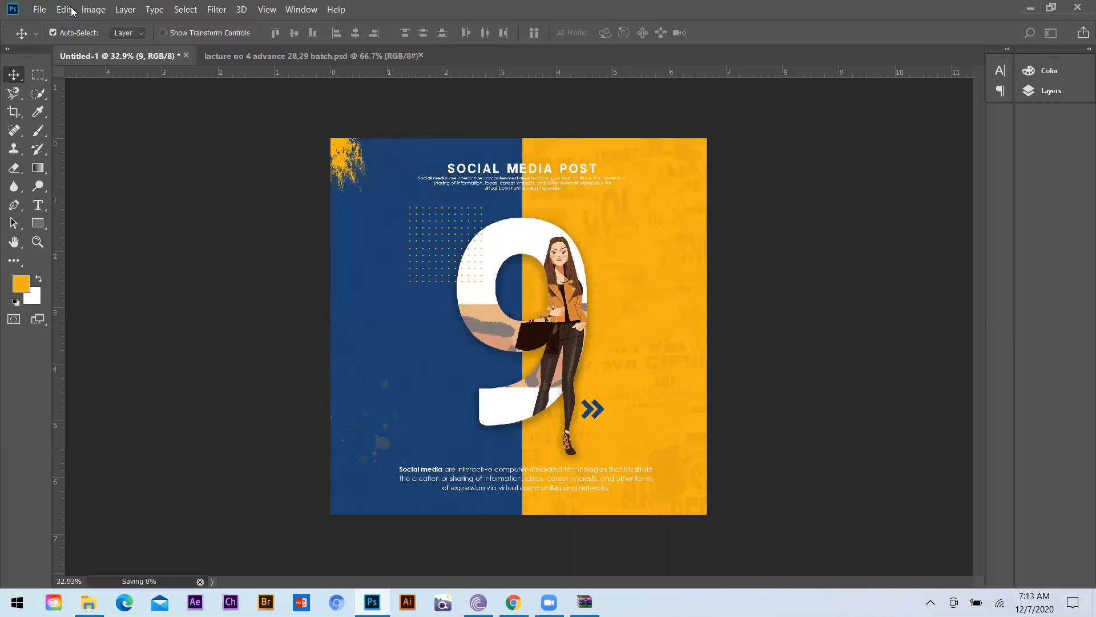
- Save a JPEG copy of the poster under the same name with quality 12 (Maximum) and Baseline ("Standard") format
left_click(37, 12)
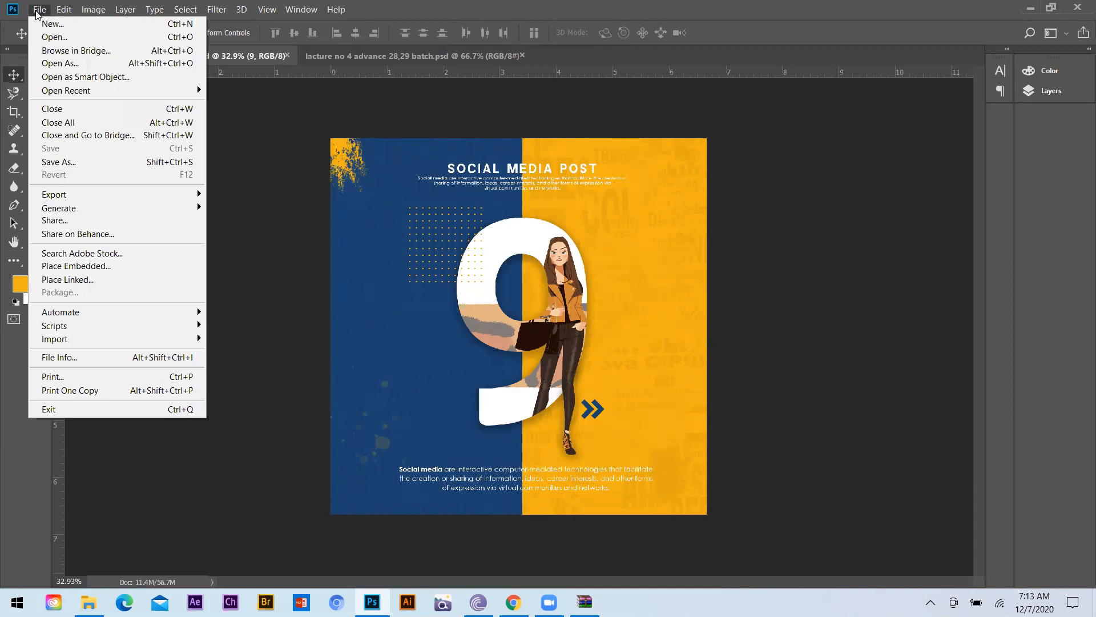
left_click(62, 164)
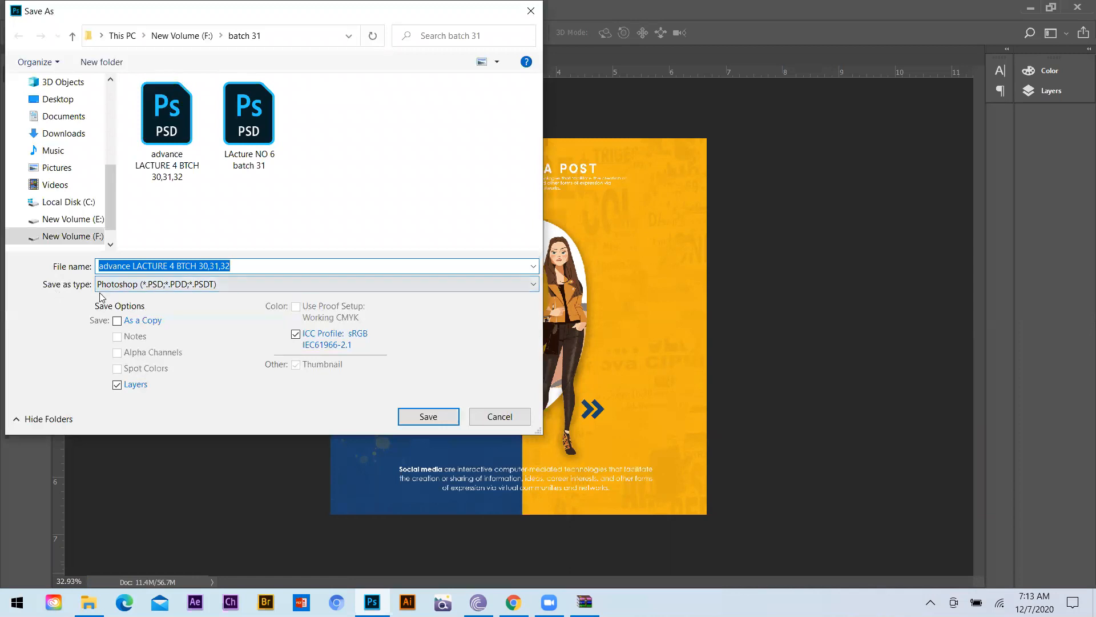
left_click(472, 287)
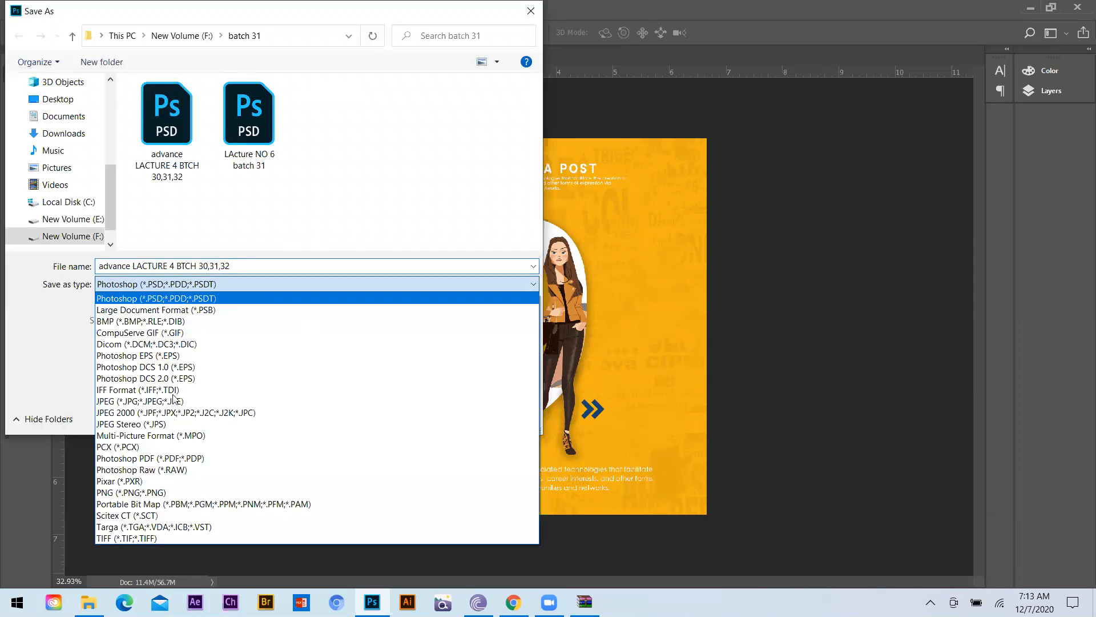
left_click(125, 402)
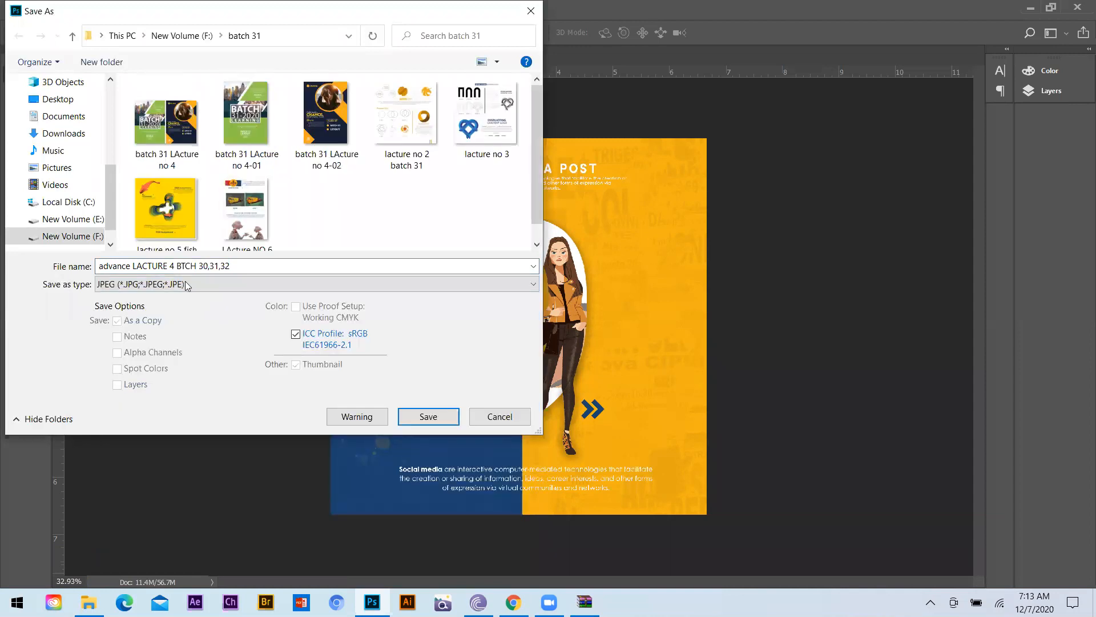
left_click(437, 417)
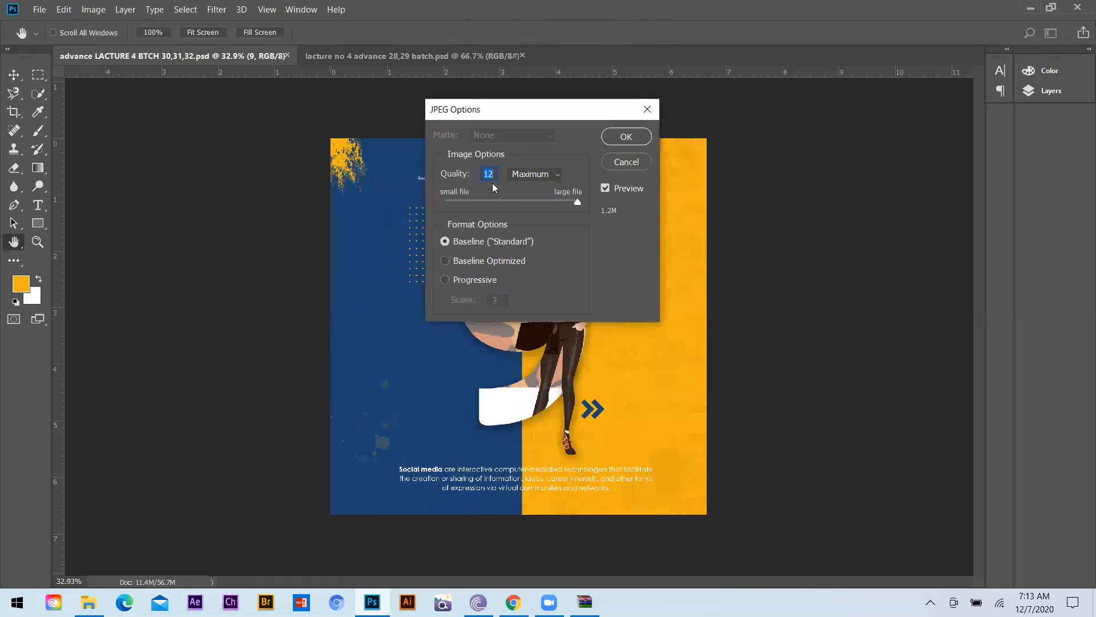
left_click(608, 140)
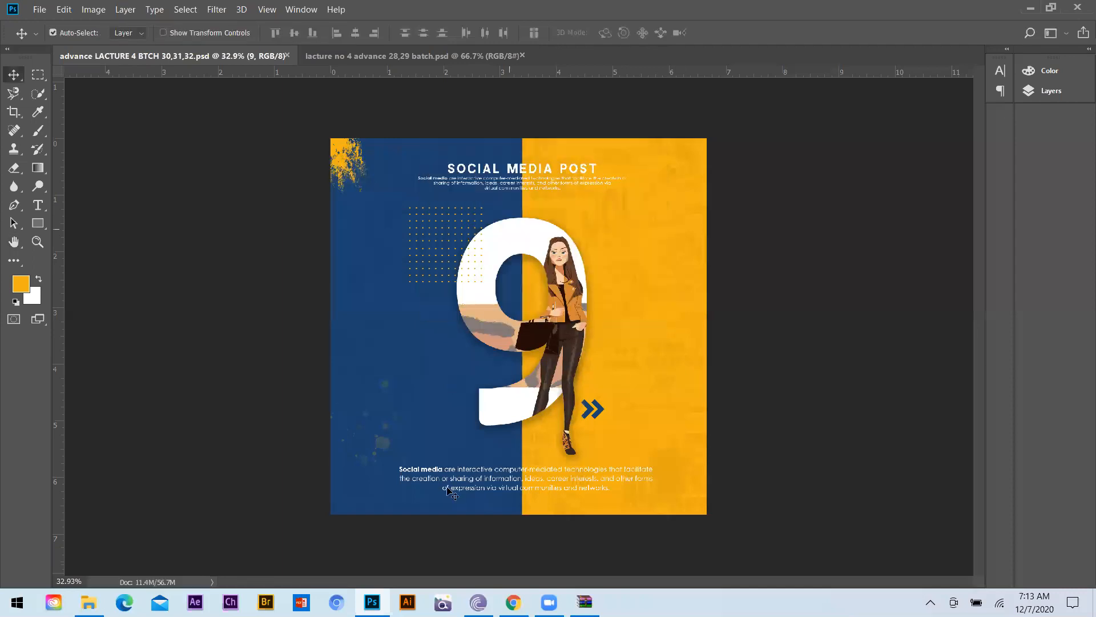
- Create a new blank document from the Clipboard preset, 777 x 887 px at 150 ppi with a white background
left_click(101, 13)
left_click(37, 10)
left_click(46, 22)
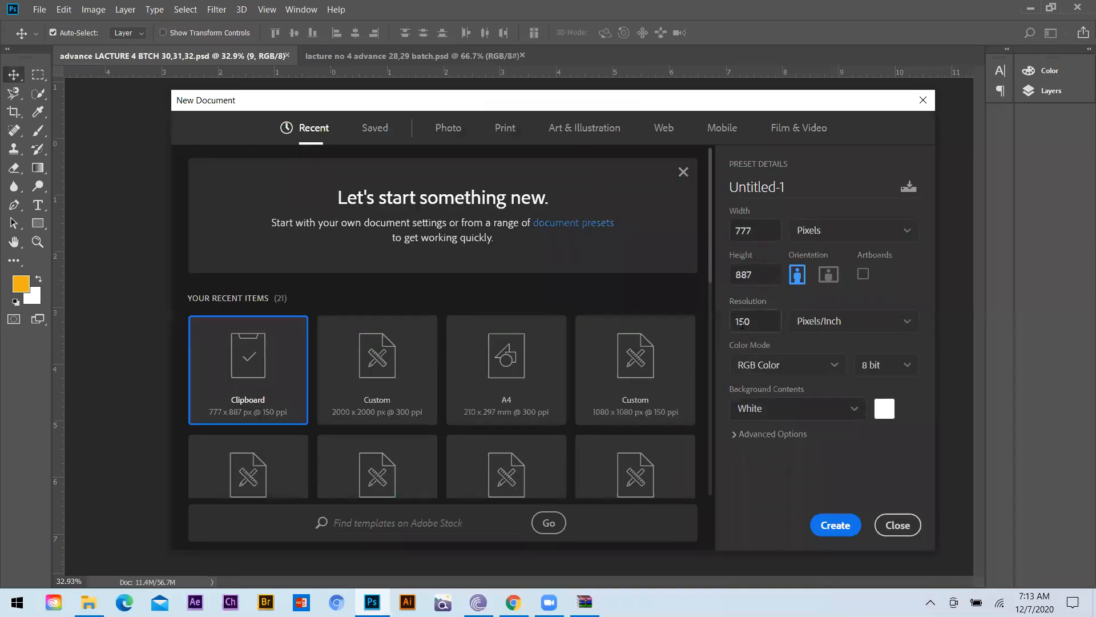
left_click(834, 524)
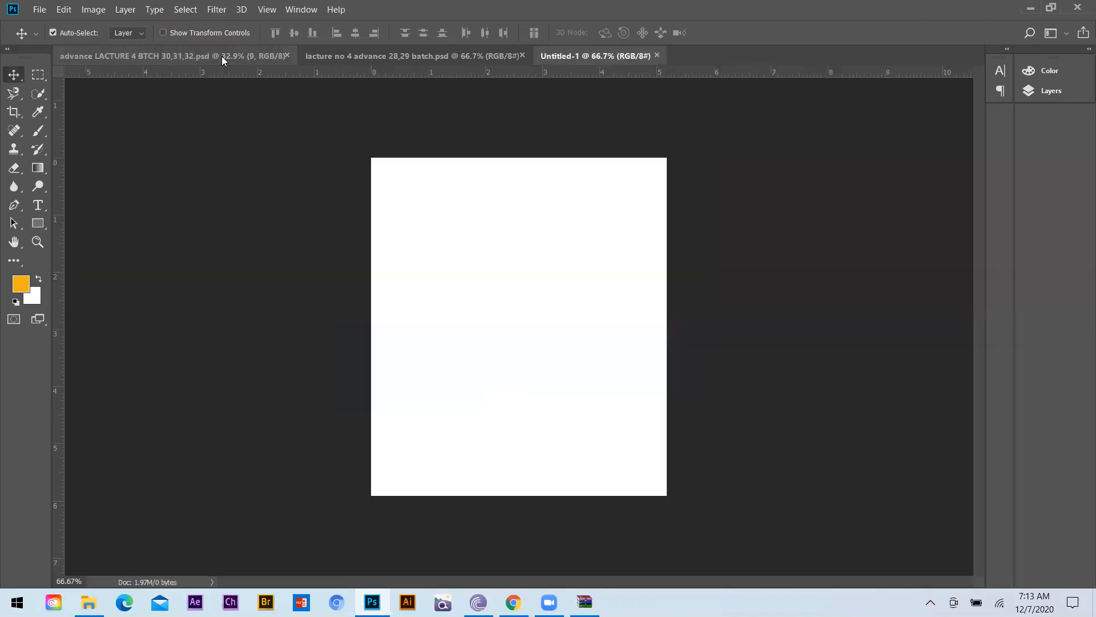
- Return to the poster document and examine the edges of the 9 at pixel level, followed by the overall layout
left_click(220, 56)
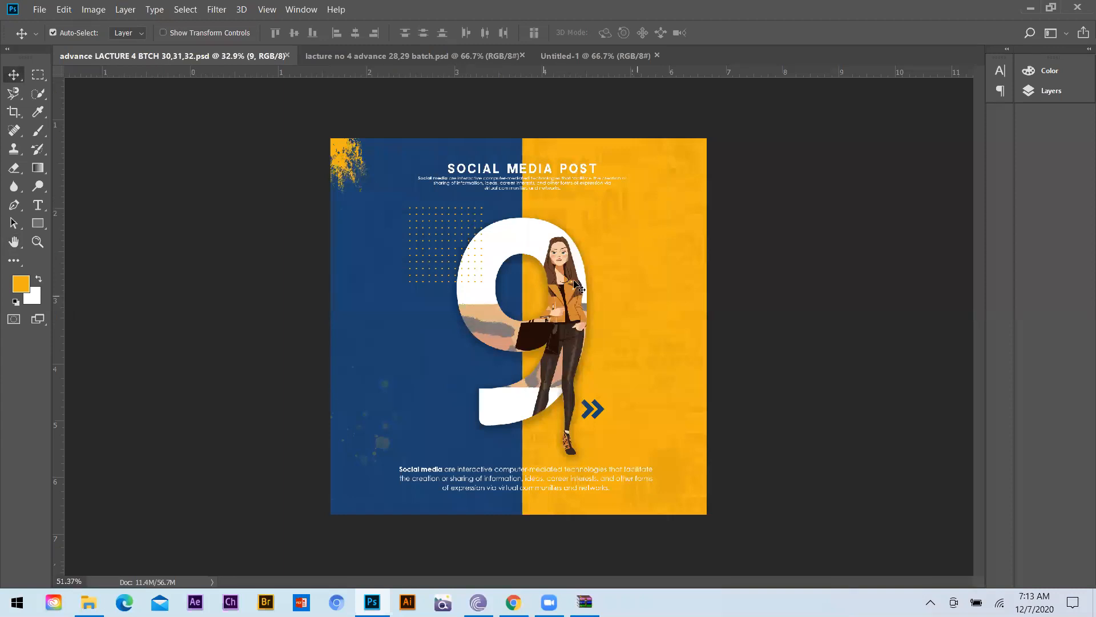
scroll(439, 305, "up", 5)
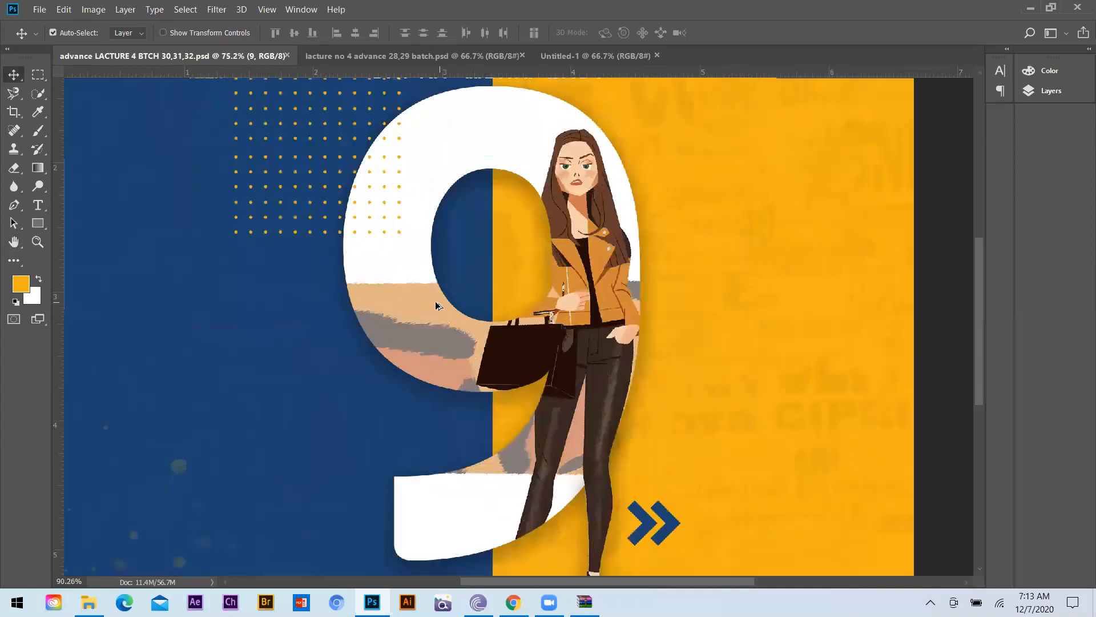
scroll(404, 190, "up", 6)
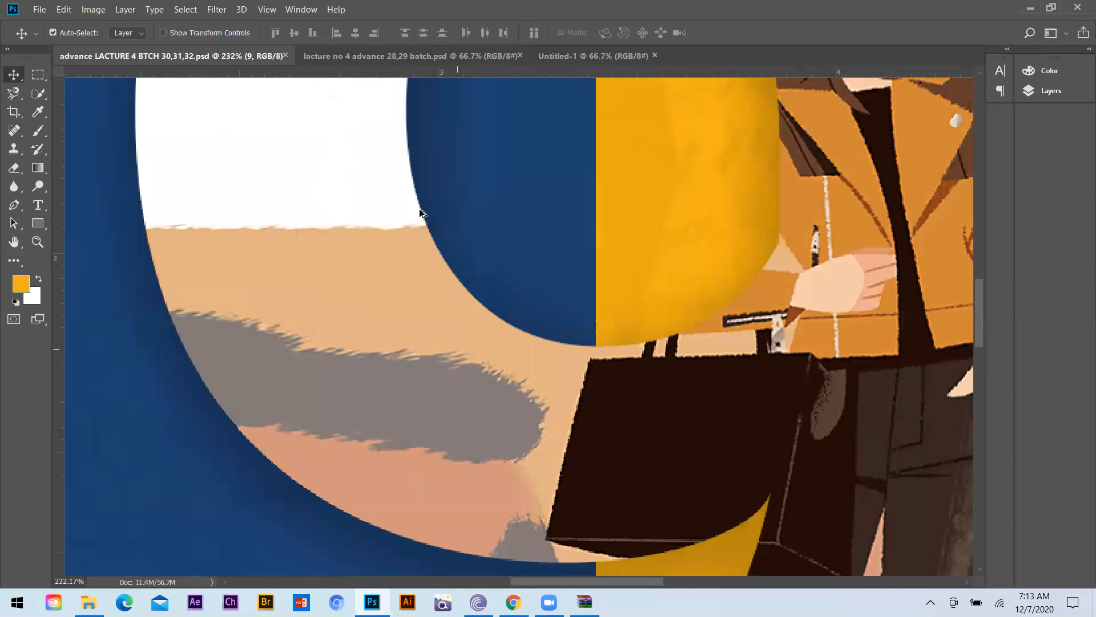
scroll(423, 210, "up", 5)
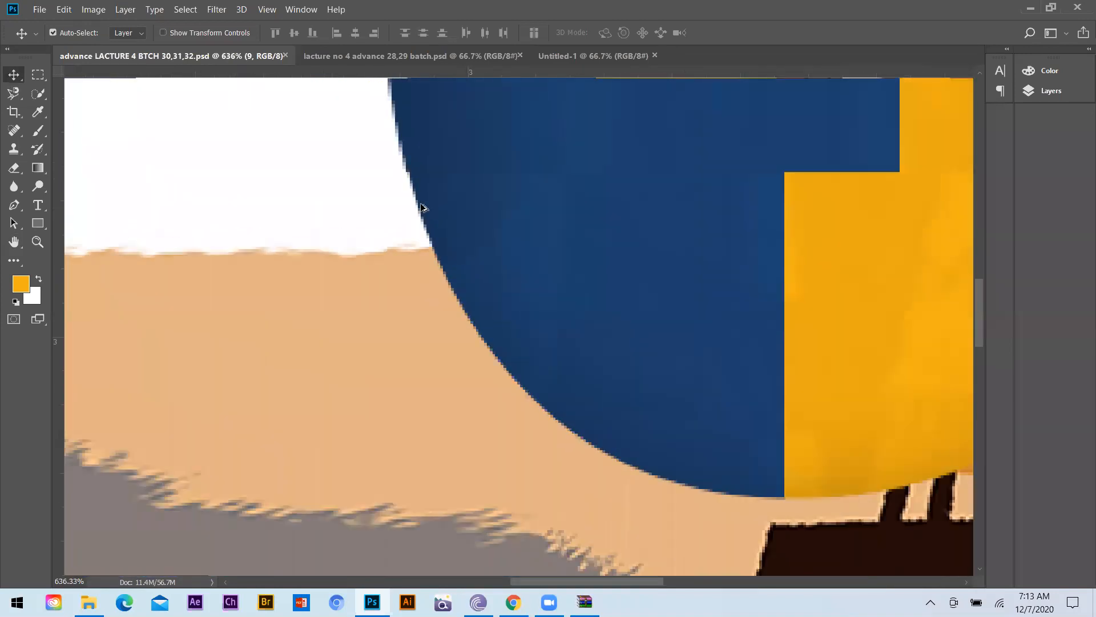
scroll(407, 200, "up", 4)
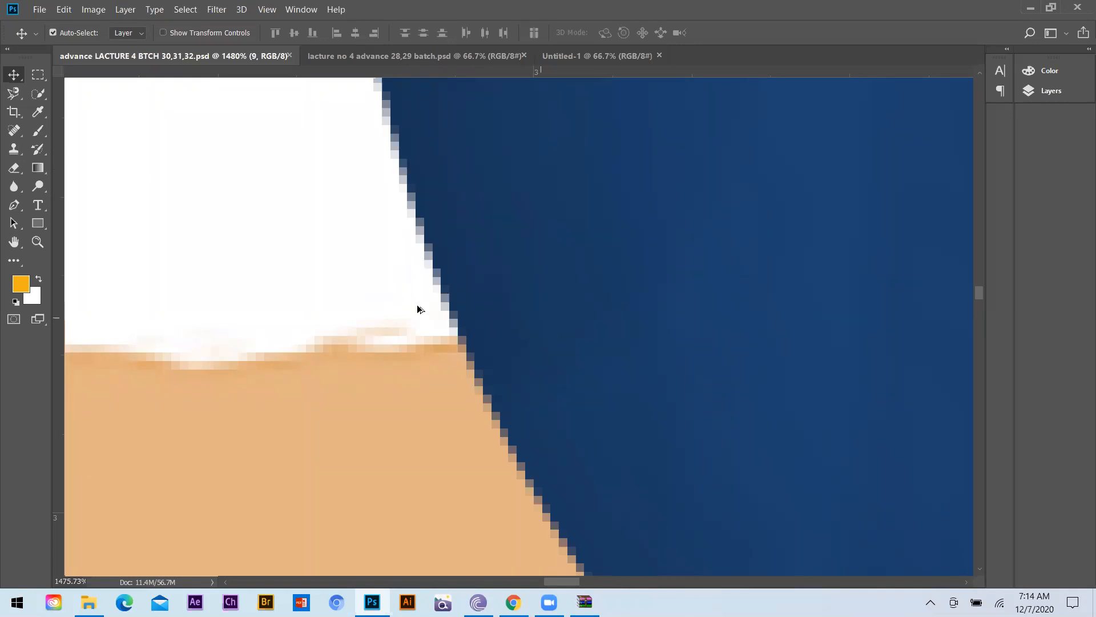
scroll(420, 310, "down", 3)
scroll(420, 310, "down", 5)
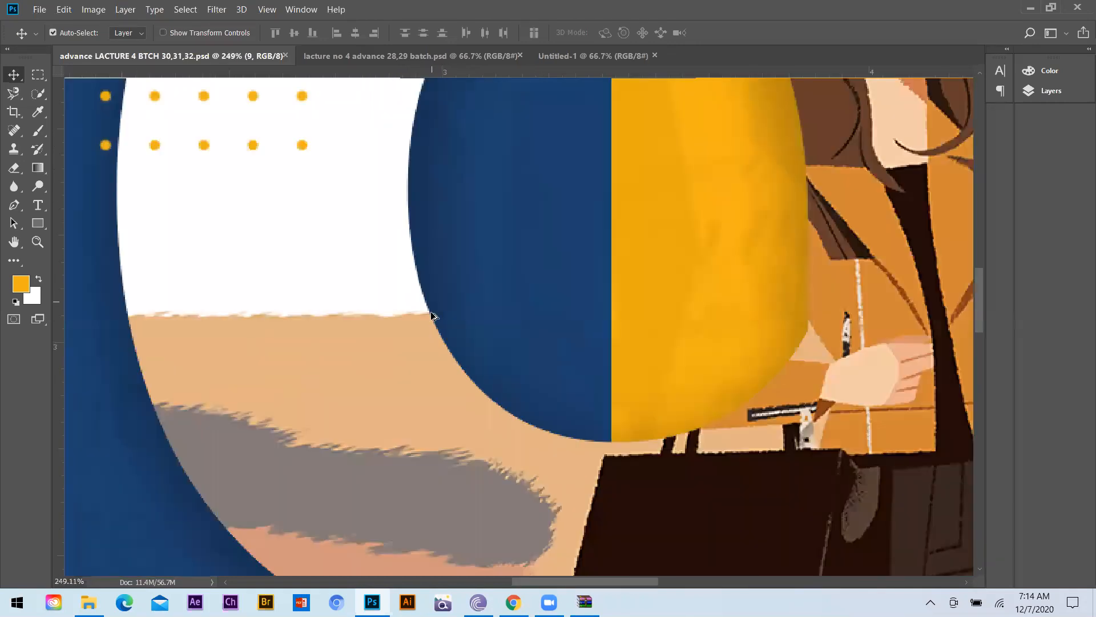
scroll(454, 346, "down", 2)
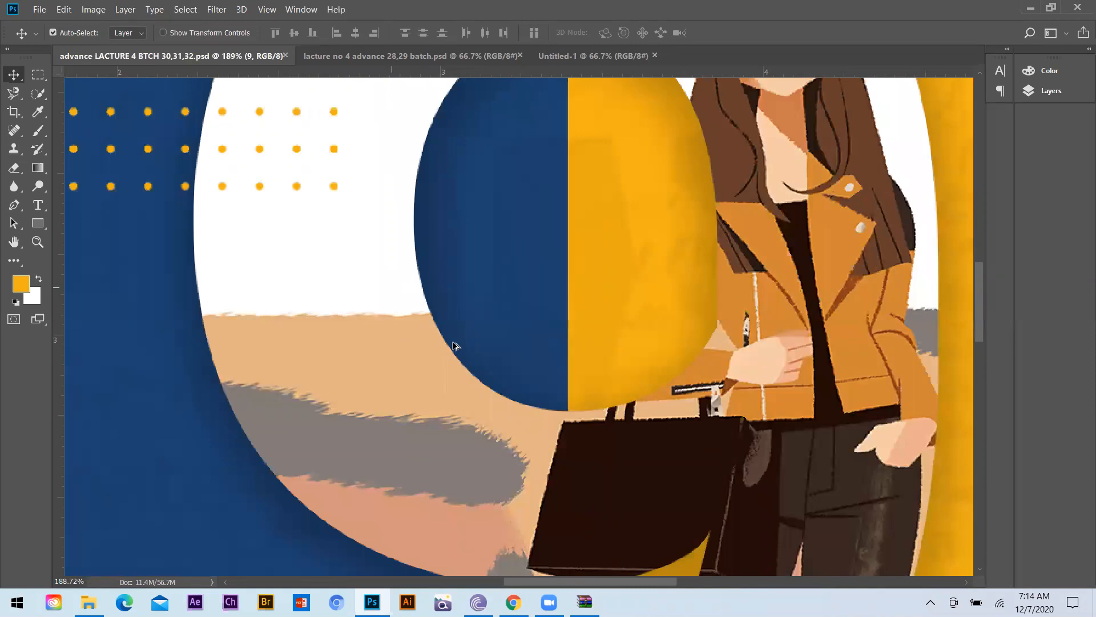
scroll(457, 361, "down", 3)
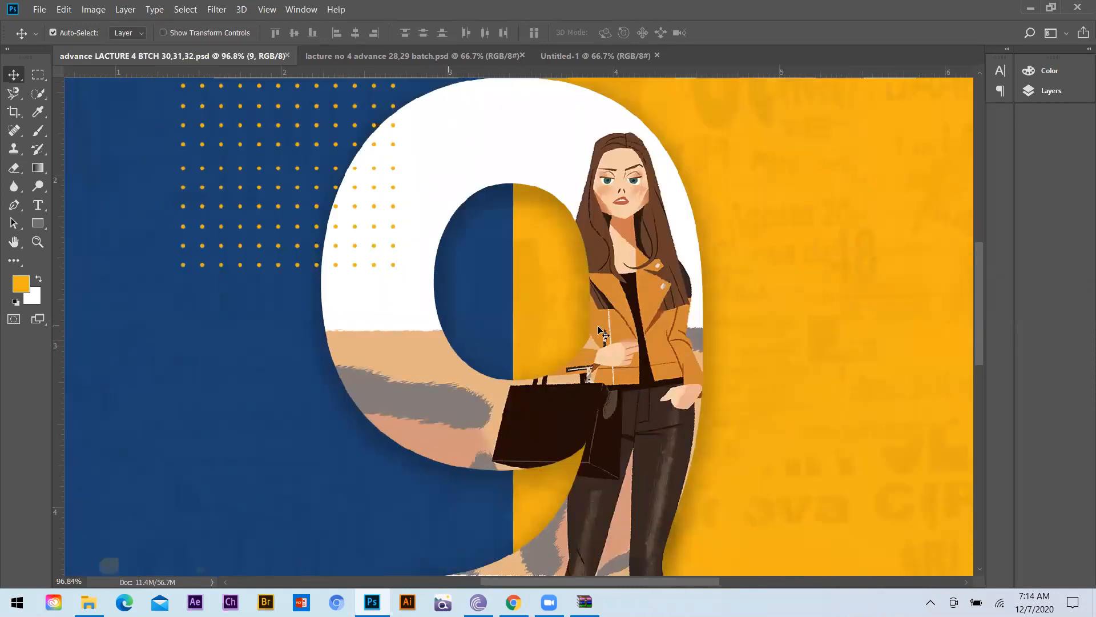
scroll(502, 283, "down", 1)
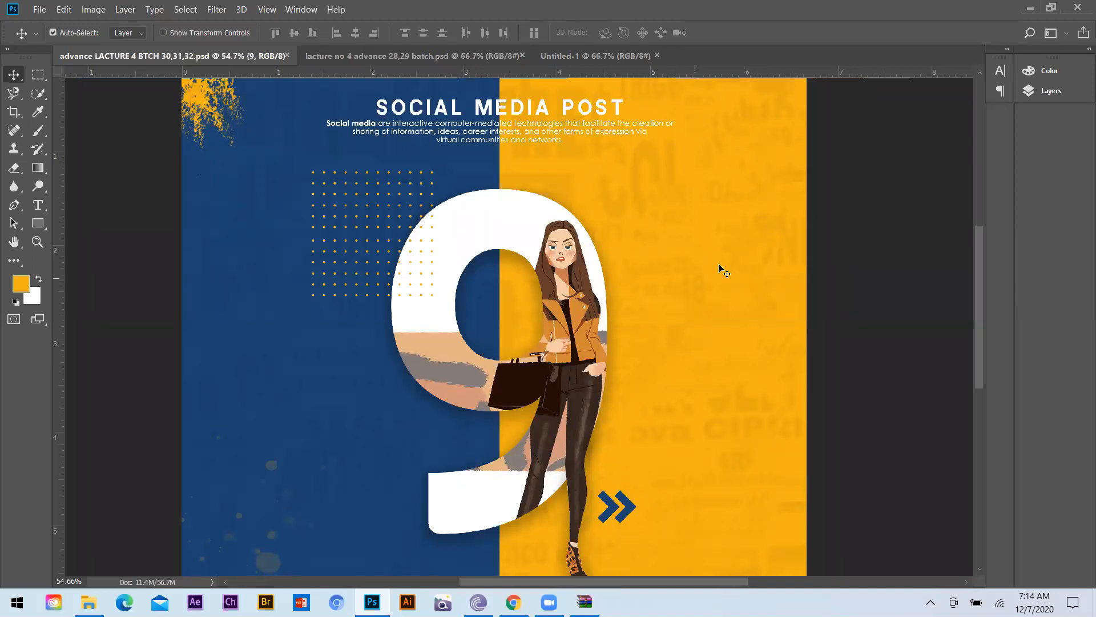
scroll(607, 372, "down", 2)
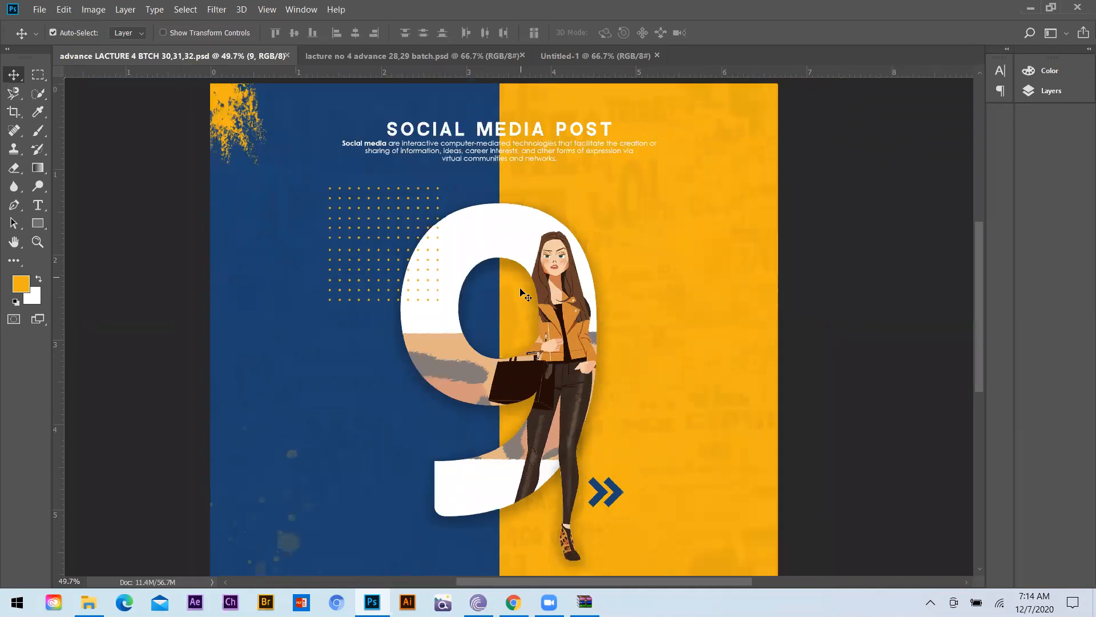
scroll(571, 351, "down", 2)
scroll(571, 351, "down", 1)
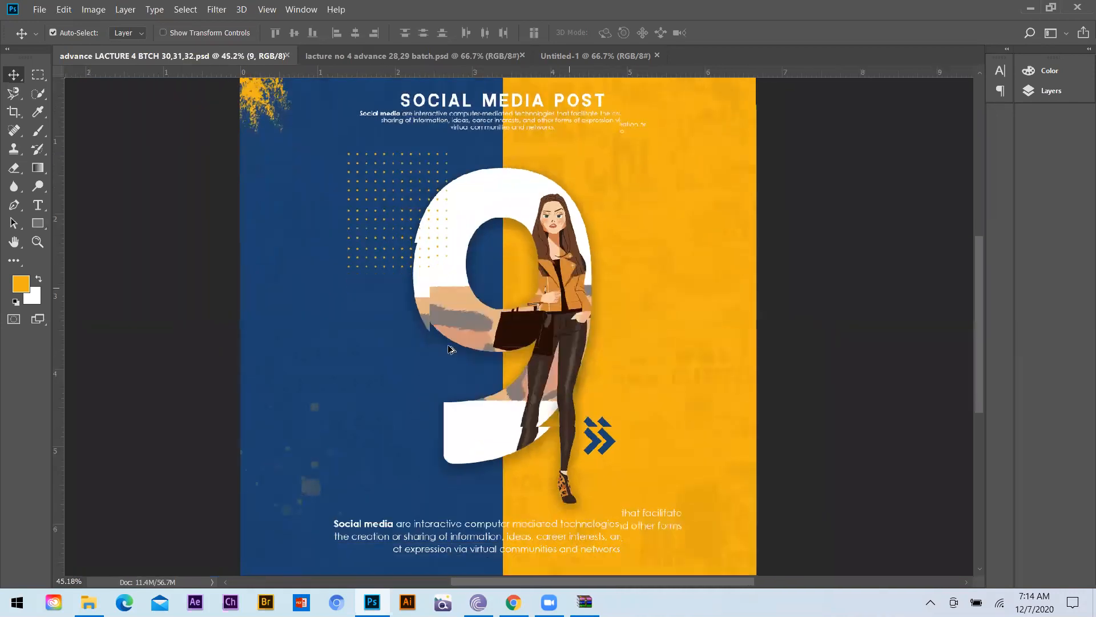